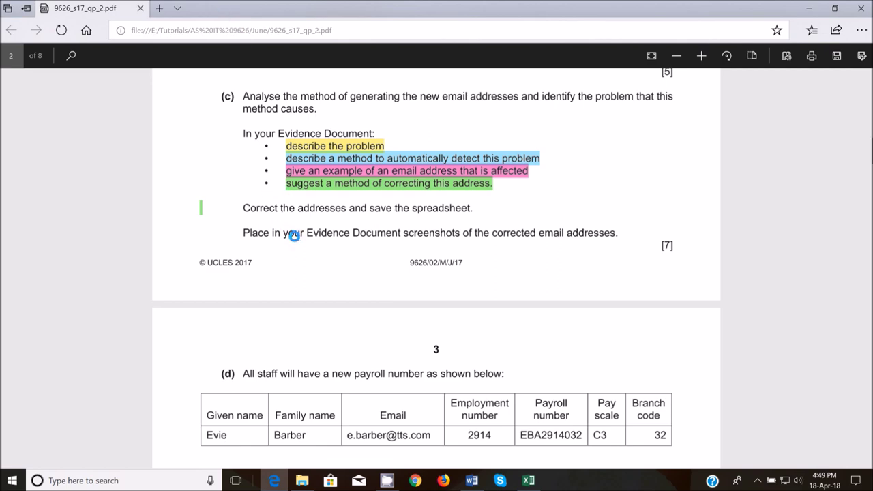
# - Highlight the example payroll number EBA2914032 in green
pyautogui.scroll(-5, 281, 225)
pyautogui.scroll(1, 295, 235)
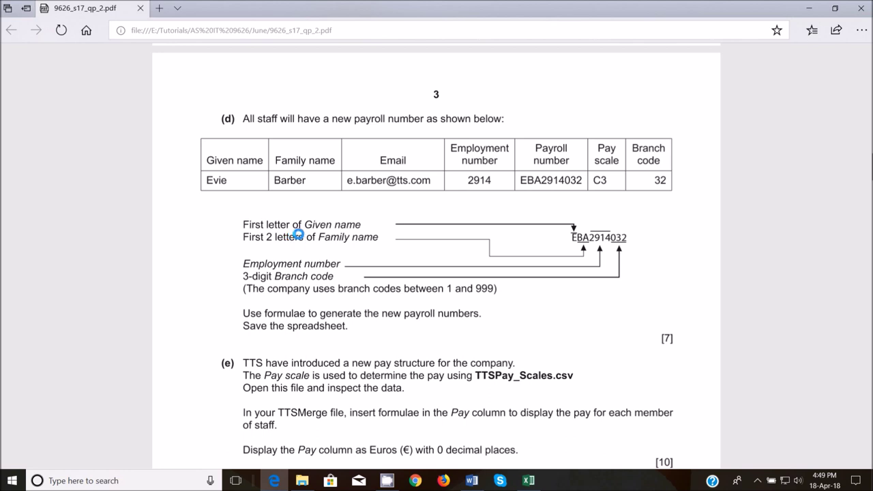
pyautogui.moveTo(522, 180); pyautogui.dragTo(588, 182)
pyautogui.click(543, 202)
pyautogui.click(545, 251)
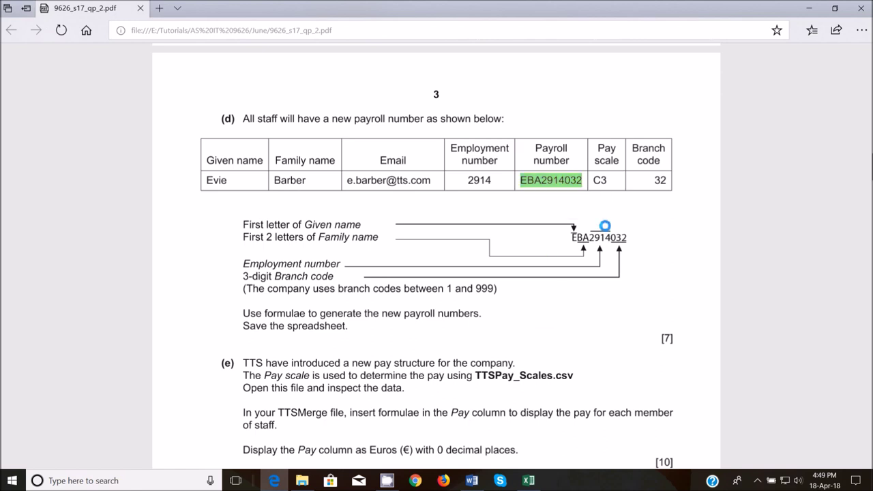
# - Highlight the line 'First letter of Given name' in yellow and snip the part (d) area
pyautogui.moveTo(238, 224); pyautogui.dragTo(360, 224)
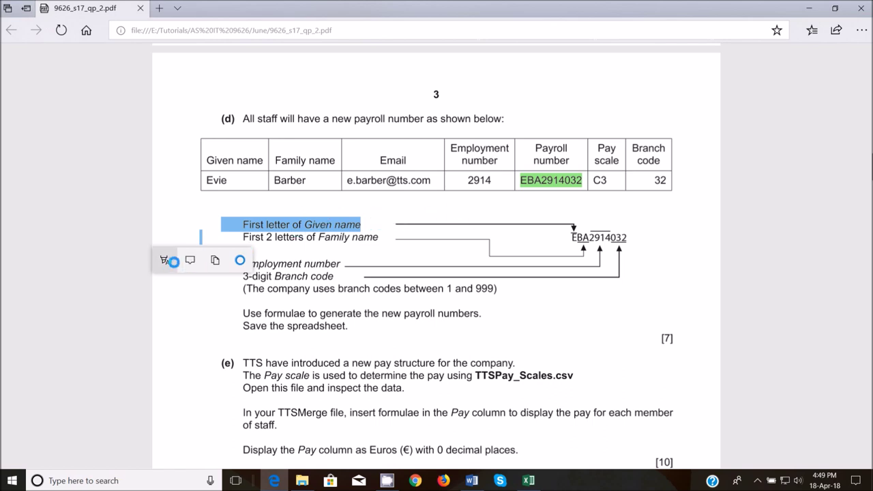
pyautogui.click(165, 259)
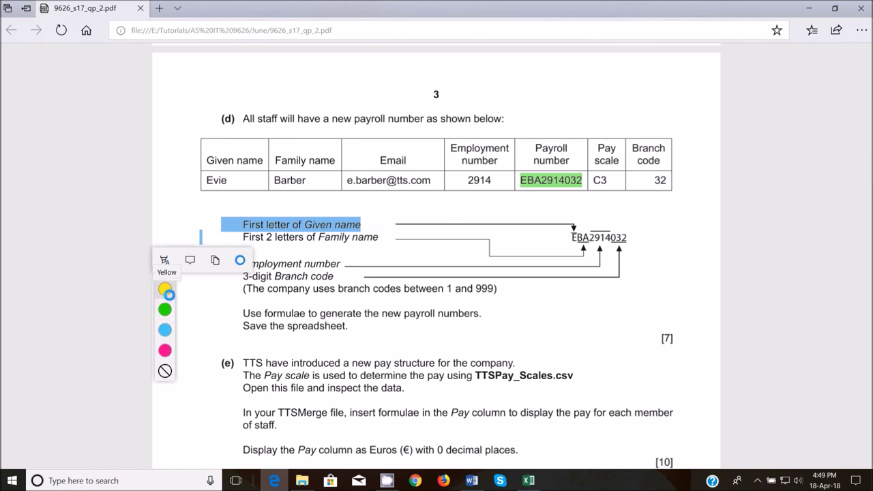
pyautogui.click(165, 289)
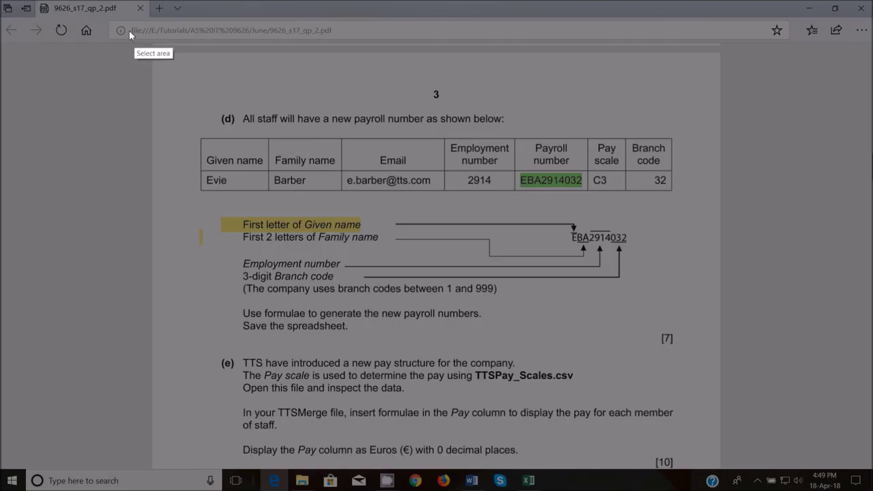
pyautogui.moveTo(128, 29); pyautogui.dragTo(727, 373)
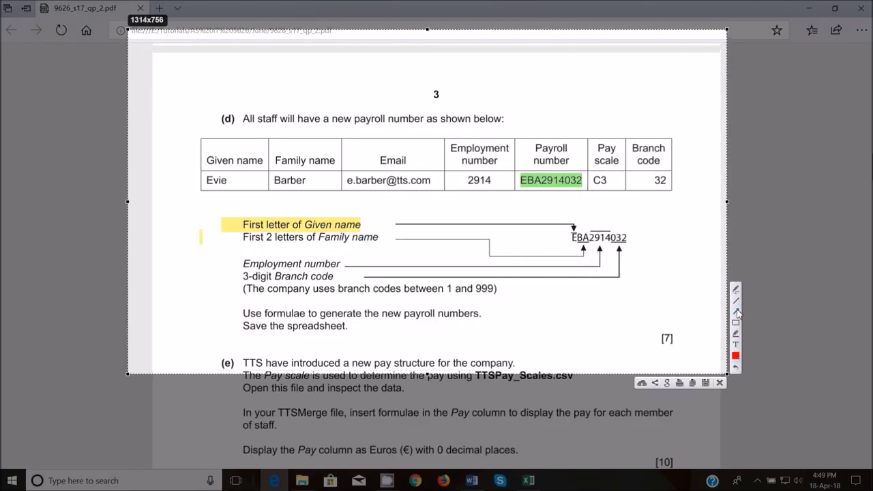
# - Draw red arrows from First letter and Family name to the sample names, and underline Employment number and 2914
pyautogui.click(736, 312)
pyautogui.moveTo(281, 226); pyautogui.dragTo(210, 191)
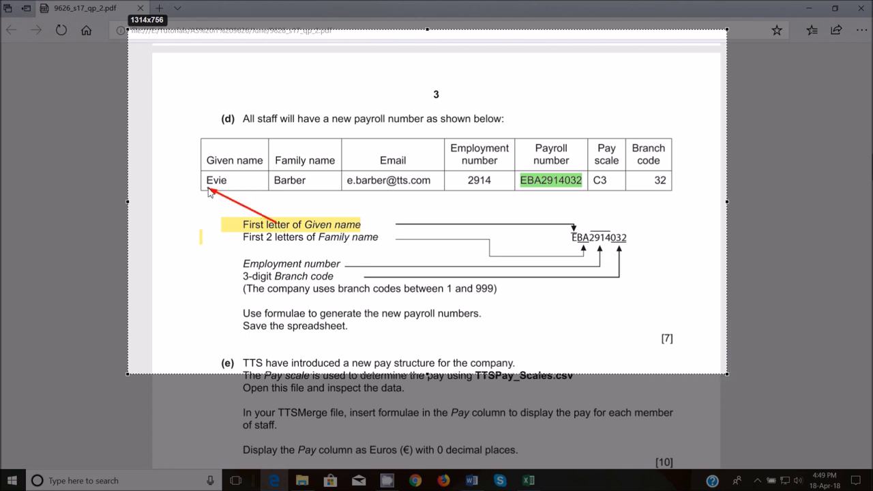
pyautogui.moveTo(343, 238); pyautogui.dragTo(286, 192)
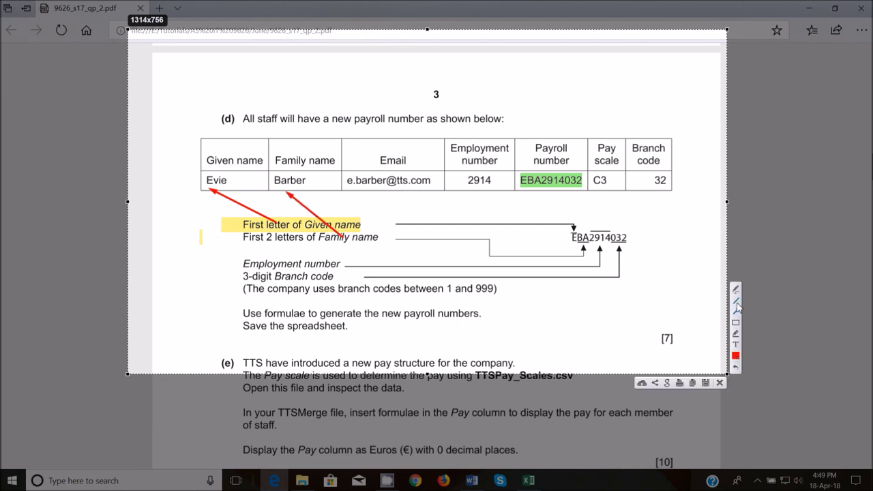
pyautogui.click(735, 300)
pyautogui.moveTo(271, 186); pyautogui.dragTo(290, 187)
pyautogui.moveTo(244, 269); pyautogui.dragTo(343, 268)
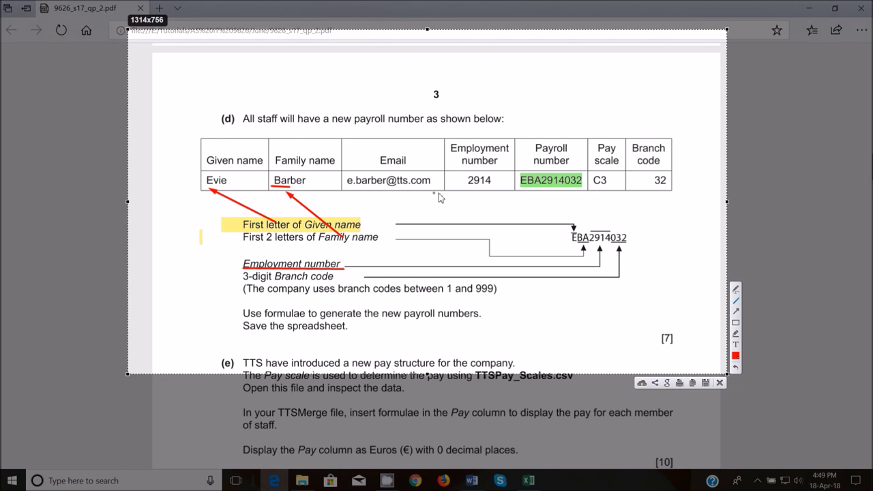
pyautogui.moveTo(462, 186); pyautogui.dragTo(498, 184)
# - Draw arrows linking 2914 and branch code 32 to the payroll number, and underline the 1–999 range
pyautogui.click(735, 311)
pyautogui.moveTo(481, 194); pyautogui.dragTo(592, 228)
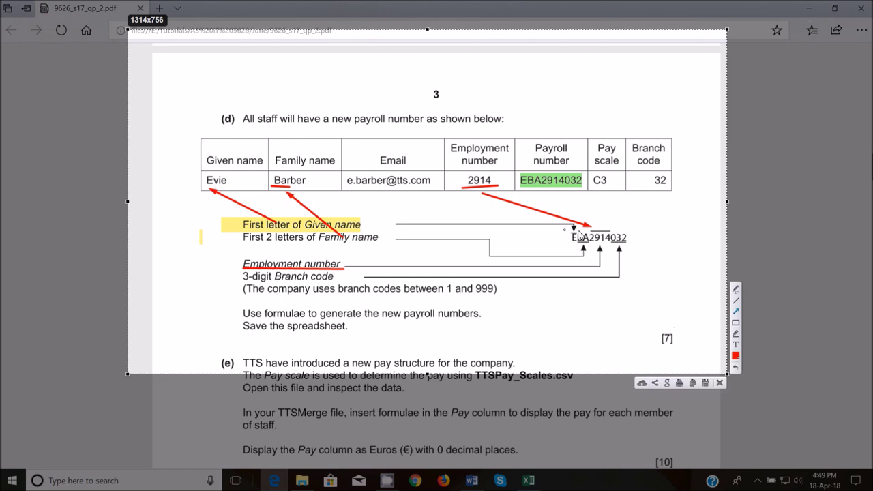
pyautogui.click(736, 301)
pyautogui.moveTo(641, 185); pyautogui.dragTo(675, 184)
pyautogui.click(738, 313)
pyautogui.moveTo(675, 268); pyautogui.dragTo(659, 197)
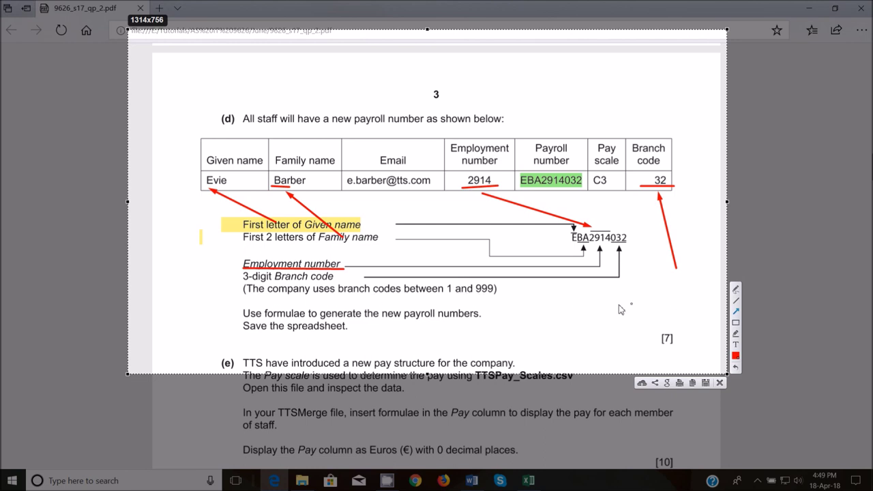
pyautogui.click(736, 301)
pyautogui.moveTo(447, 297); pyautogui.dragTo(497, 298)
# - Underline the formulae and save instructions and the email, and mark the name letters, 2914 and 32
pyautogui.moveTo(244, 319); pyautogui.dragTo(483, 319)
pyautogui.moveTo(244, 336); pyautogui.dragTo(347, 335)
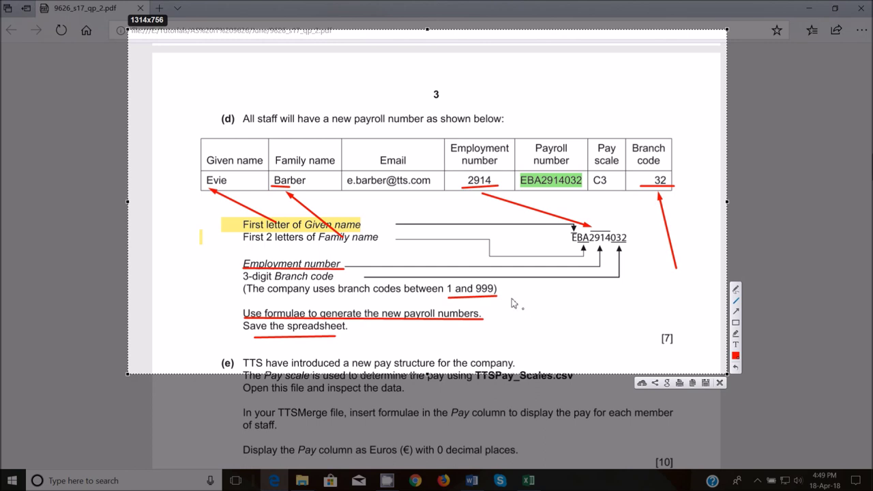
pyautogui.moveTo(343, 185); pyautogui.dragTo(441, 185)
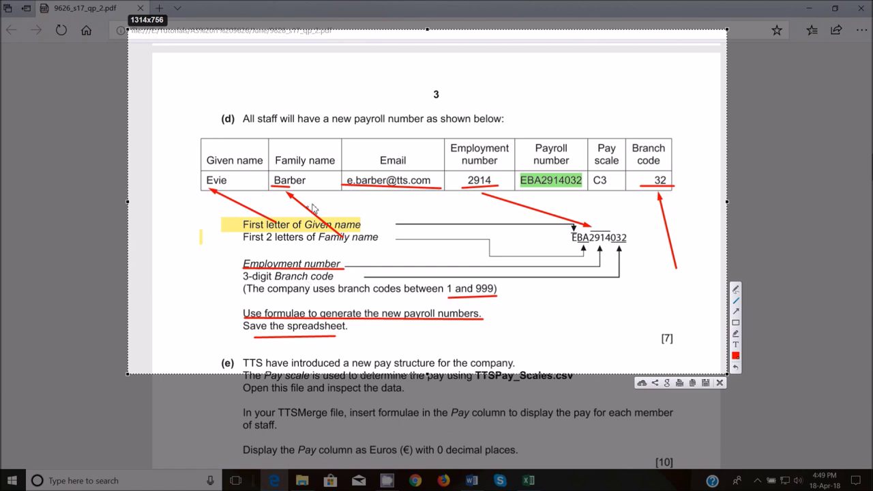
pyautogui.moveTo(204, 185)
pyautogui.mouseDown()
pyautogui.moveTo(227, 184)
pyautogui.moveTo(212, 193)
pyautogui.mouseUp()
pyautogui.moveTo(270, 179); pyautogui.dragTo(281, 188)
pyautogui.moveTo(465, 194); pyautogui.dragTo(504, 188)
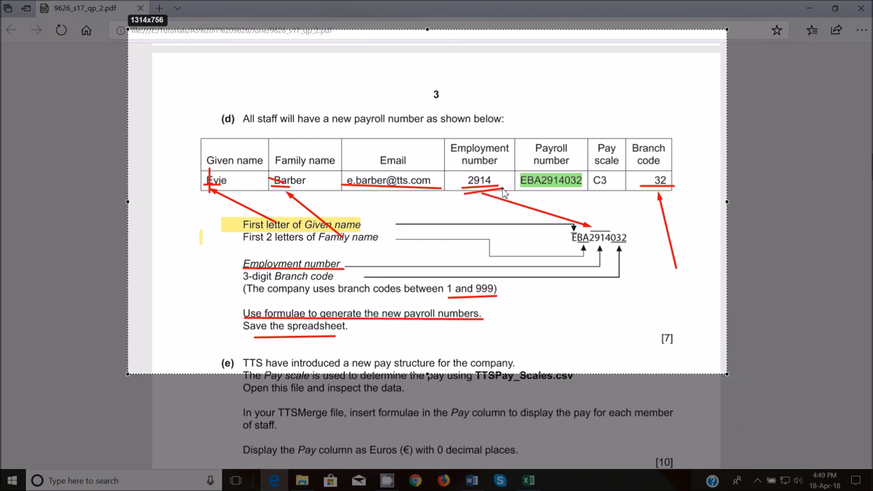
pyautogui.moveTo(662, 168)
pyautogui.mouseDown()
pyautogui.moveTo(645, 199)
pyautogui.moveTo(640, 192)
pyautogui.moveTo(674, 188)
pyautogui.mouseUp()
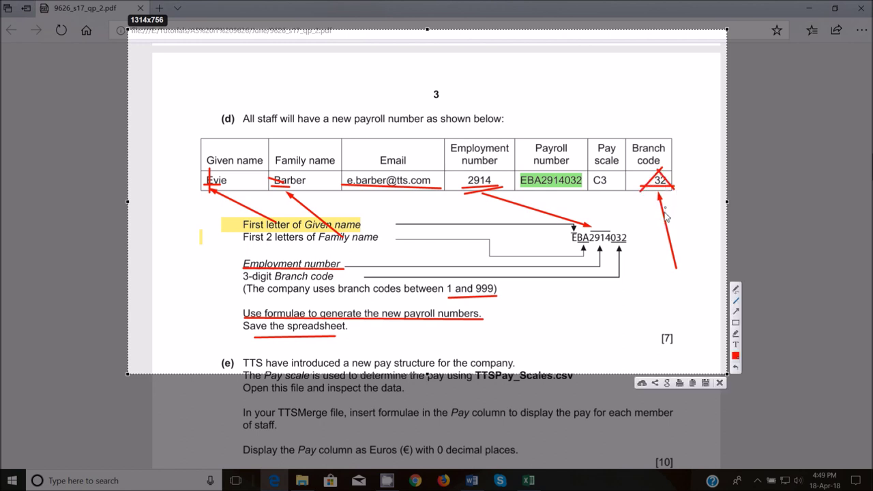
pyautogui.moveTo(448, 301); pyautogui.dragTo(449, 301)
# - Close the annotated capture and bring the TTSMerge workbook to the front
pyautogui.click(719, 383)
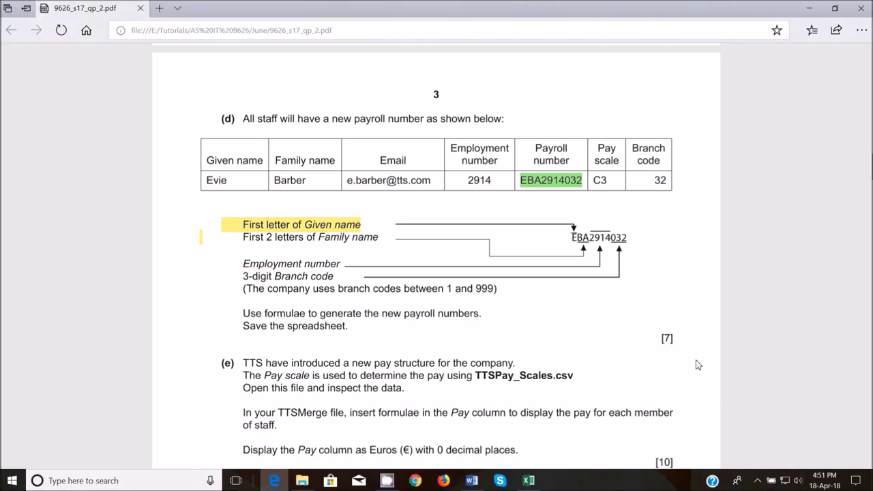
pyautogui.moveTo(528, 480)
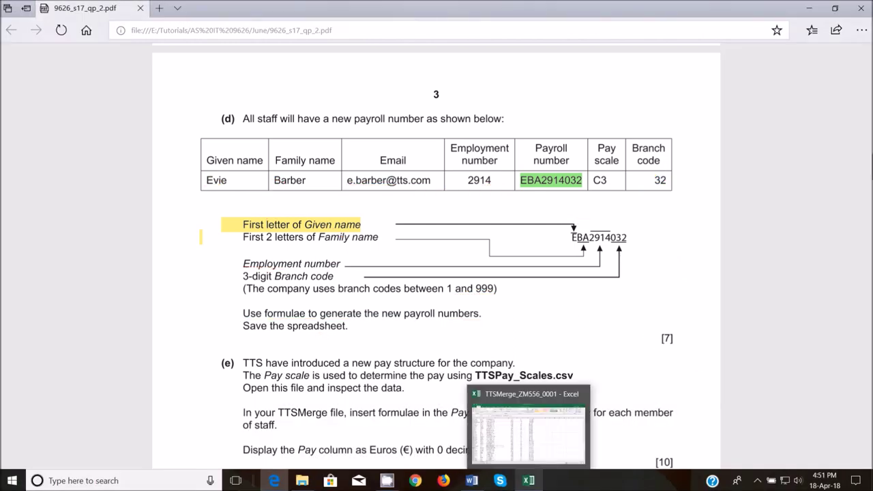
pyautogui.click(530, 443)
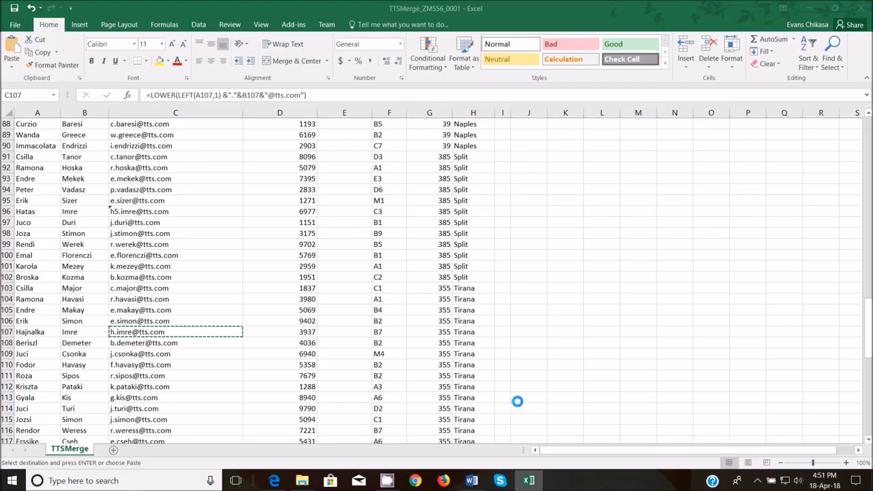
pyautogui.scroll(17, 436, 231)
pyautogui.moveTo(868, 205); pyautogui.dragTo(868, 130)
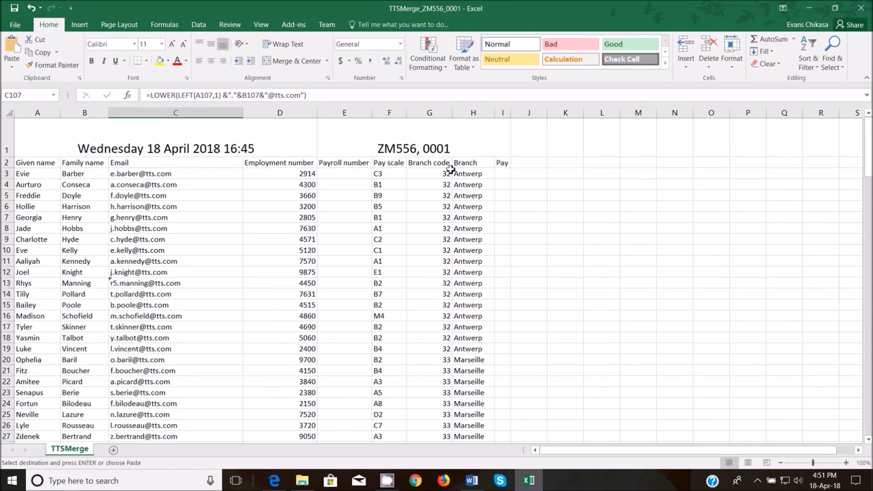
# - Enter =LEFT(A3,1) in E3 so it shows the given name's first letter, E
pyautogui.click(346, 174)
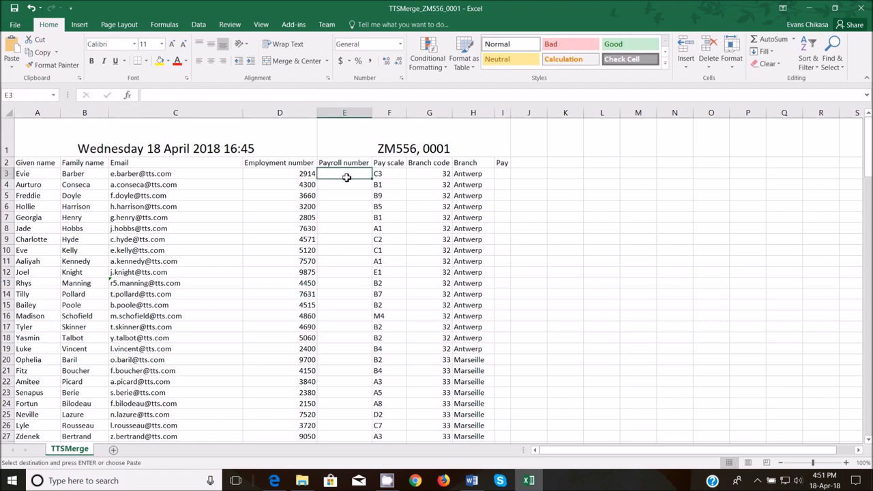
pyautogui.write('=left(')
pyautogui.click(43, 173)
pyautogui.write(',')
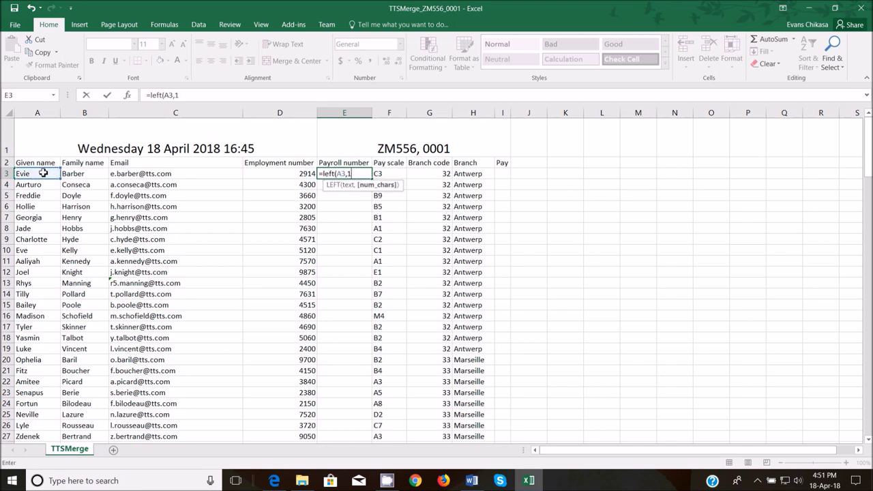
pyautogui.write('1)')
pyautogui.press('Return')
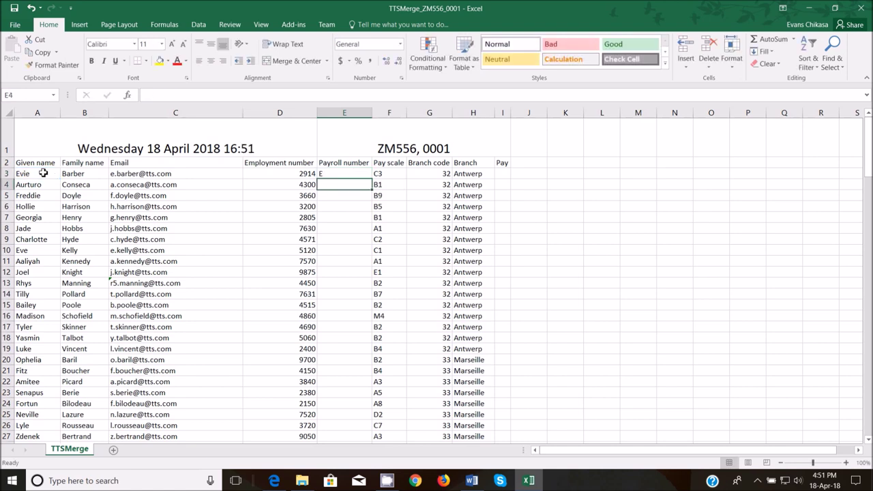
pyautogui.click(330, 175)
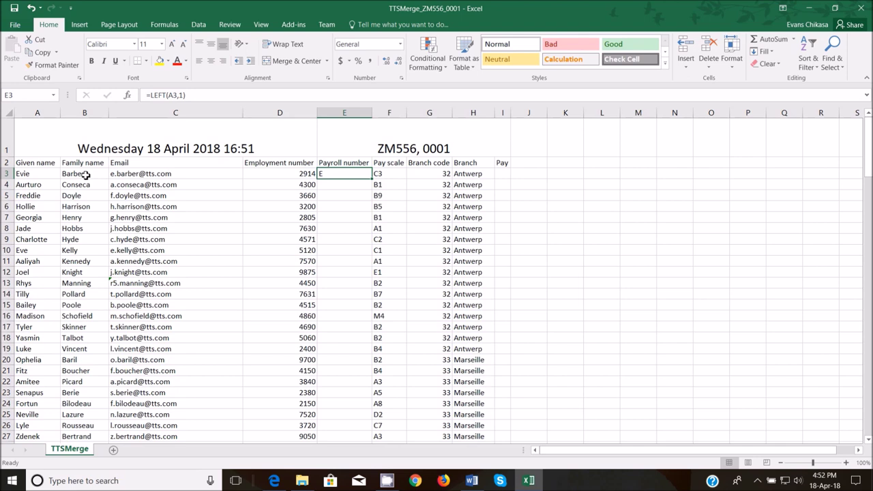
# - Append &LEFT(B3,2) to the E3 formula so it shows EBa
pyautogui.click(201, 95)
pyautogui.write('&Left(')
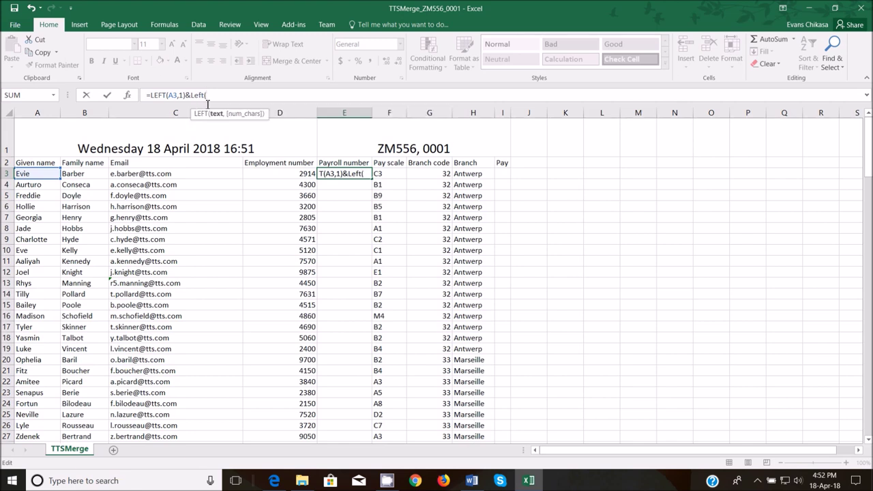
pyautogui.click(86, 173)
pyautogui.write(',')
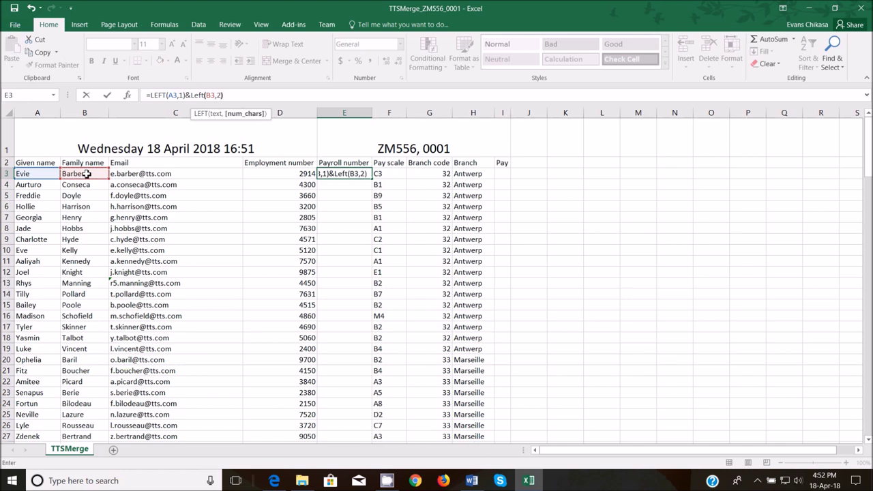
pyautogui.write('2)')
pyautogui.press('Return')
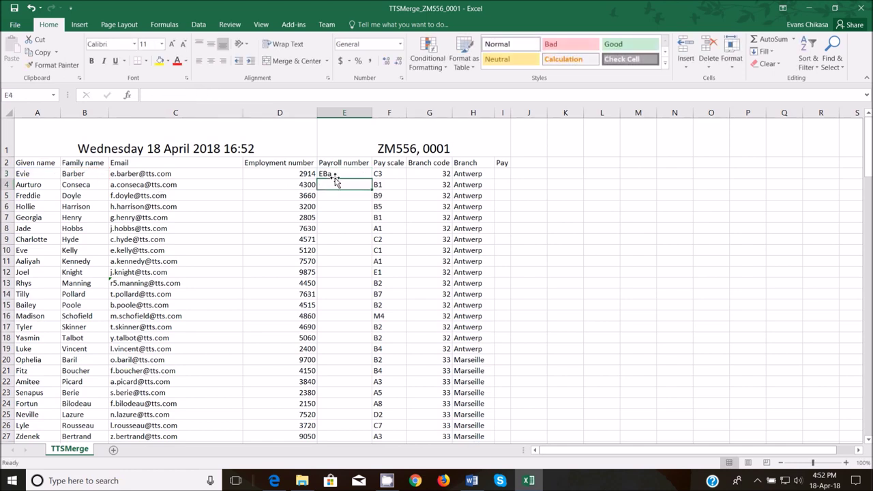
pyautogui.click(336, 175)
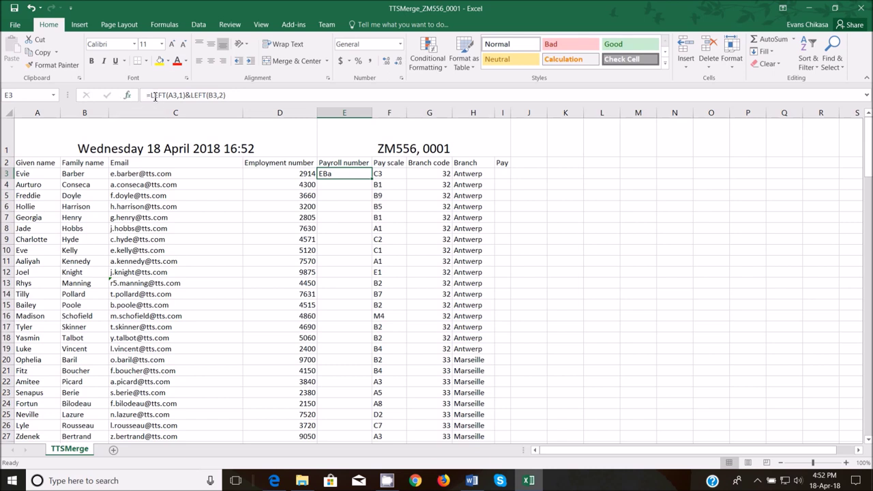
# - Wrap the E3 formula in UPPER so it shows EBA
pyautogui.click(150, 94)
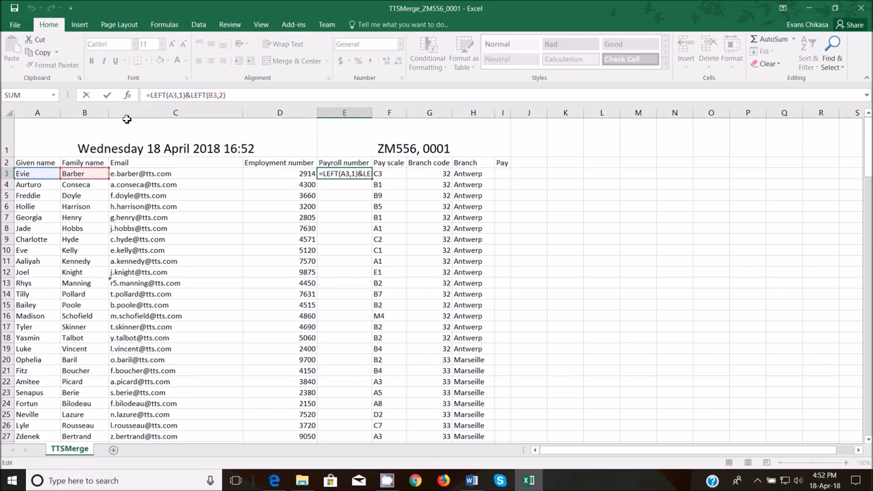
pyautogui.write('UP')
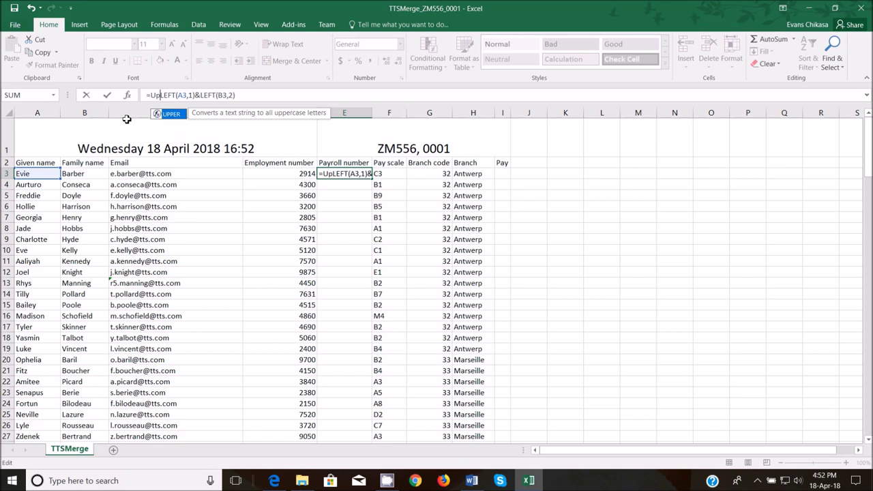
pyautogui.press('Tab')
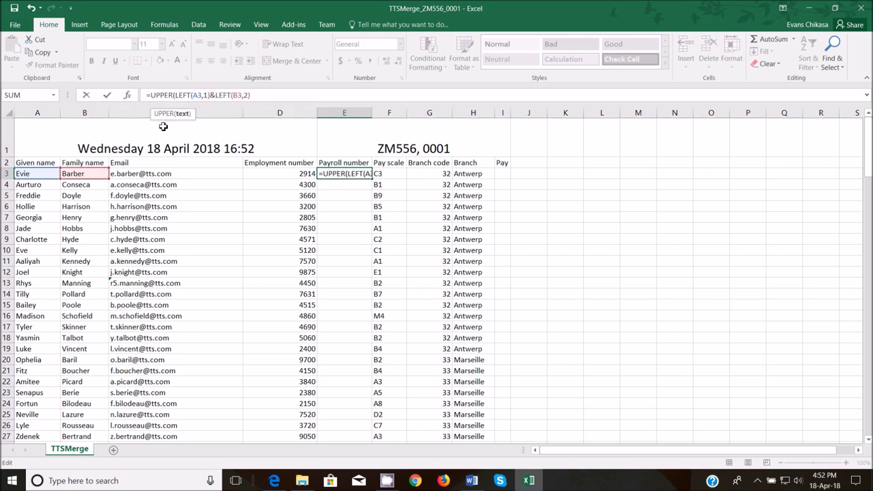
pyautogui.click(183, 113)
pyautogui.click(266, 95)
pyautogui.write(')')
pyautogui.press('Return')
pyautogui.click(353, 174)
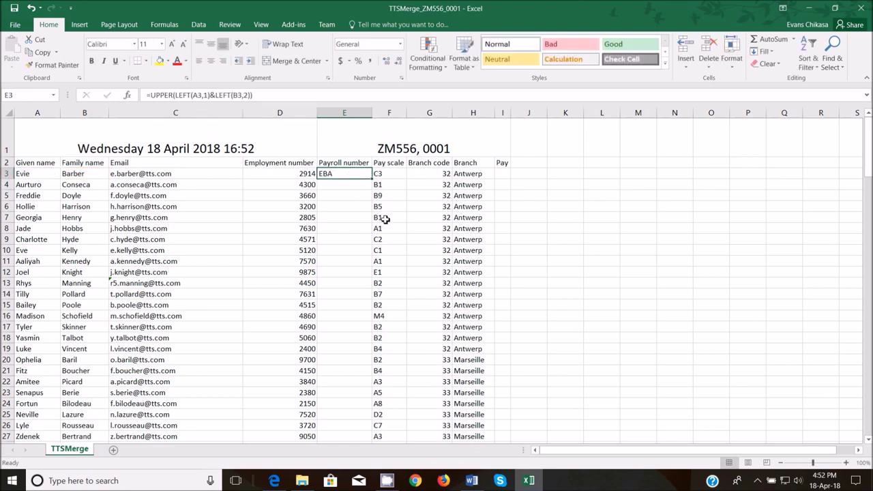
pyautogui.moveTo(285, 484)
pyautogui.click(286, 446)
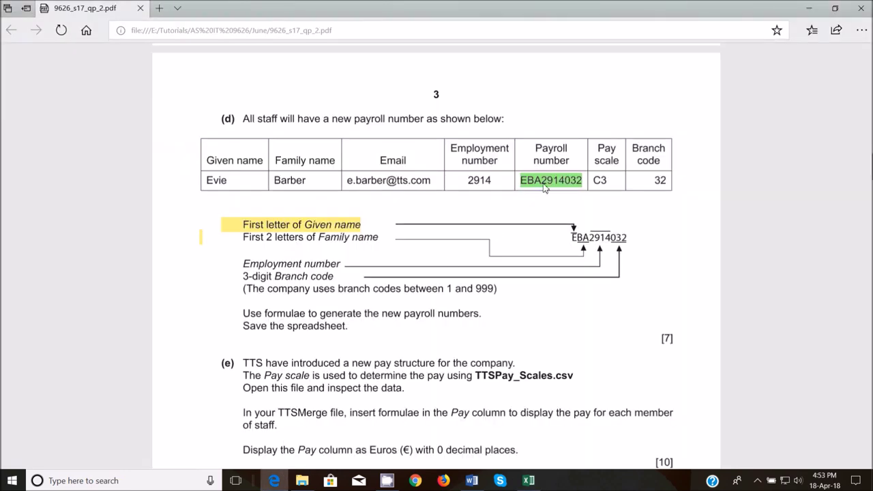
pyautogui.moveTo(542, 183); pyautogui.dragTo(554, 184)
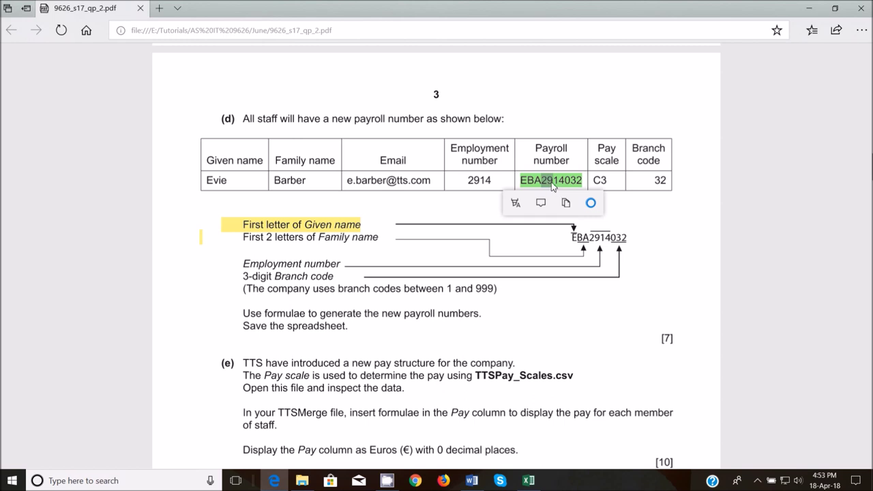
pyautogui.click(515, 203)
pyautogui.click(515, 312)
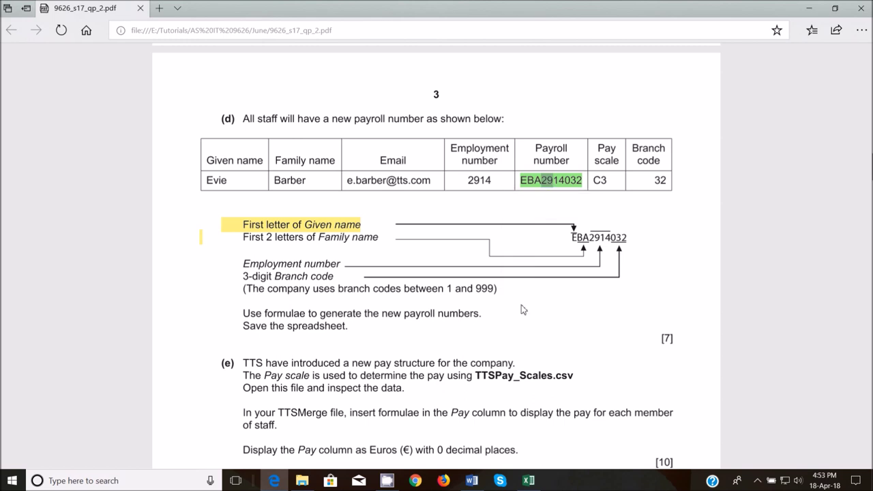
pyautogui.click(544, 184)
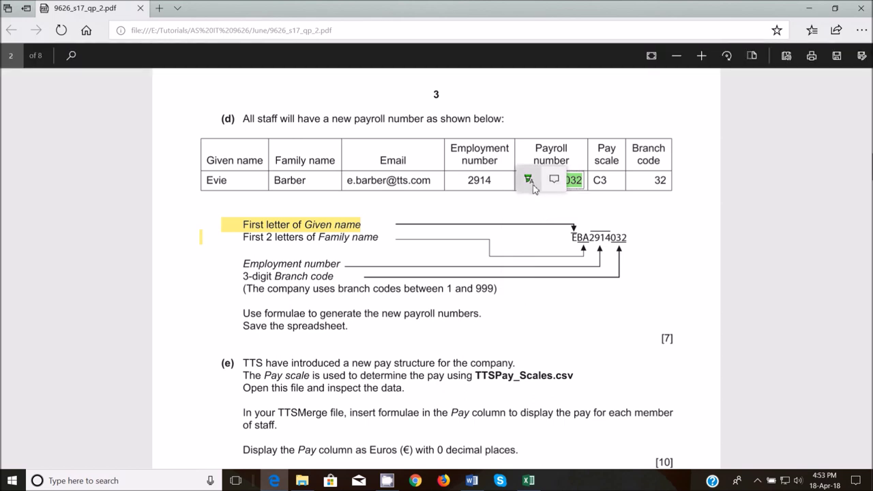
pyautogui.click(529, 181)
pyautogui.click(529, 271)
pyautogui.moveTo(558, 185); pyautogui.dragTo(540, 186)
pyautogui.click(520, 202)
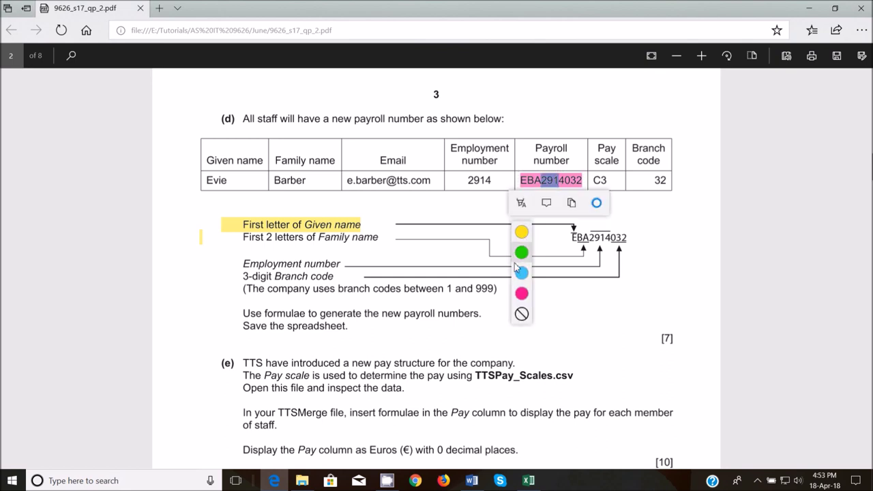
pyautogui.click(522, 314)
pyautogui.click(540, 181)
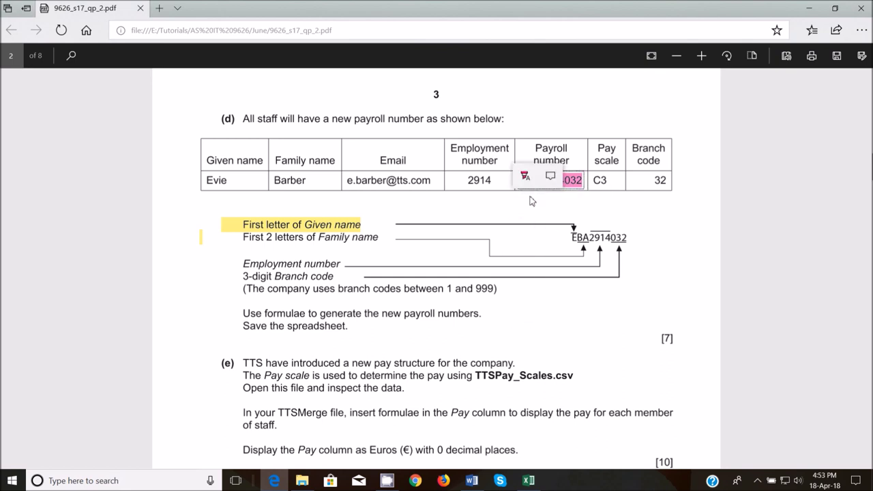
pyautogui.click(524, 177)
pyautogui.click(532, 285)
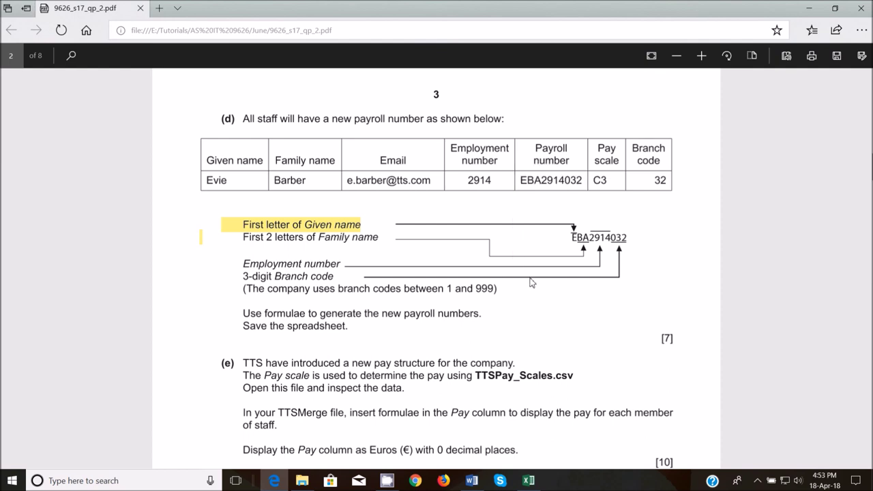
# - Highlight E in yellow, BA in green and 2914 in pink within EBA2914032
pyautogui.moveTo(521, 181)
pyautogui.mouseDown()
pyautogui.moveTo(538, 187)
pyautogui.moveTo(525, 182)
pyautogui.mouseUp()
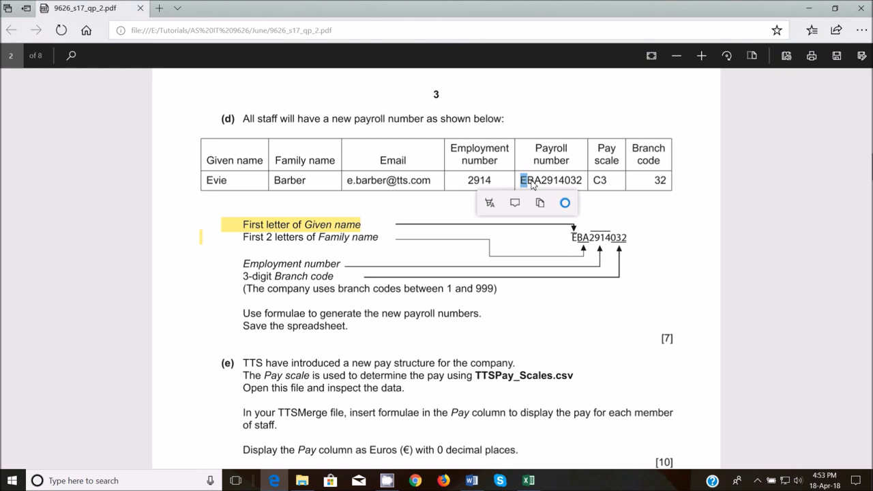
pyautogui.click(490, 203)
pyautogui.click(489, 233)
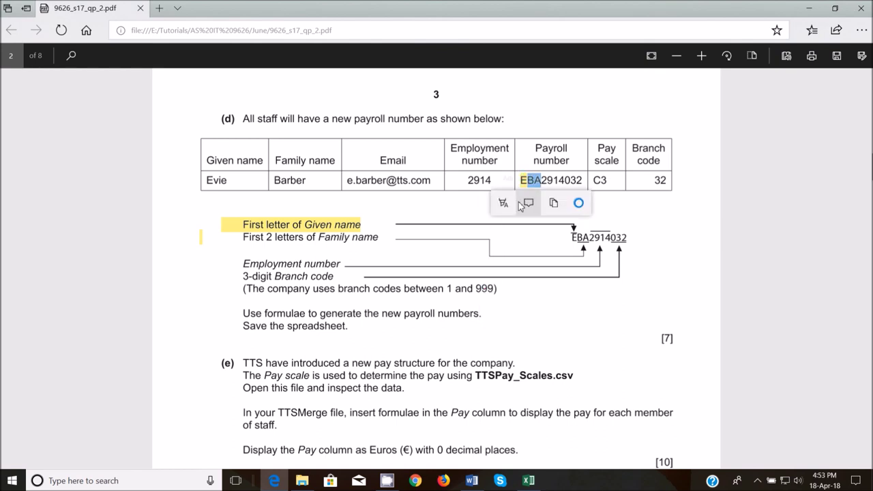
pyautogui.click(502, 202)
pyautogui.click(503, 252)
pyautogui.moveTo(541, 182); pyautogui.dragTo(567, 181)
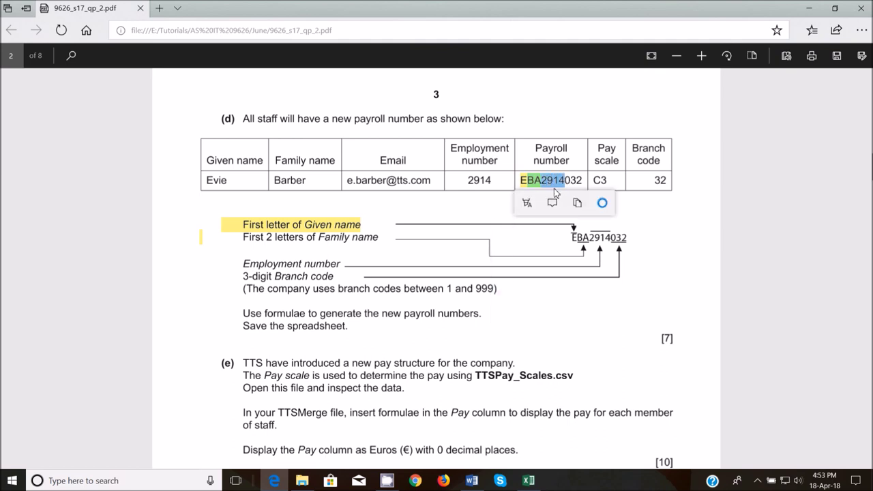
pyautogui.click(526, 203)
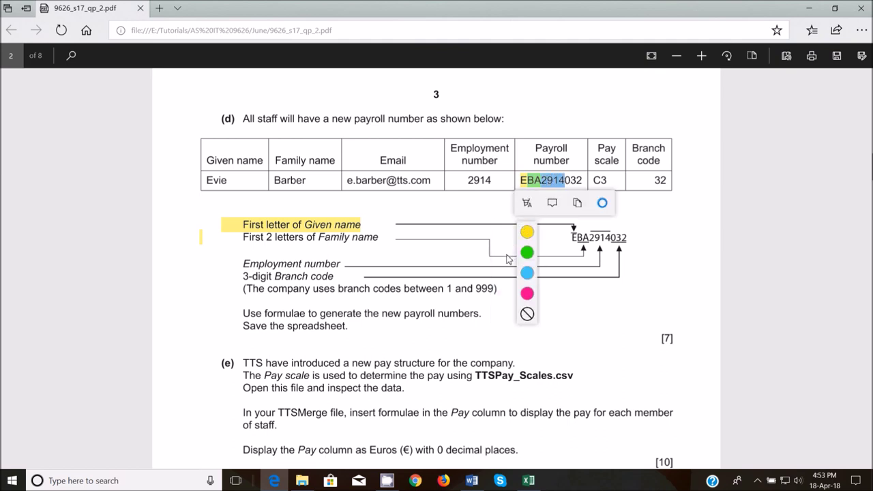
pyautogui.click(527, 293)
# - Highlight the final digits 032 of the payroll number in blue
pyautogui.moveTo(559, 181); pyautogui.dragTo(583, 181)
pyautogui.click(566, 186)
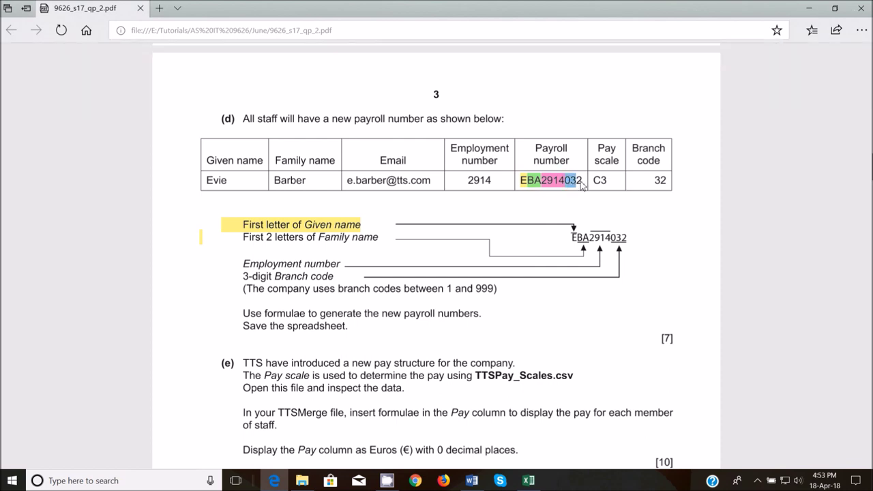
pyautogui.click(544, 203)
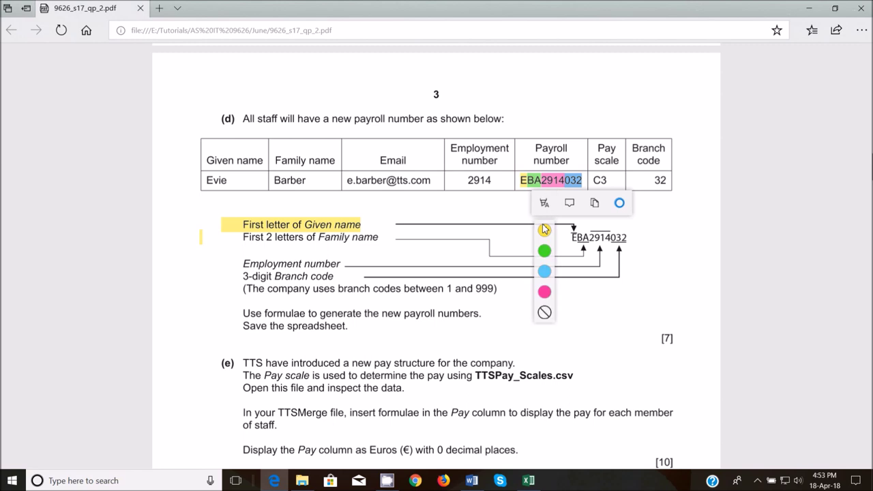
pyautogui.click(544, 272)
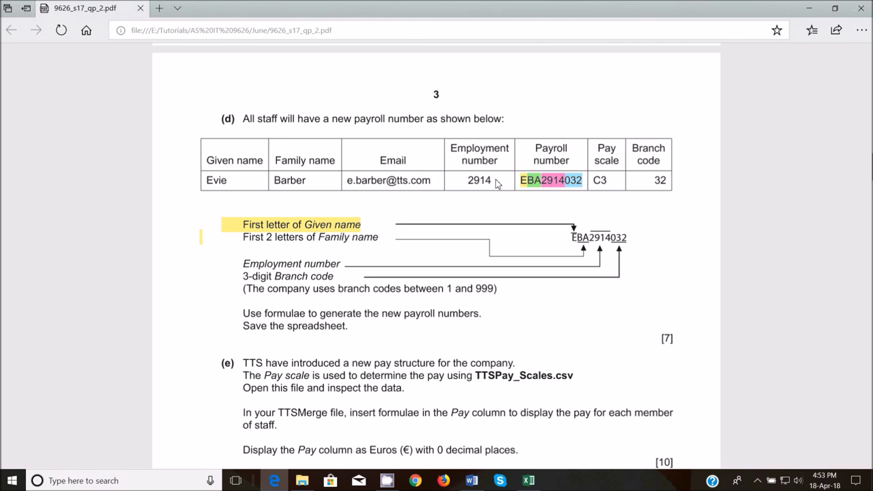
pyautogui.moveTo(503, 184); pyautogui.dragTo(458, 187)
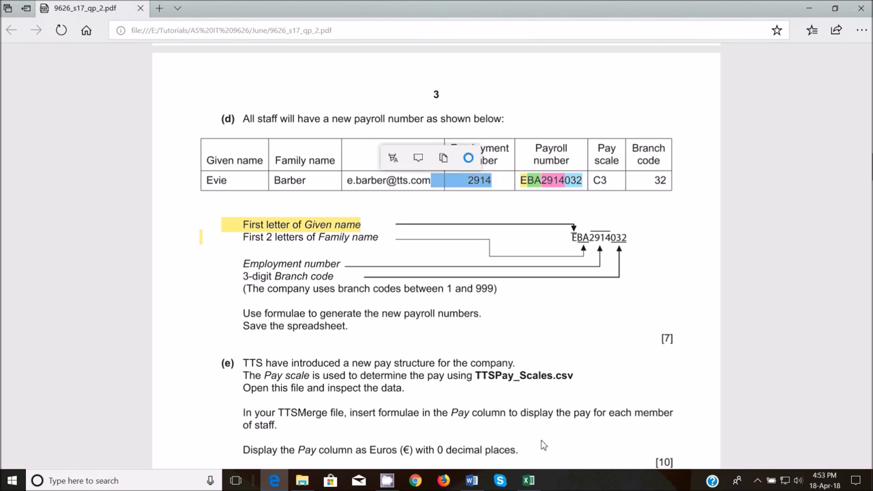
pyautogui.click(528, 480)
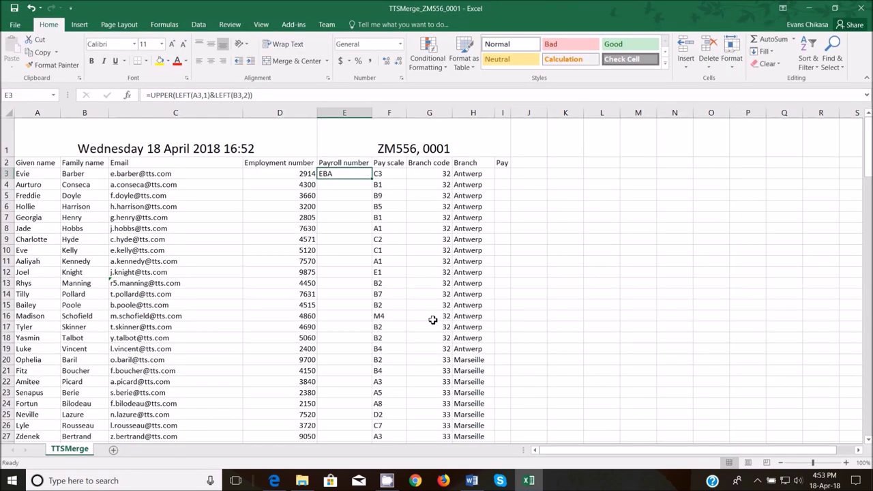
# - Append &D3 to the E3 formula so the payroll number reads EBA2914
pyautogui.click(276, 94)
pyautogui.write('&')
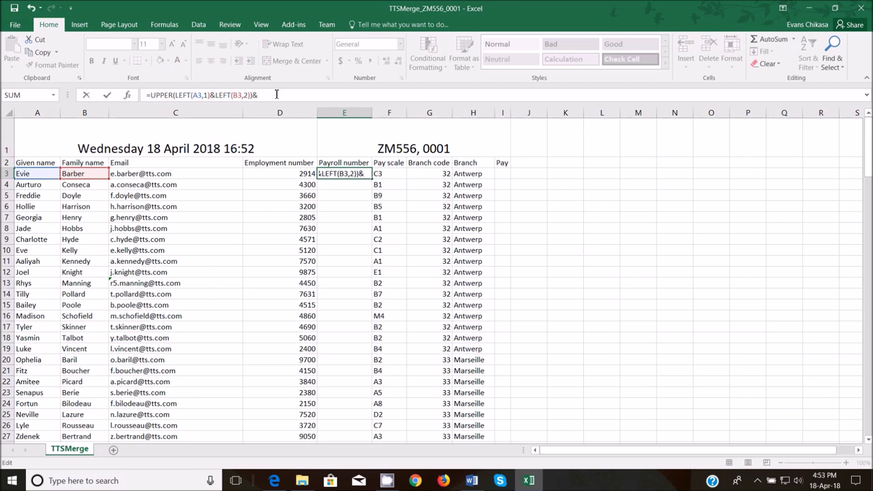
pyautogui.click(282, 173)
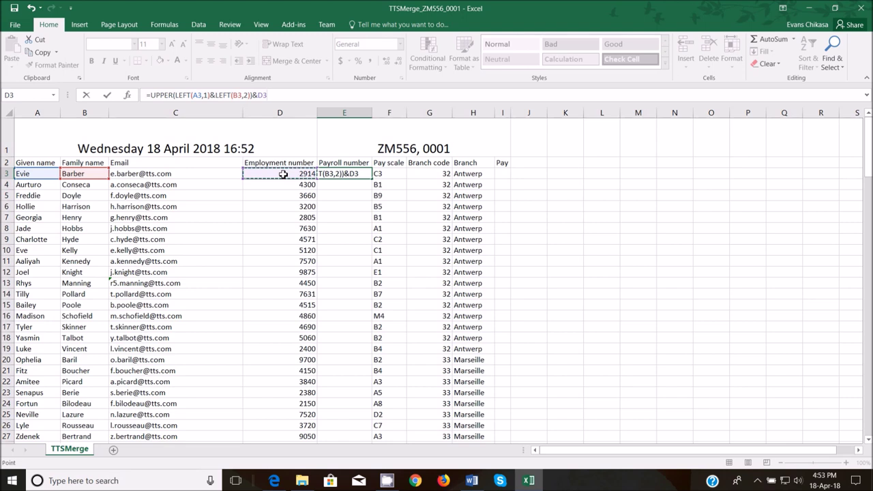
pyautogui.press('Return')
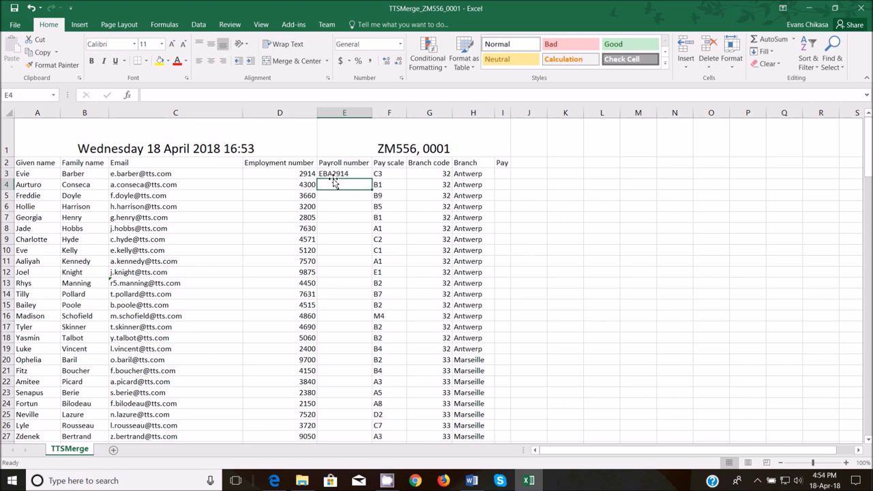
pyautogui.click(283, 481)
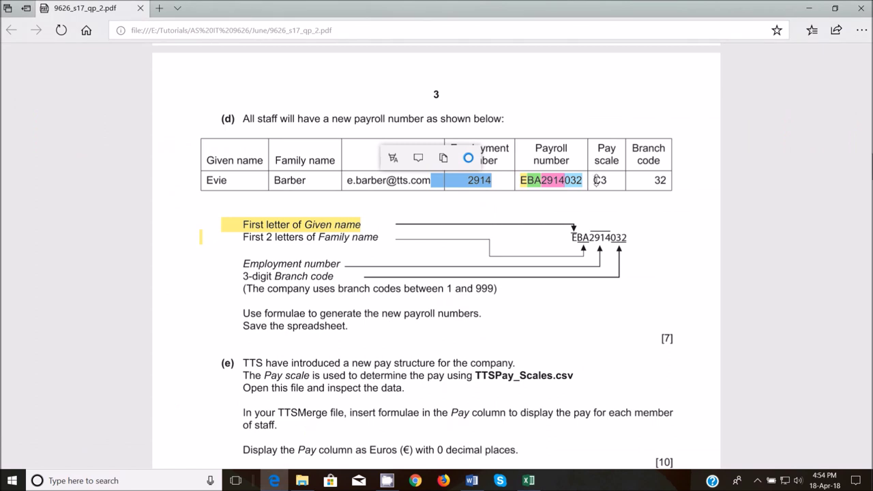
# - Select the '3-digit Branch code' requirement in the PDF, then return to TTSMerge
pyautogui.moveTo(232, 275); pyautogui.dragTo(370, 287)
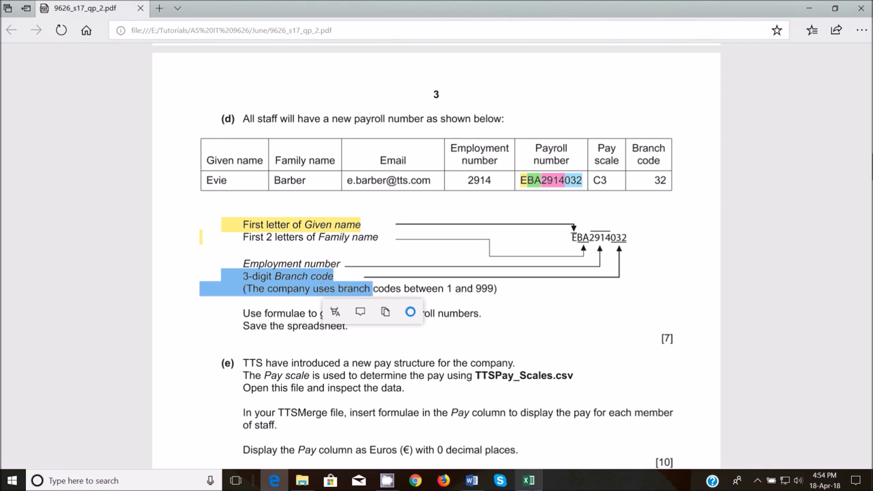
pyautogui.moveTo(292, 484)
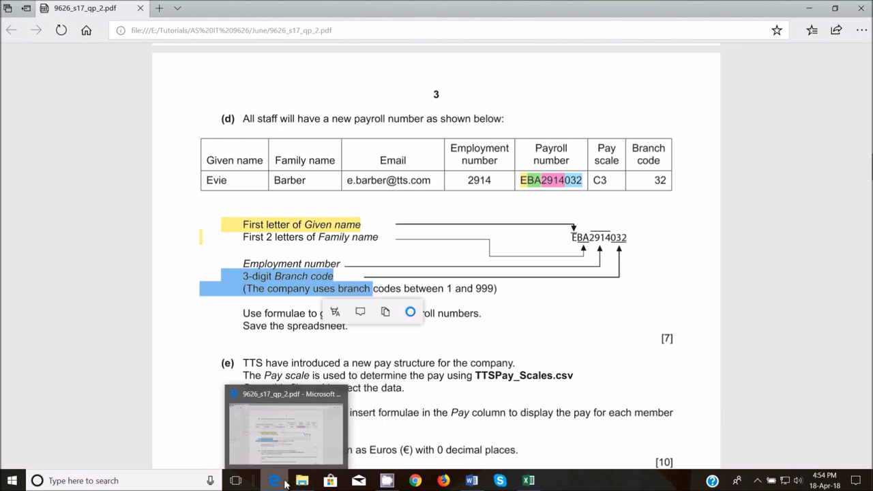
pyautogui.click(528, 481)
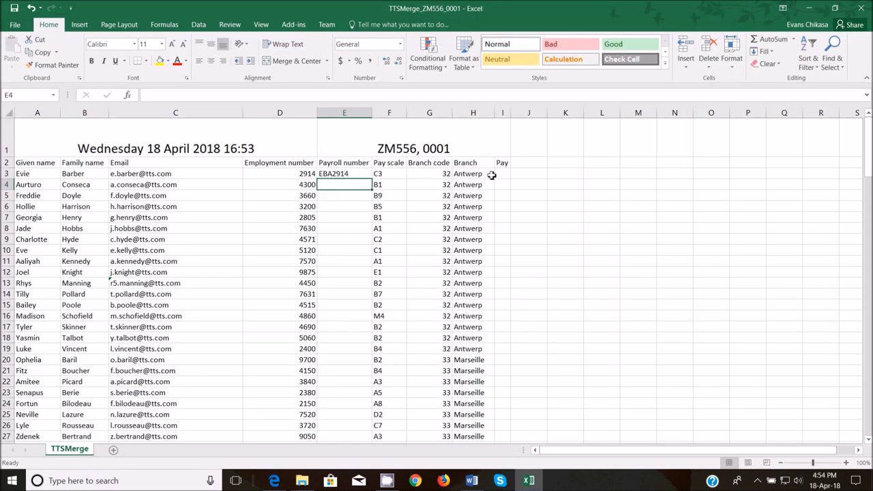
# - Append the branch code G3 to the E3 payroll formula
pyautogui.click(351, 173)
pyautogui.click(296, 97)
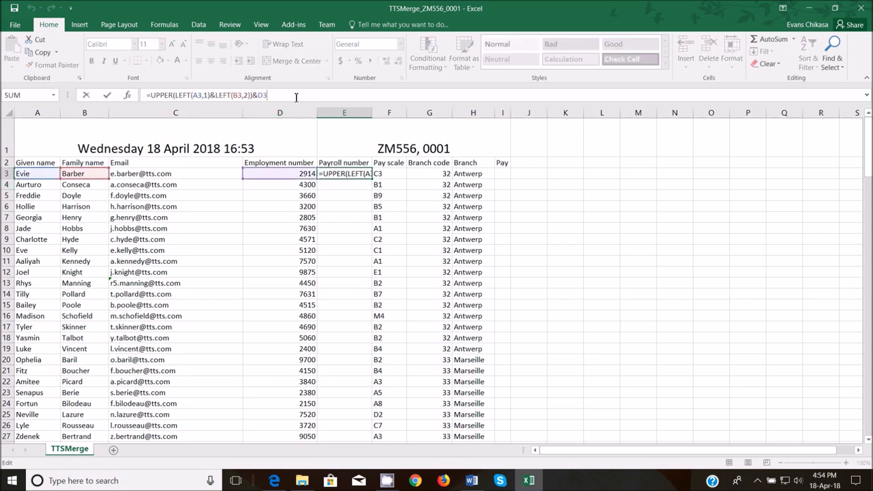
pyautogui.write('&')
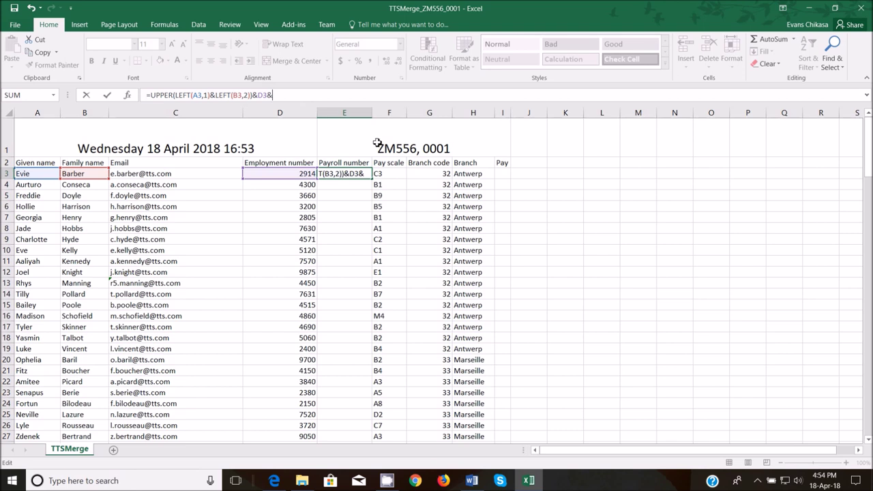
pyautogui.click(432, 175)
pyautogui.press('Return')
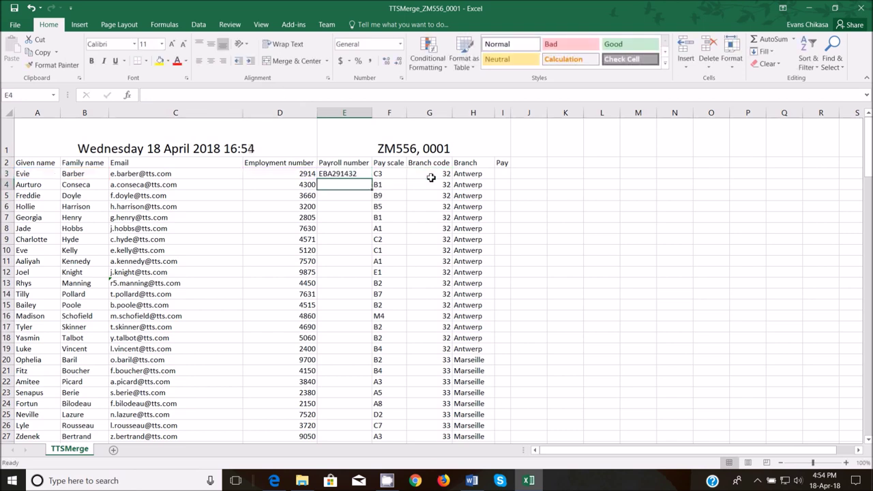
pyautogui.click(355, 176)
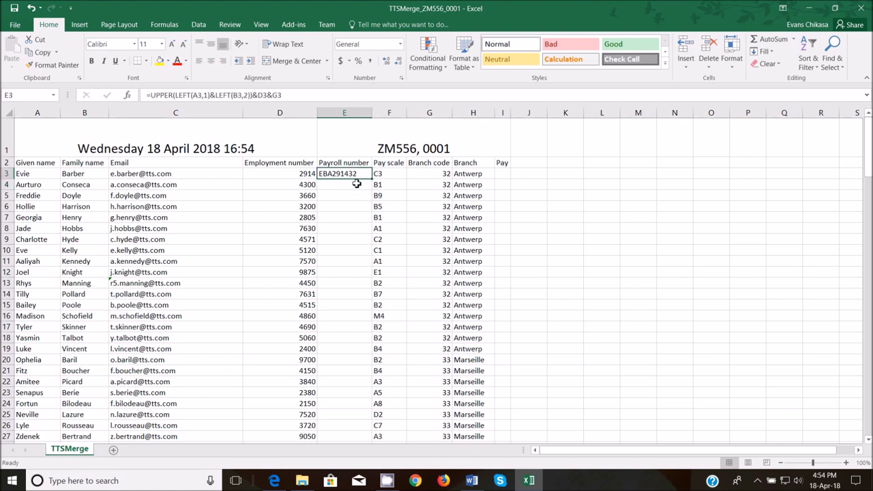
# - Pad the branch code with TEXT(G3,"000") and fill the E3 formula down column E
pyautogui.click(275, 94)
pyautogui.write('TEXT(G3')
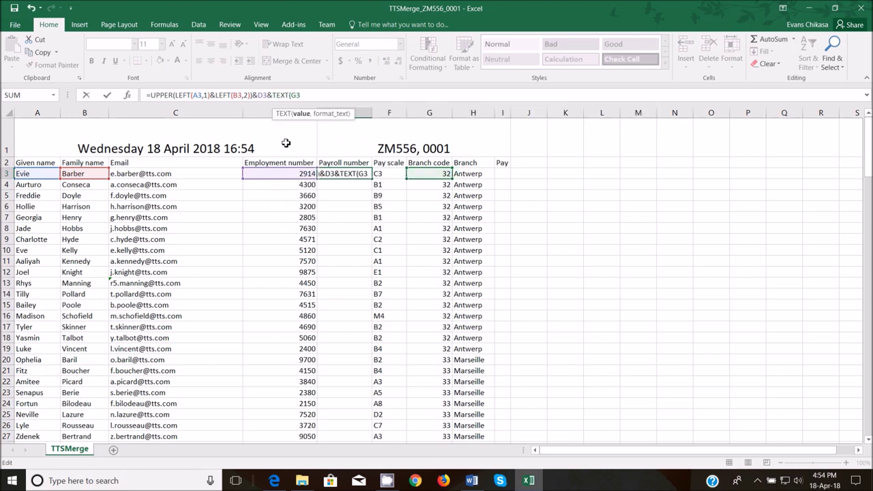
pyautogui.write(',"000""')
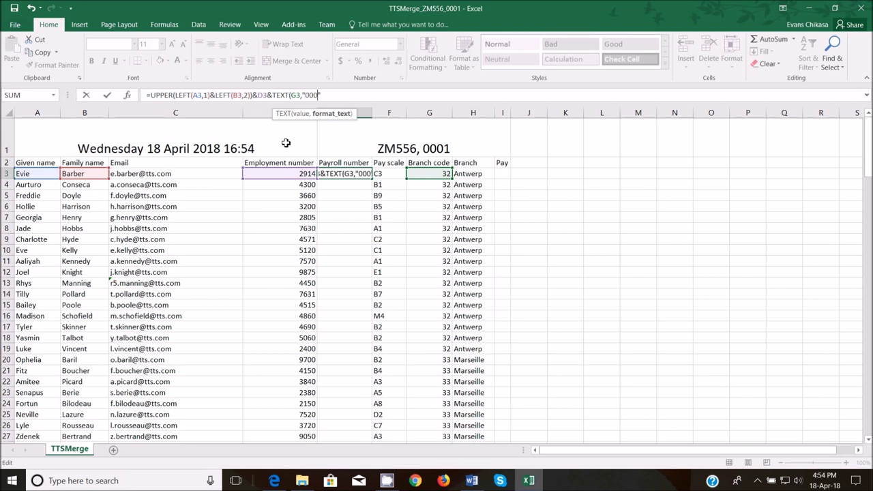
pyautogui.press('Right')
pyautogui.press('Return')
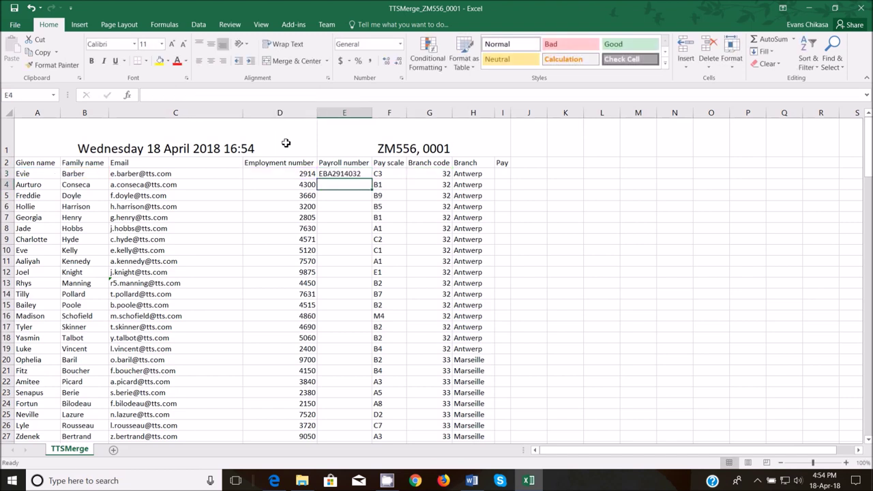
pyautogui.click(354, 173)
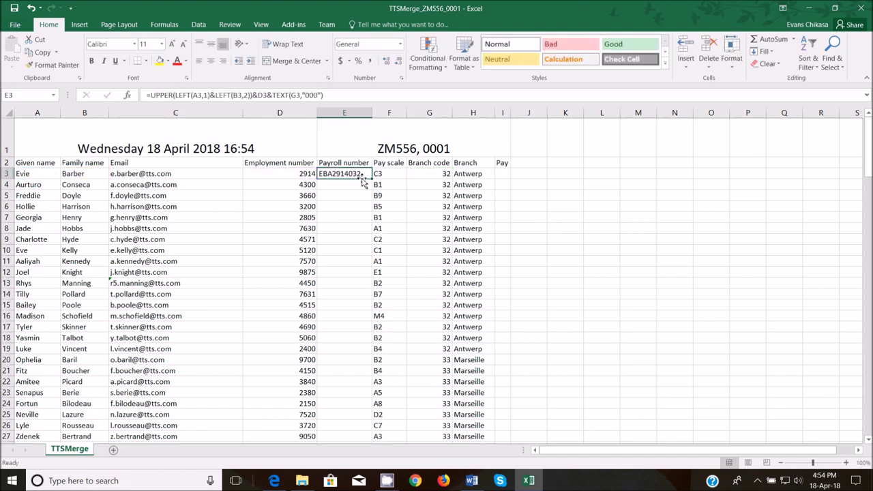
pyautogui.doubleClick(374, 179)
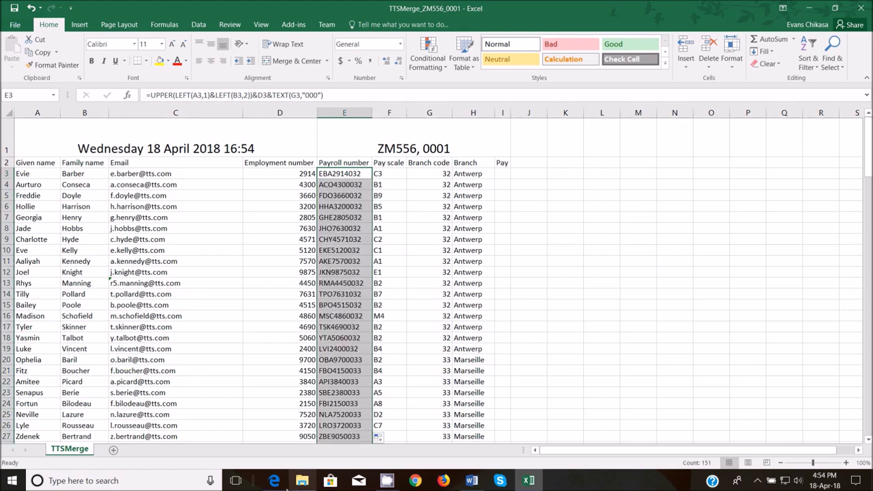
pyautogui.click(273, 480)
pyautogui.click(255, 333)
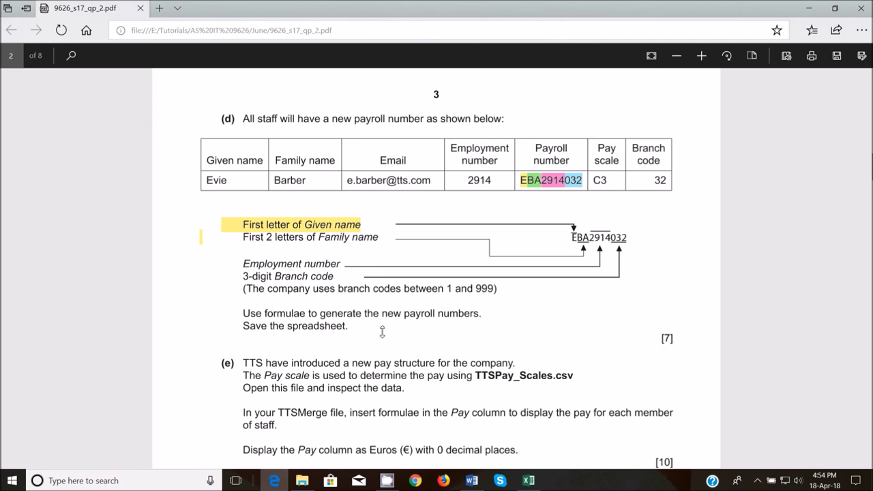
# - Scroll the exam paper down to task (e) about the new pay structure and TTSPay_Scales.csv
pyautogui.scroll(-5, 382, 330)
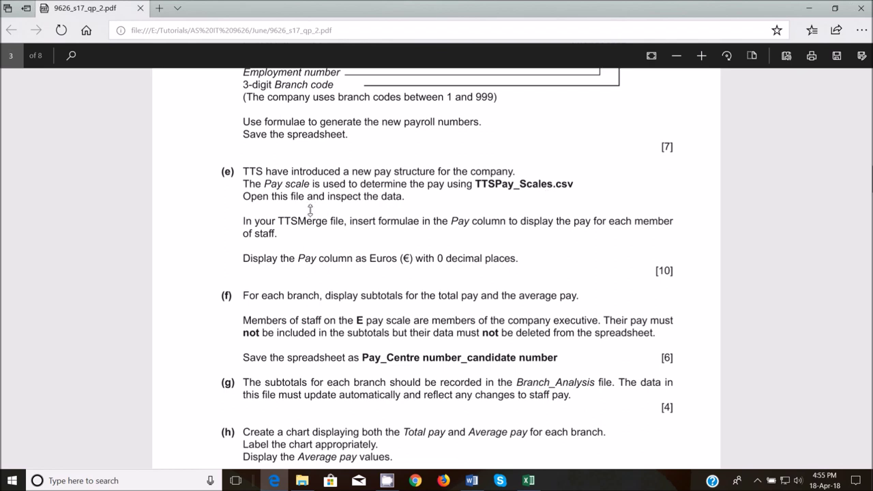
pyautogui.moveTo(302, 480)
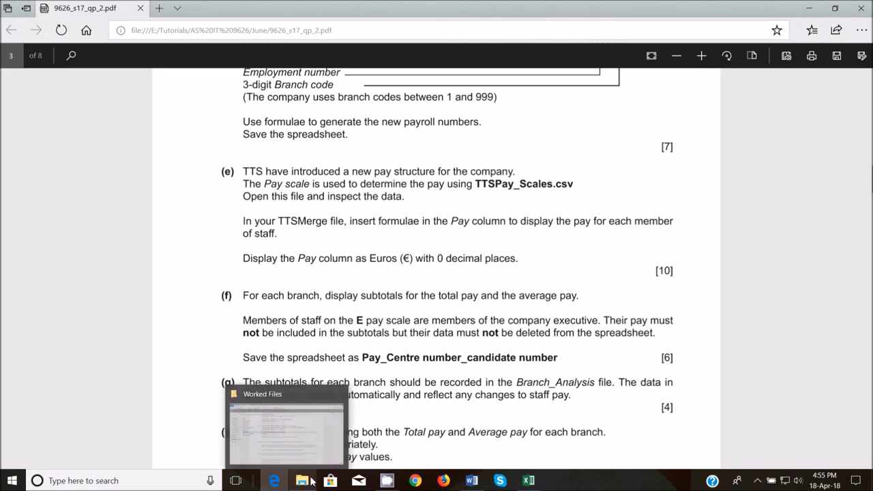
pyautogui.click(312, 443)
# - Open TTSPay_Scales and pick out its Pay Grade column, level-1 column and grade rows
pyautogui.doubleClick(164, 250)
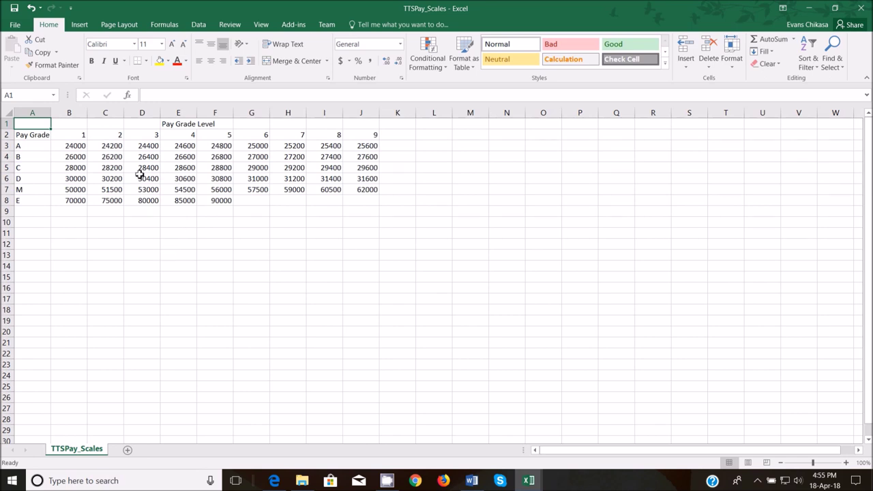
pyautogui.moveTo(28, 146); pyautogui.dragTo(34, 202)
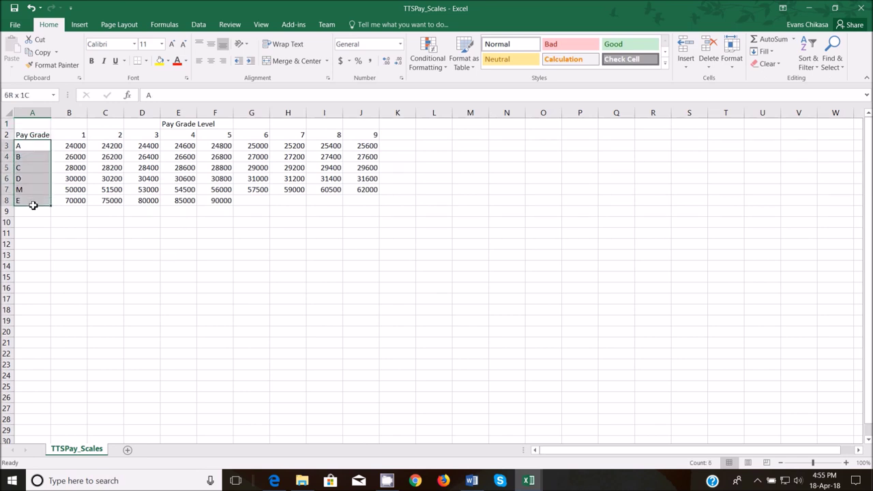
pyautogui.click(32, 113)
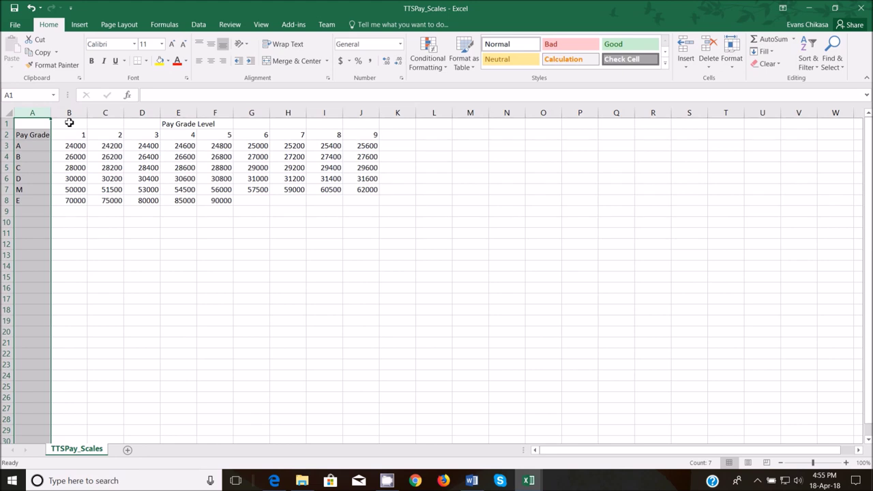
pyautogui.click(70, 112)
pyautogui.click(6, 135)
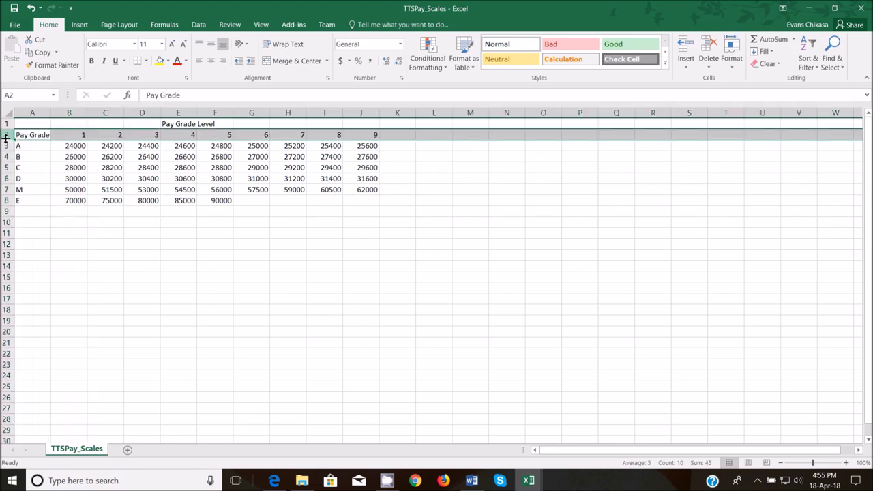
pyautogui.click(5, 146)
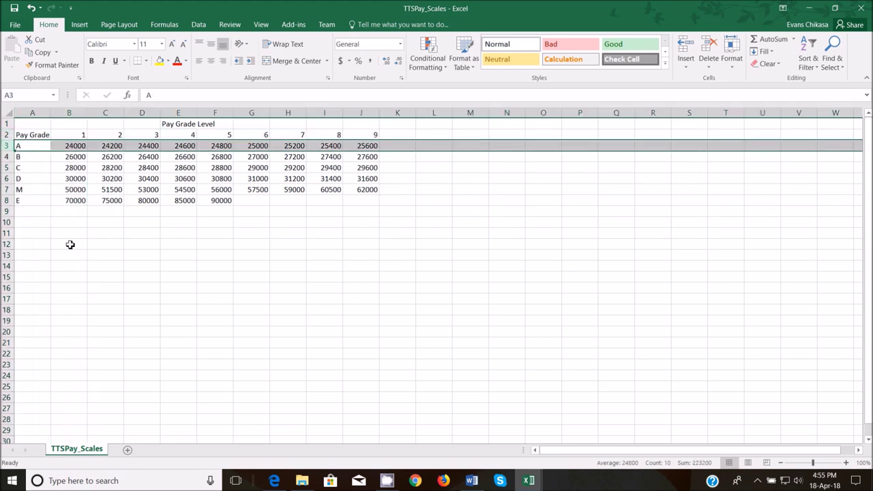
pyautogui.click(141, 264)
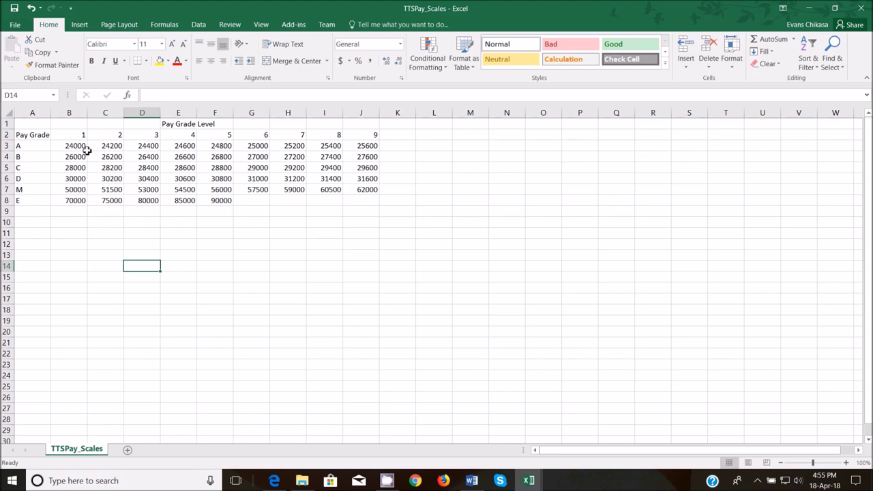
# - Compare pay scale C3 in TTSMerge against grade pays C3, D4, B5 and M9 in TTSPay_Scales
pyautogui.moveTo(527, 478)
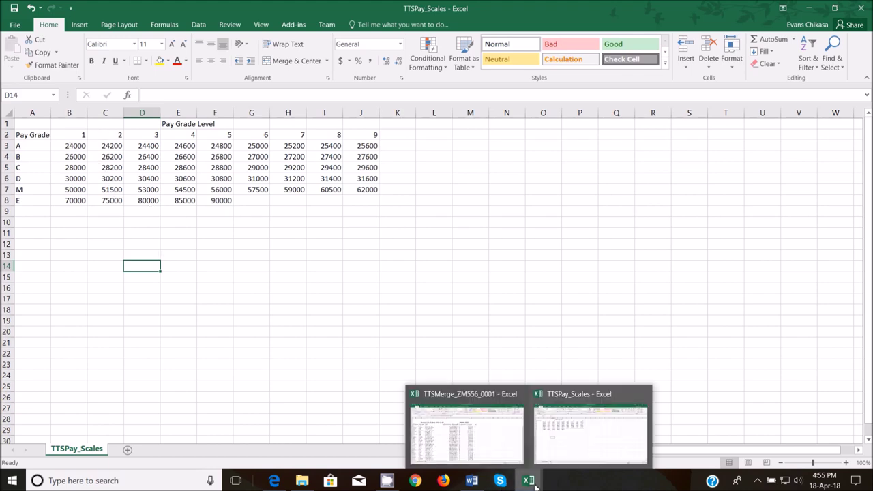
pyautogui.click(495, 440)
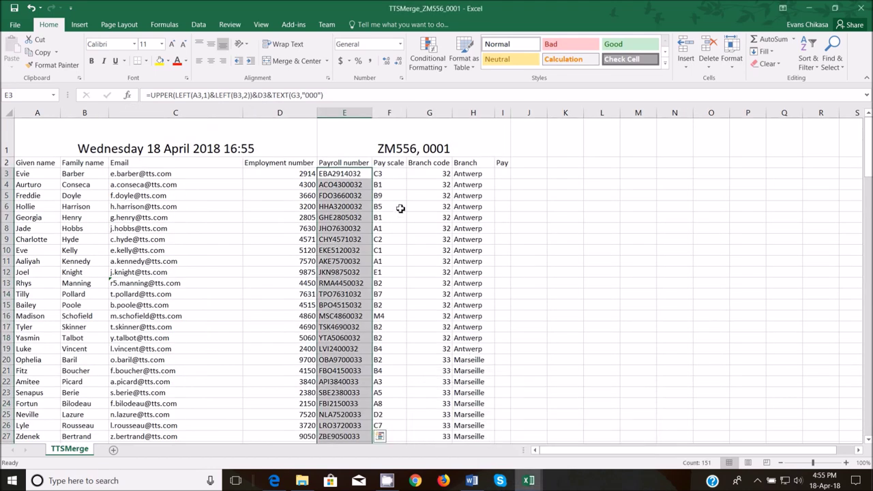
pyautogui.click(389, 174)
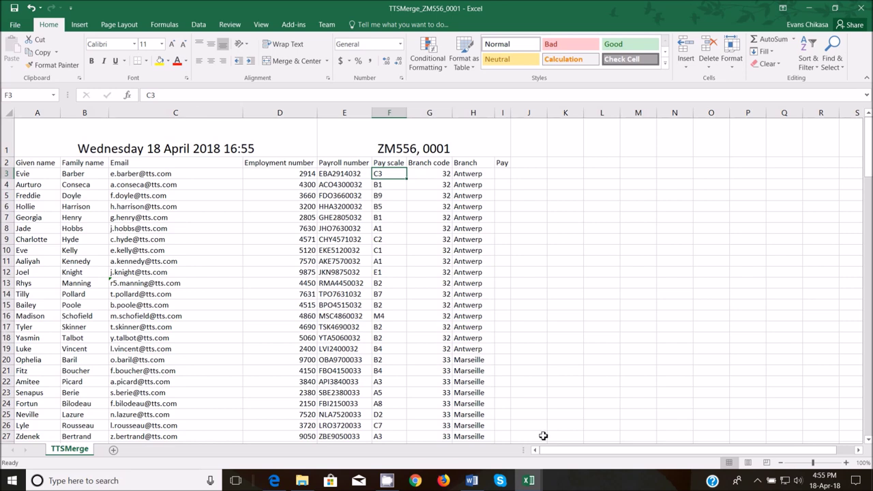
pyautogui.moveTo(532, 478)
pyautogui.click(569, 439)
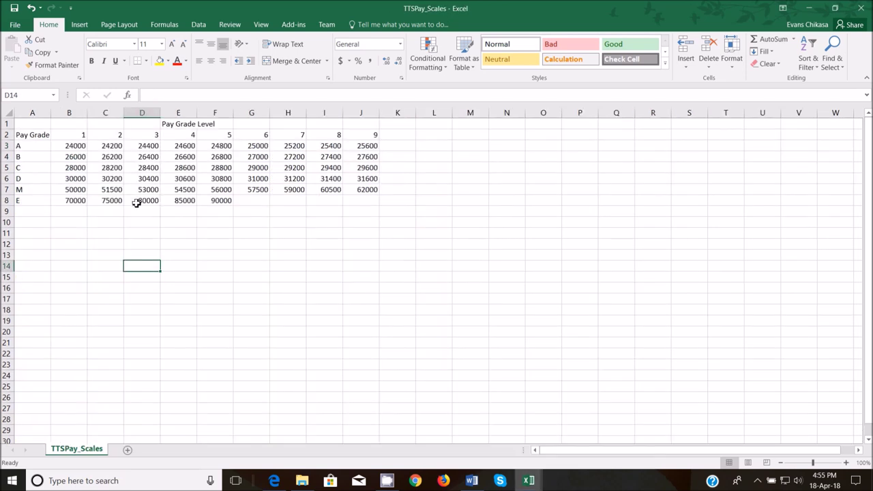
pyautogui.click(38, 167)
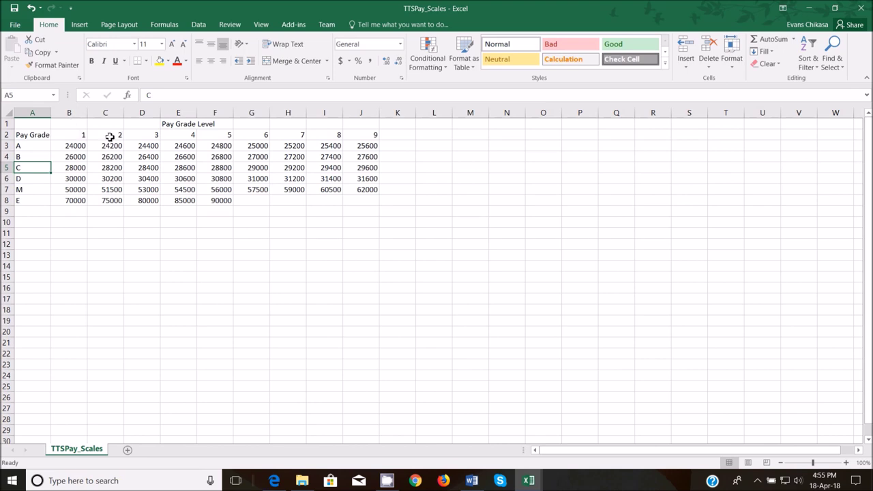
pyautogui.click(149, 170)
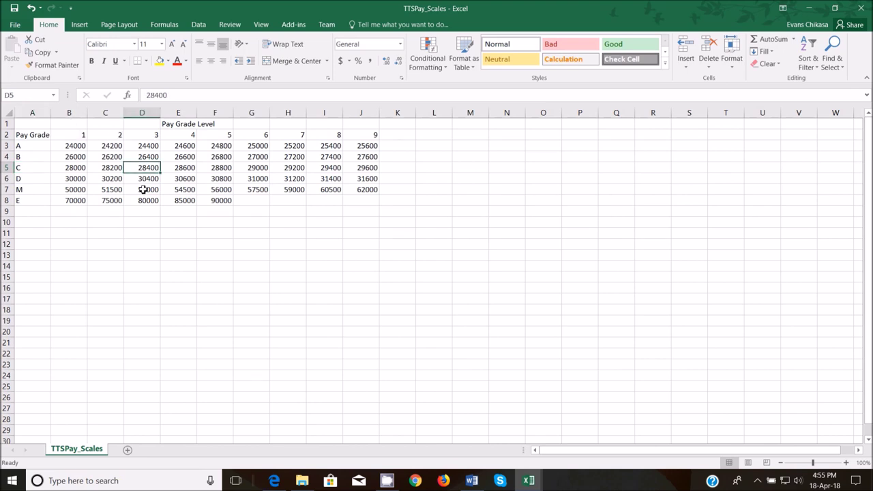
pyautogui.click(33, 180)
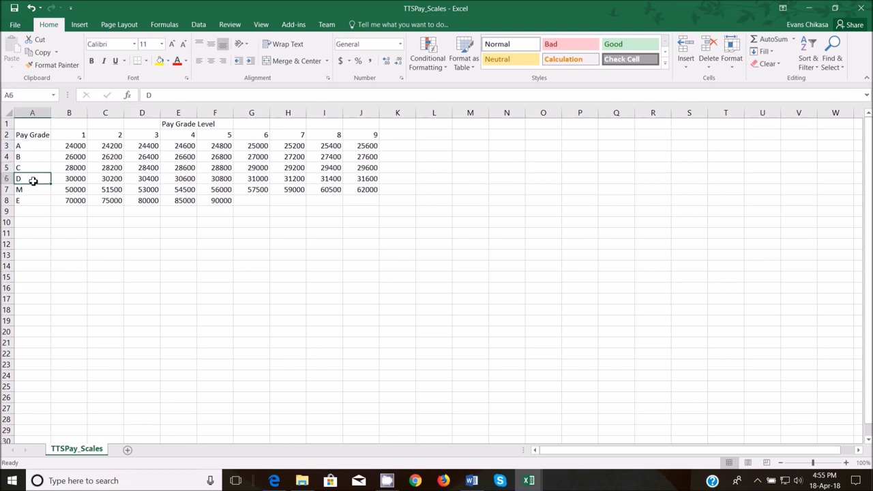
pyautogui.click(189, 178)
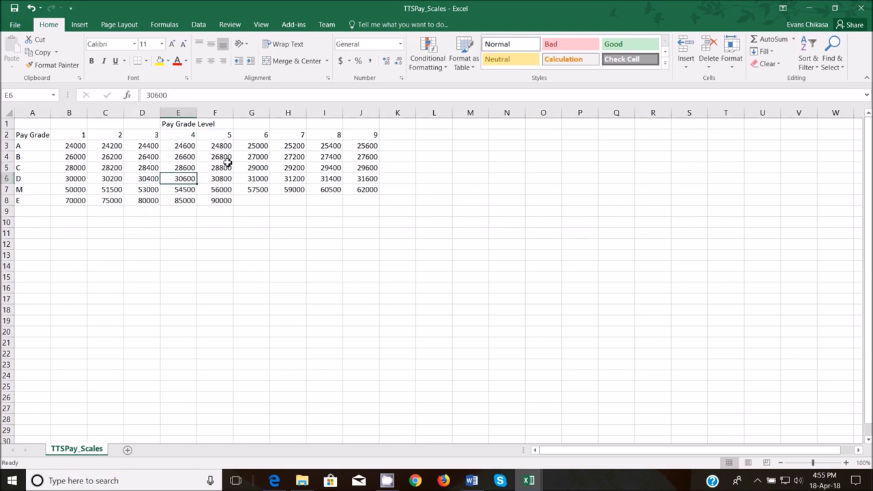
pyautogui.click(224, 158)
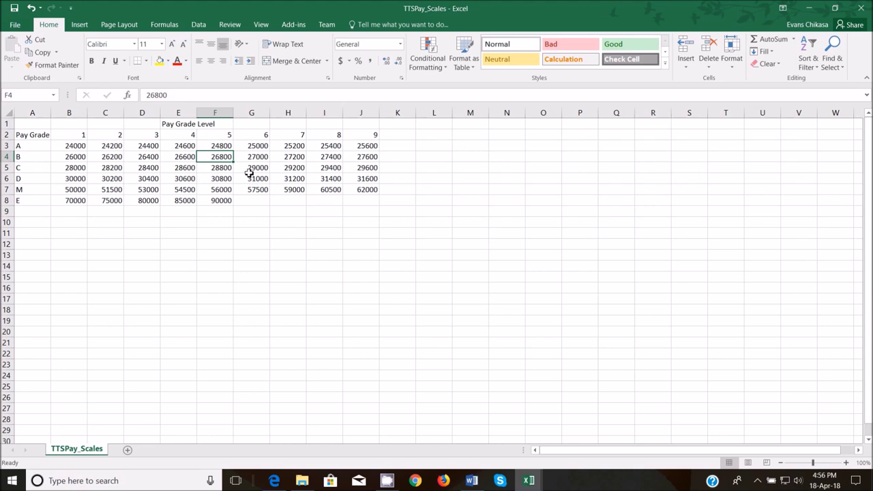
pyautogui.click(361, 190)
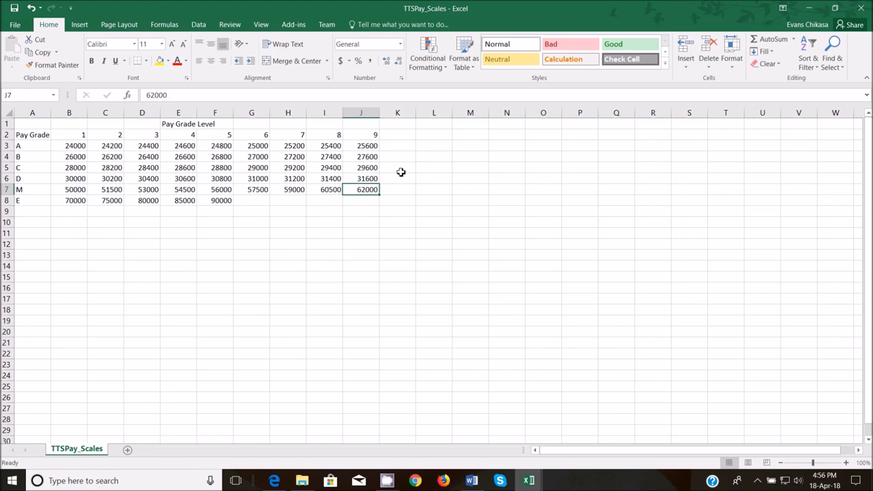
# - Highlight the exam paper's Pay column instruction in yellow in Edge
pyautogui.moveTo(268, 482)
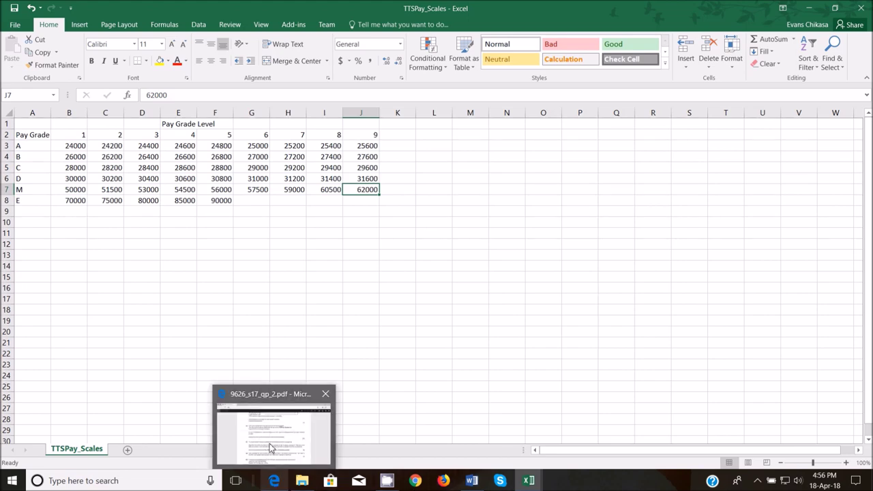
pyautogui.click(272, 448)
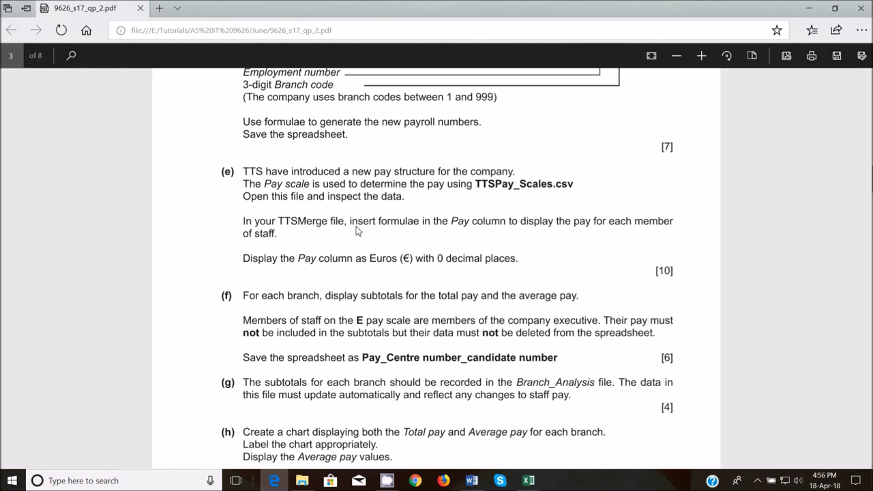
pyautogui.moveTo(363, 225); pyautogui.dragTo(637, 229)
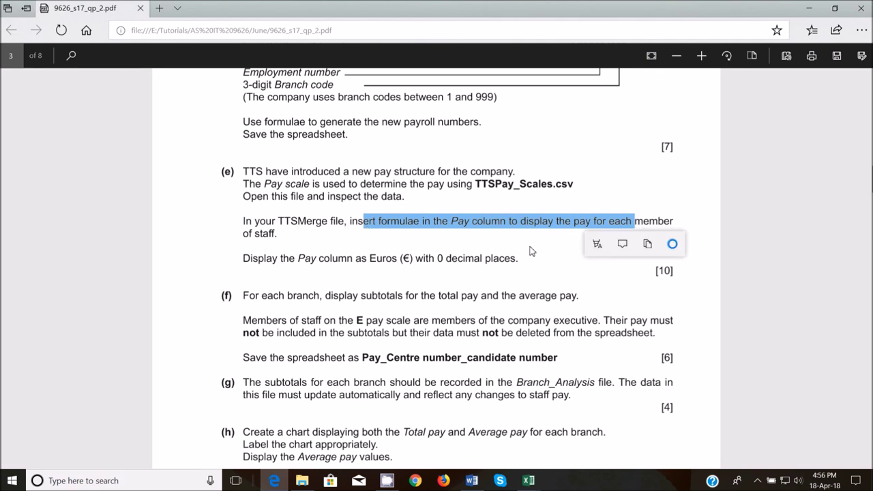
pyautogui.click(412, 229)
pyautogui.moveTo(350, 224); pyautogui.dragTo(354, 239)
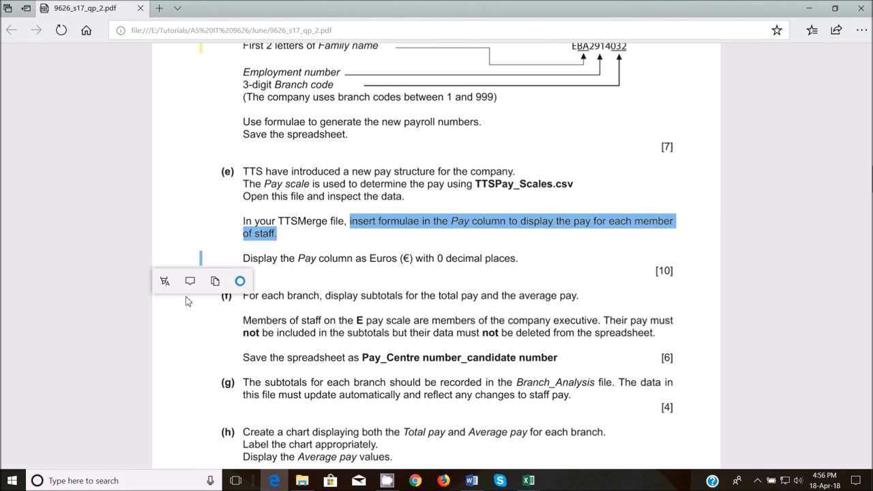
pyautogui.click(164, 281)
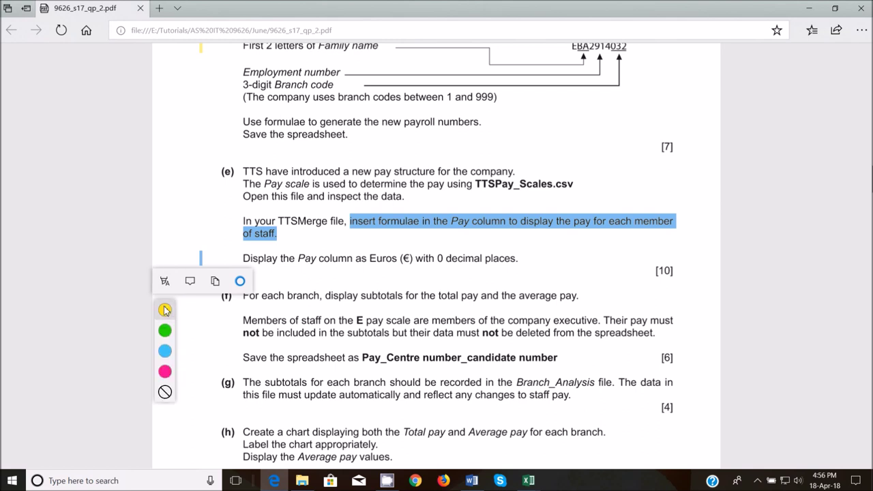
pyautogui.click(165, 310)
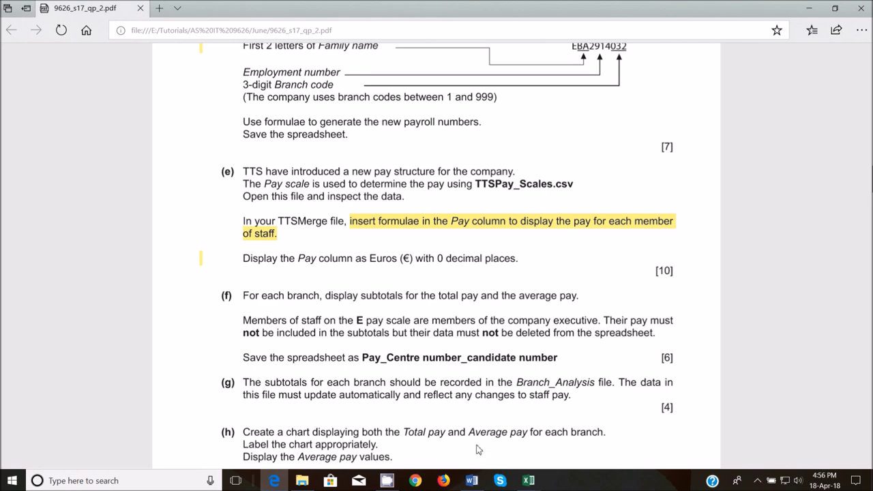
# - Bring the TTSPay_Scales Excel workbook back to the front
pyautogui.moveTo(528, 481)
pyautogui.moveTo(510, 441)
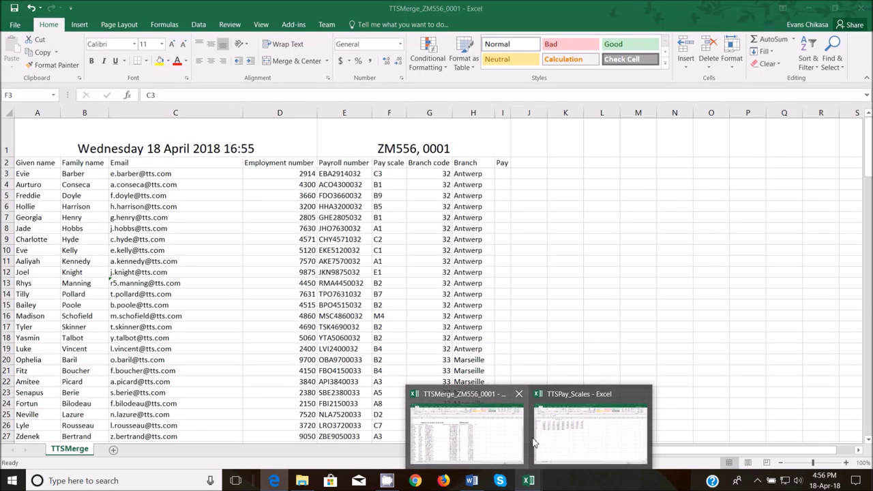
pyautogui.click(565, 437)
# - Review TTSMerge employee pay scales such as B1, then return to TTSPay_Scales
pyautogui.moveTo(529, 480)
pyautogui.click(499, 443)
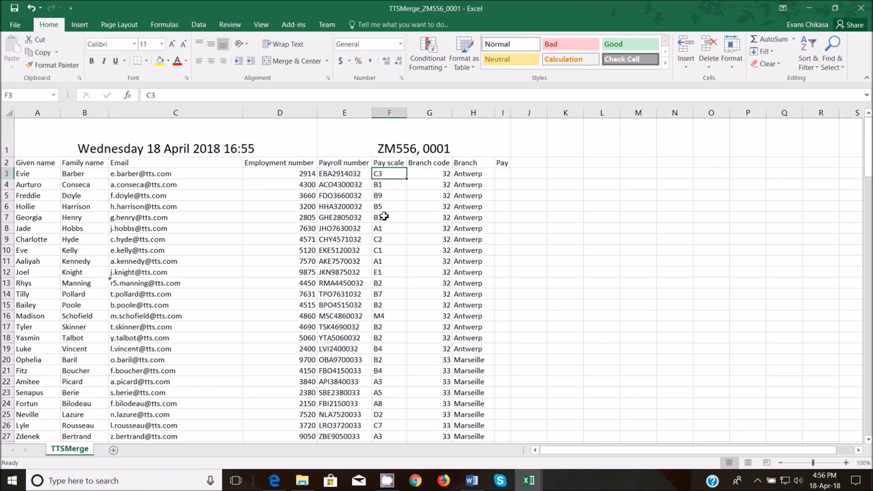
pyautogui.click(384, 217)
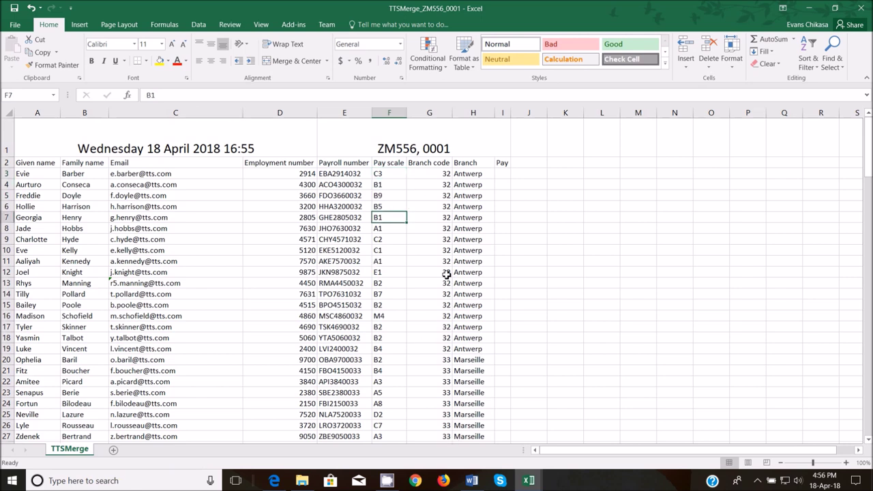
pyautogui.moveTo(528, 480)
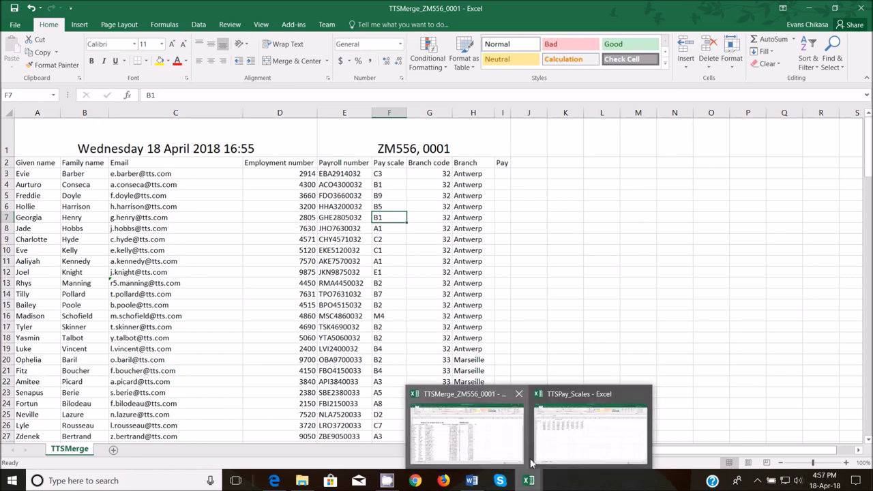
pyautogui.click(577, 417)
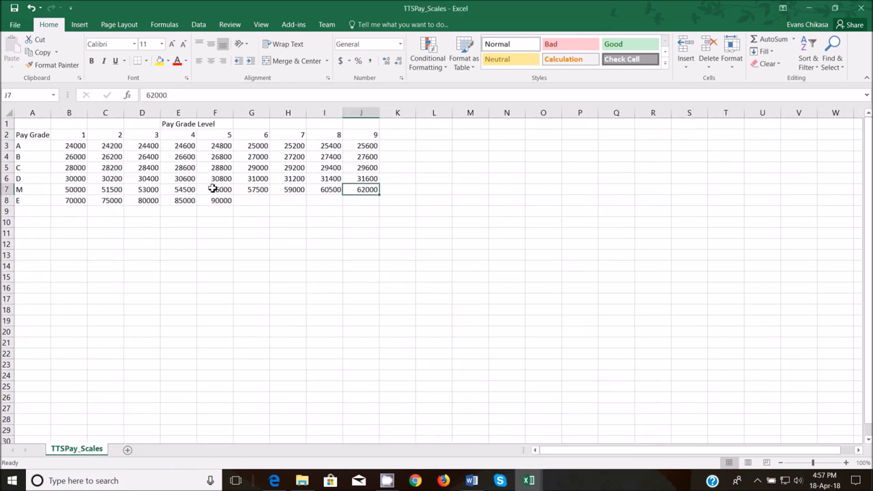
pyautogui.click(73, 157)
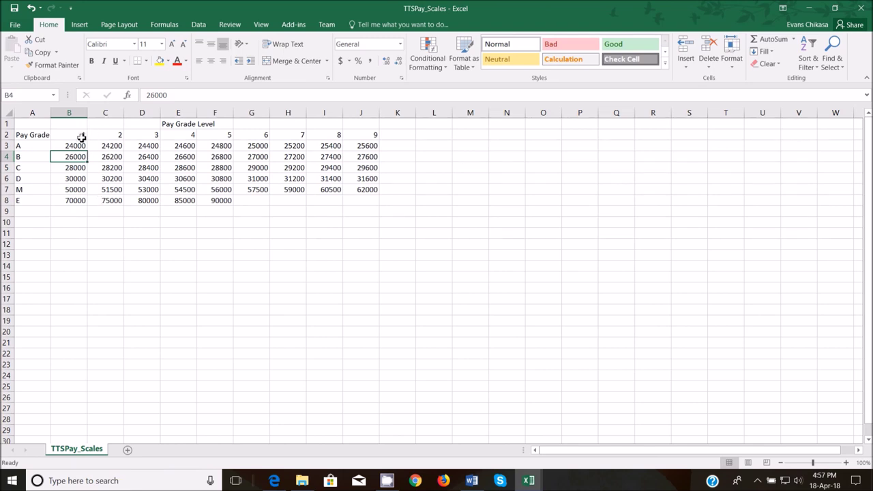
pyautogui.click(81, 138)
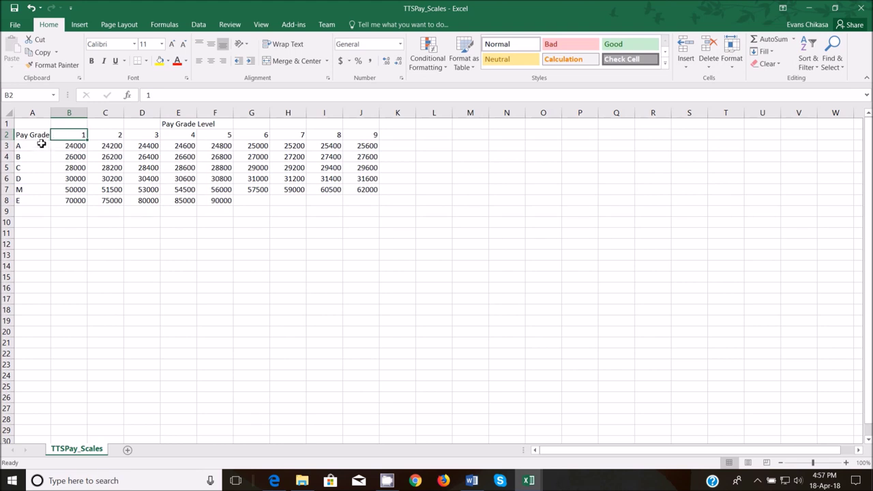
pyautogui.click(37, 146)
pyautogui.click(35, 158)
pyautogui.click(35, 168)
pyautogui.click(35, 178)
pyautogui.click(41, 191)
pyautogui.click(41, 201)
pyautogui.click(81, 136)
pyautogui.click(121, 140)
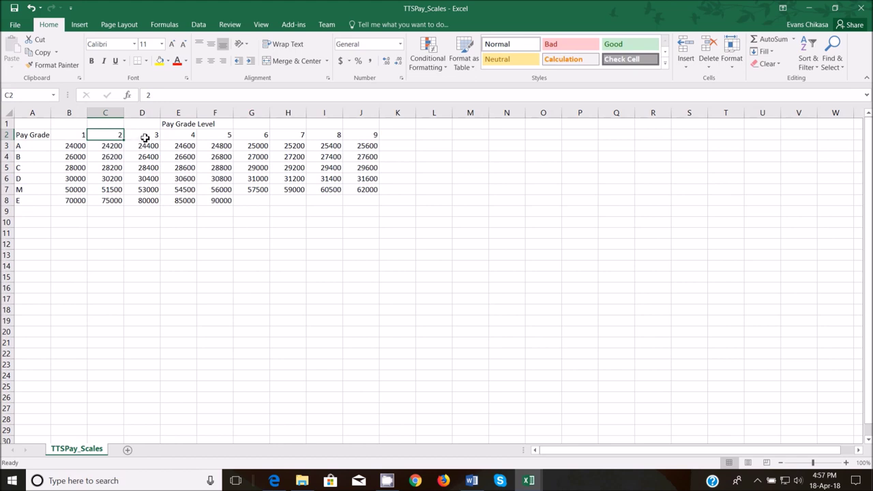
pyautogui.click(146, 140)
pyautogui.moveTo(185, 140); pyautogui.dragTo(187, 147)
pyautogui.click(218, 137)
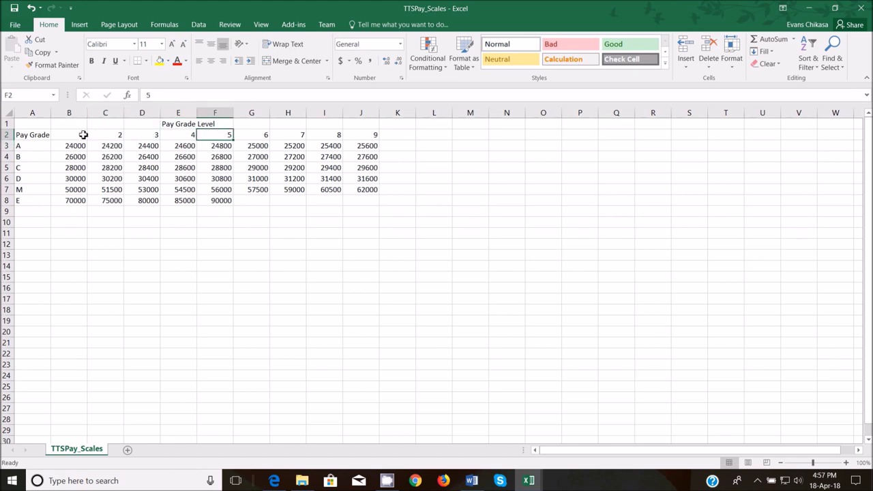
pyautogui.moveTo(64, 133); pyautogui.dragTo(376, 134)
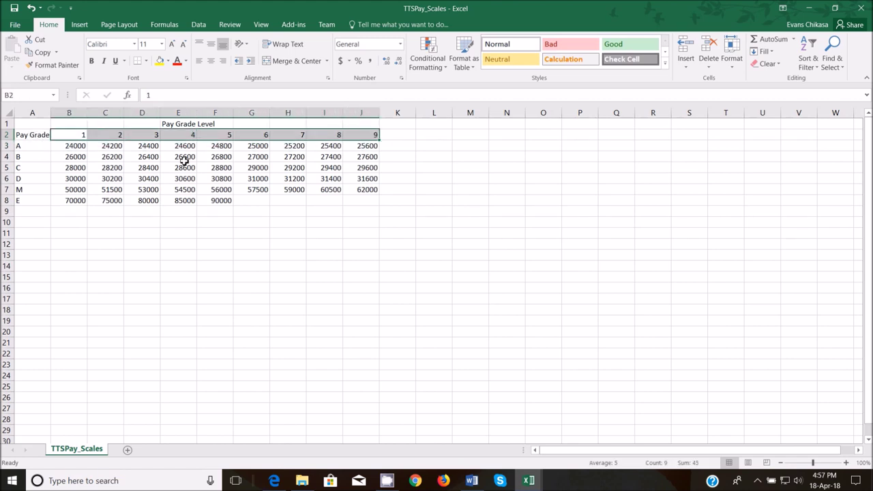
pyautogui.moveTo(41, 147); pyautogui.dragTo(43, 165)
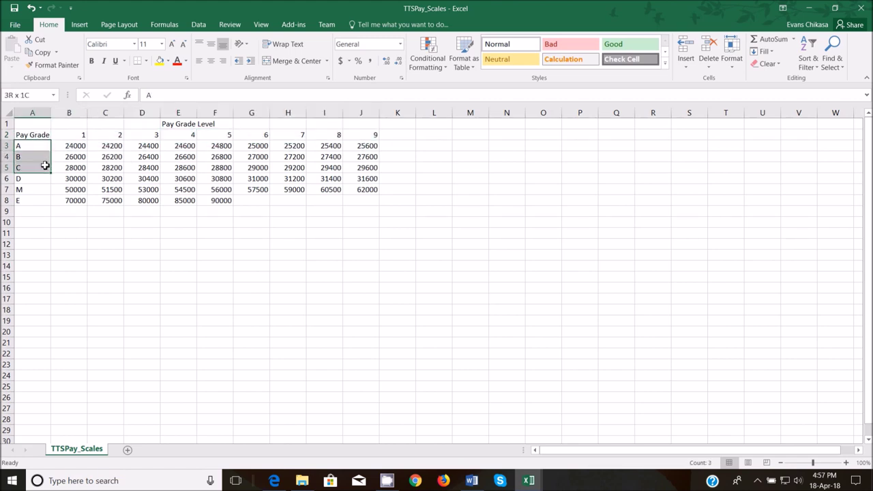
pyautogui.click(41, 150)
pyautogui.press('Right')
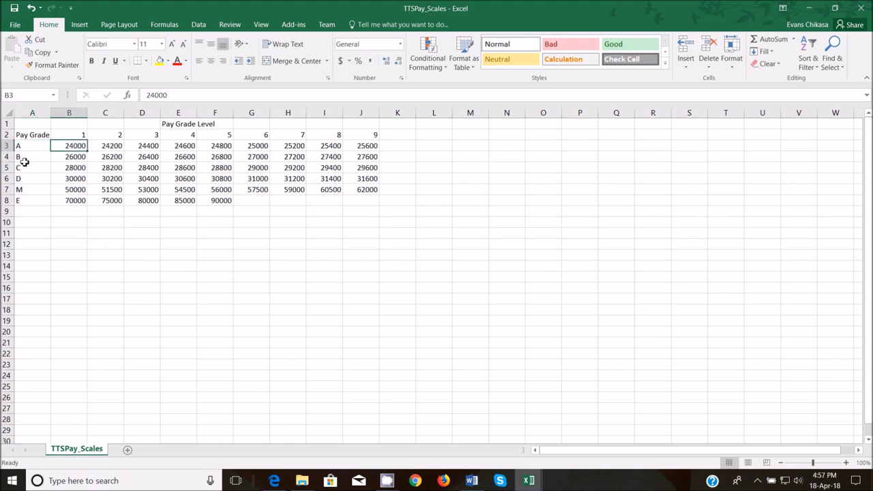
pyautogui.click(27, 157)
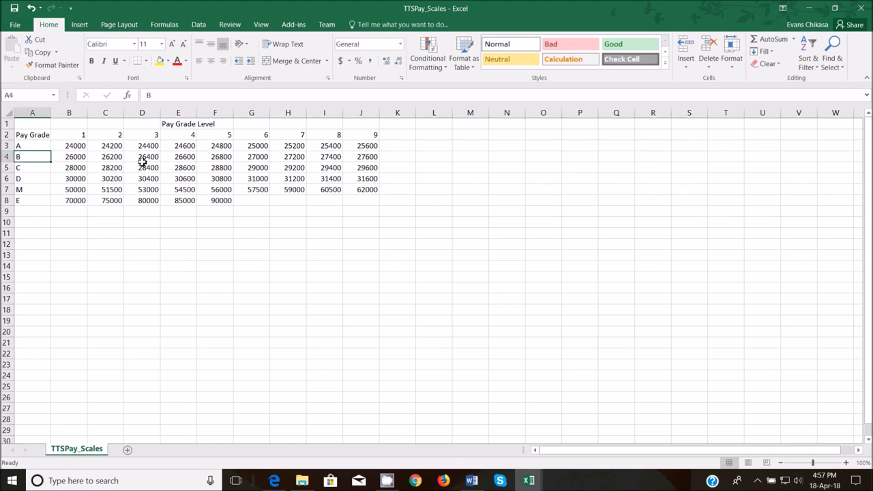
pyautogui.click(36, 169)
pyautogui.click(334, 168)
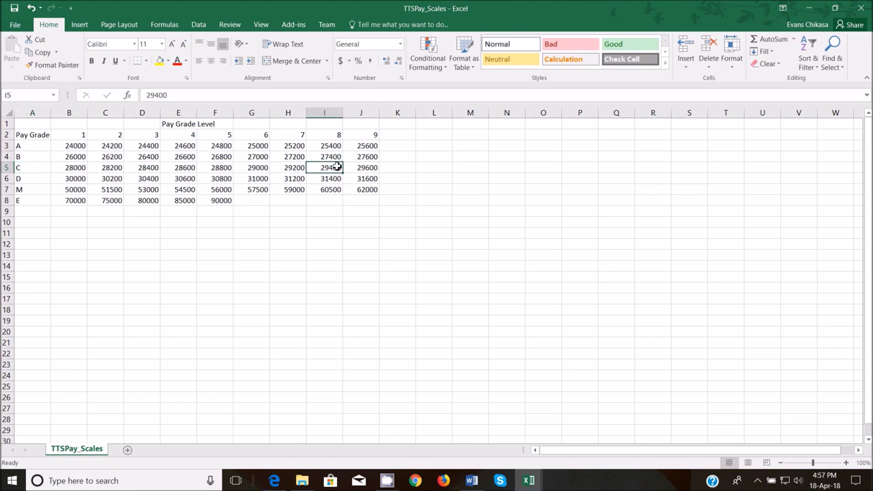
pyautogui.moveTo(72, 134); pyautogui.dragTo(370, 135)
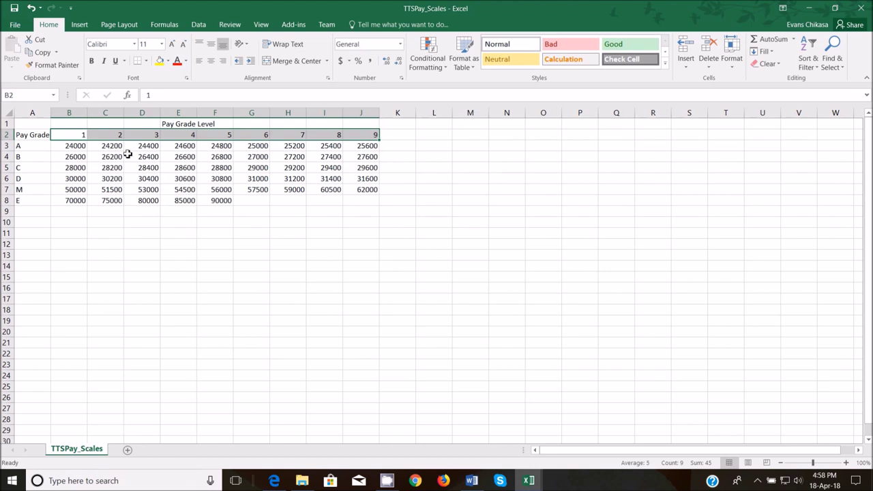
# - Step through pay grade levels 1 to 9 in the TTSPay_Scales table
pyautogui.click(81, 145)
pyautogui.click(83, 136)
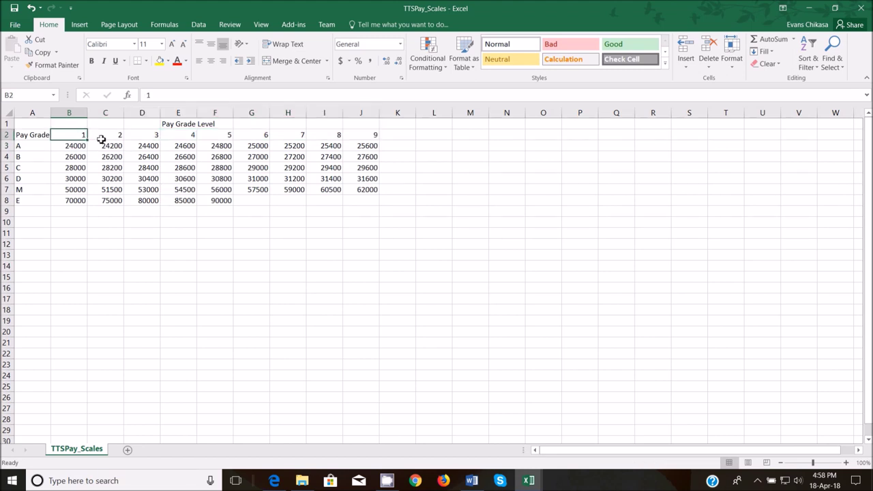
pyautogui.click(111, 136)
pyautogui.click(146, 136)
pyautogui.click(187, 136)
pyautogui.click(227, 135)
pyautogui.click(251, 135)
pyautogui.click(298, 136)
pyautogui.moveTo(298, 136); pyautogui.dragTo(339, 155)
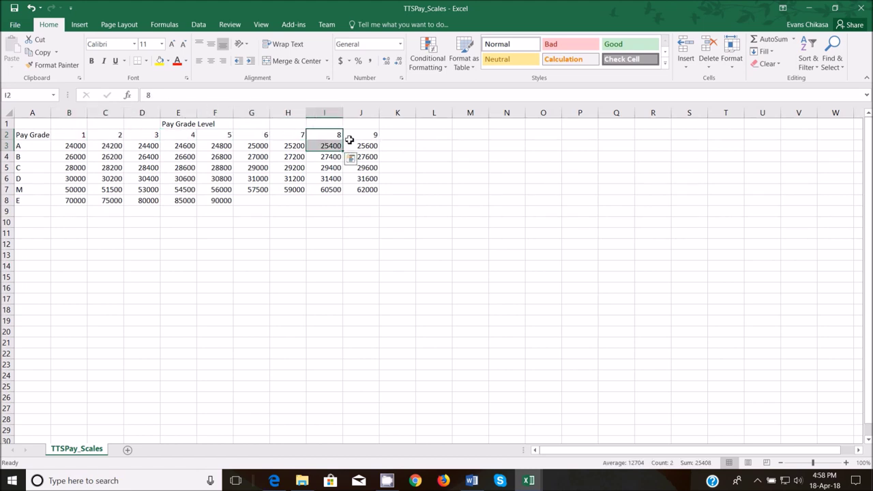
pyautogui.click(349, 139)
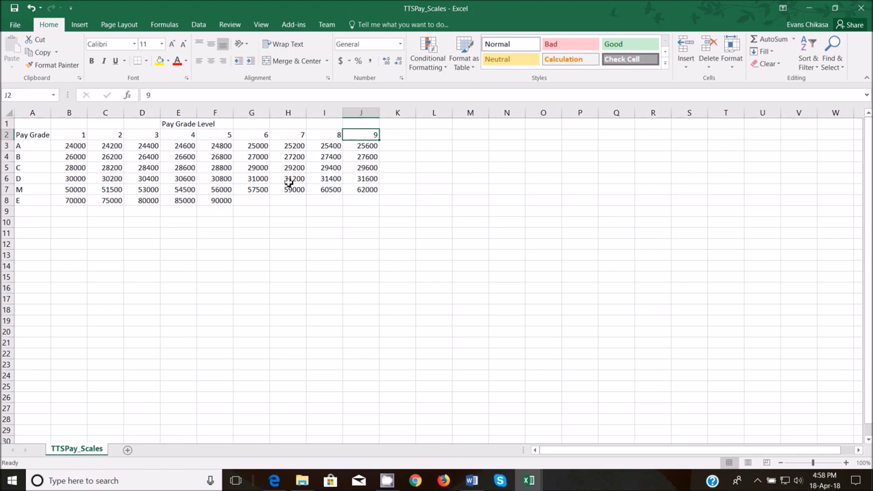
# - Highlight pay grade levels 1 to 5 and go to the TTSMerge workbook
pyautogui.click(84, 136)
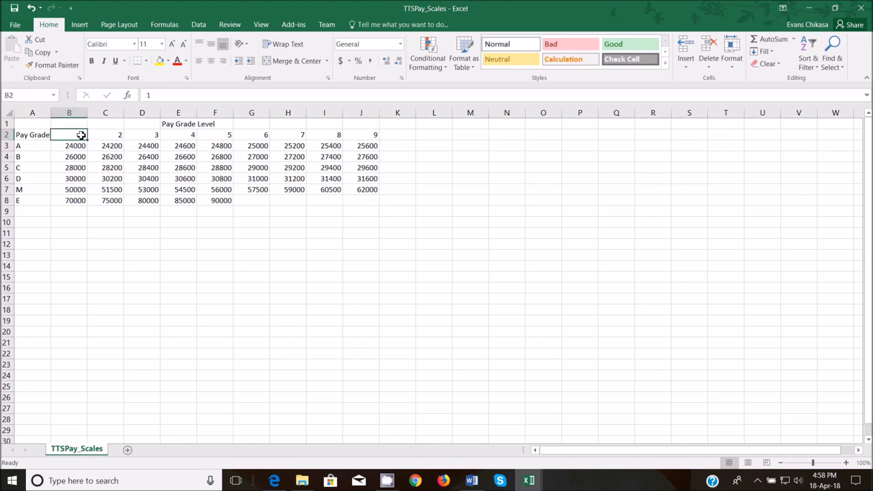
pyautogui.click(125, 135)
pyautogui.click(120, 135)
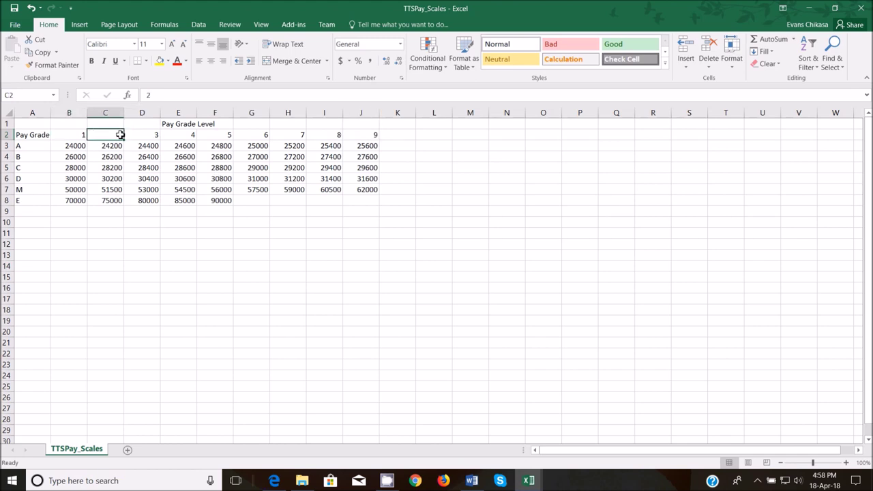
pyautogui.click(165, 134)
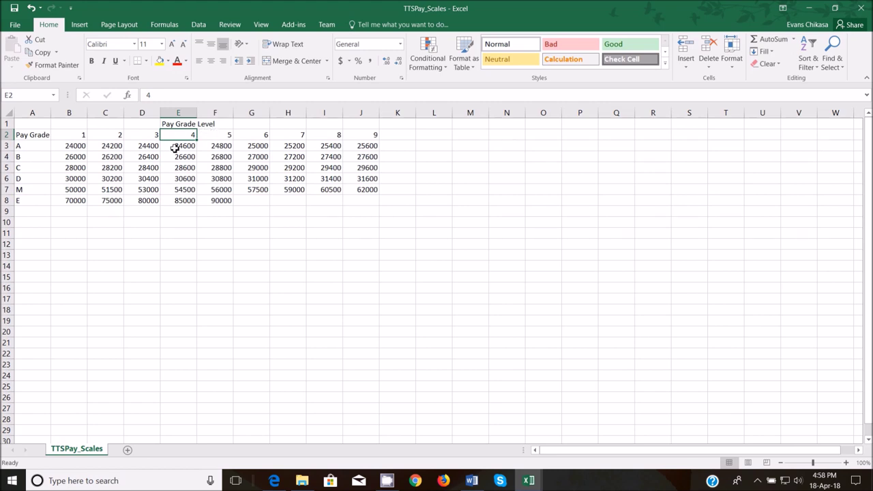
pyautogui.moveTo(73, 135); pyautogui.dragTo(372, 134)
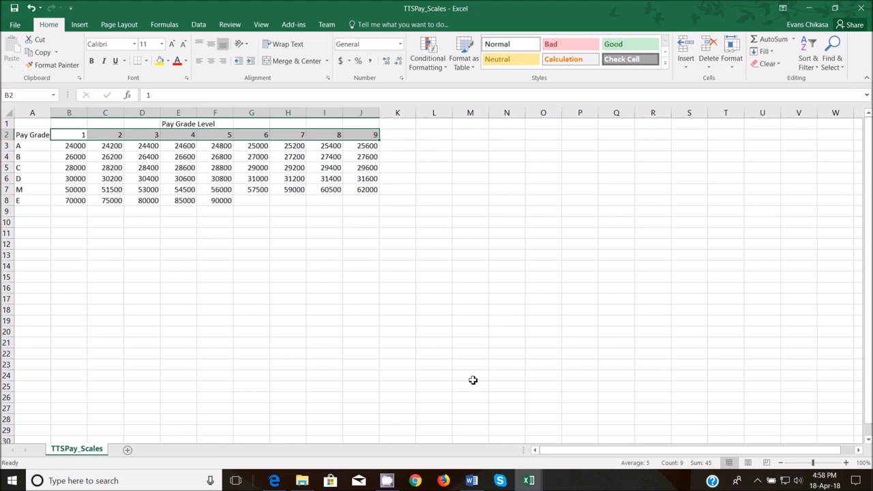
pyautogui.click(528, 480)
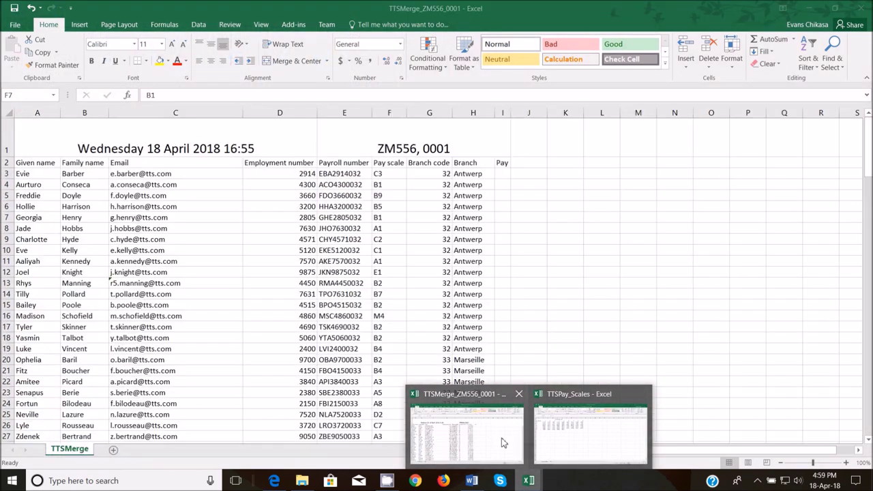
pyautogui.click(501, 436)
pyautogui.click(388, 217)
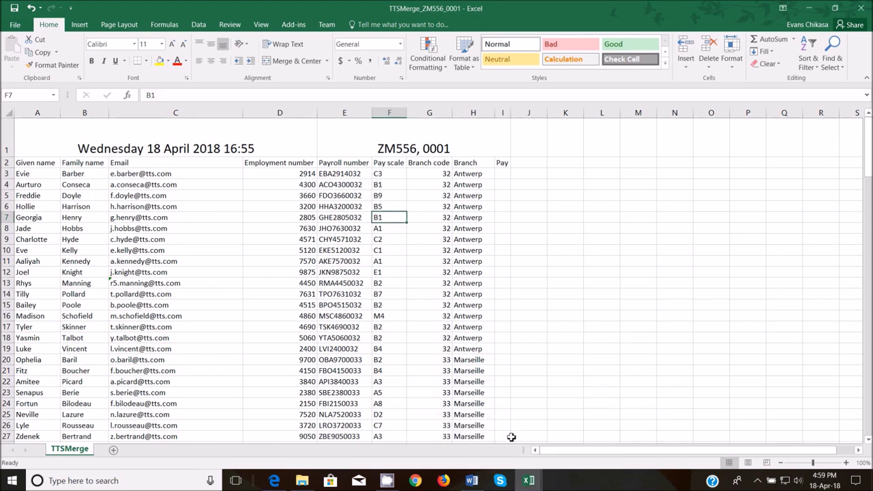
pyautogui.click(561, 445)
pyautogui.moveTo(44, 146); pyautogui.dragTo(45, 201)
pyautogui.moveTo(72, 136); pyautogui.dragTo(377, 136)
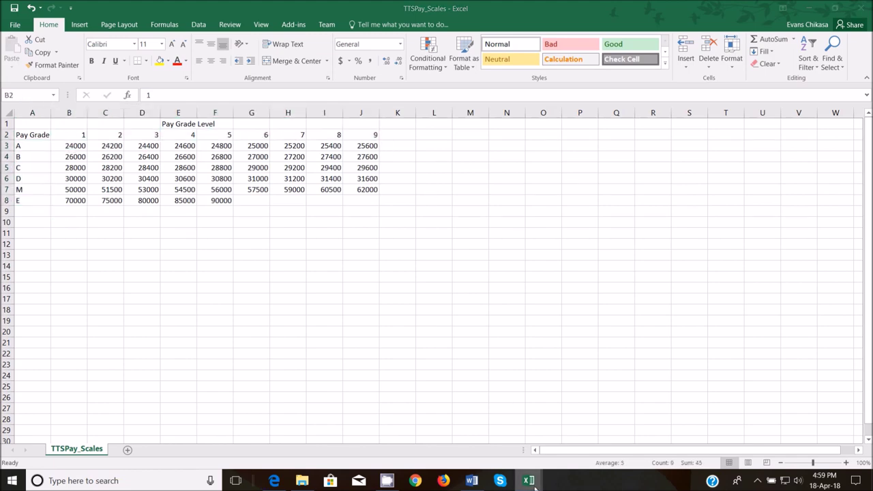
pyautogui.moveTo(527, 481)
pyautogui.click(491, 432)
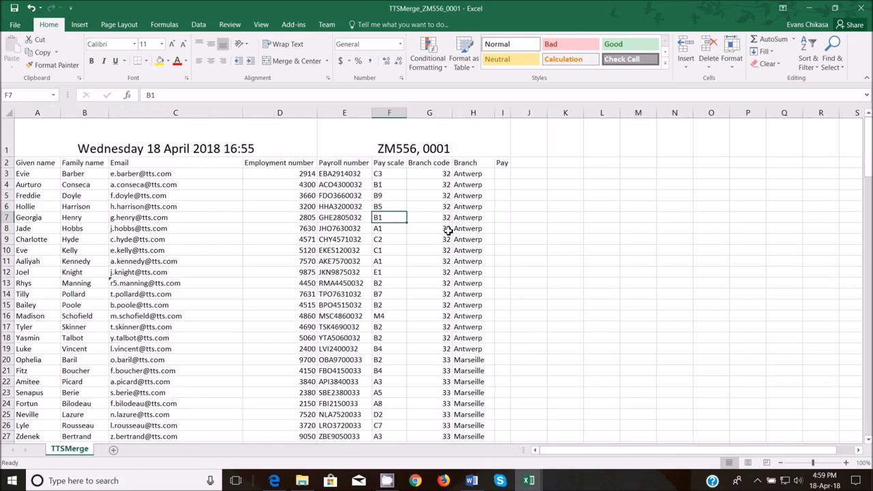
# - Enter =RIGHT(F3,1) in I3 to get level 3 from pay scale C3
pyautogui.click(503, 174)
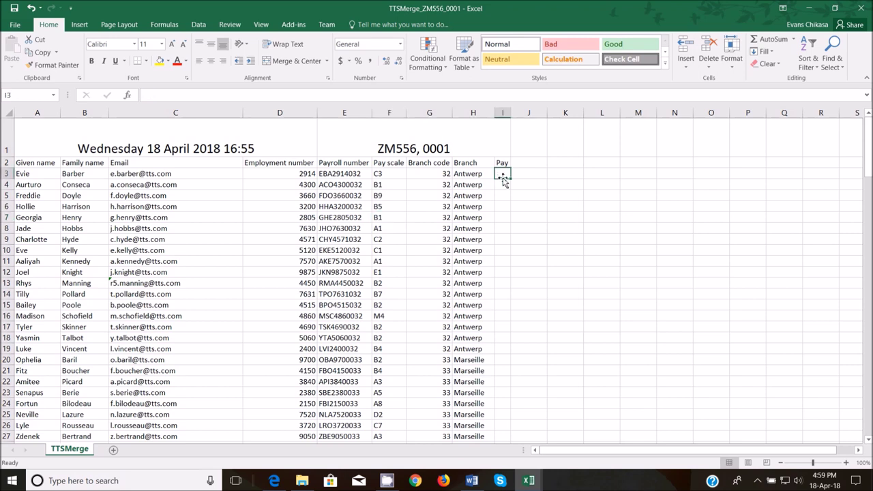
pyautogui.write('=lef')
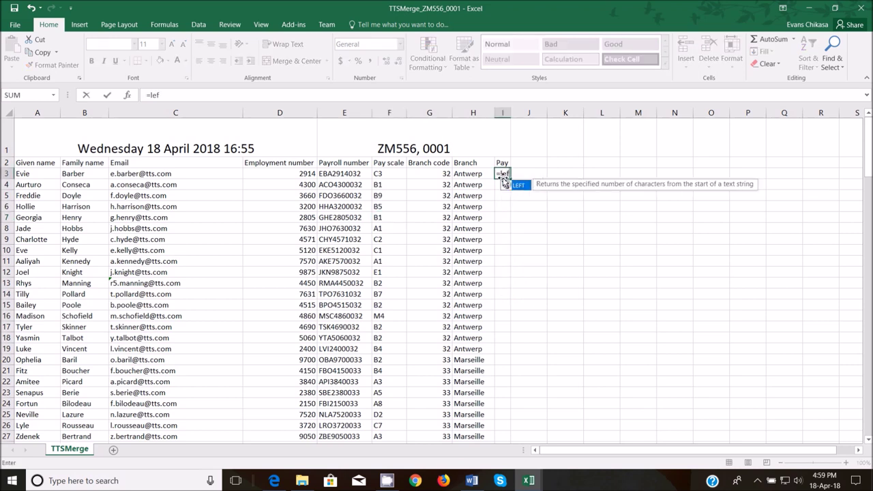
pyautogui.press('BackSpace')
pyautogui.press('BackSpace')
pyautogui.press('BackSpace')
pyautogui.write('right')
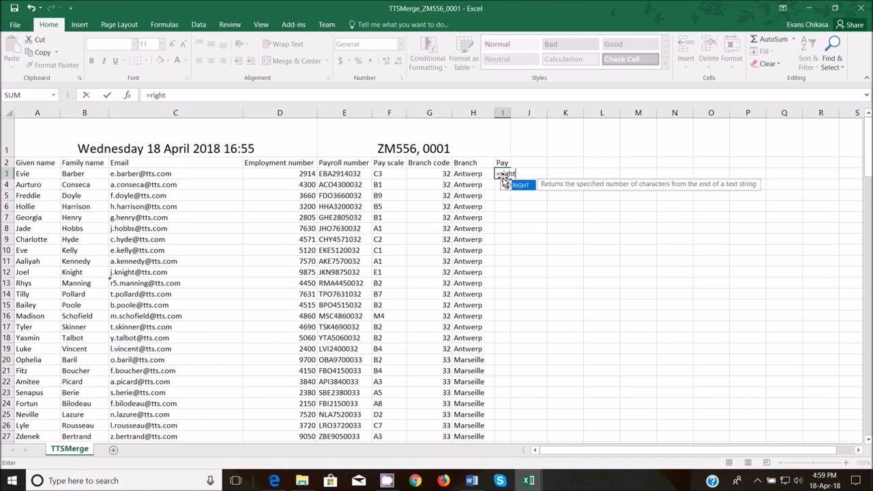
pyautogui.write('(')
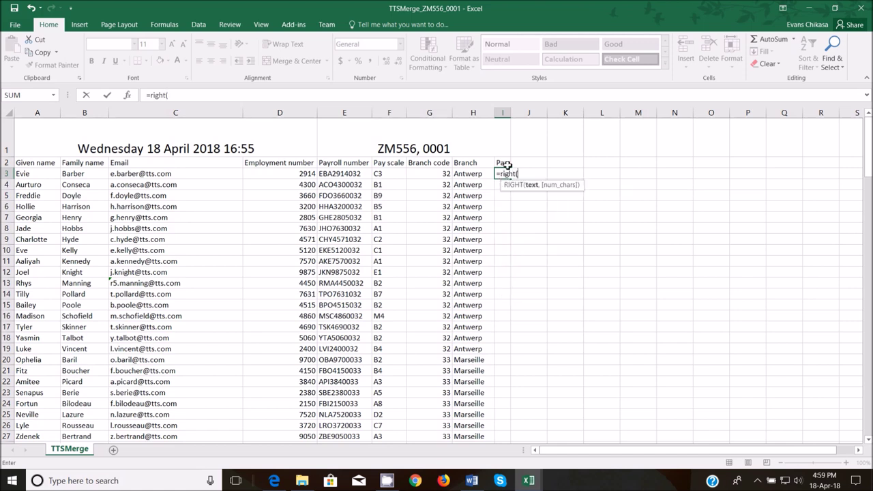
pyautogui.click(394, 176)
pyautogui.write(',1')
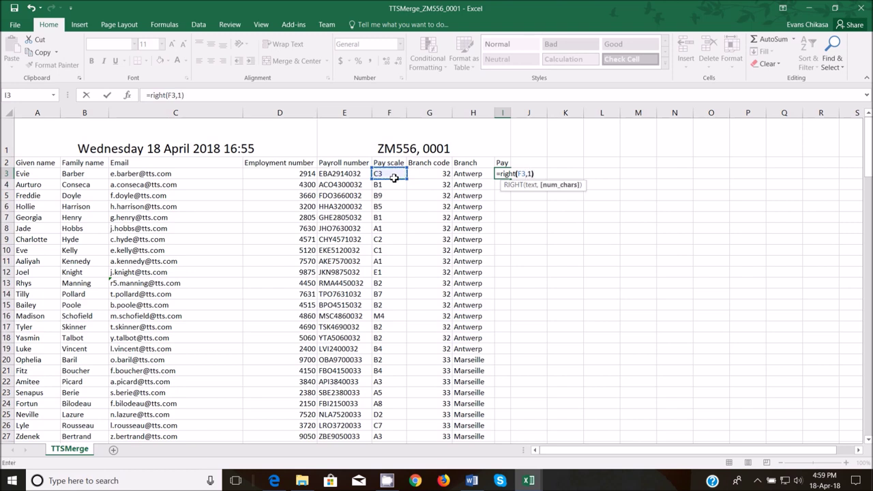
pyautogui.press('Return')
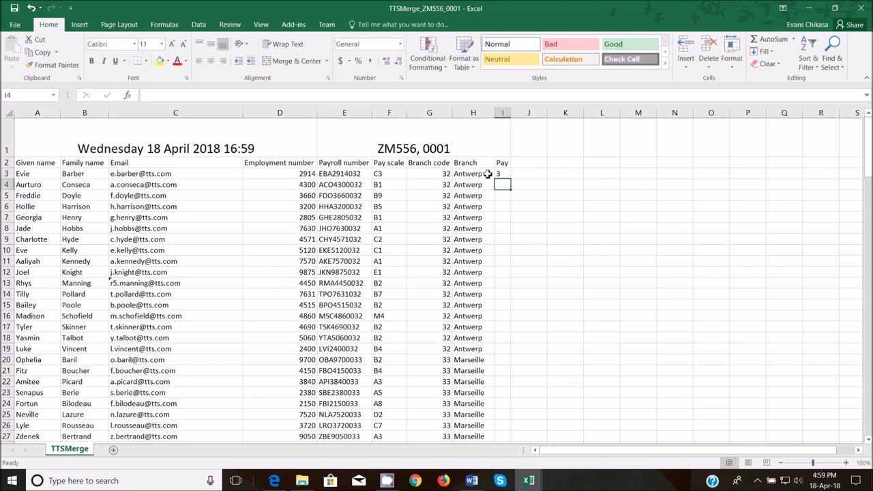
pyautogui.click(501, 175)
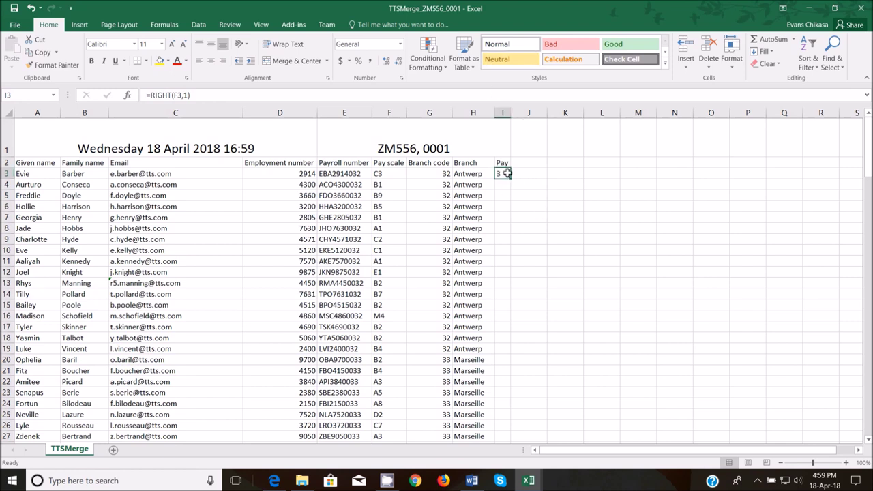
pyautogui.click(396, 175)
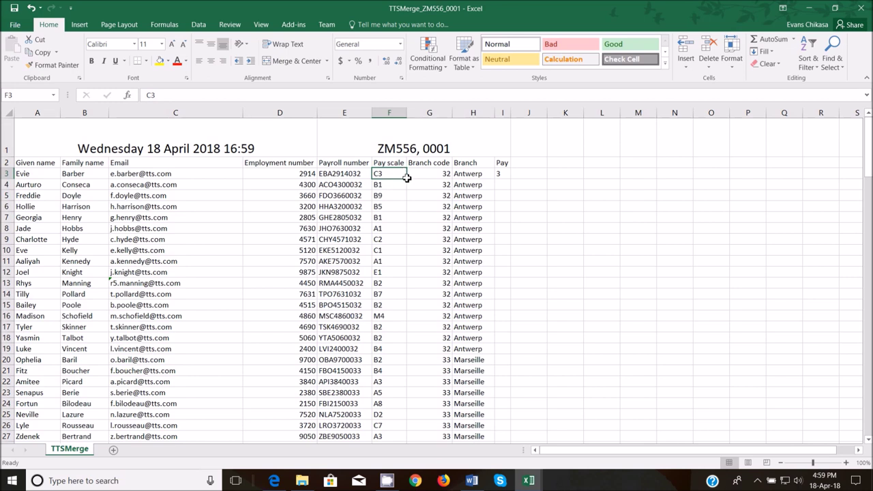
pyautogui.click(507, 176)
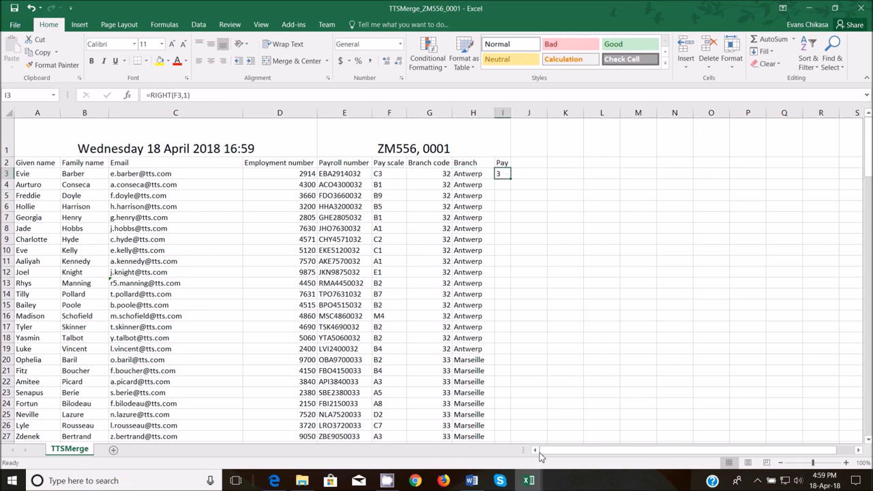
# - Check grade level 4 in TTSPay_Scales, then return to TTSMerge
pyautogui.moveTo(532, 481)
pyautogui.click(571, 436)
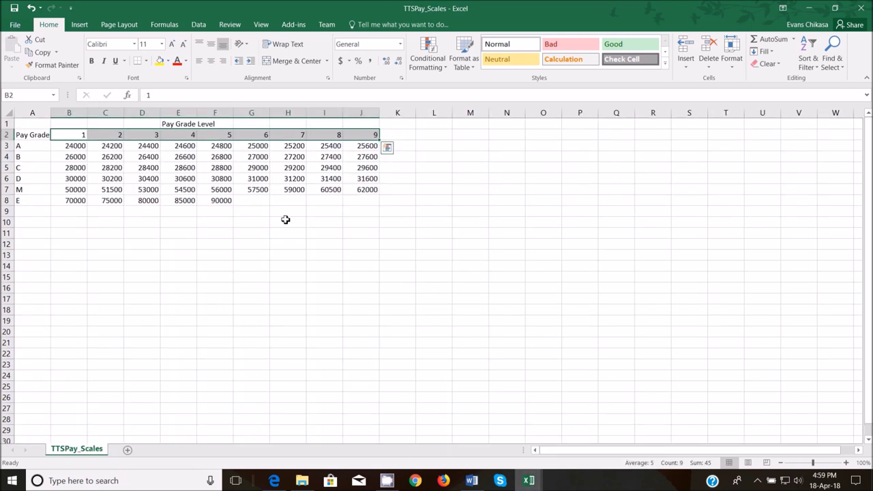
pyautogui.click(185, 138)
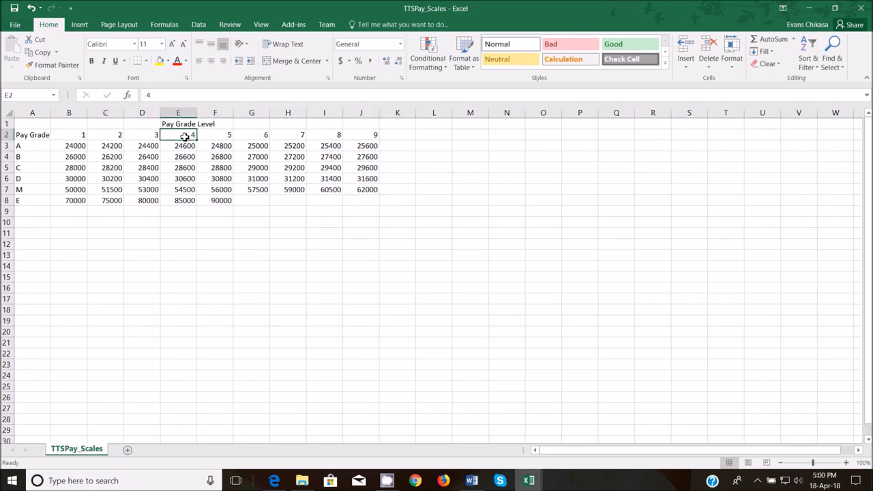
pyautogui.moveTo(530, 480)
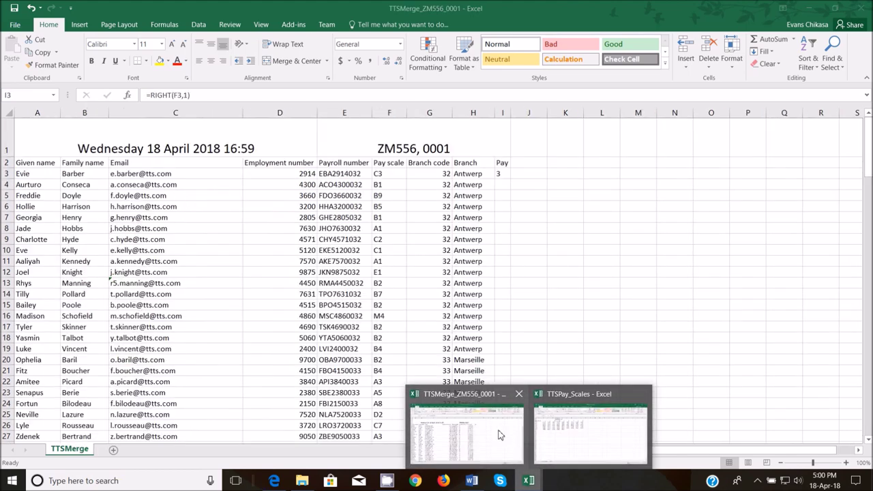
pyautogui.click(499, 435)
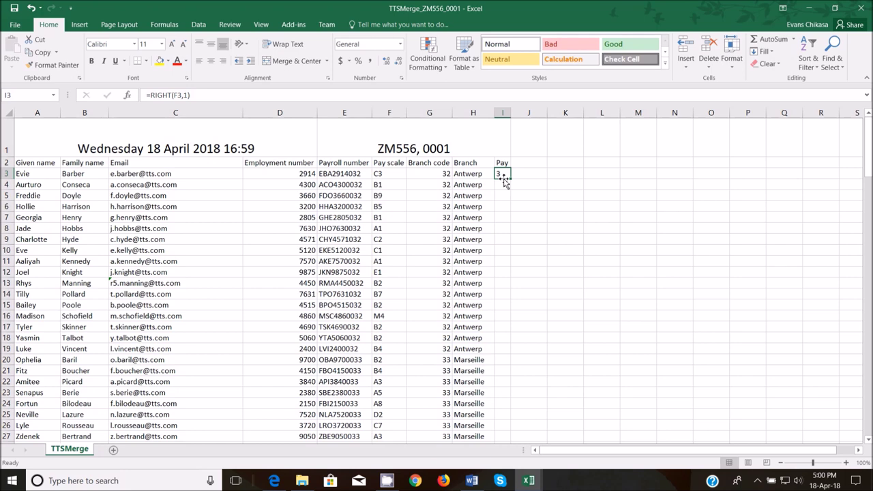
# - Insert Value at the start of I3's formula and underline VALUE's description in an annotation
pyautogui.click(152, 95)
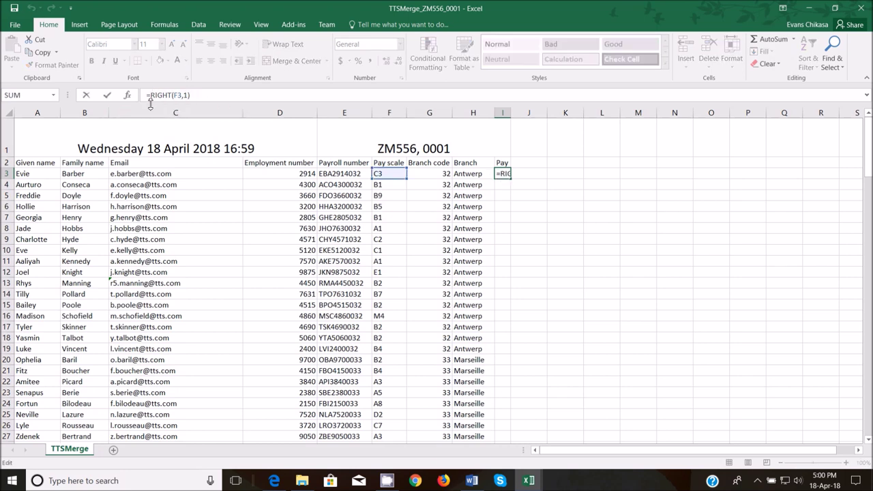
pyautogui.write('Value')
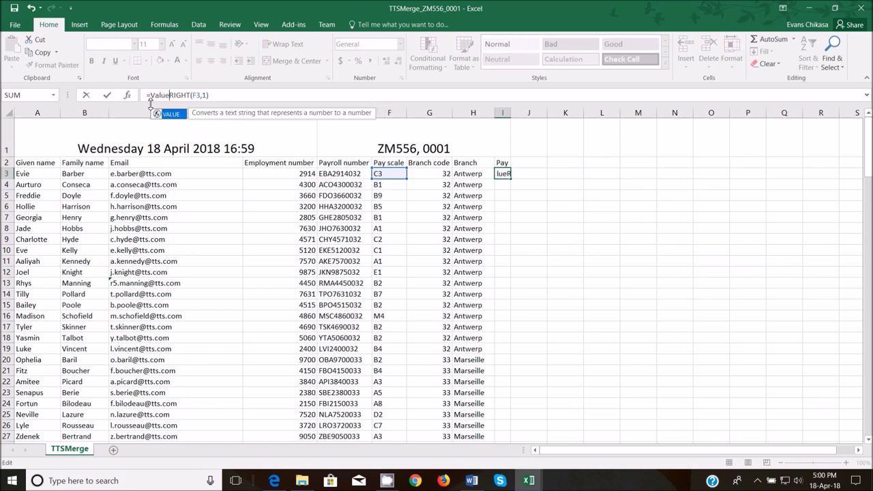
pyautogui.write('9')
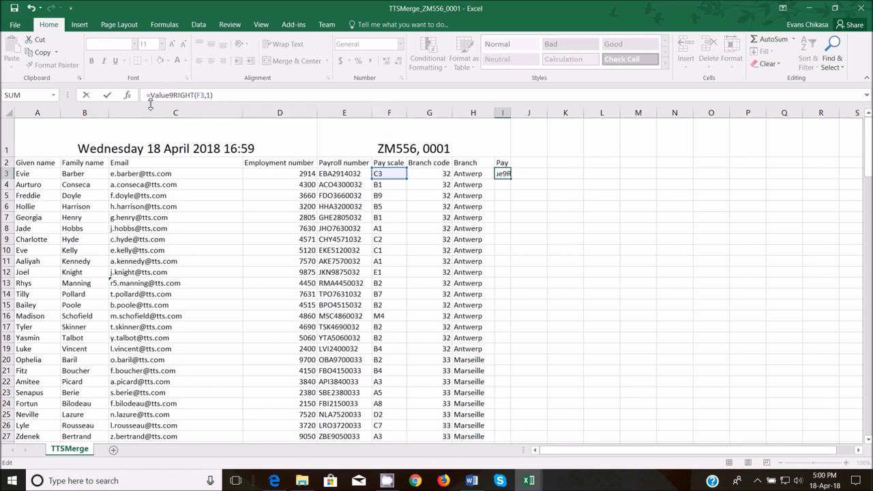
pyautogui.press('BackSpace')
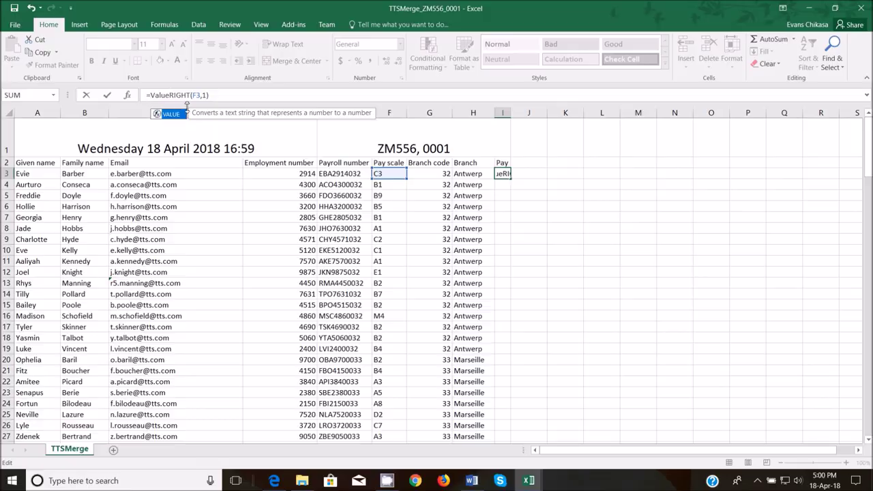
pyautogui.press('Print')
pyautogui.moveTo(15, 31); pyautogui.dragTo(446, 148)
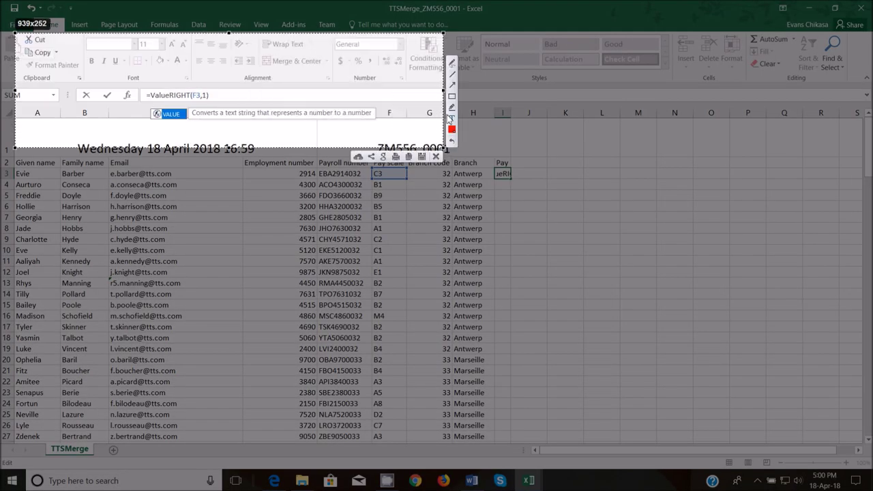
pyautogui.click(449, 81)
pyautogui.moveTo(174, 119)
pyautogui.mouseDown()
pyautogui.moveTo(357, 126)
pyautogui.moveTo(391, 118)
pyautogui.mouseUp()
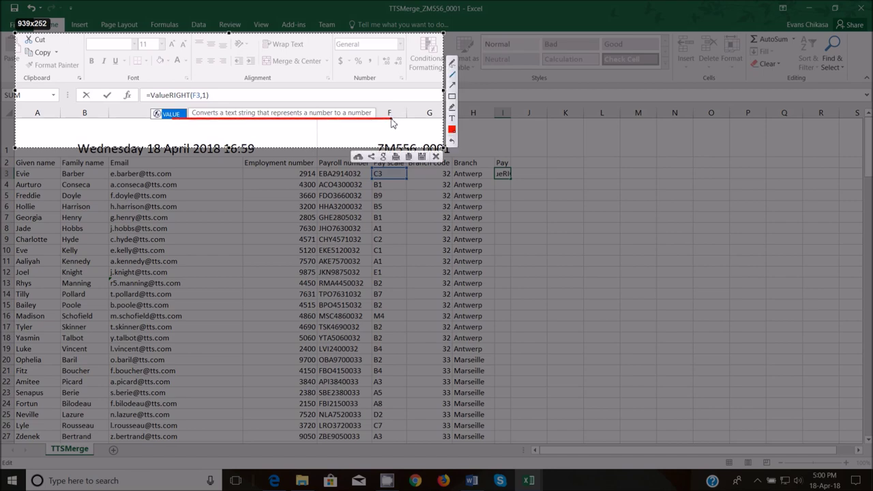
pyautogui.click(436, 157)
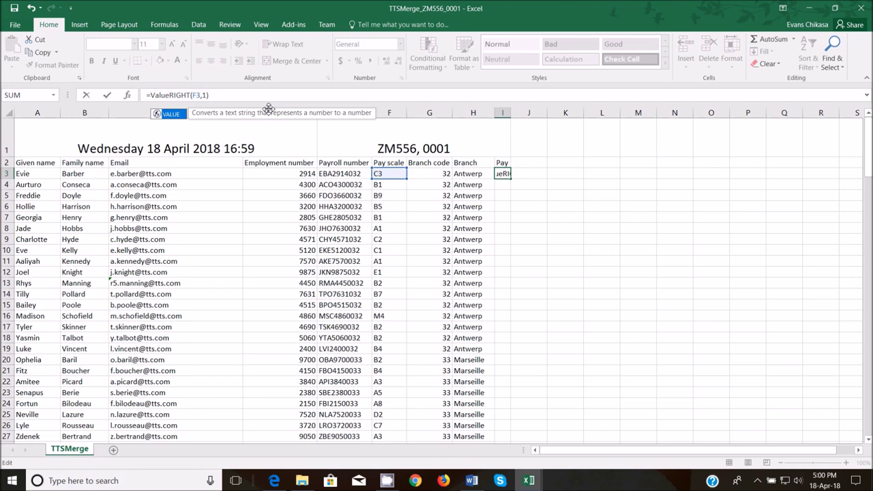
# - Complete I3 as =VALUE(RIGHT(F3,1)) so level 3 becomes a number
pyautogui.write('(')
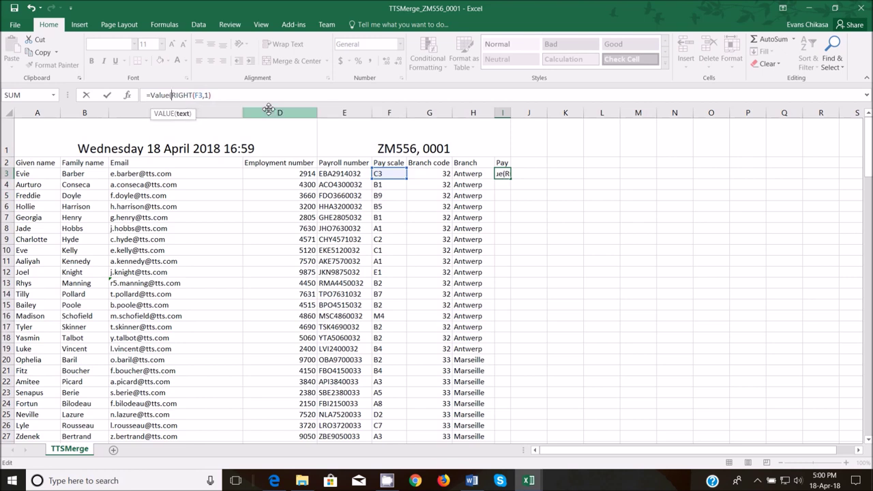
pyautogui.click(185, 115)
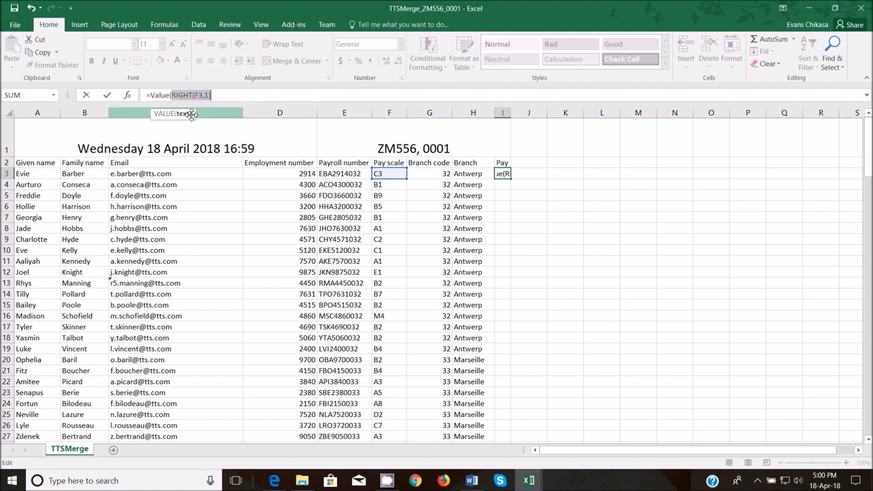
pyautogui.click(224, 95)
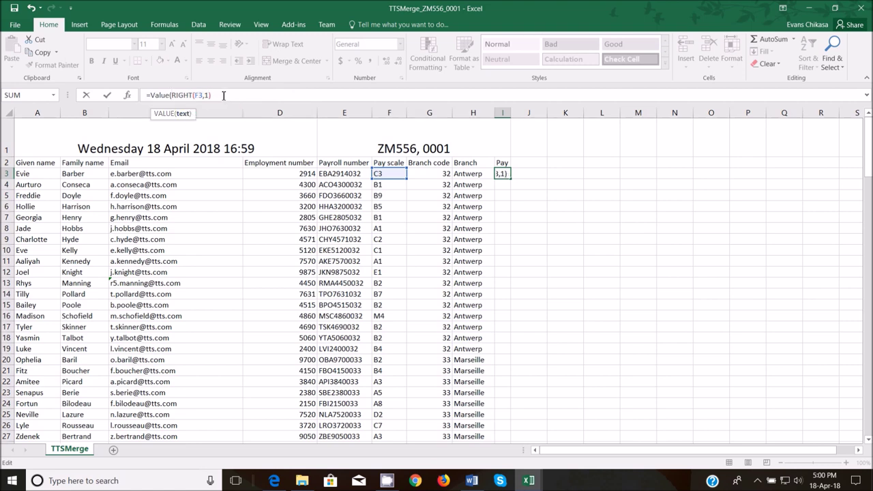
pyautogui.press('Return')
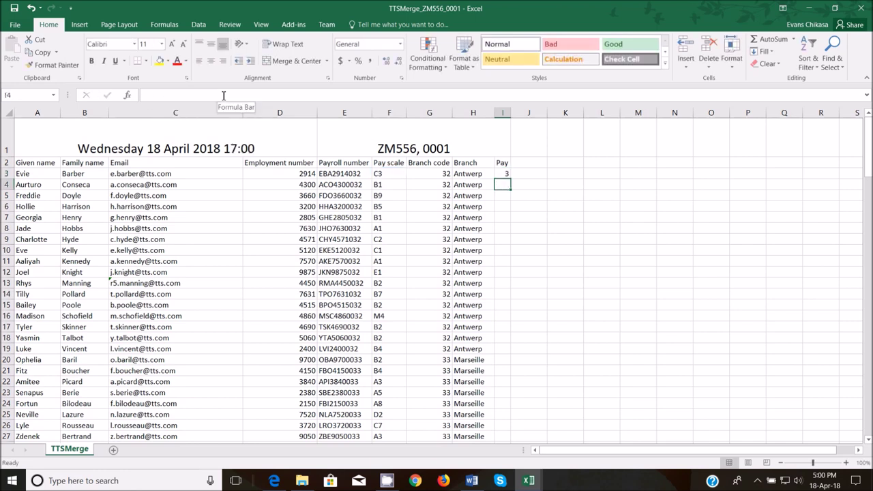
# - Check I3's formula, then select grade level 3 in TTSPay_Scales
pyautogui.click(503, 175)
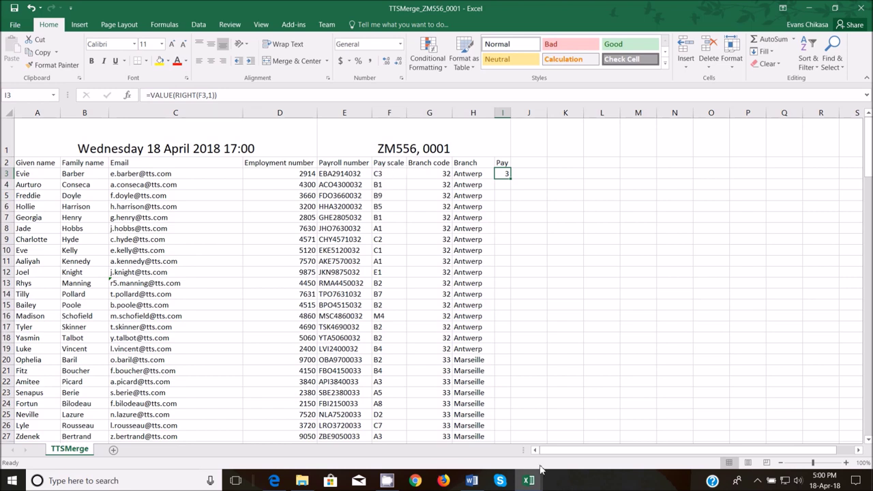
pyautogui.moveTo(528, 480)
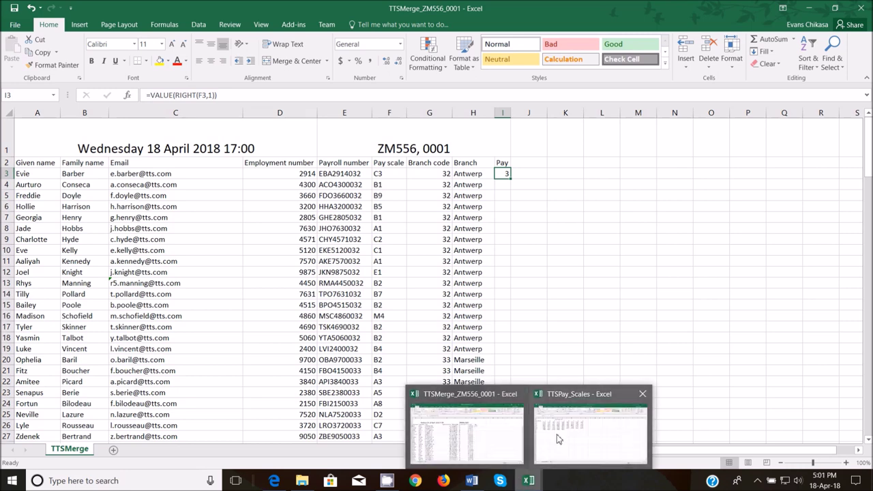
pyautogui.click(557, 436)
pyautogui.click(146, 135)
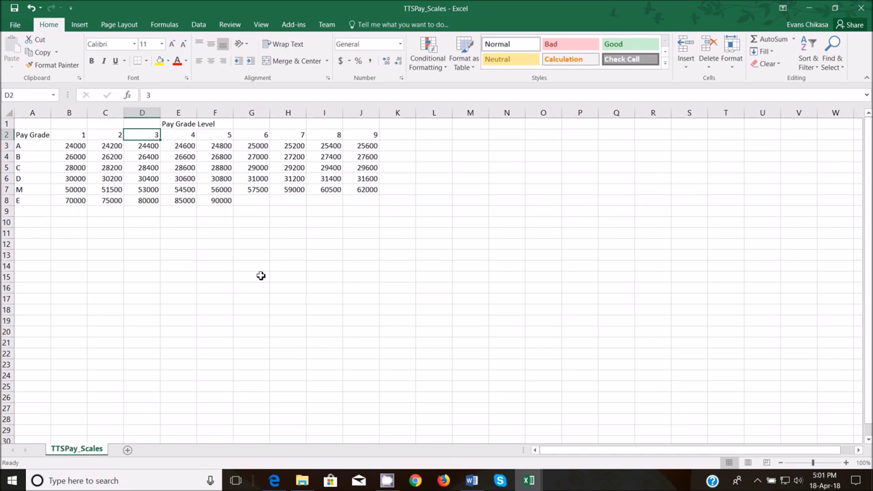
# - Capture the pay grade table and add a note sketching =VLOOKUP(Lookup Value, Table
pyautogui.press('Print')
pyautogui.moveTo(3, 58); pyautogui.dragTo(739, 340)
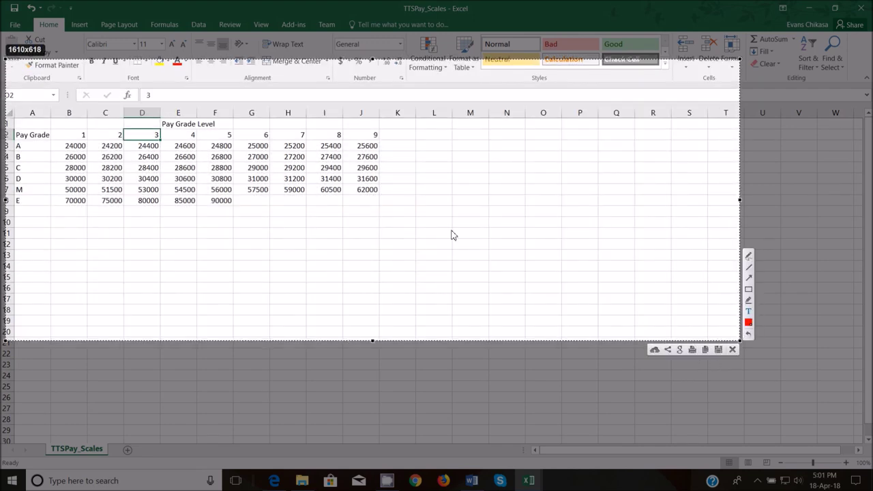
pyautogui.click(157, 234)
pyautogui.write('VLOOKUP(LOO')
pyautogui.press('BackSpace')
pyautogui.press('BackSpace')
pyautogui.write('ookup VAlue')
pyautogui.press('BackSpace')
pyautogui.press('BackSpace')
pyautogui.press('BackSpace')
pyautogui.press('BackSpace')
pyautogui.write('alue, Table')
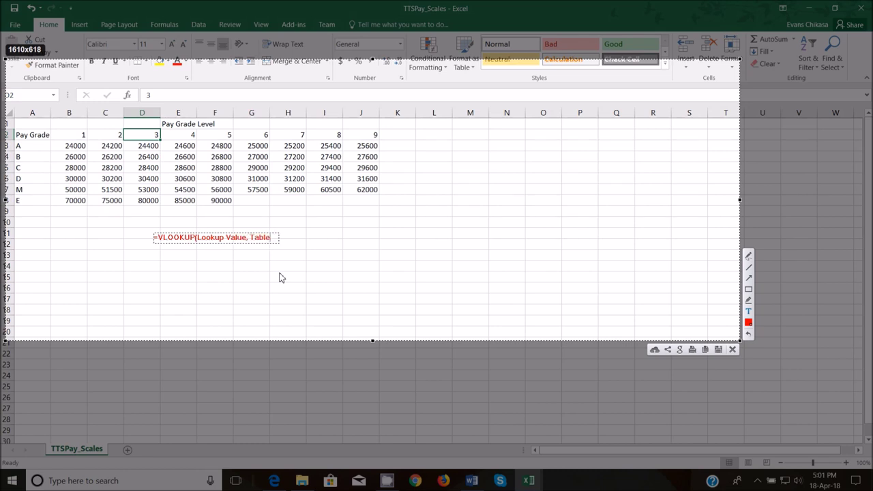
pyautogui.write(' Array, Colum')
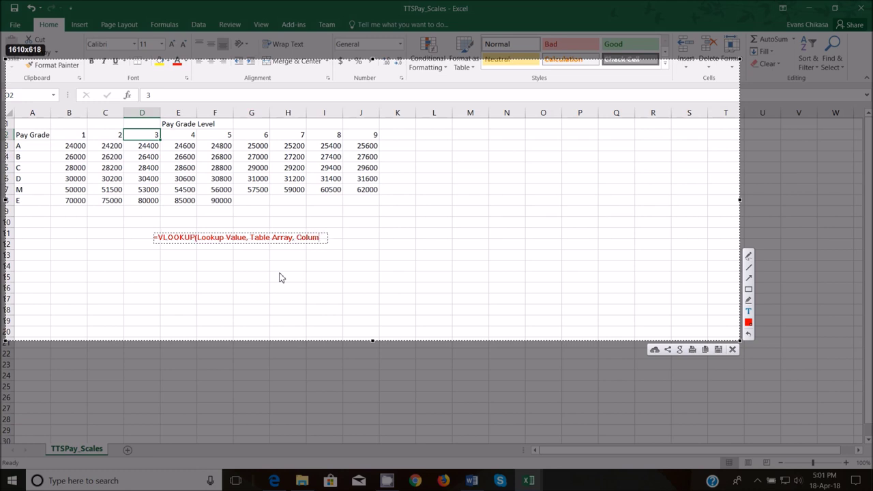
pyautogui.write('n, Range')
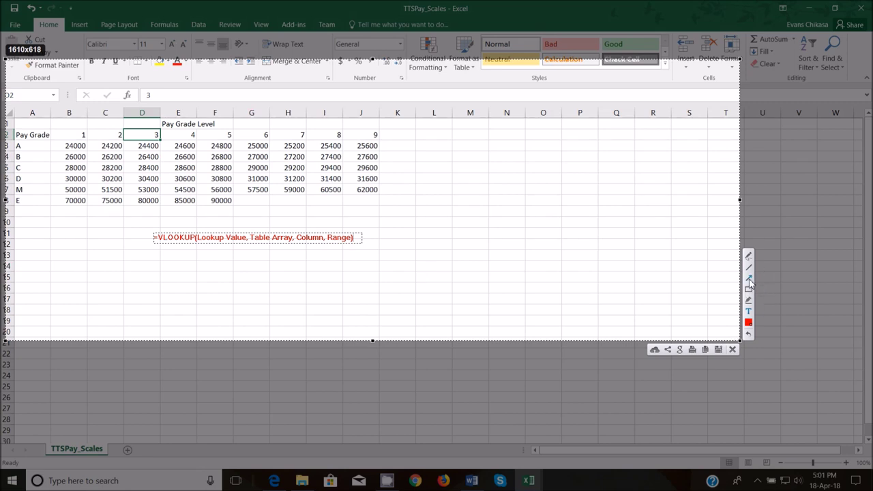
pyautogui.click(749, 280)
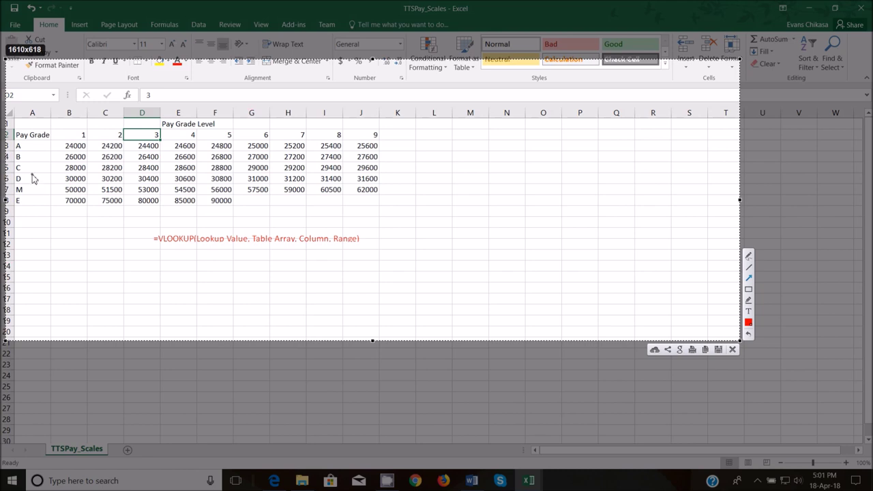
pyautogui.moveTo(24, 162)
pyautogui.mouseDown()
pyautogui.moveTo(66, 205)
pyautogui.moveTo(182, 242)
pyautogui.moveTo(218, 242)
pyautogui.mouseUp()
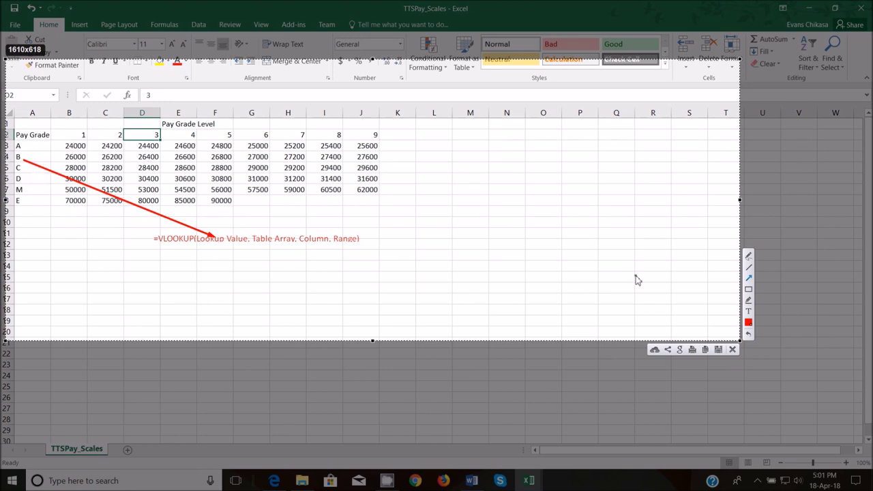
pyautogui.click(747, 289)
pyautogui.moveTo(11, 130)
pyautogui.mouseDown()
pyautogui.moveTo(360, 219)
pyautogui.moveTo(380, 215)
pyautogui.mouseUp()
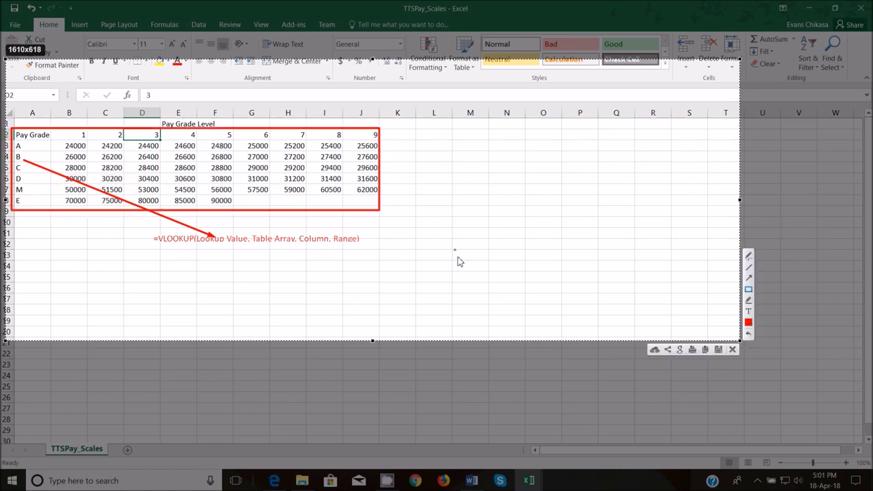
pyautogui.click(748, 267)
pyautogui.moveTo(57, 143); pyautogui.dragTo(346, 145)
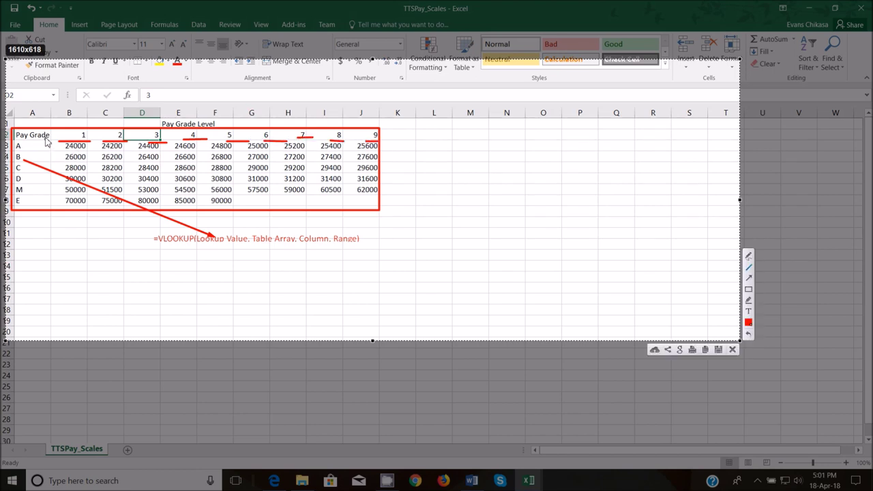
pyautogui.moveTo(24, 146)
pyautogui.mouseDown()
pyautogui.moveTo(68, 144)
pyautogui.moveTo(39, 148)
pyautogui.mouseUp()
pyautogui.click(730, 351)
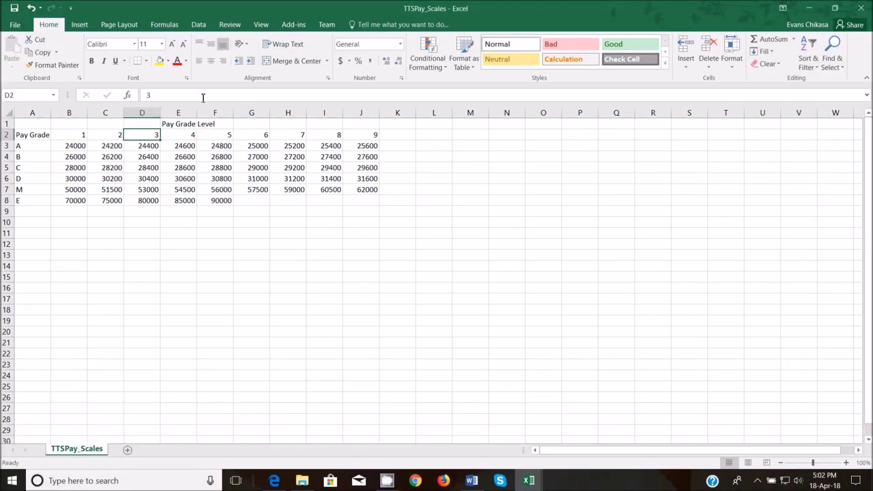
pyautogui.moveTo(534, 480)
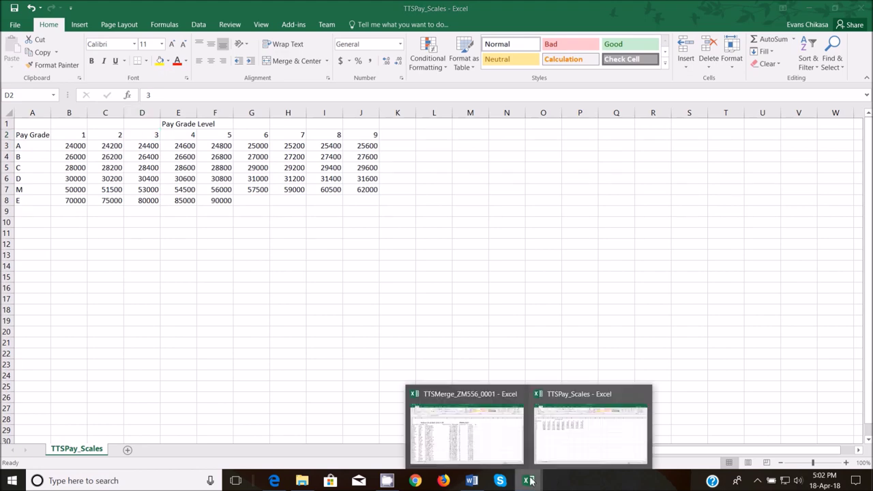
pyautogui.click(481, 426)
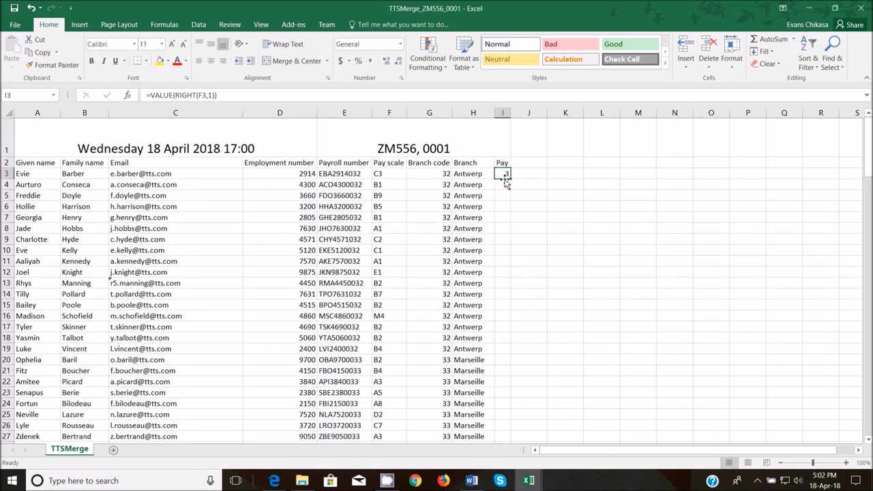
pyautogui.click(156, 96)
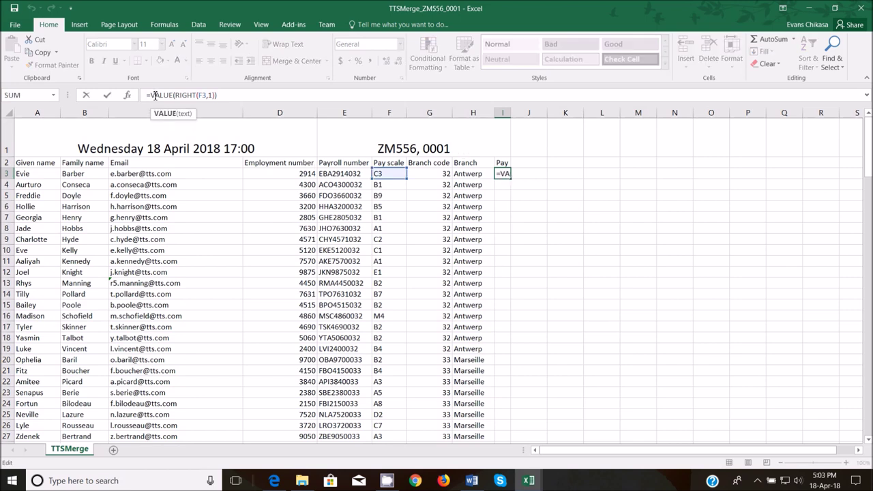
pyautogui.write('Match')
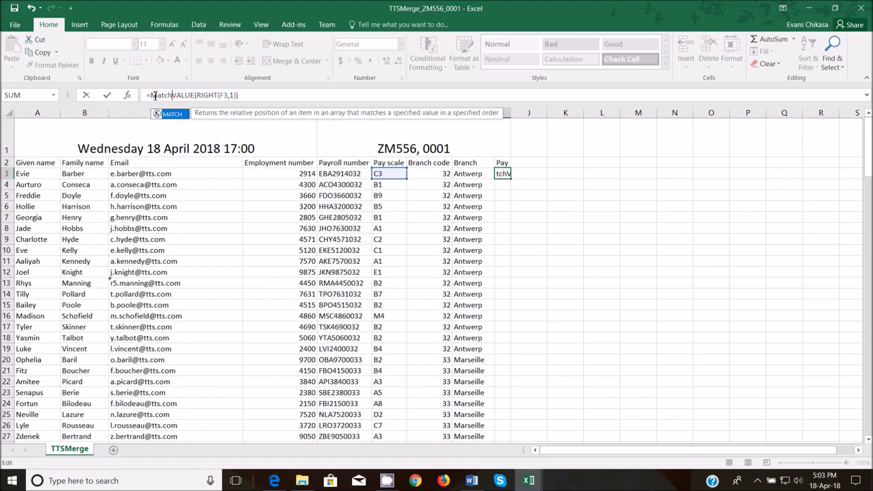
pyautogui.press('Print')
pyautogui.moveTo(1, 5); pyautogui.dragTo(557, 170)
pyautogui.click(566, 103)
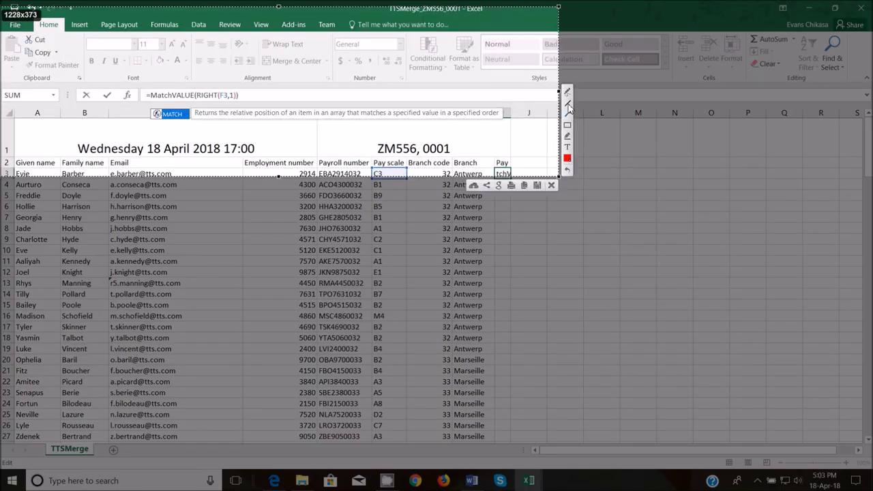
pyautogui.moveTo(181, 121); pyautogui.dragTo(516, 125)
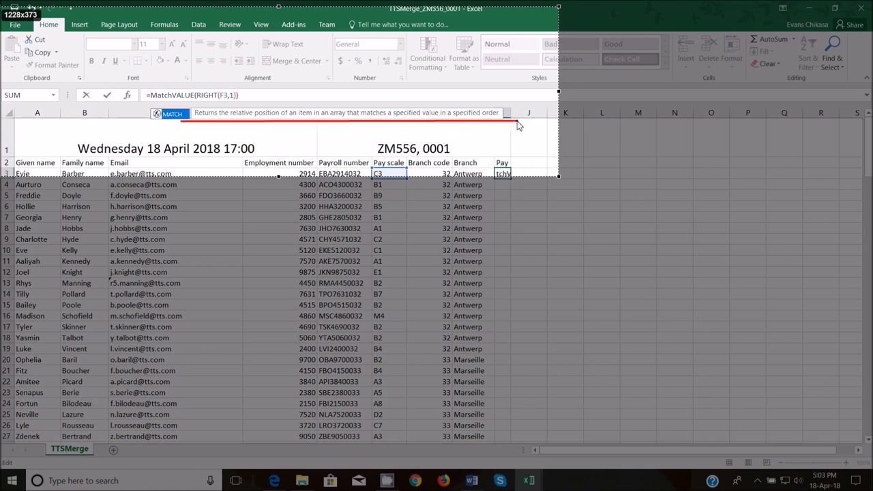
pyautogui.moveTo(517, 126); pyautogui.dragTo(517, 126)
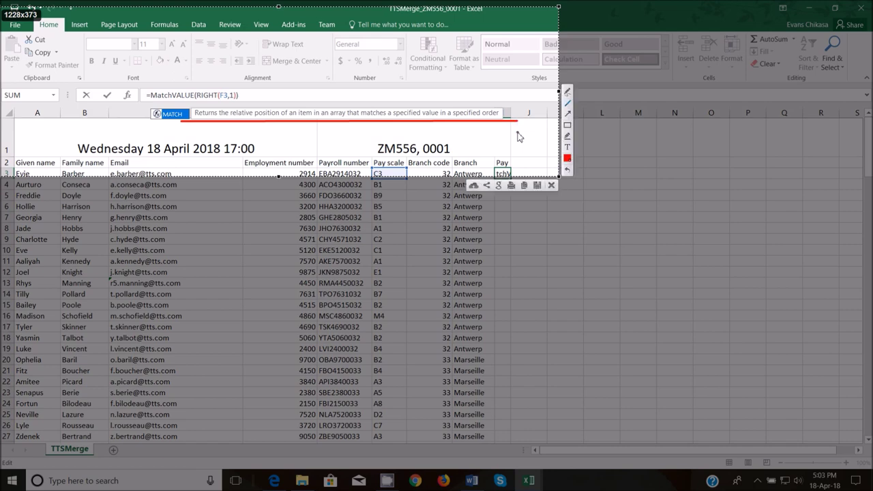
pyautogui.click(551, 184)
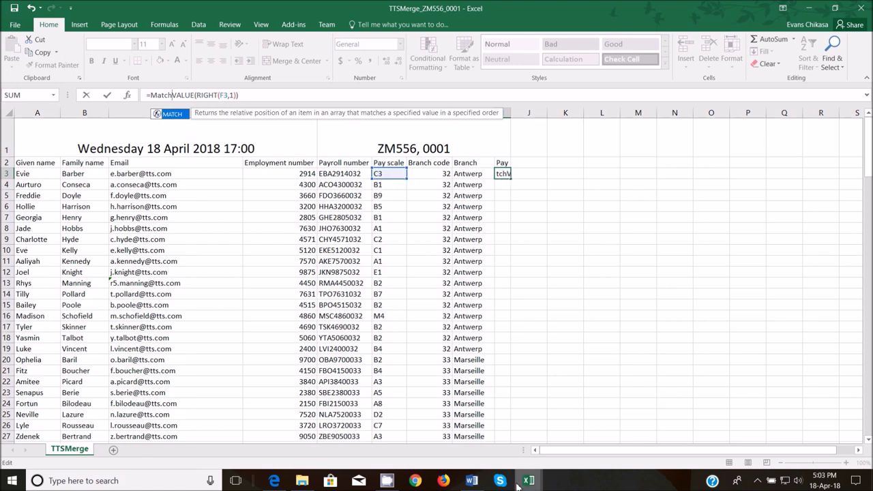
# - Finish I3 as =MATCH(VALUE(RIGHT(F3,1)),TTSPay_Scales!$A$2:$J$2,0), returning 4
pyautogui.moveTo(528, 477)
pyautogui.click(553, 443)
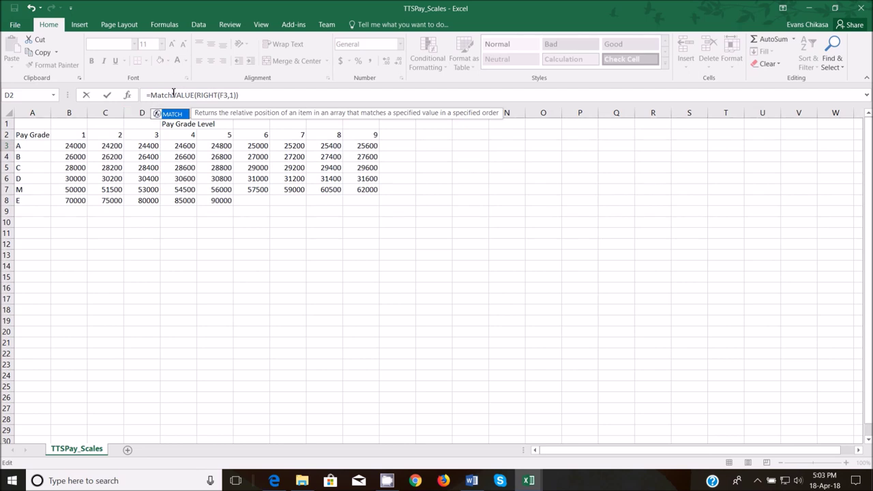
pyautogui.click(172, 95)
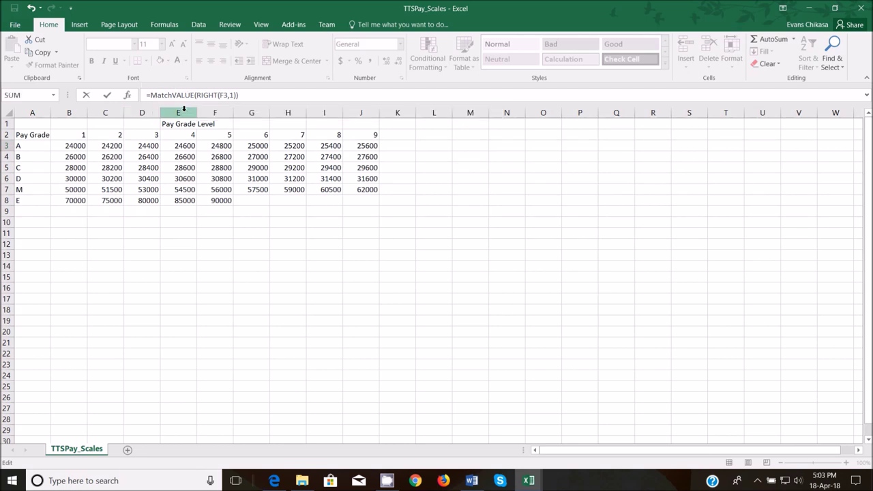
pyautogui.write('(')
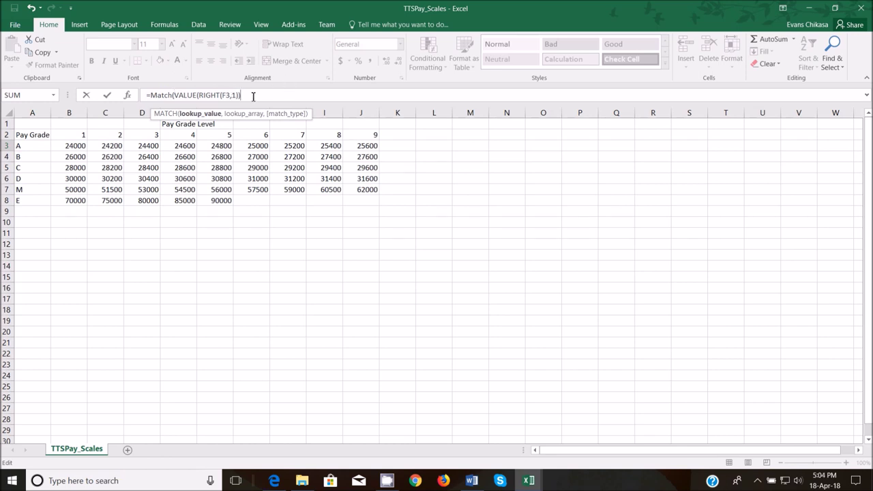
pyautogui.write(',')
pyautogui.moveTo(24, 135); pyautogui.dragTo(330, 135)
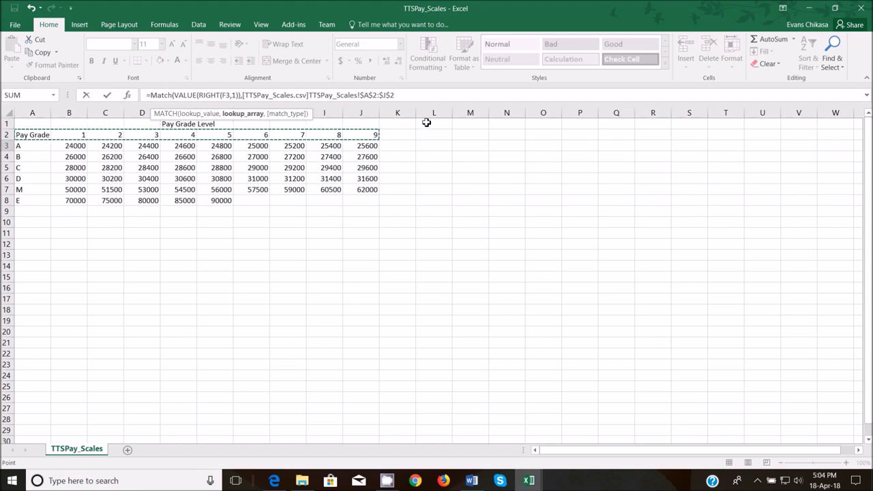
pyautogui.write(',')
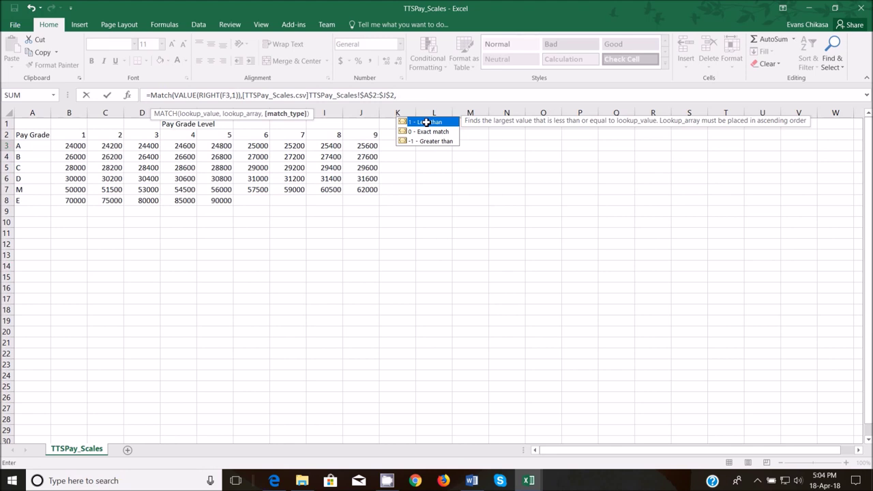
pyautogui.write('0)')
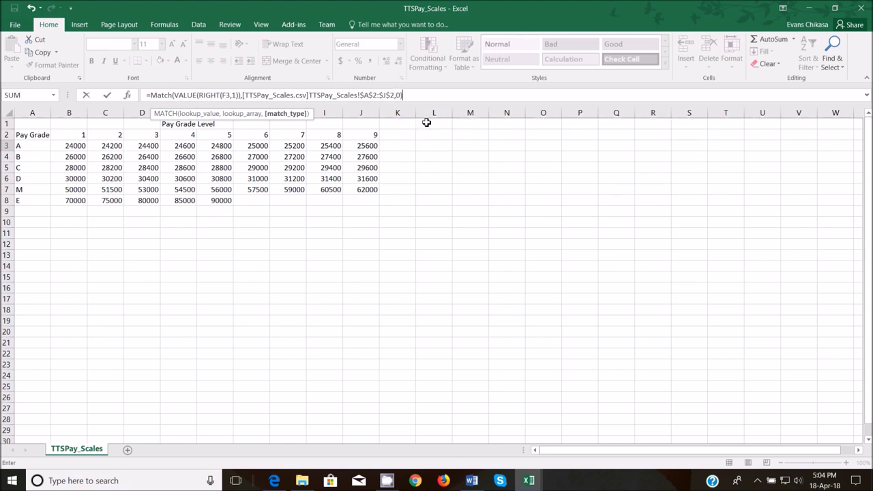
pyautogui.press('Return')
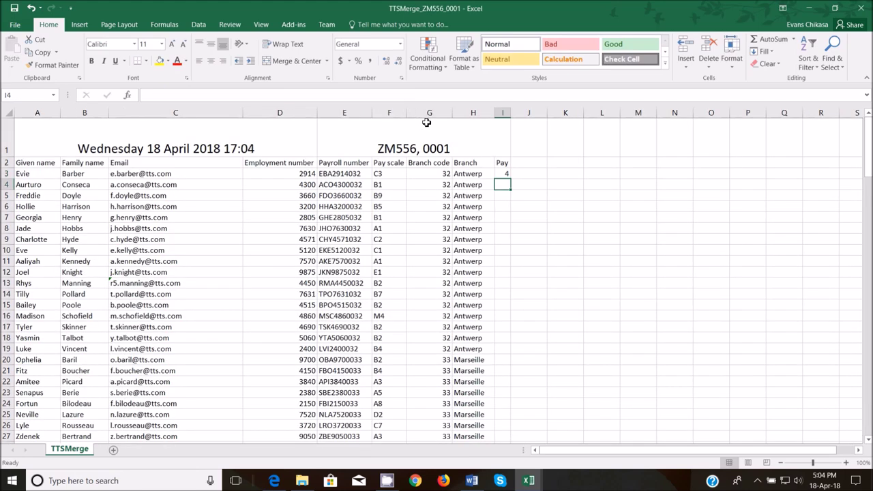
pyautogui.click(504, 175)
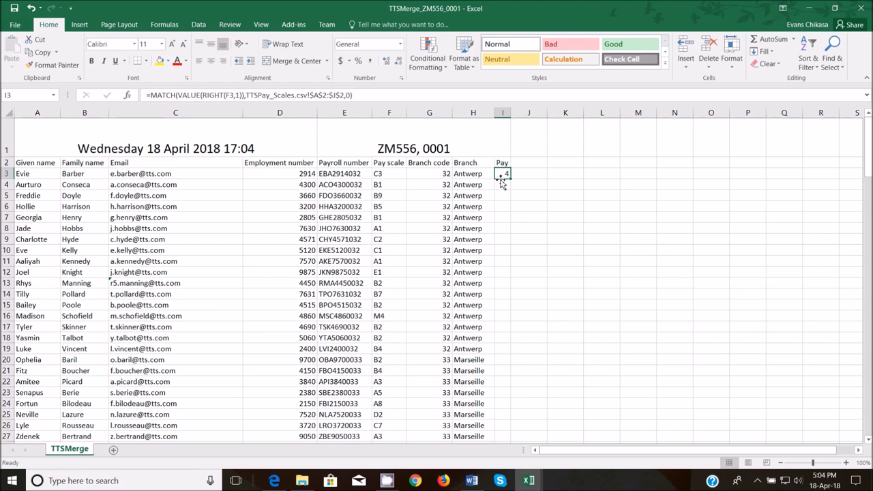
pyautogui.moveTo(529, 481)
pyautogui.moveTo(549, 422)
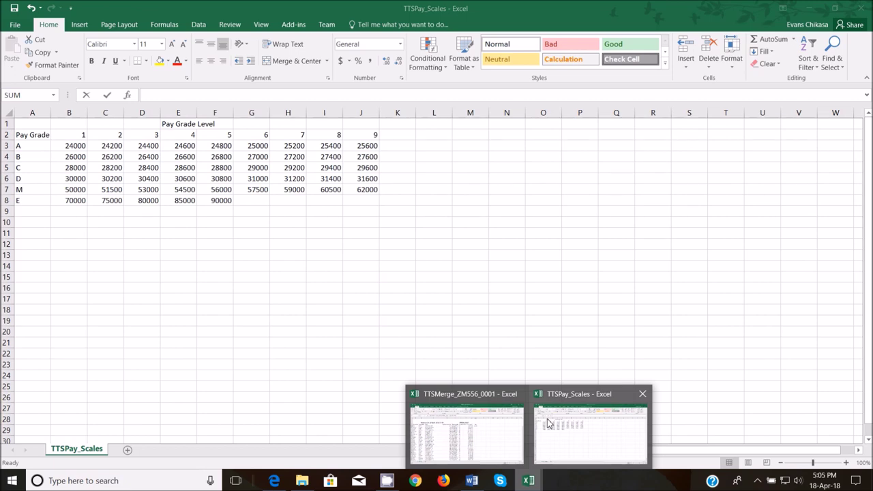
pyautogui.moveTo(512, 180); pyautogui.dragTo(512, 193)
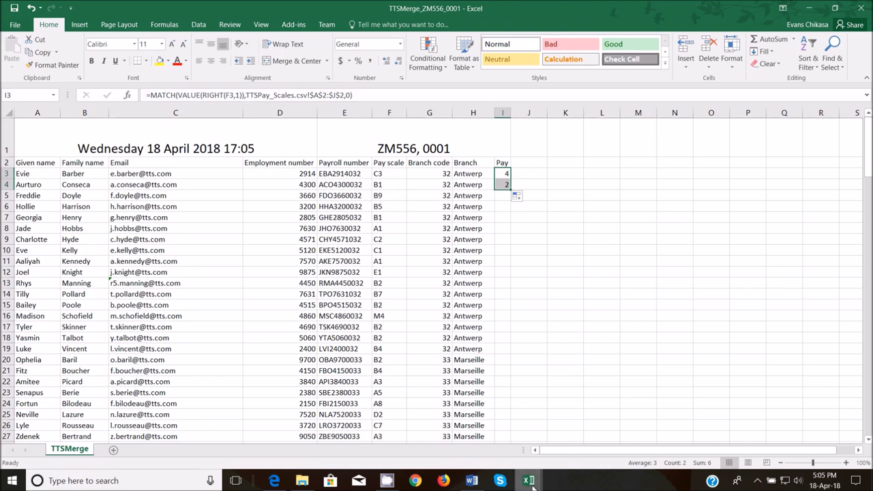
pyautogui.moveTo(573, 430)
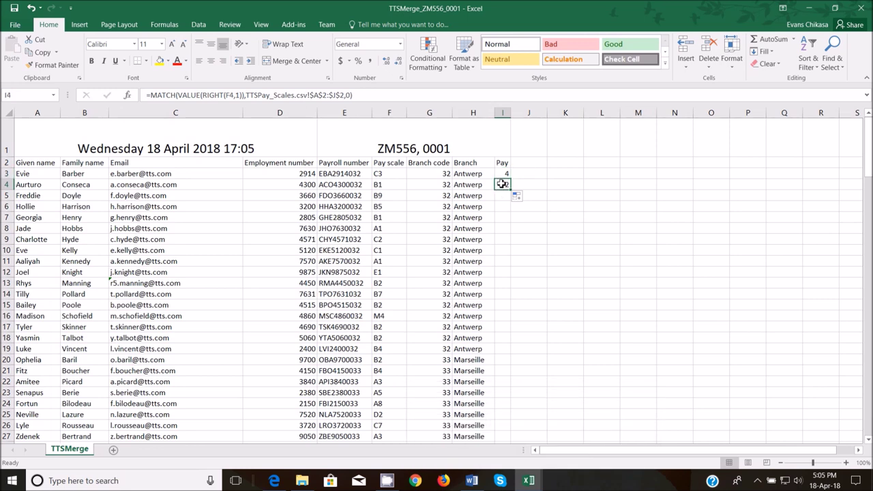
pyautogui.press('Delete')
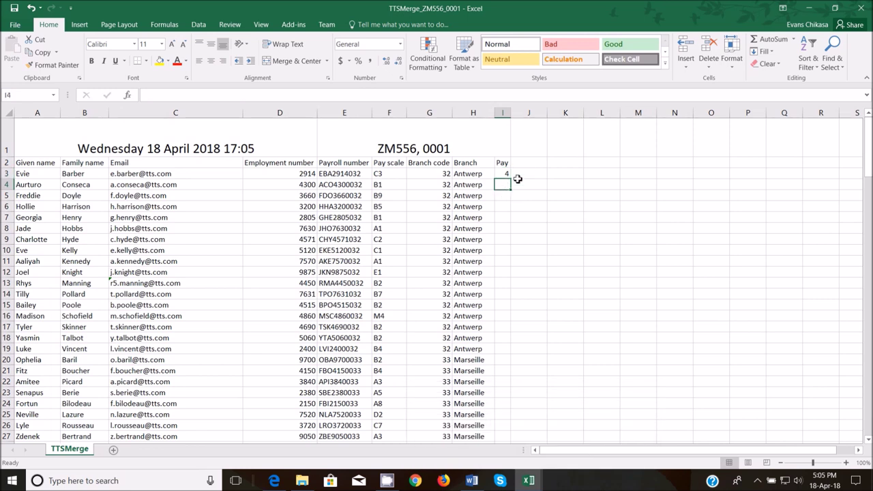
pyautogui.click(504, 175)
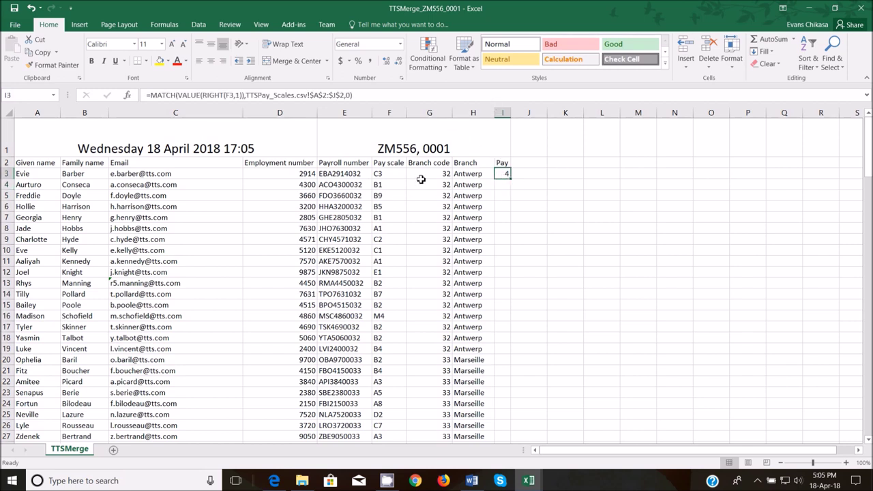
# - Prefix I3's formula with VLOOKUP(Left(F3,1), as the lookup value
pyautogui.click(153, 97)
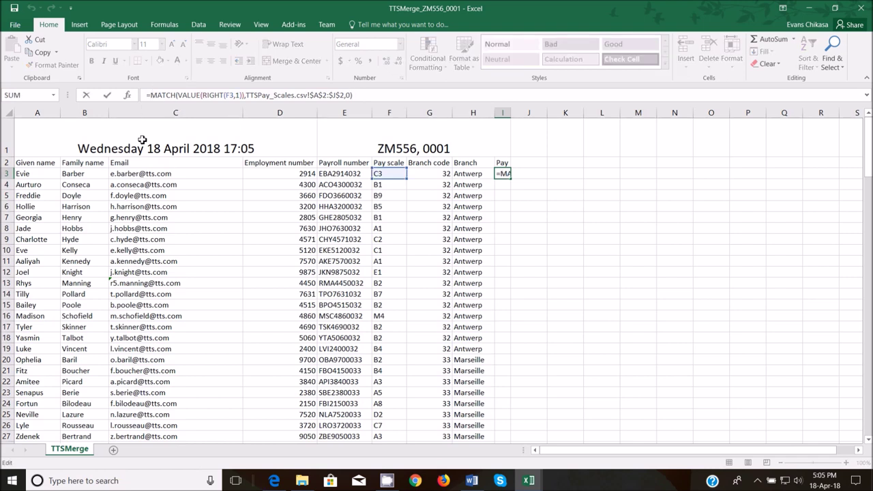
pyautogui.write('VLOOKUP(')
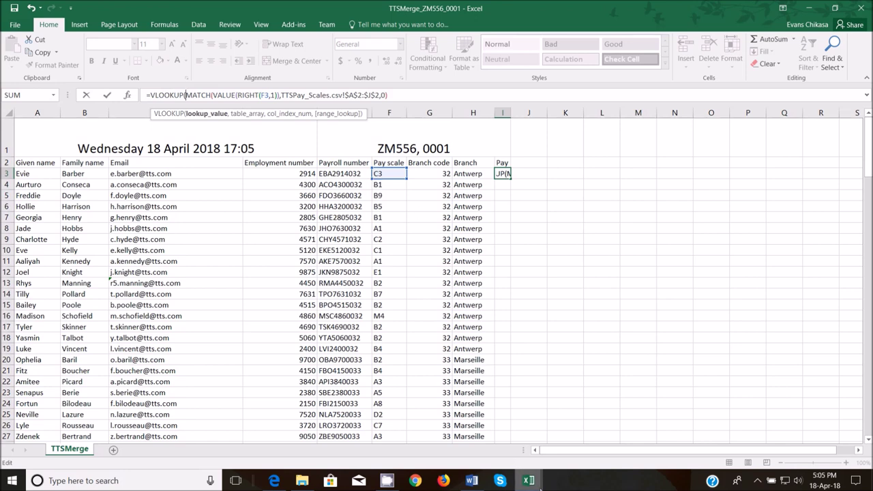
pyautogui.moveTo(538, 485)
pyautogui.moveTo(552, 429)
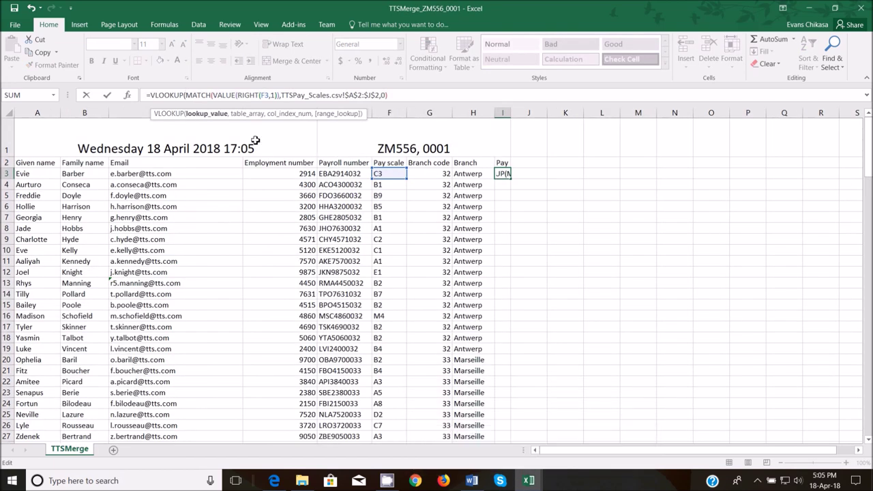
pyautogui.write('Left')
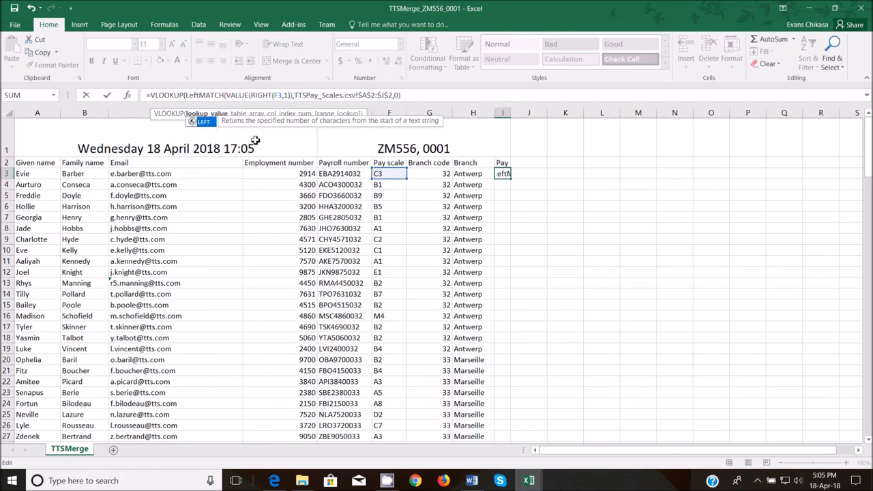
pyautogui.write('(')
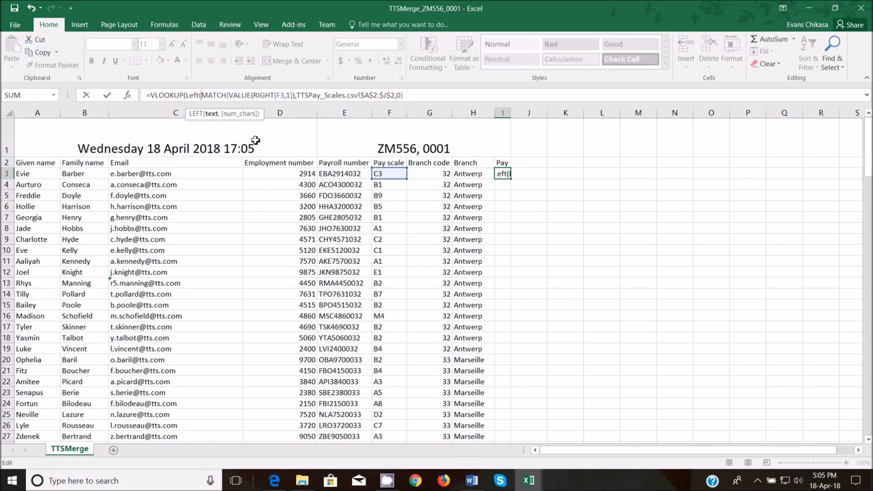
pyautogui.click(387, 174)
pyautogui.write(',1)')
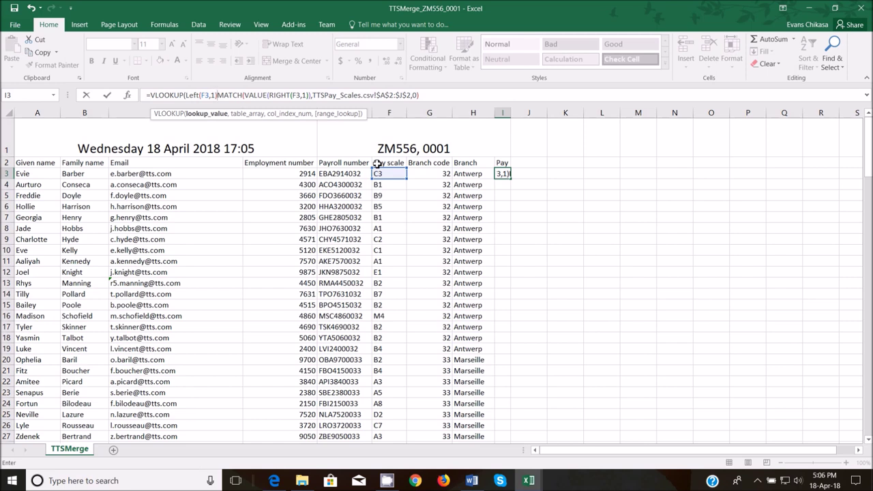
pyautogui.write(',')
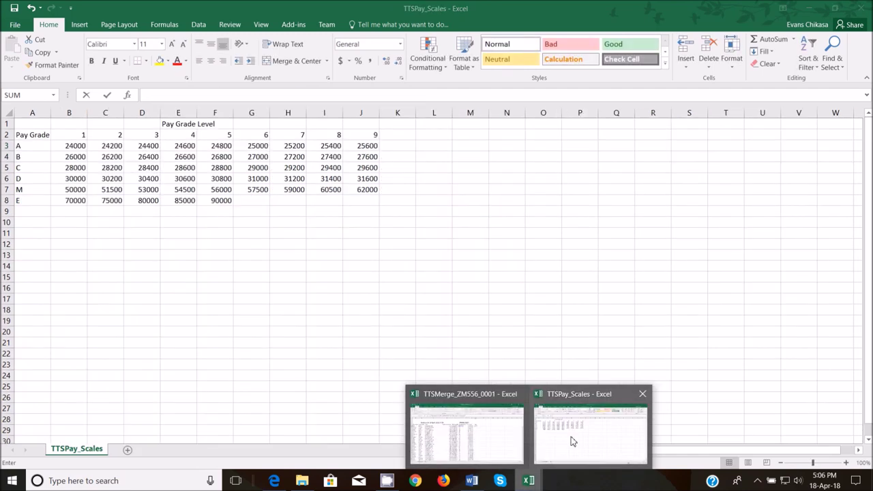
# - Reference the pay grade table A2:J8 as VLOOKUP's table argument
pyautogui.click(572, 440)
pyautogui.moveTo(34, 137); pyautogui.dragTo(362, 201)
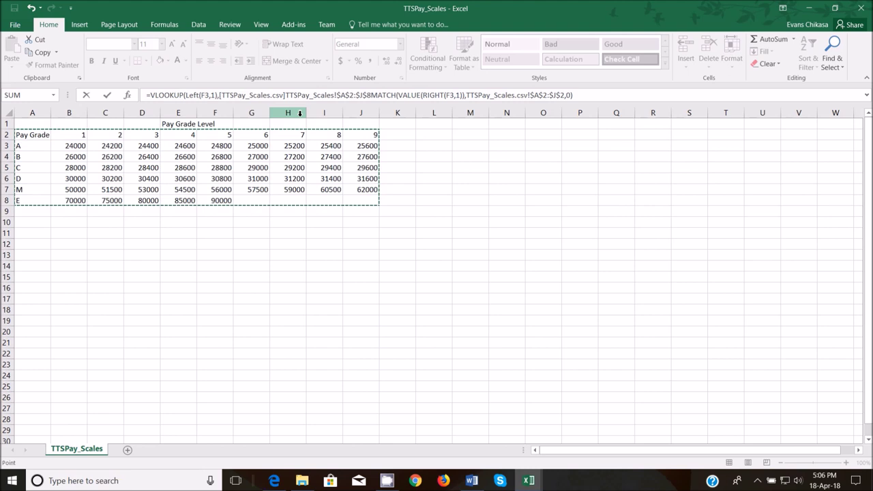
pyautogui.click(372, 96)
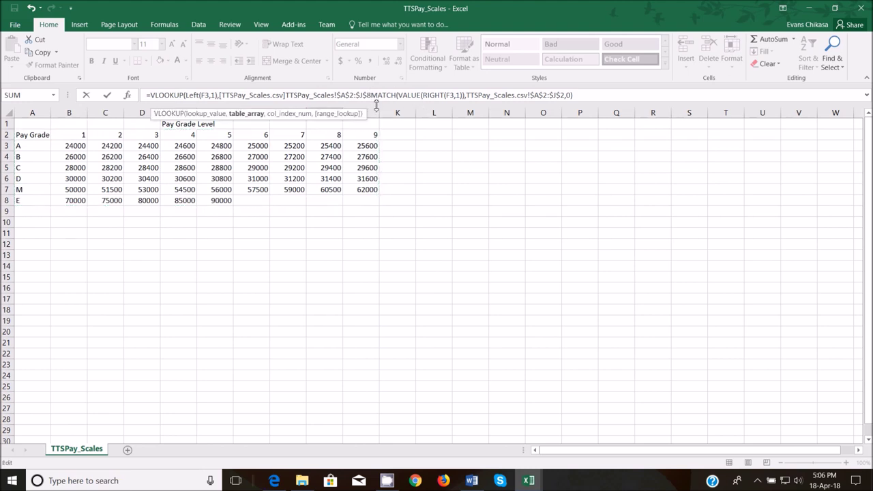
pyautogui.write(',')
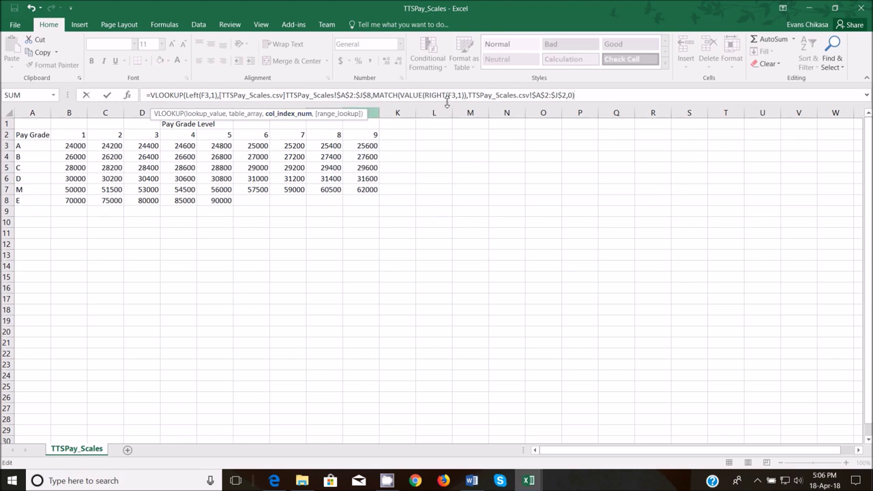
# - Add False as the final VLOOKUP argument, then undo the edit
pyautogui.write(',')
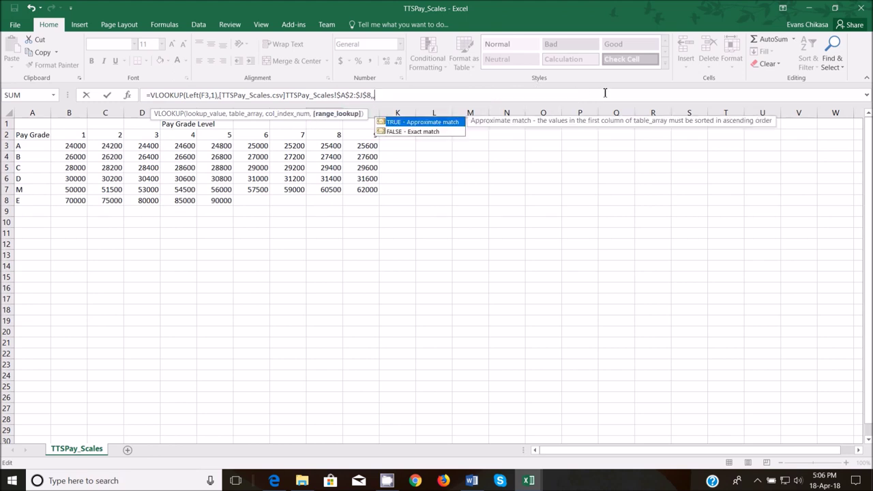
pyautogui.press('BackSpace')
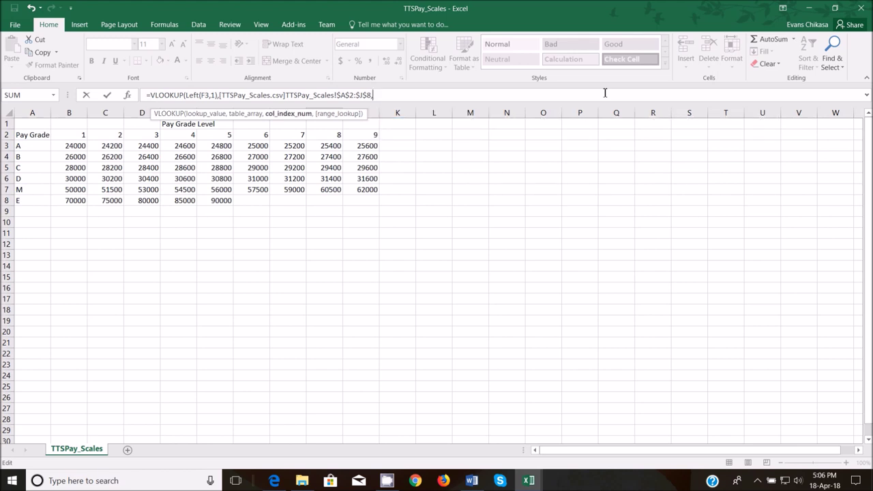
pyautogui.write('Fa')
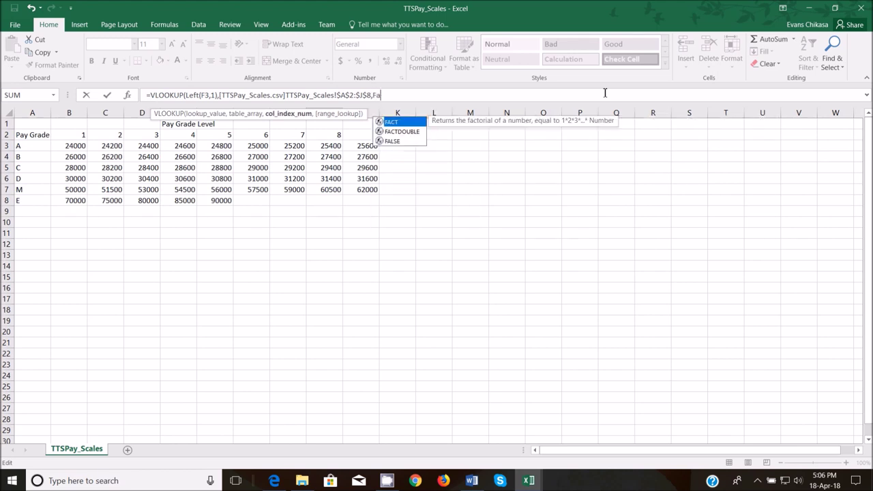
pyautogui.write('sle')
pyautogui.press('BackSpace')
pyautogui.press('BackSpace')
pyautogui.press('BackSpace')
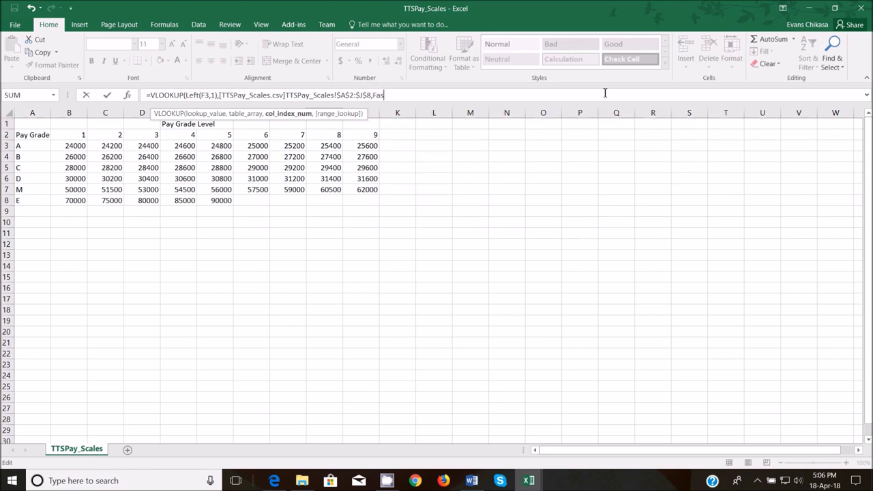
pyautogui.write('lse')
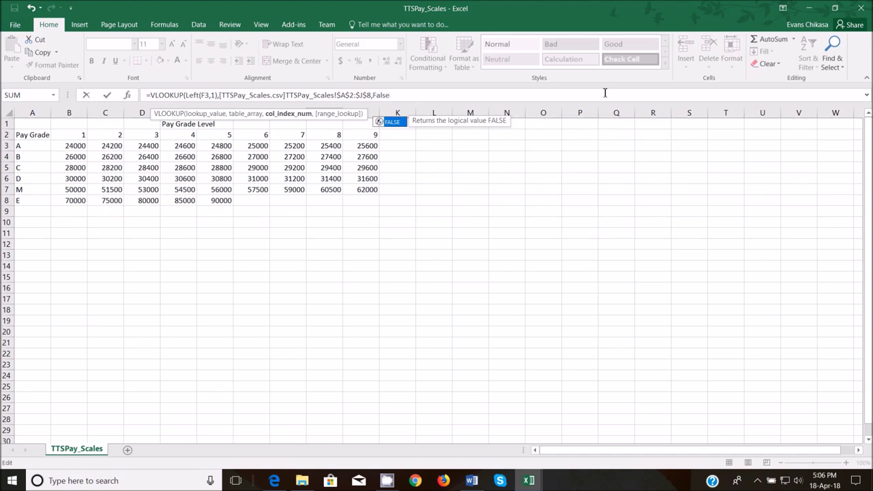
pyautogui.write(')')
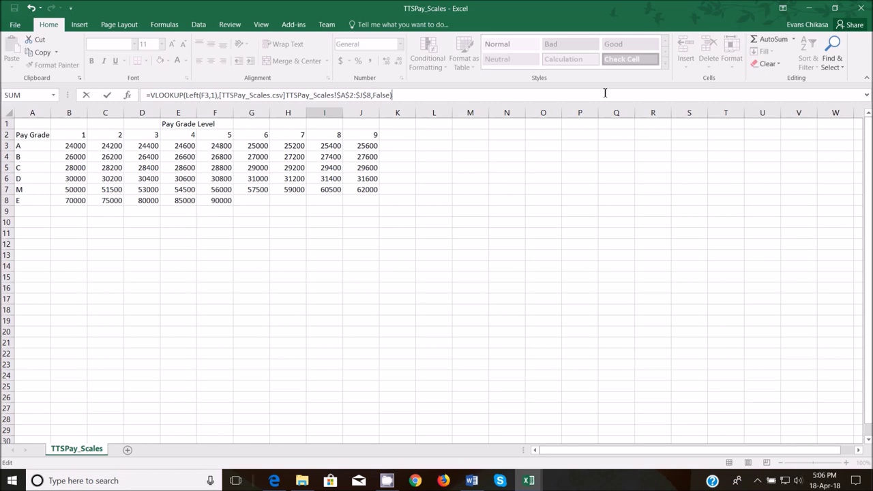
pyautogui.hotkey('ctrl', 'z')
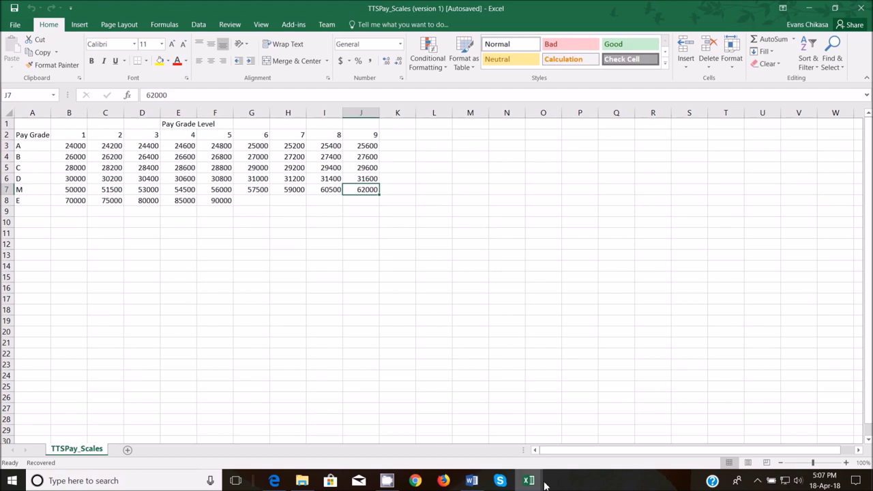
# - Re-enter =RIGHT(F3,1) in TTSMerge cell I3
pyautogui.moveTo(529, 481)
pyautogui.click(508, 439)
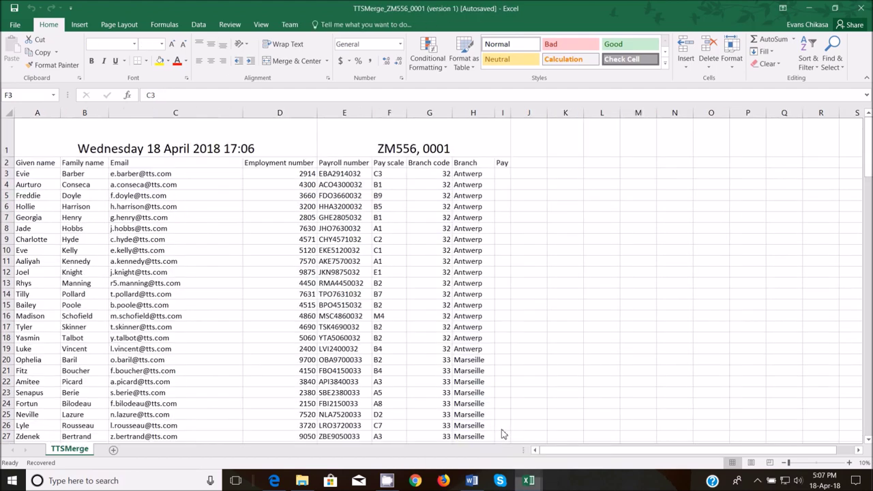
pyautogui.click(505, 173)
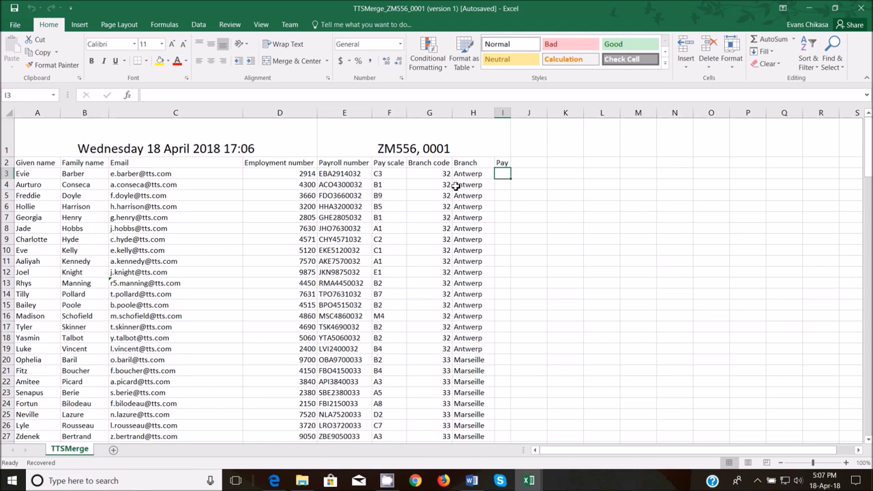
pyautogui.write('=')
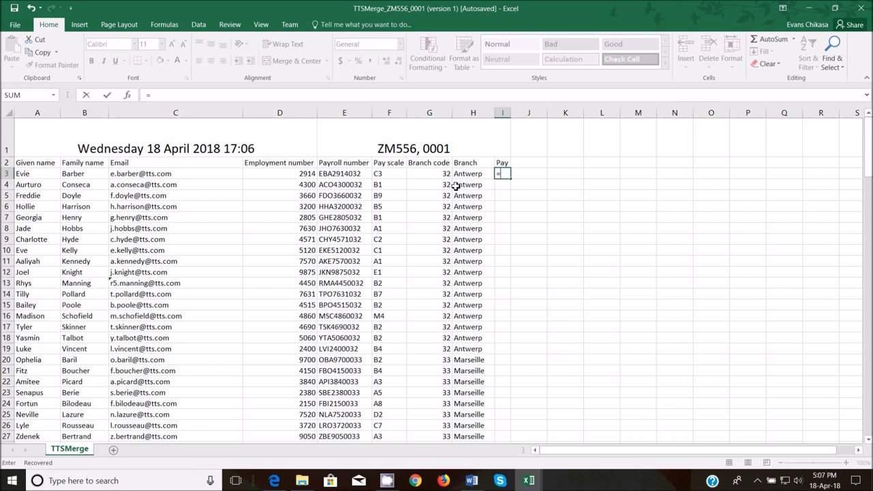
pyautogui.write('right')
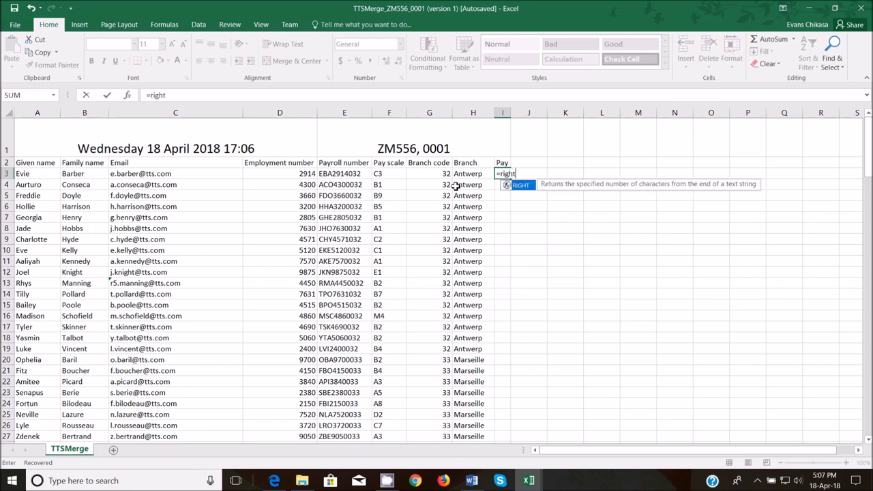
pyautogui.write('(')
pyautogui.click(386, 174)
pyautogui.write(',1')
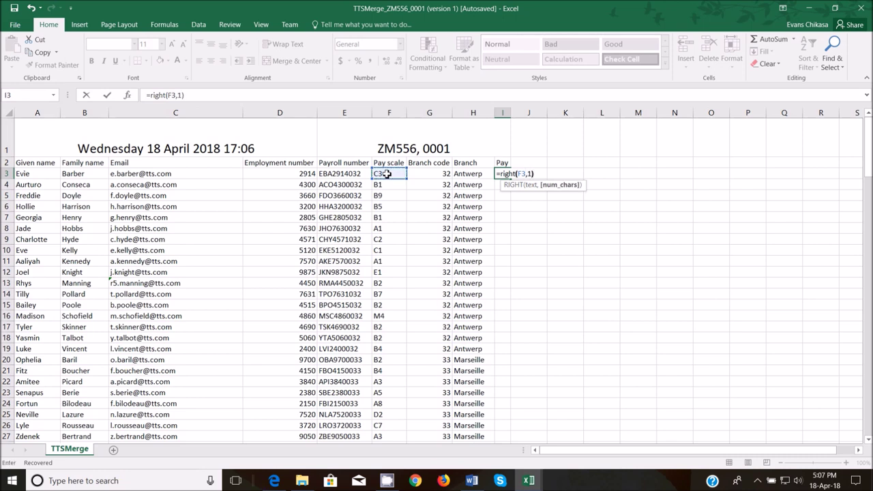
pyautogui.press('Return')
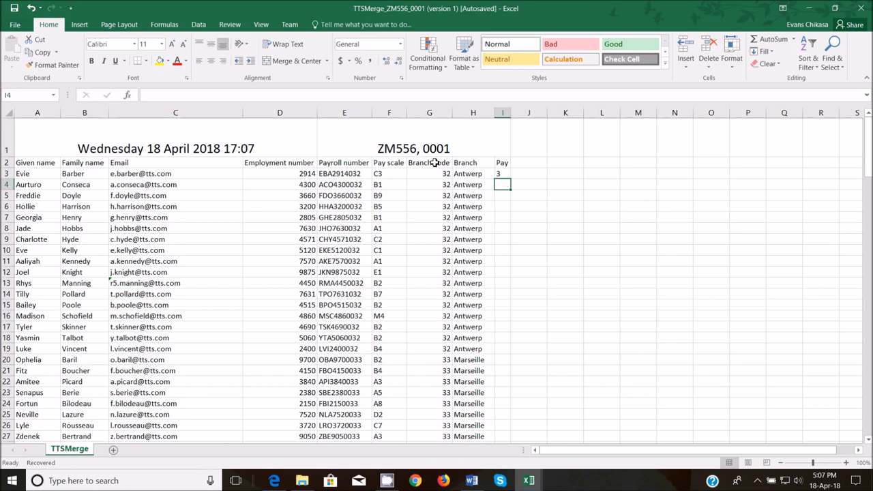
pyautogui.click(501, 174)
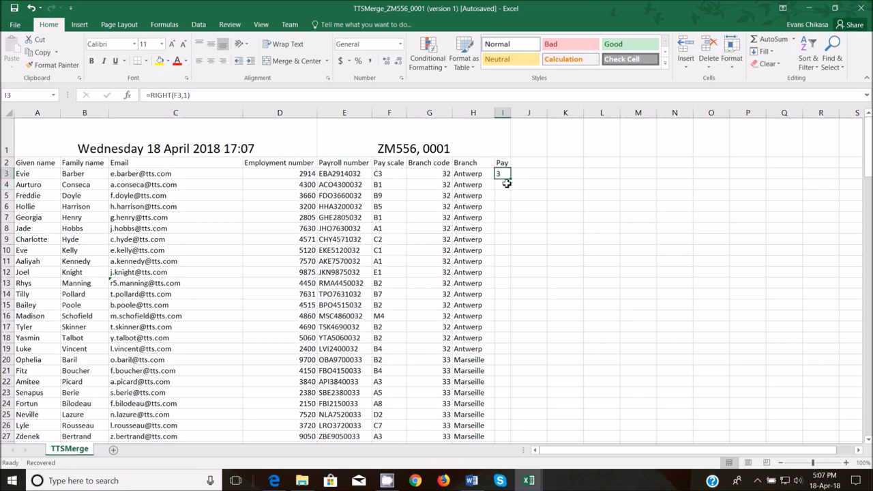
# - Wrap it as =VALUE(RIGHT(F3,1)) so I3 returns the number 3
pyautogui.click(159, 95)
pyautogui.click(151, 97)
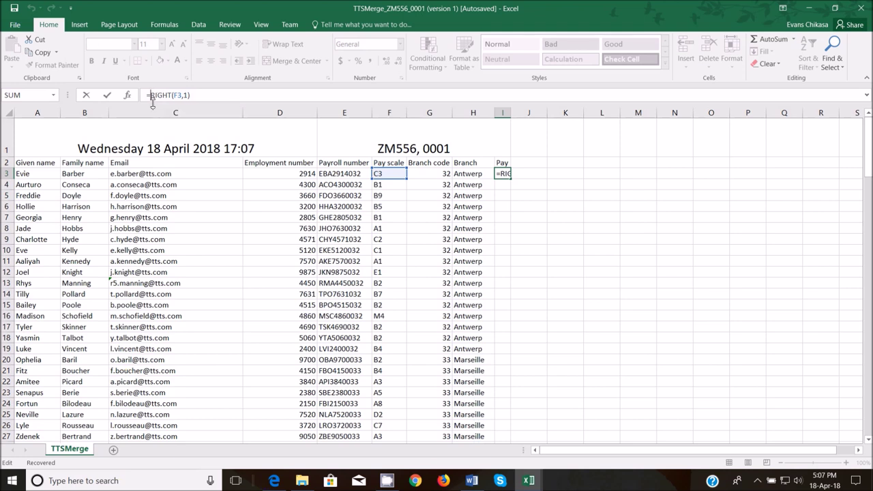
pyautogui.write('Value')
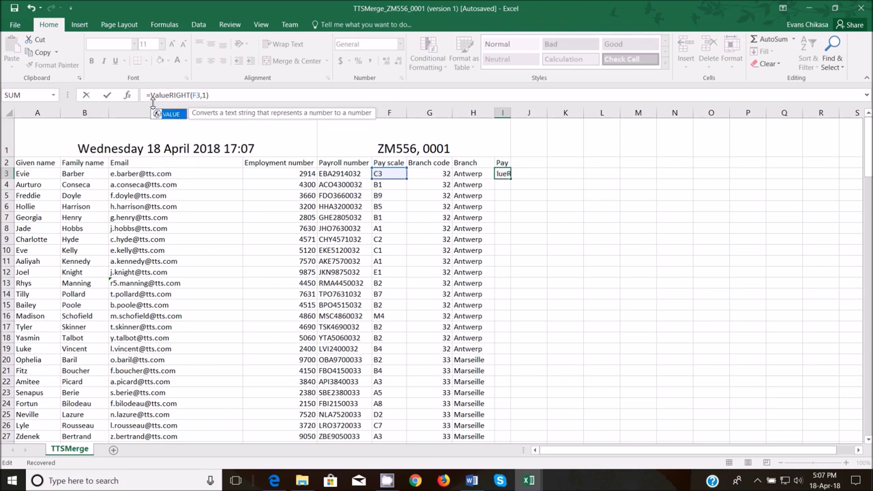
pyautogui.write('(')
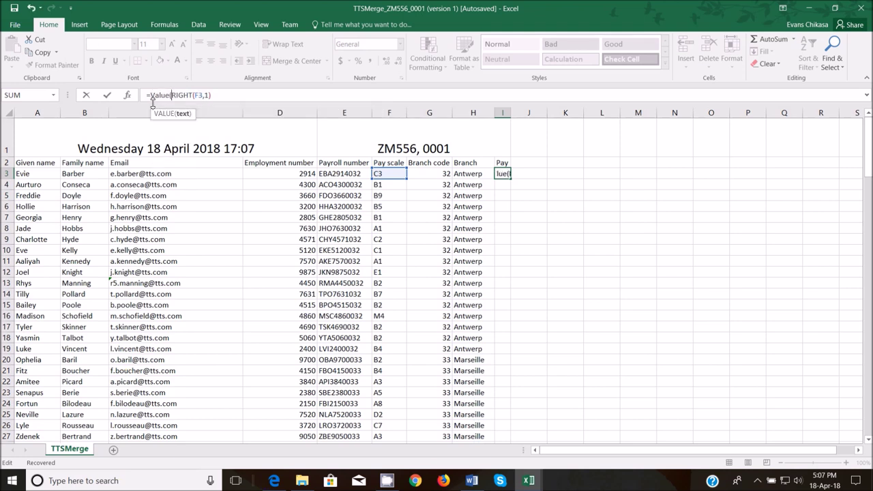
pyautogui.click(182, 113)
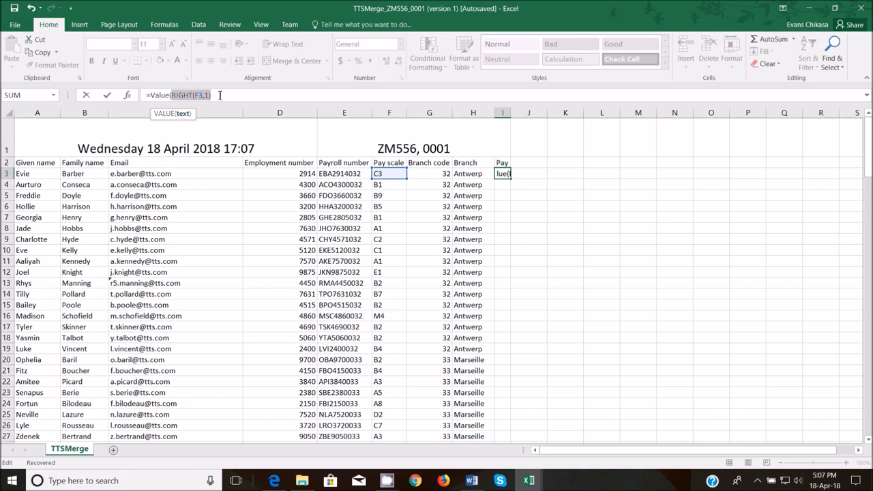
pyautogui.click(220, 95)
pyautogui.press('Return')
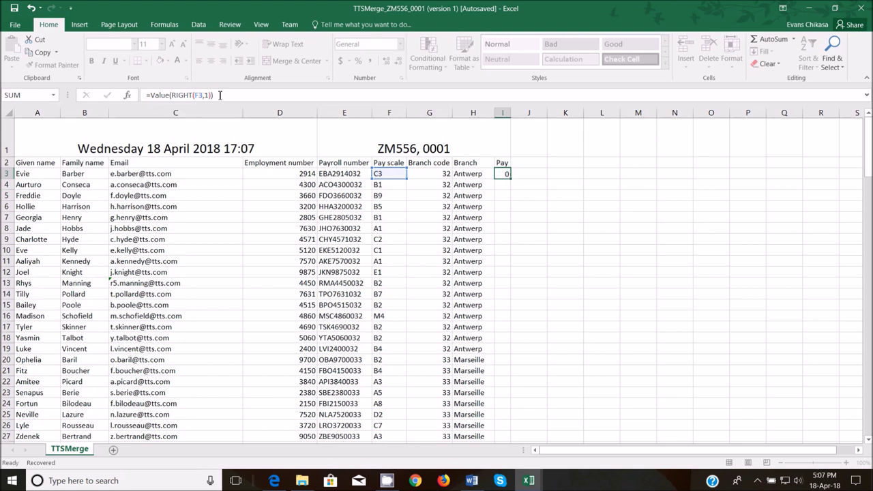
pyautogui.click(503, 173)
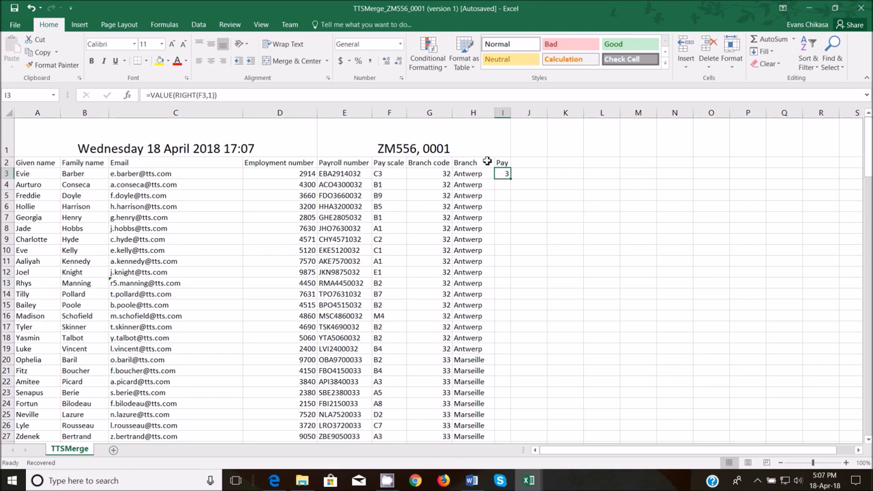
# - Wrap I3's formula in MATCH against TTSPay_Scales!$A$2:$J$2 with exact match 0, returning 4
pyautogui.click(152, 95)
pyautogui.write('Match')
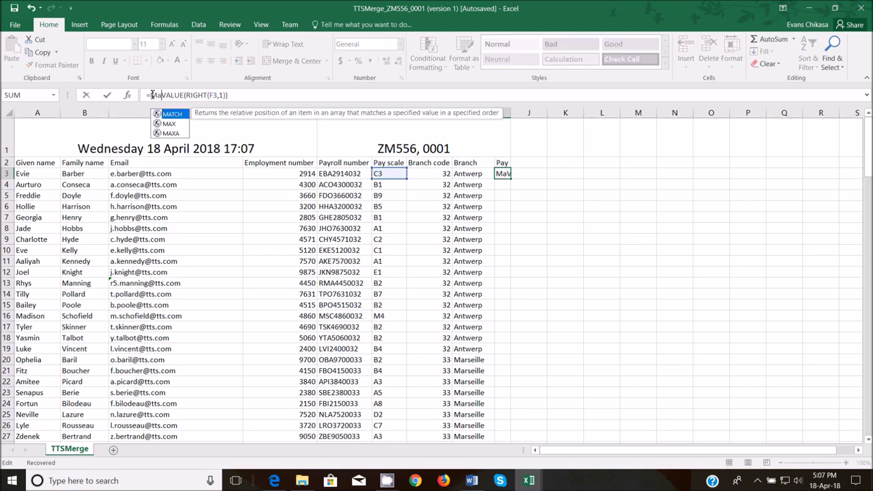
pyautogui.write('(')
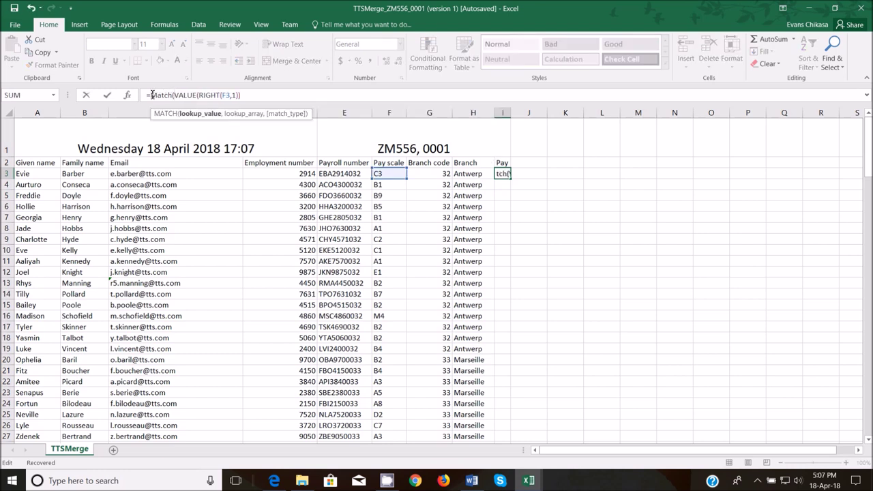
pyautogui.write(',')
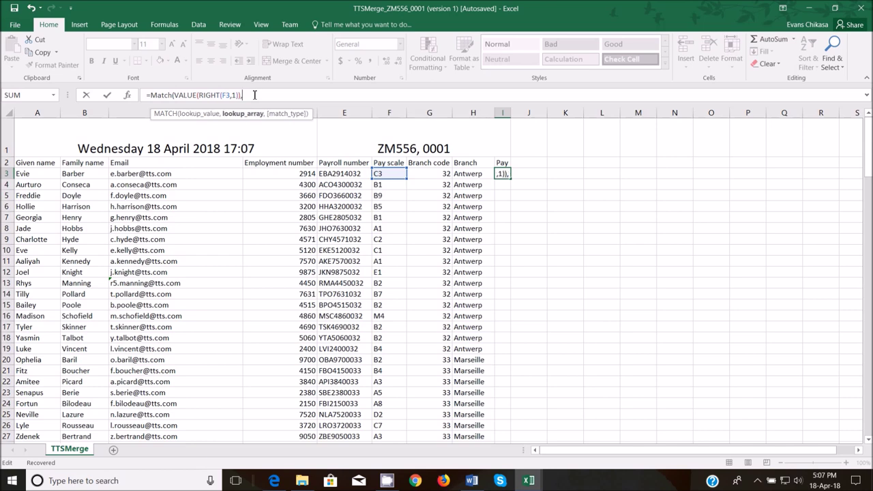
pyautogui.moveTo(528, 480)
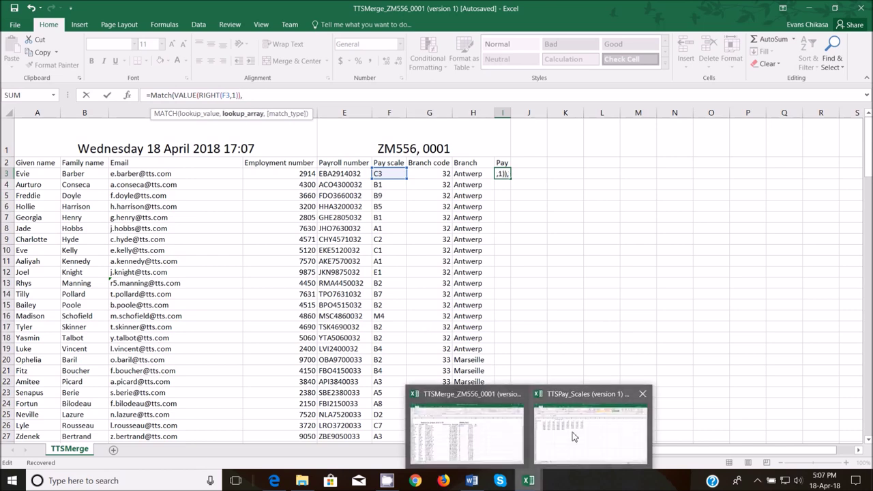
pyautogui.click(576, 436)
pyautogui.moveTo(27, 136); pyautogui.dragTo(373, 135)
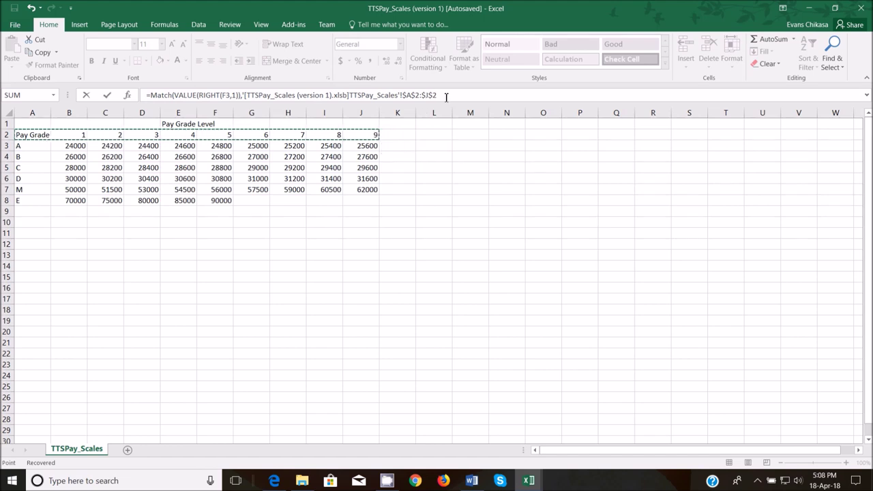
pyautogui.click(455, 94)
pyautogui.write(',')
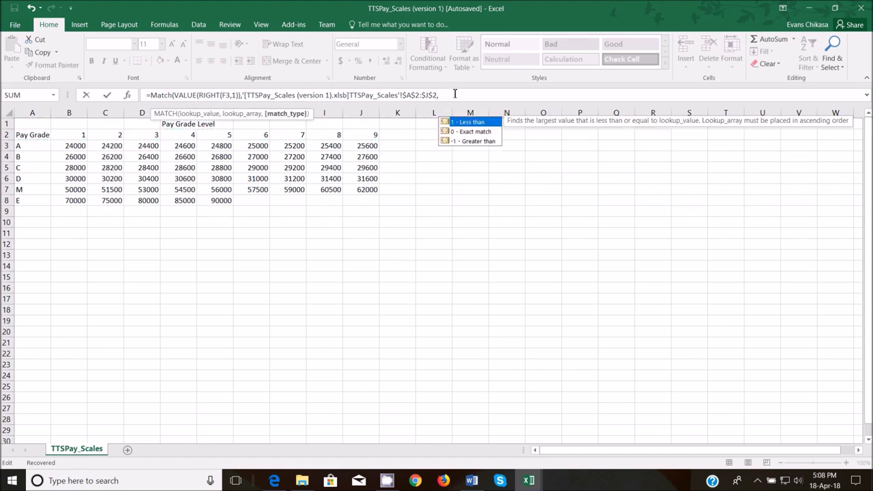
pyautogui.write('0)')
pyautogui.press('Return')
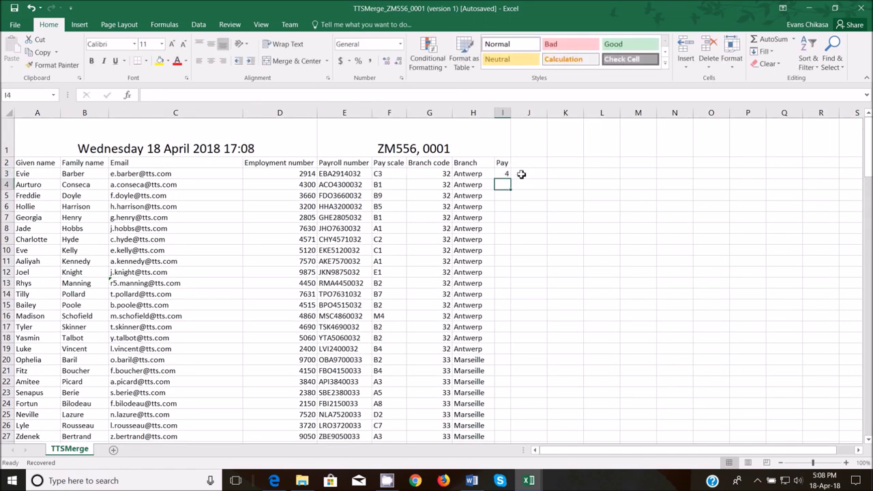
pyautogui.click(503, 173)
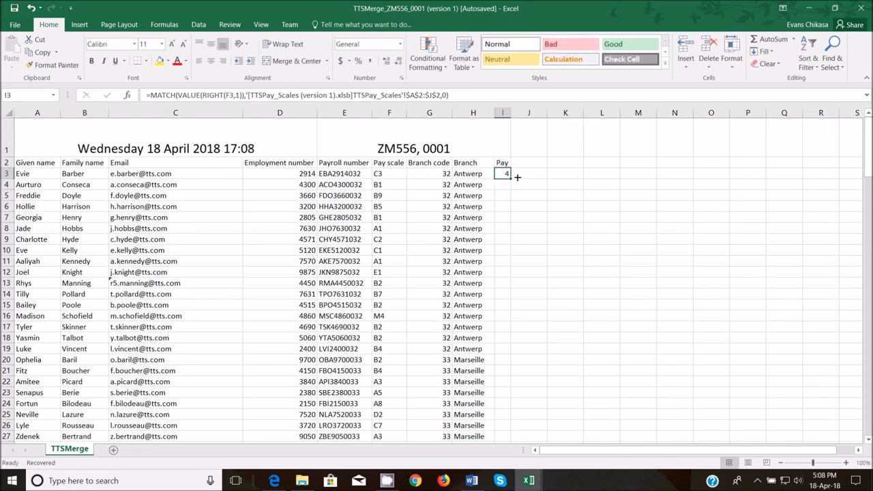
pyautogui.click(151, 96)
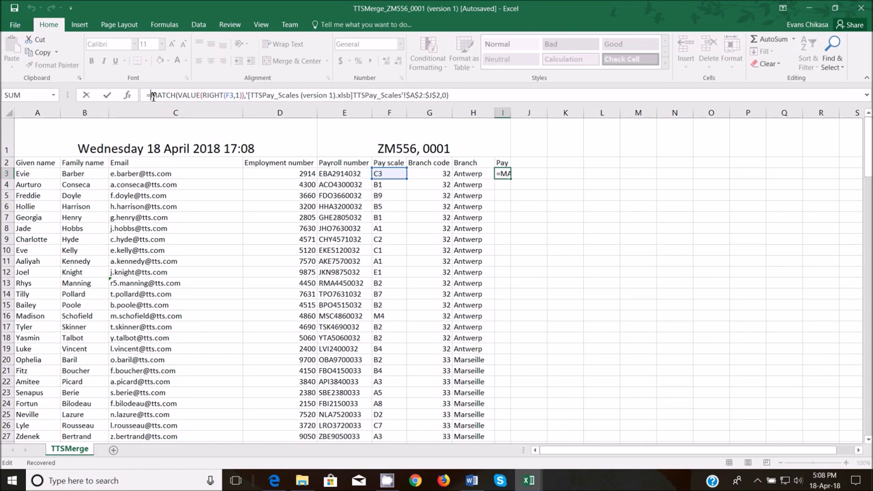
# - Prefix I3's MATCH formula with VLOOKUP((LEFT(F3,1), as the lookup value, left uncommitted
pyautogui.write('VLOOKUP(')
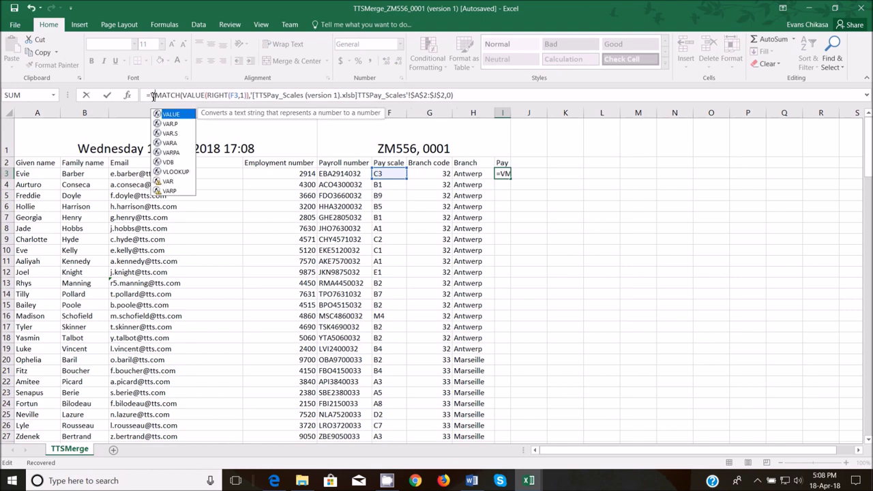
pyautogui.write('(')
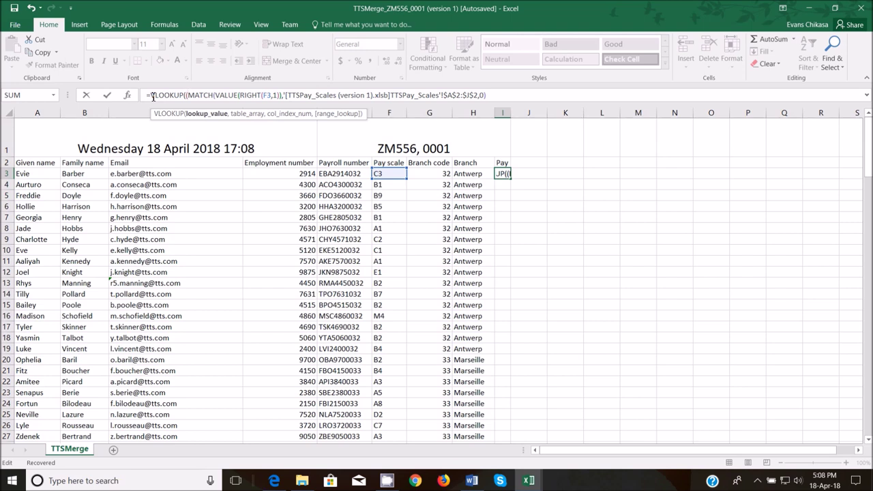
pyautogui.write('Left')
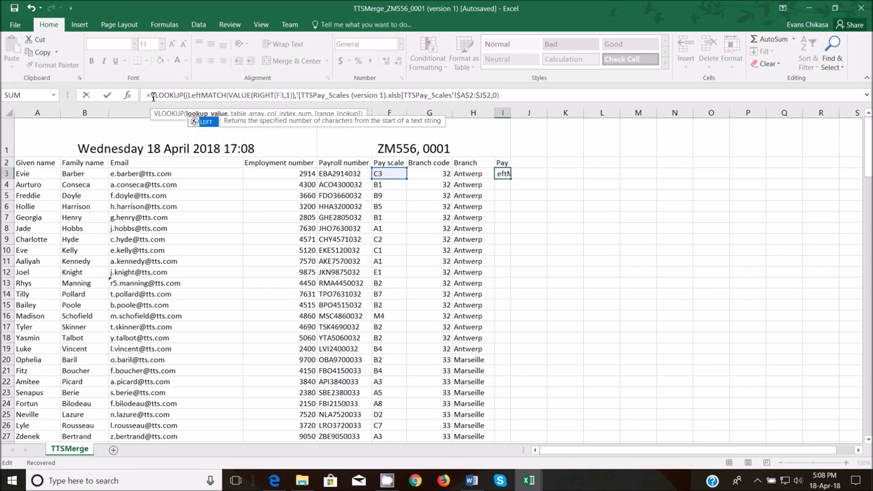
pyautogui.write('(')
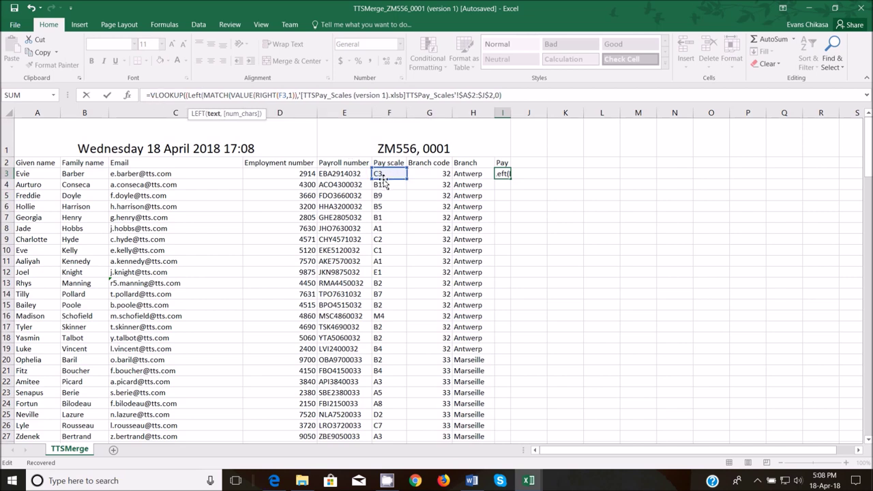
pyautogui.click(379, 174)
pyautogui.write(',1)')
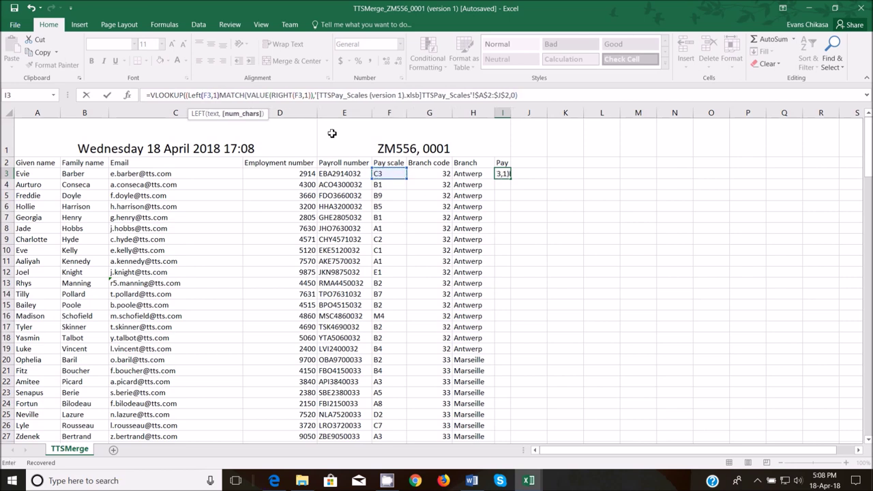
pyautogui.write(',')
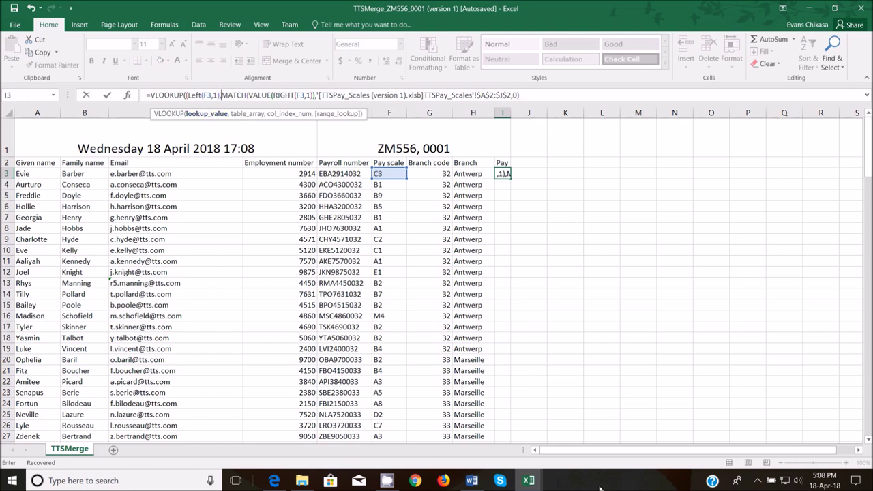
# - Use the TTSPay_Scales grade grid A2:I8 as the VLOOKUP table in the I3 formula
pyautogui.moveTo(528, 481)
pyautogui.click(580, 432)
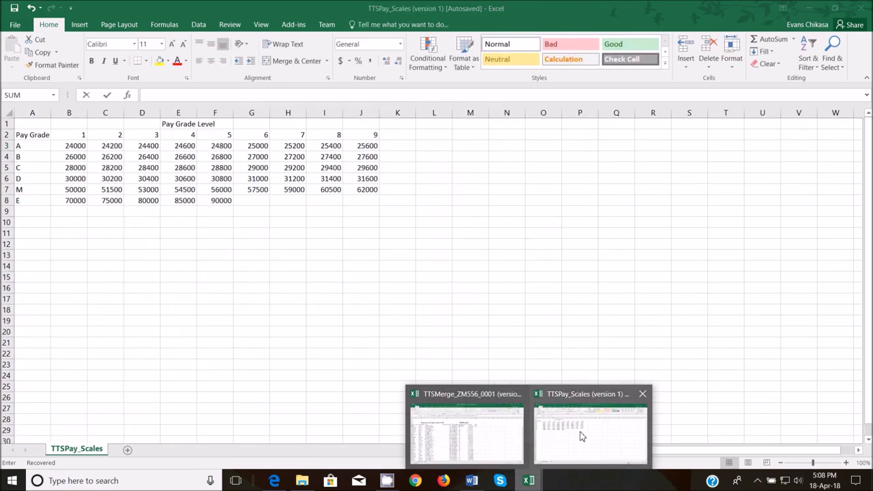
pyautogui.moveTo(39, 134); pyautogui.dragTo(358, 199)
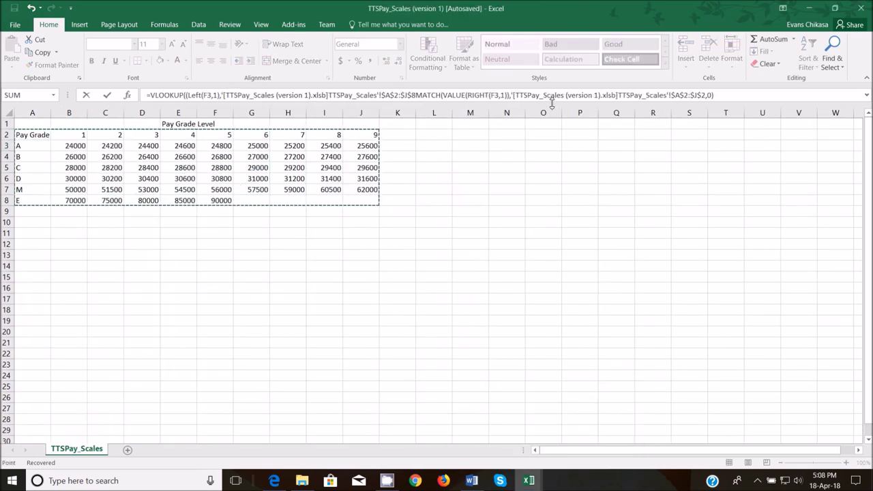
pyautogui.click(418, 96)
pyautogui.write(',')
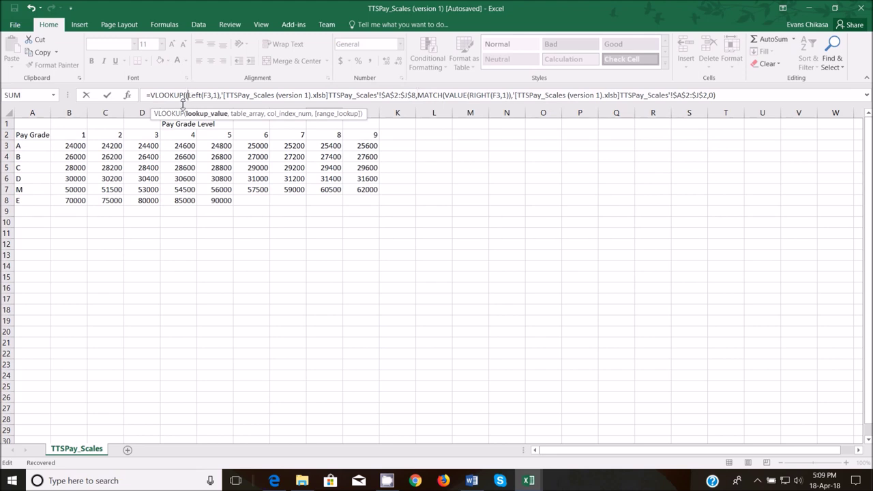
# - Remove the extra bracket and add FALSE as range_lookup, so I3 returns 28400
pyautogui.press('BackSpace')
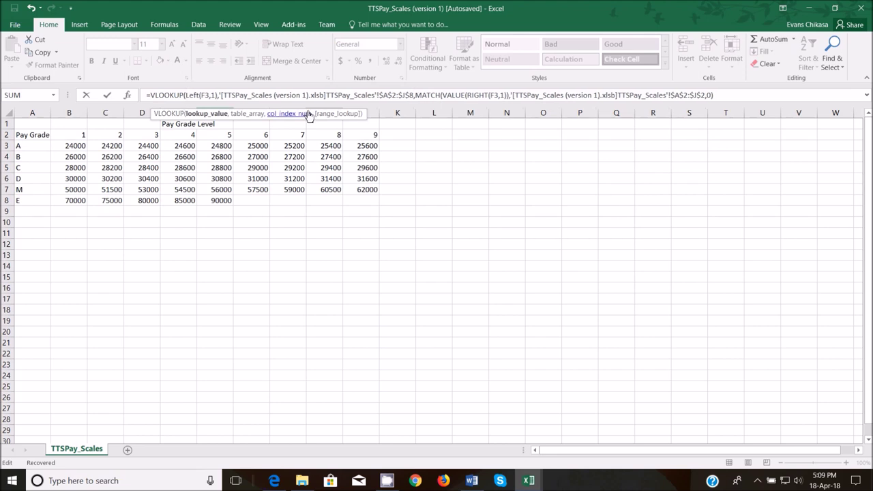
pyautogui.click(315, 91)
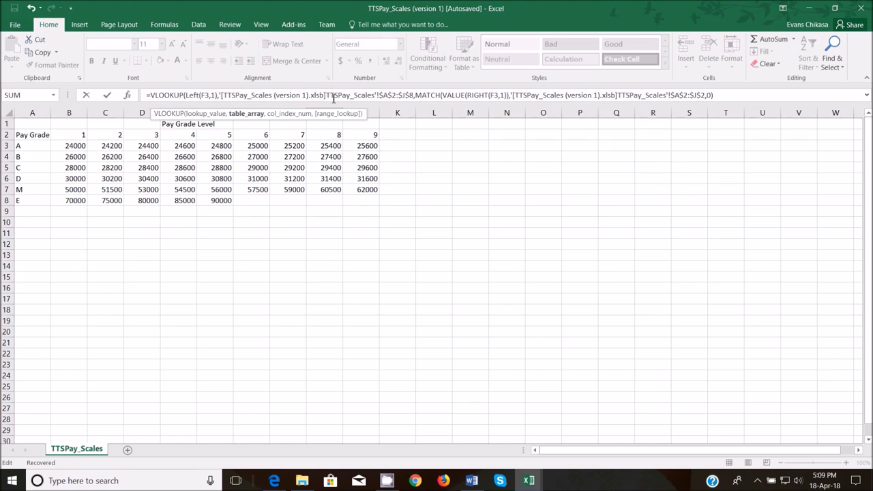
pyautogui.click(432, 95)
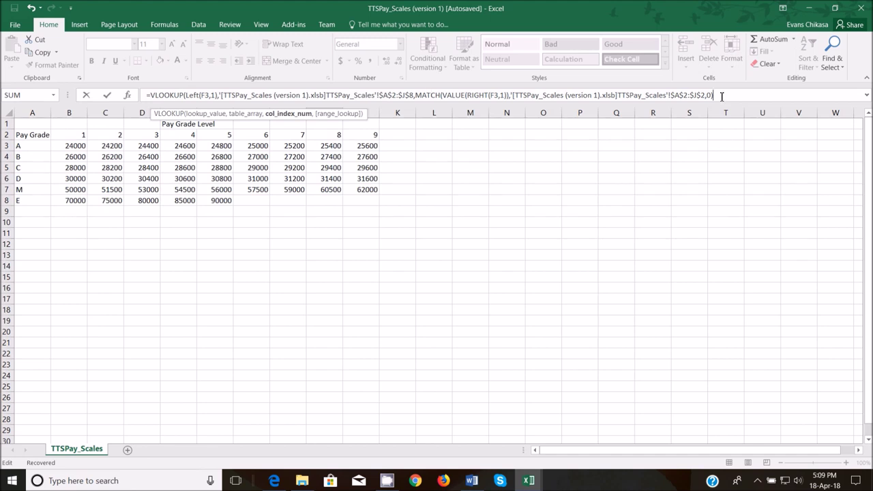
pyautogui.write(',')
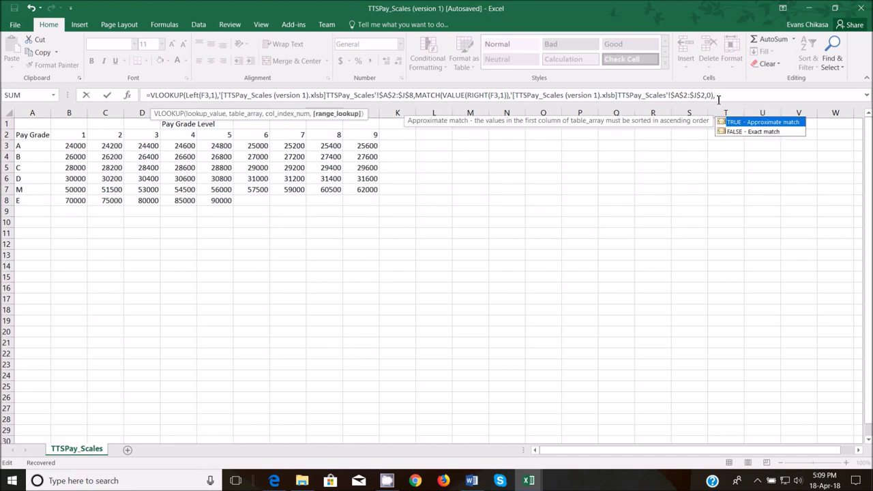
pyautogui.press('Down')
pyautogui.press('Tab')
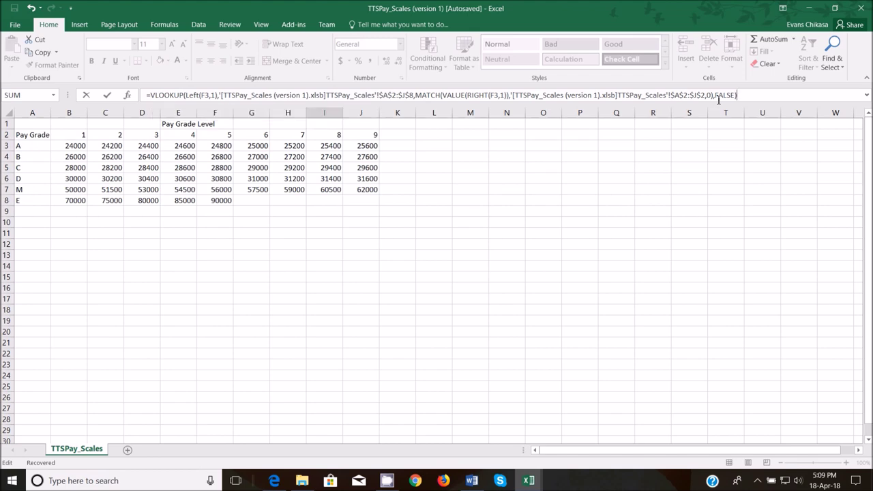
pyautogui.press('Return')
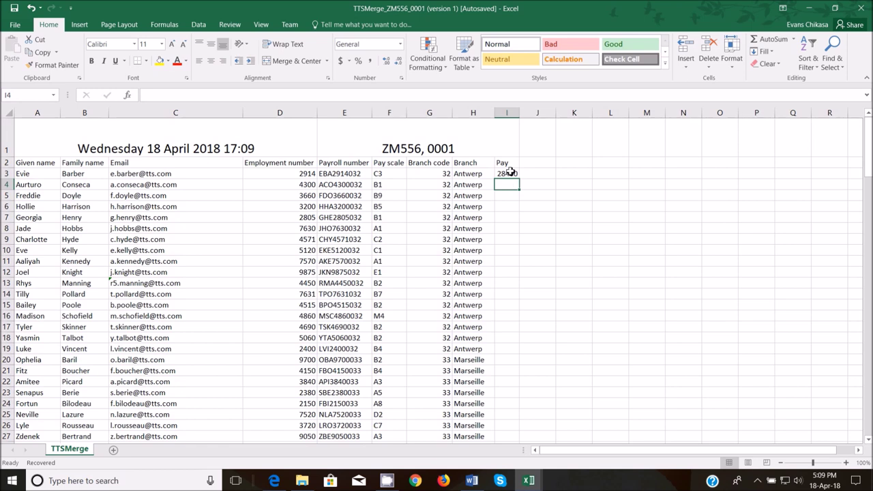
# - Select the Pay cell I3 and check the Euros formatting requirement in the question paper
pyautogui.click(510, 174)
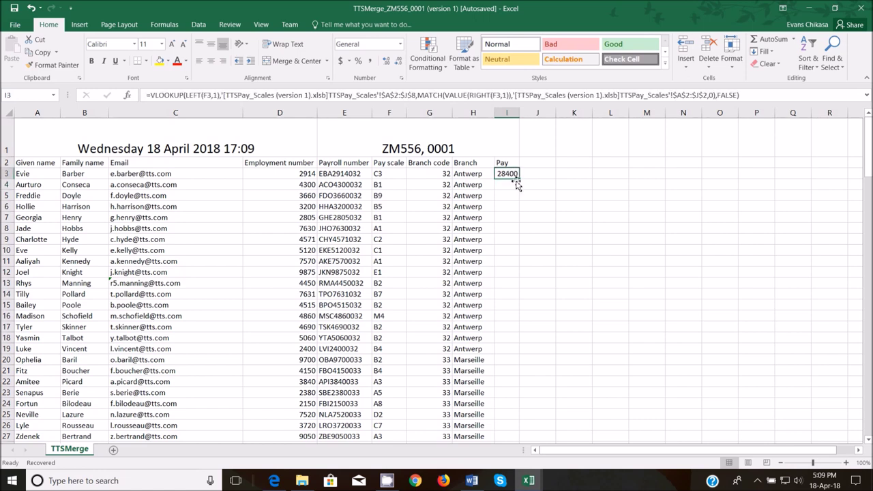
pyautogui.click(279, 476)
pyautogui.moveTo(246, 253); pyautogui.dragTo(519, 265)
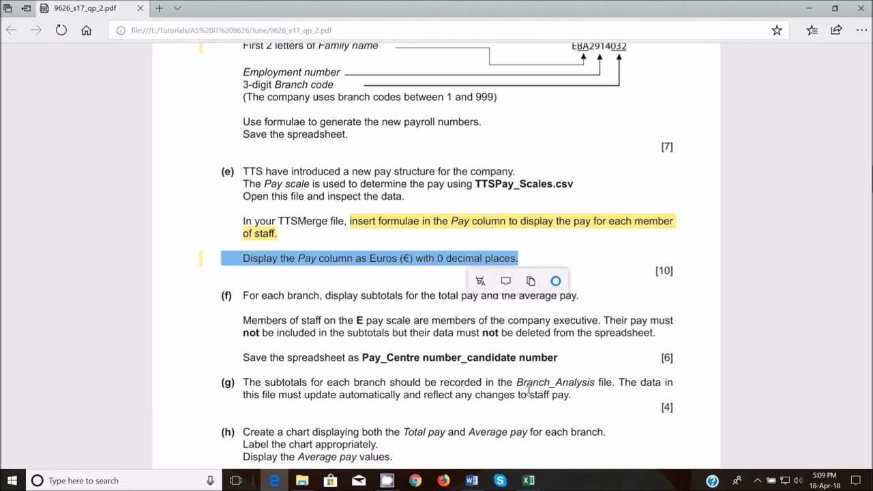
pyautogui.moveTo(529, 480)
pyautogui.moveTo(580, 432)
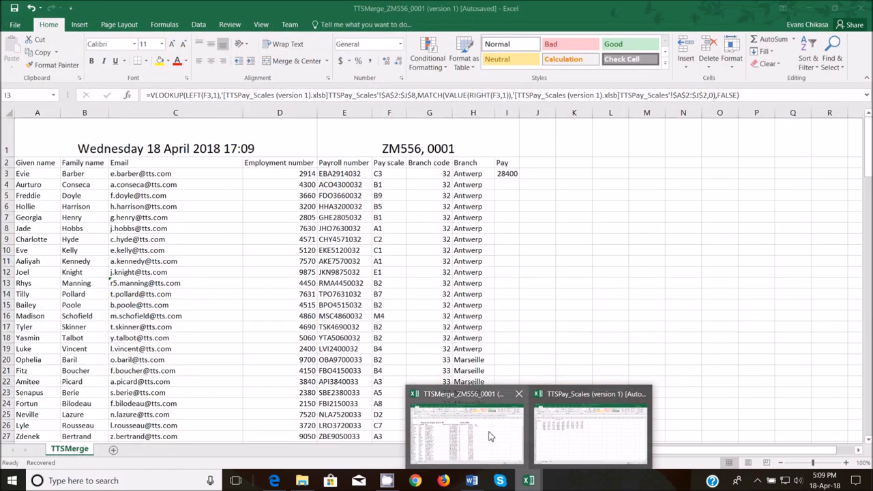
pyautogui.click(490, 436)
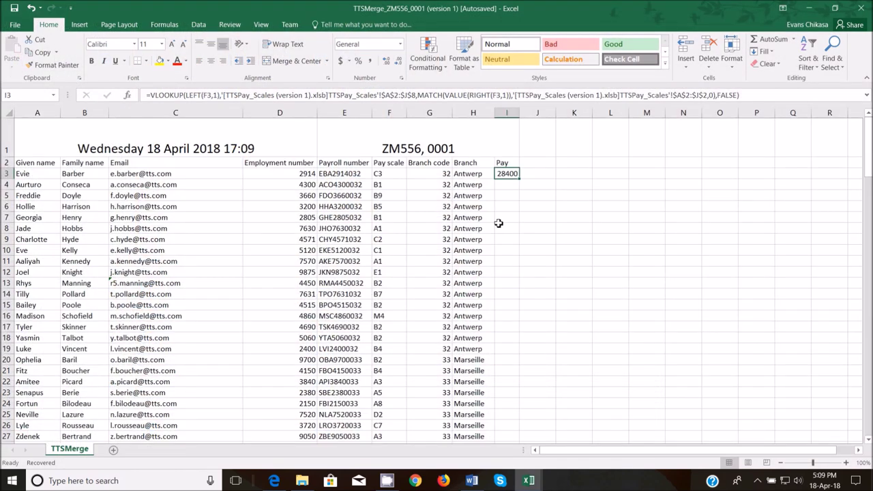
# - Format I3 as Currency with 0 decimal places and the € Euro symbol
pyautogui.click(400, 43)
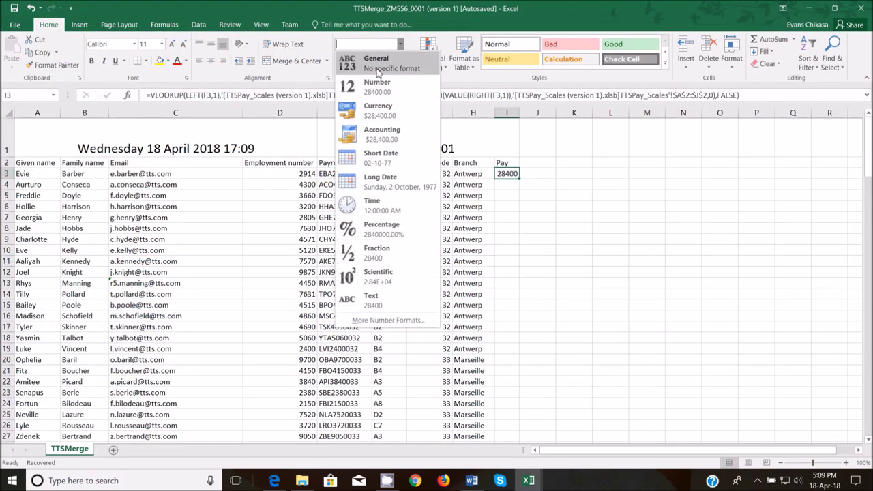
pyautogui.click(396, 322)
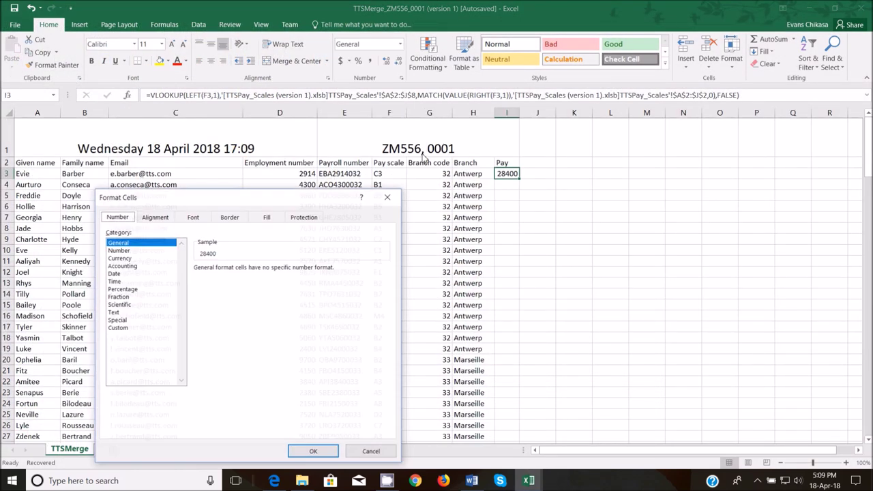
pyautogui.click(128, 259)
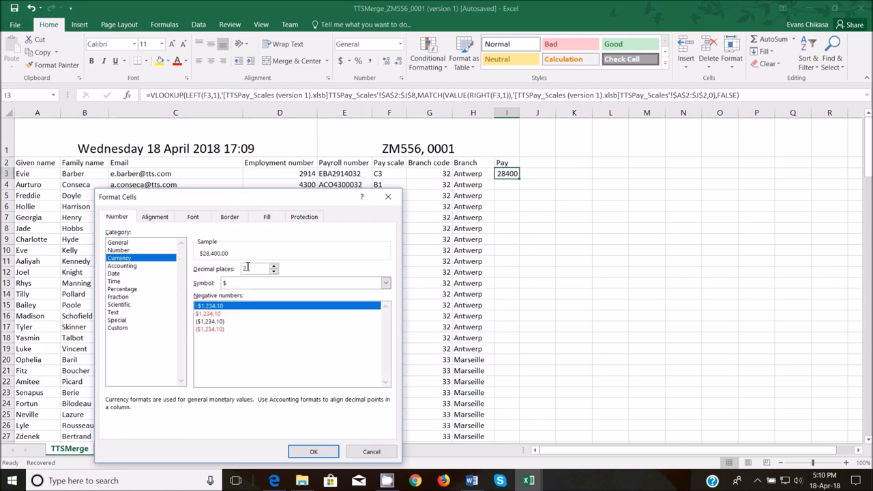
pyautogui.moveTo(274, 480)
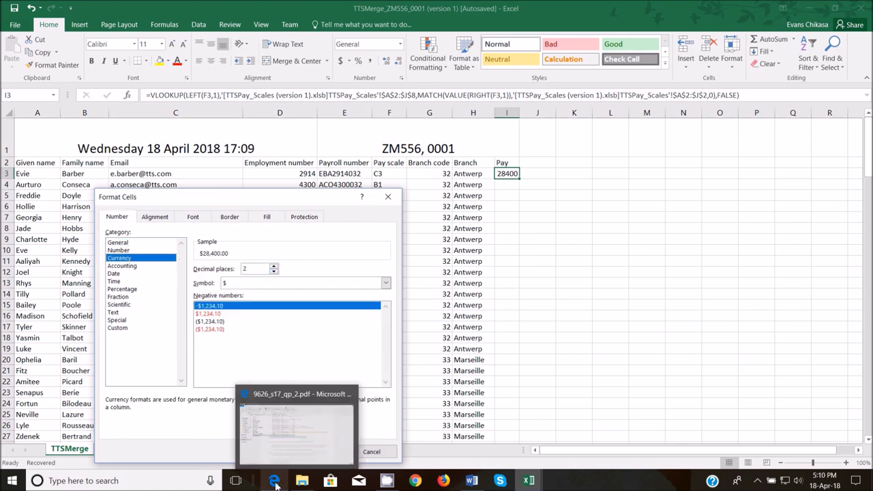
pyautogui.moveTo(276, 433)
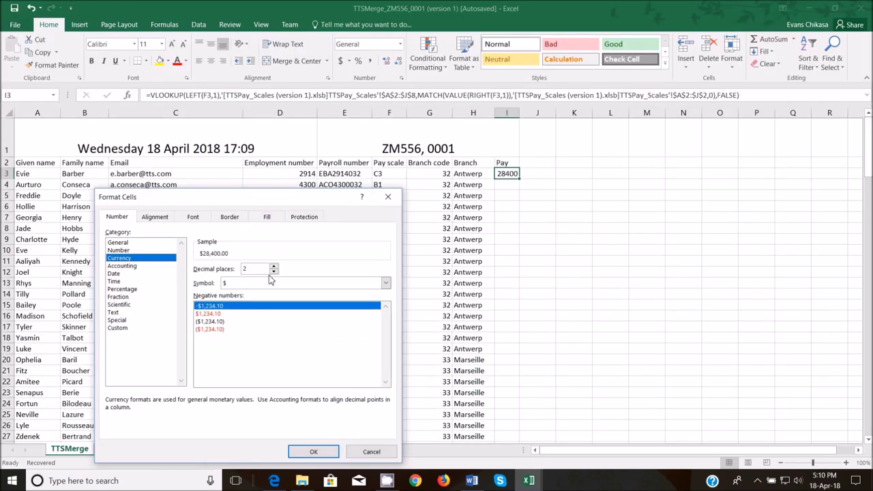
pyautogui.click(273, 272)
pyautogui.click(273, 272)
pyautogui.click(386, 282)
pyautogui.scroll(-20, 259, 320)
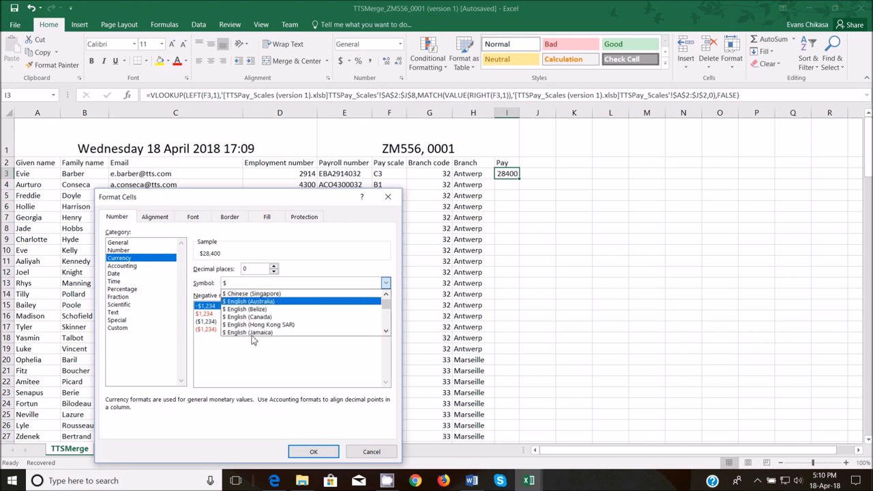
pyautogui.scroll(-15, 266, 312)
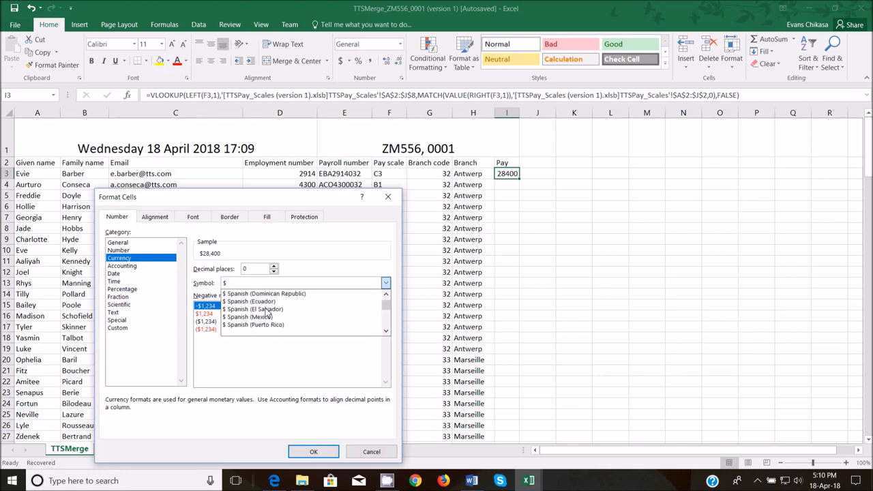
pyautogui.scroll(-5, 266, 312)
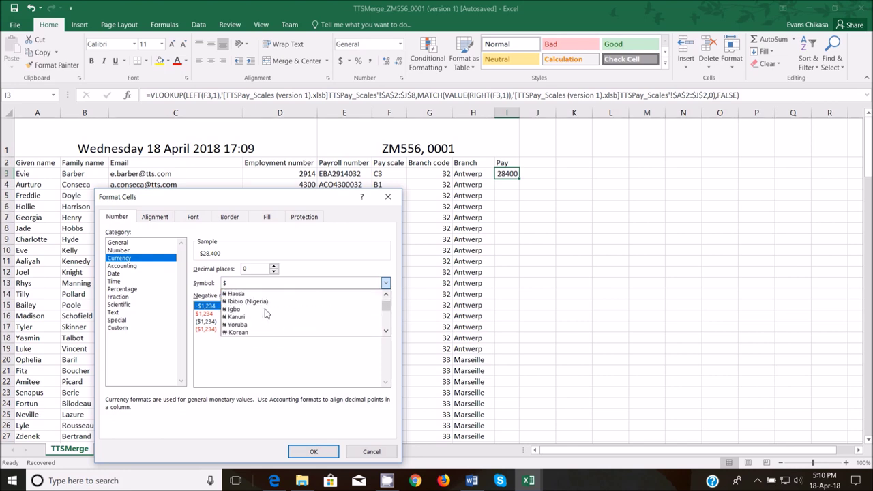
pyautogui.scroll(-5, 266, 314)
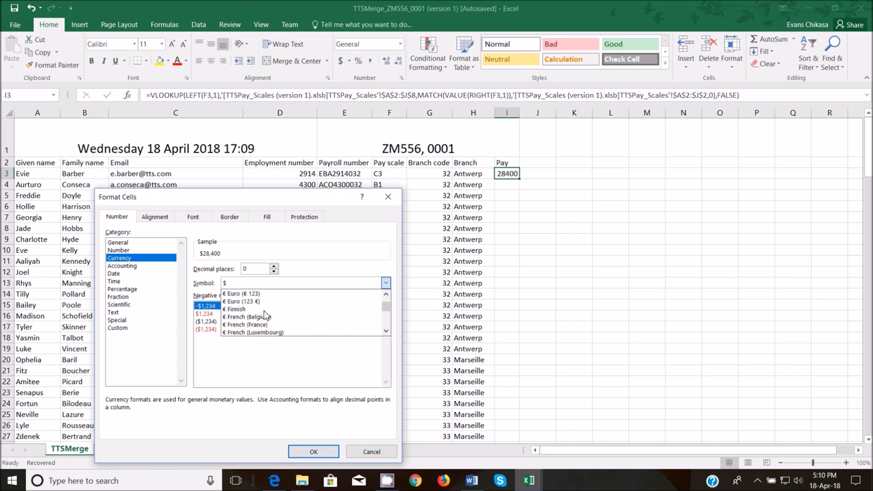
pyautogui.click(248, 310)
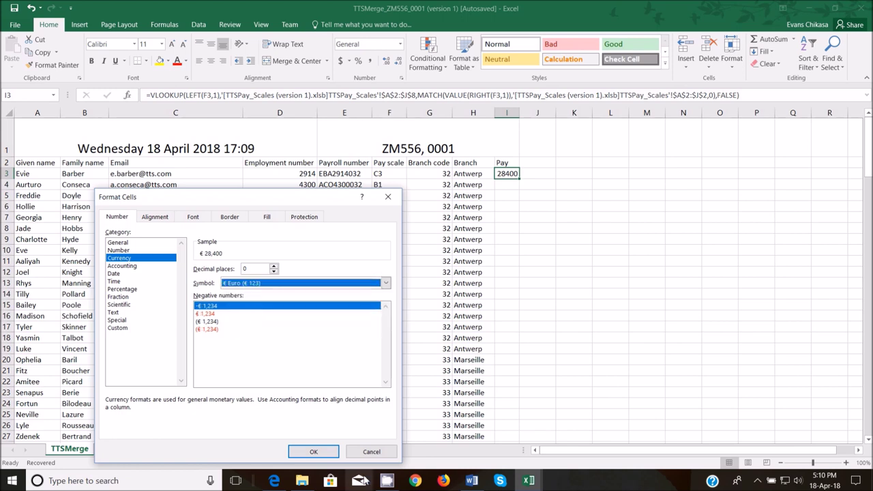
pyautogui.click(319, 451)
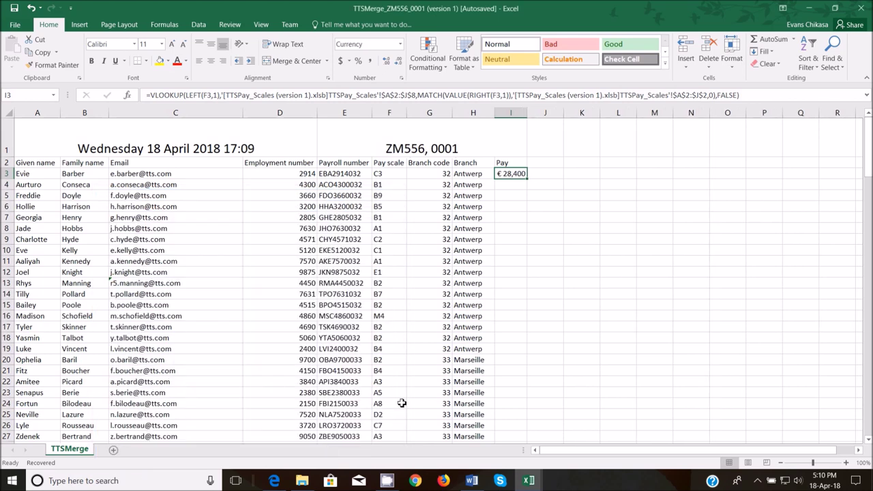
# - Fill the Pay formula down the whole column and check the results
pyautogui.doubleClick(527, 178)
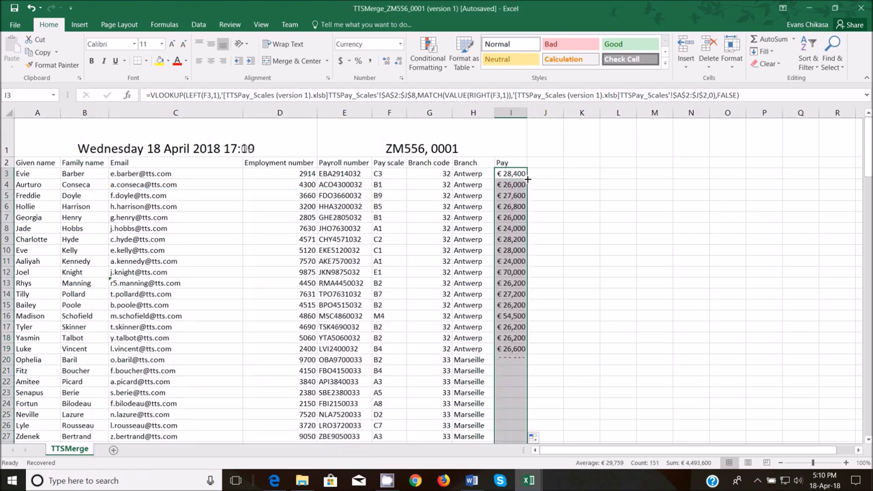
pyautogui.scroll(-5, 477, 277)
pyautogui.scroll(-7, 486, 289)
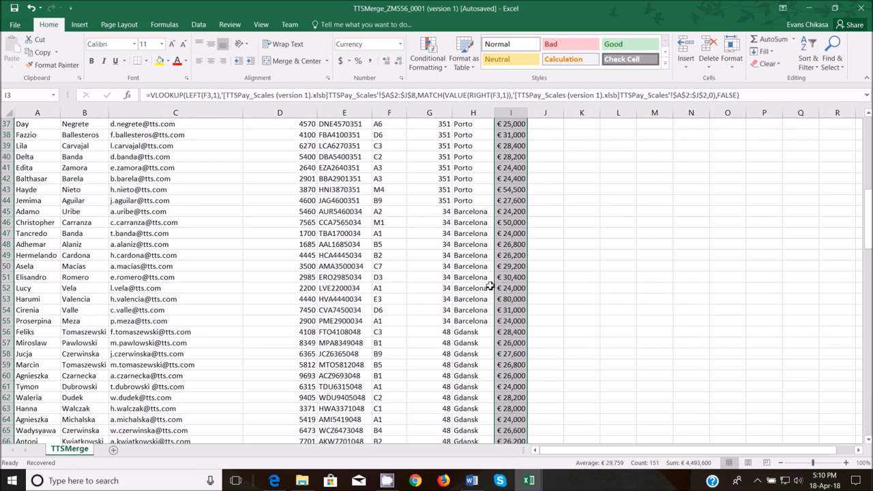
pyautogui.scroll(12, 475, 272)
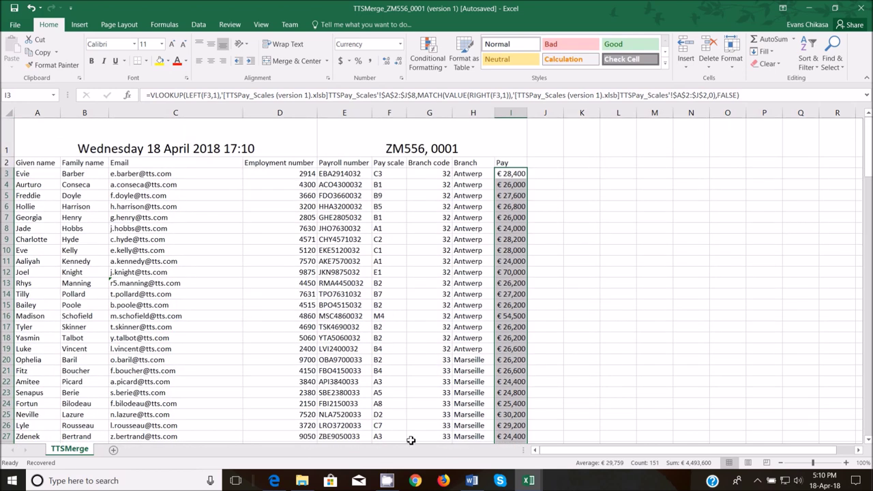
pyautogui.click(273, 480)
# - Highlight 'total pay' in yellow and 'average pay' in light blue in task (f)
pyautogui.scroll(-3, 351, 293)
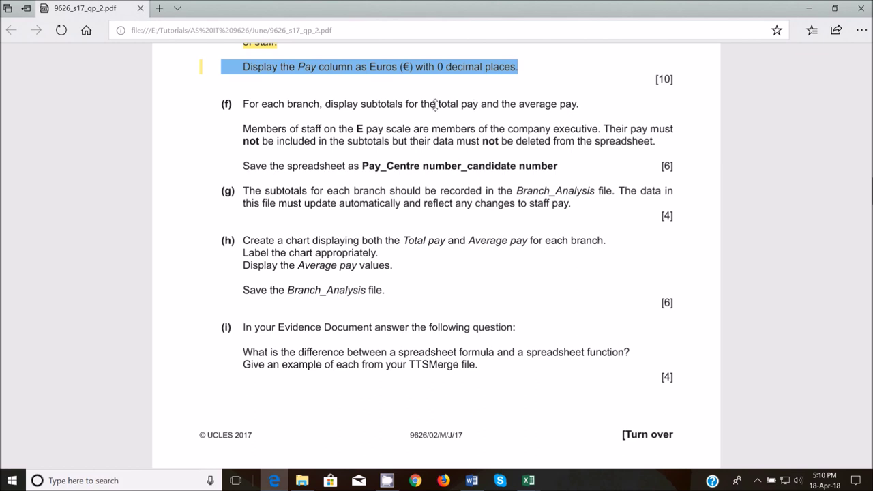
pyautogui.moveTo(438, 105); pyautogui.dragTo(479, 106)
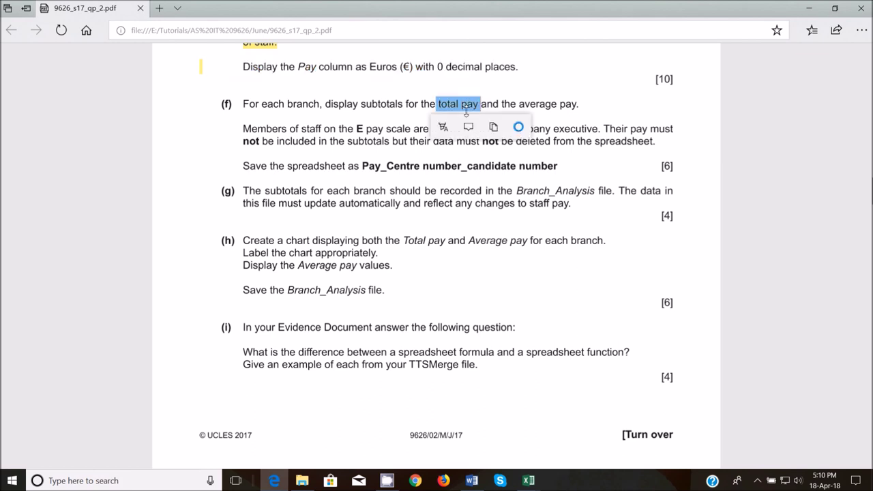
pyautogui.click(443, 127)
pyautogui.click(443, 156)
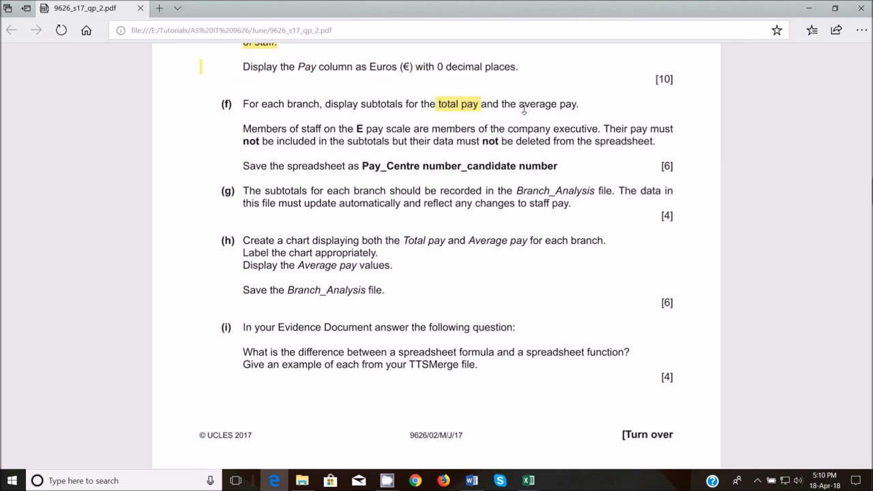
pyautogui.moveTo(520, 104); pyautogui.dragTo(577, 103)
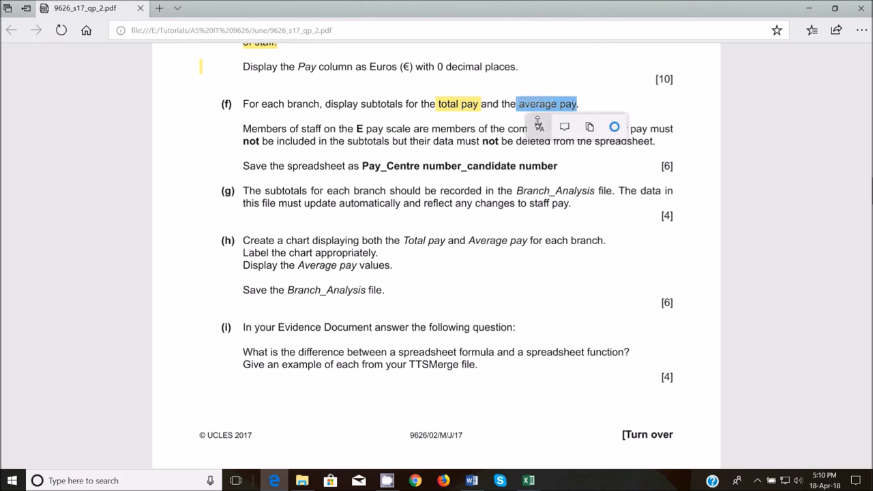
pyautogui.click(539, 127)
pyautogui.click(536, 197)
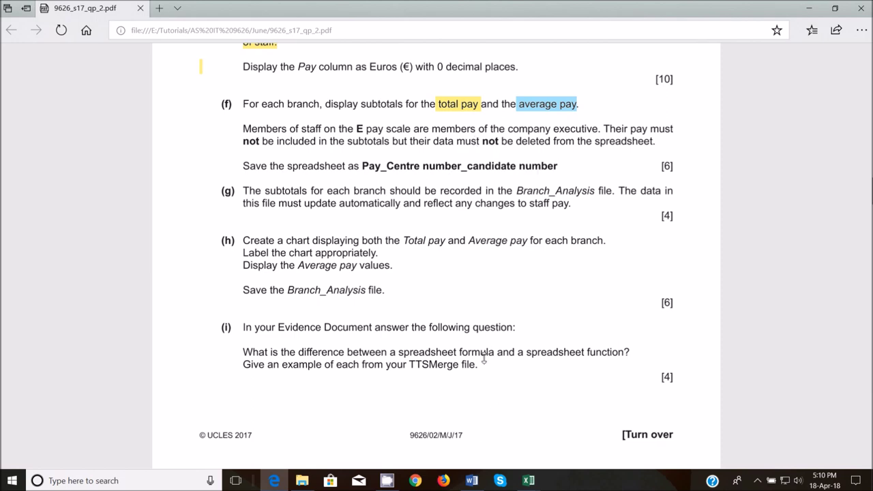
# - Return to the TTSMerge workbook with a cell inside the staff data selected
pyautogui.moveTo(528, 479)
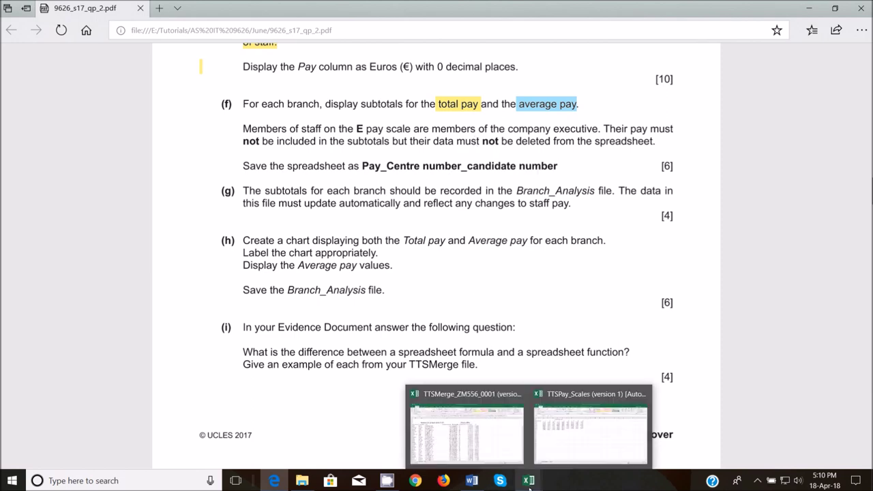
pyautogui.moveTo(499, 438)
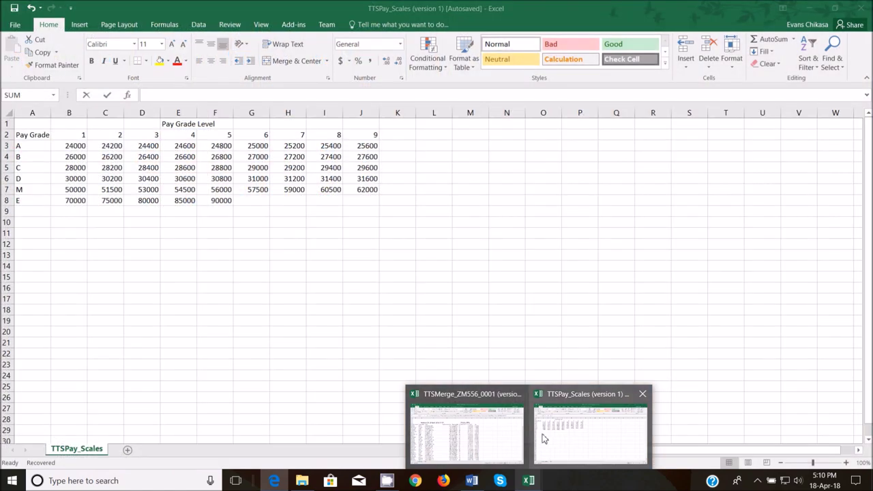
pyautogui.click(497, 435)
pyautogui.click(468, 185)
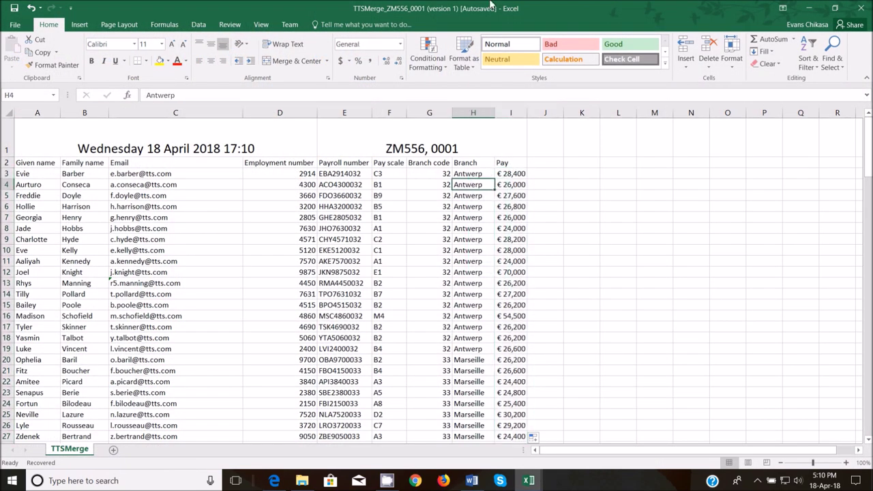
# - Add Sum subtotals of Pay at each change in Branch
pyautogui.click(199, 24)
pyautogui.click(802, 60)
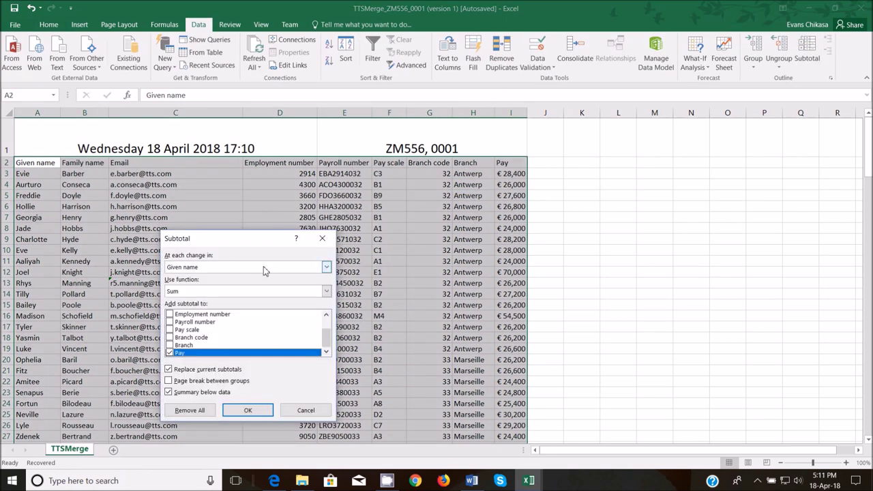
pyautogui.click(264, 268)
pyautogui.scroll(-3, 205, 300)
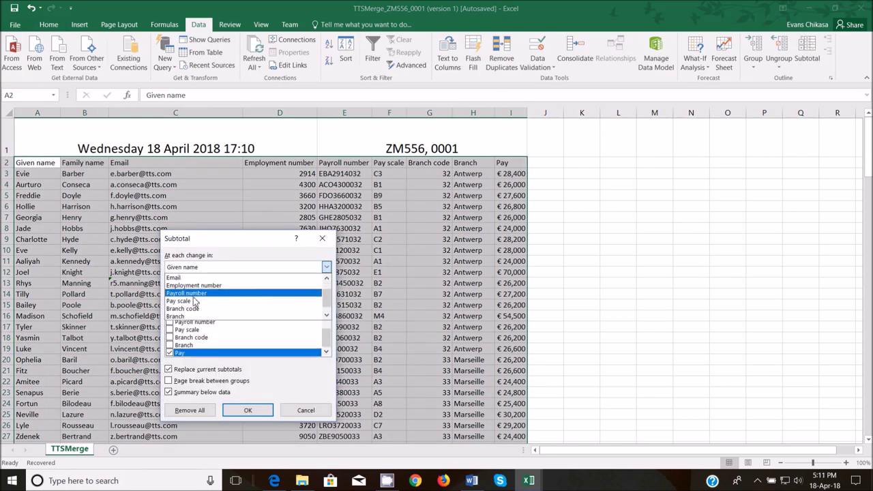
pyautogui.click(197, 310)
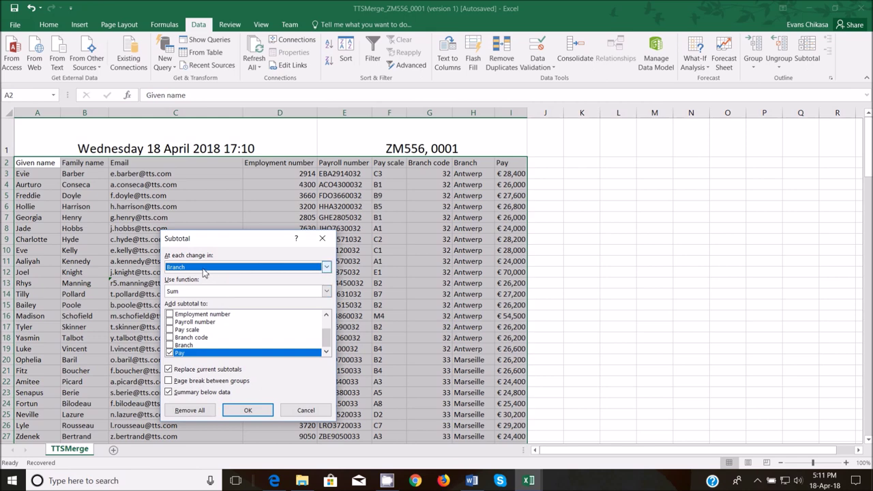
pyautogui.click(252, 410)
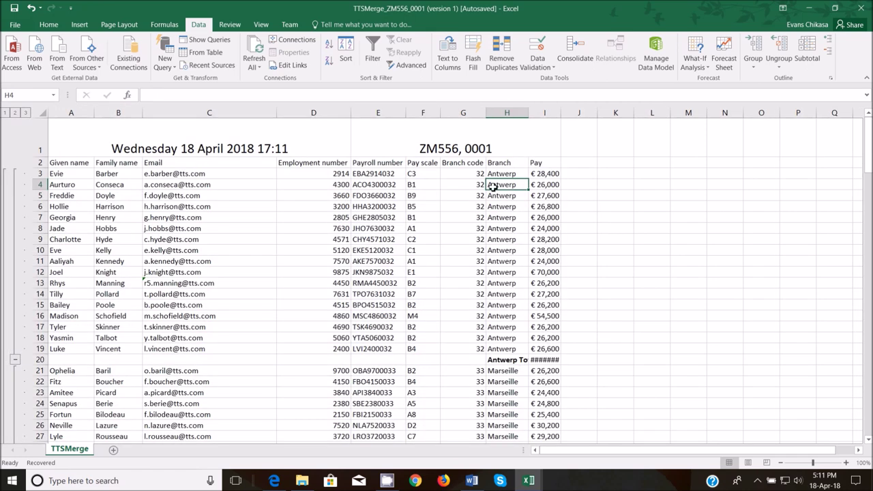
# - Autofit all column widths across the whole sheet
pyautogui.click(44, 117)
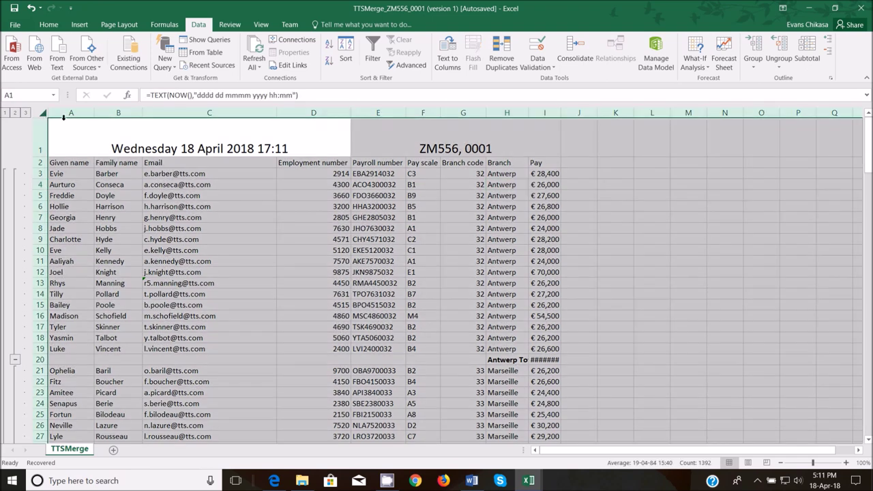
pyautogui.doubleClick(93, 114)
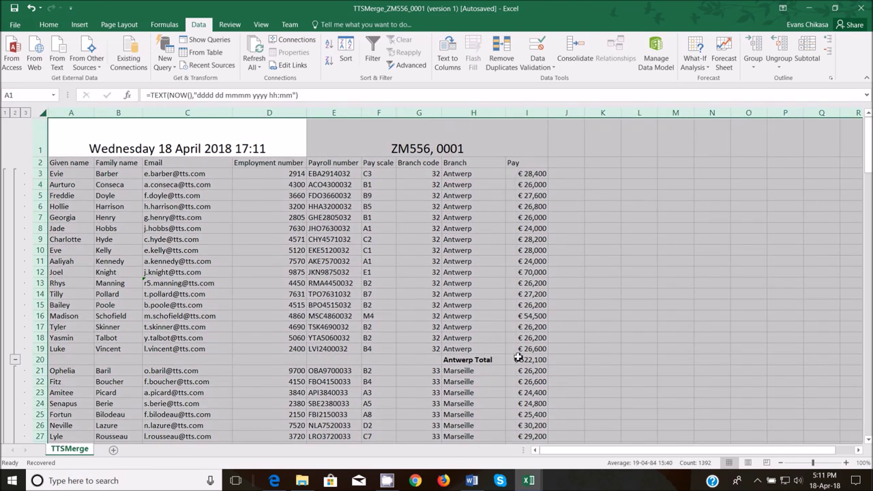
pyautogui.scroll(-13, 511, 355)
pyautogui.scroll(13, 499, 251)
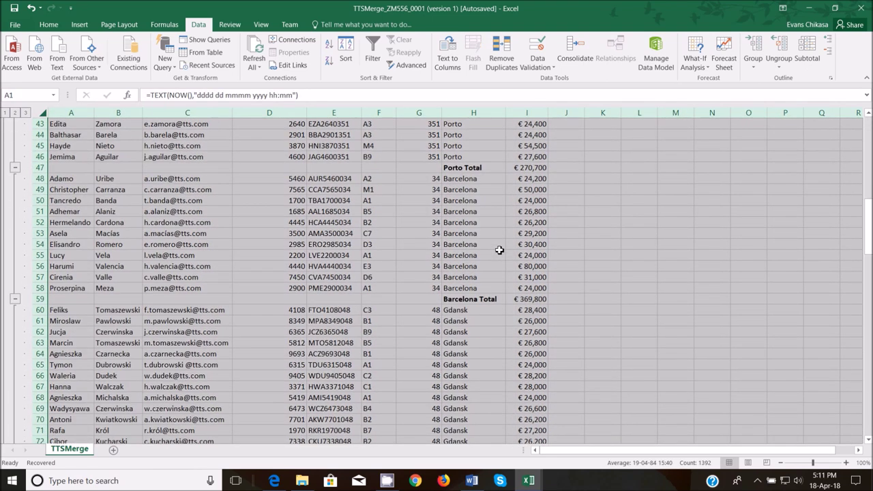
pyautogui.click(468, 205)
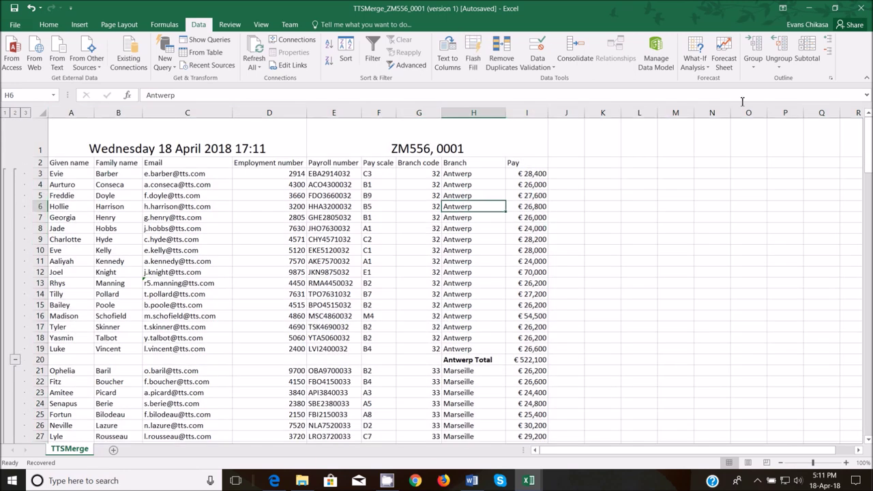
# - Add Average Pay subtotals per branch without replacing the existing Sum subtotals
pyautogui.click(810, 61)
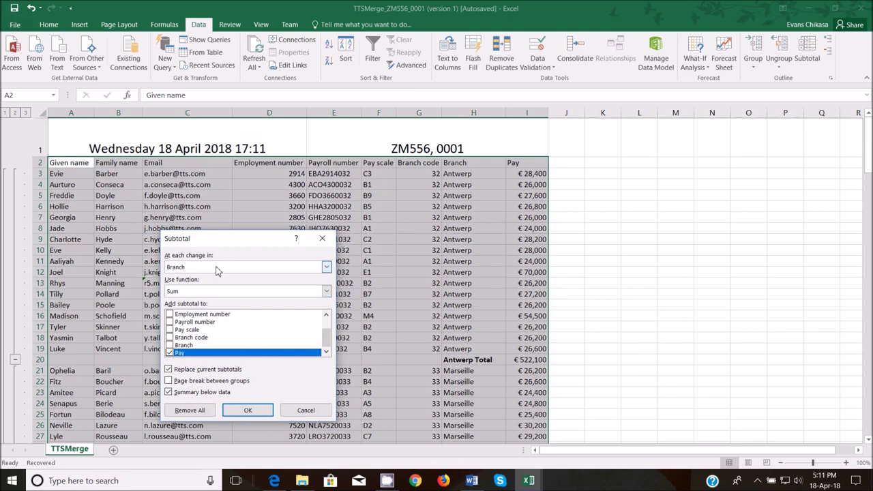
pyautogui.click(210, 294)
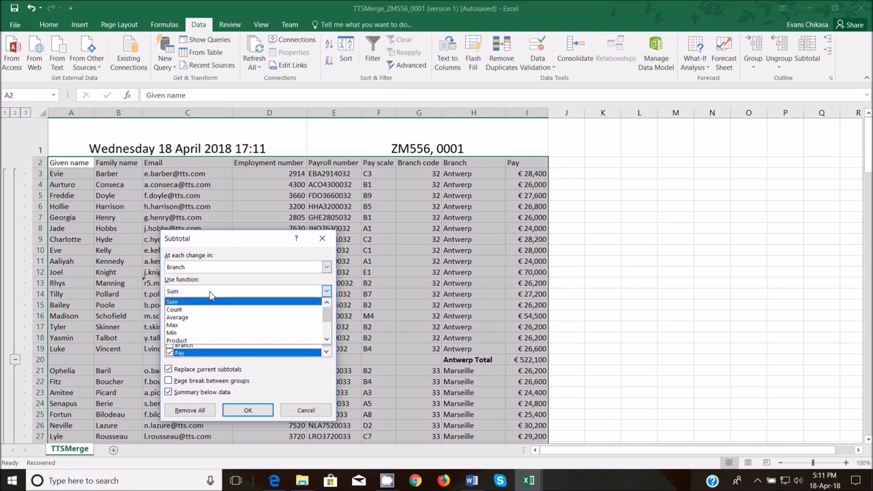
pyautogui.click(189, 317)
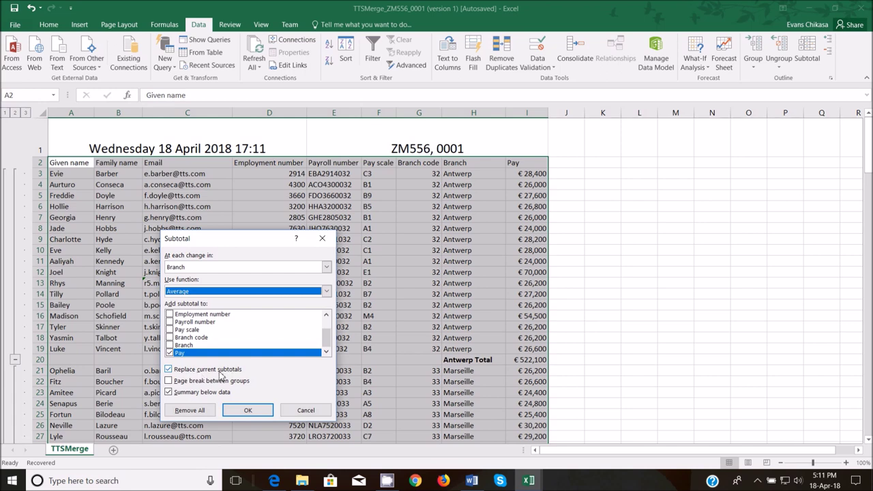
pyautogui.click(169, 369)
pyautogui.click(262, 414)
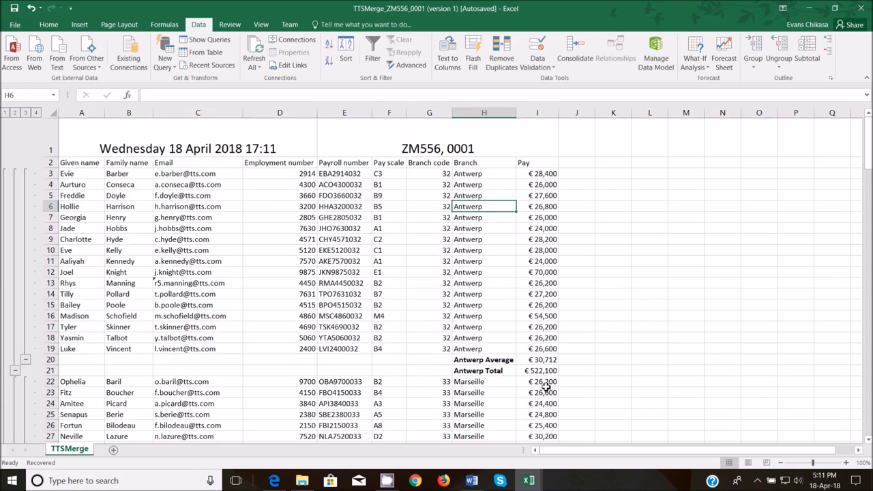
# - Recheck the Subtotal settings, cancel unchanged, and review the branch averages
pyautogui.click(811, 53)
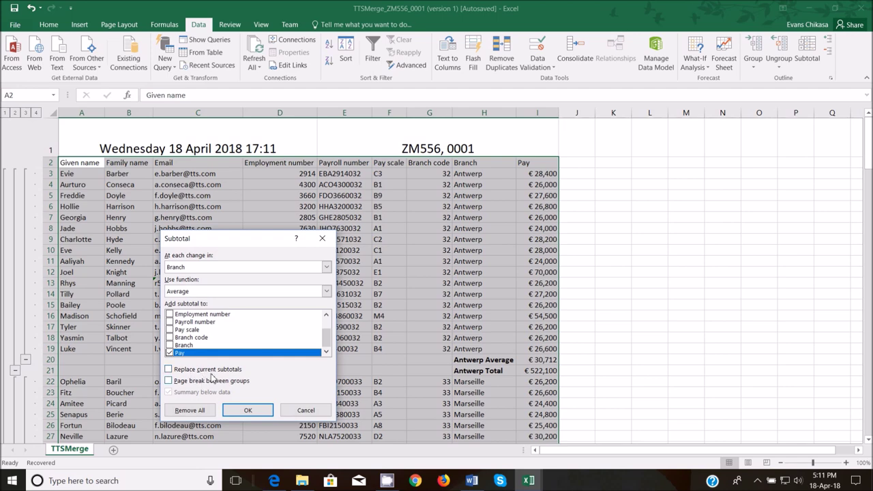
pyautogui.click(294, 411)
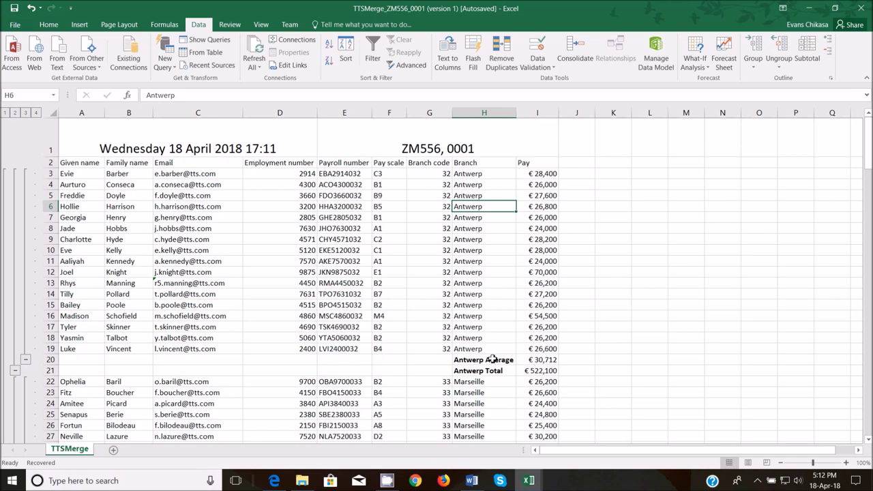
pyautogui.click(802, 49)
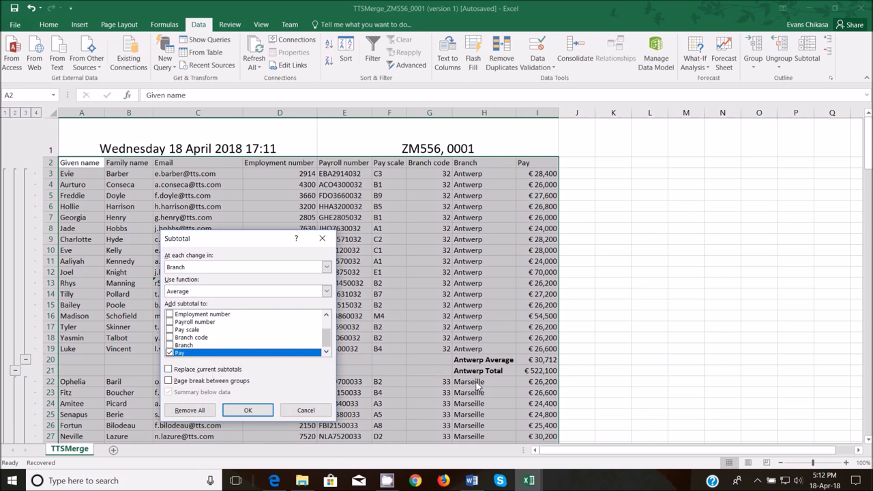
pyautogui.click(306, 409)
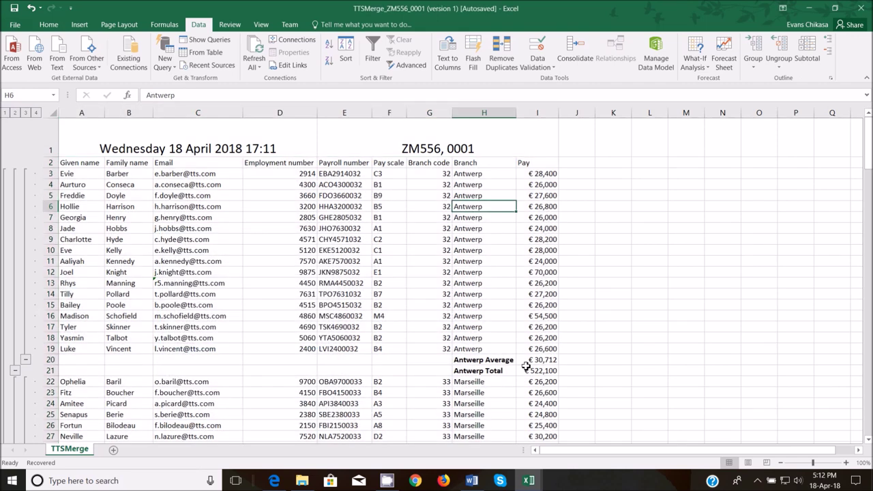
pyautogui.scroll(-9, 518, 372)
pyautogui.scroll(-20, 491, 320)
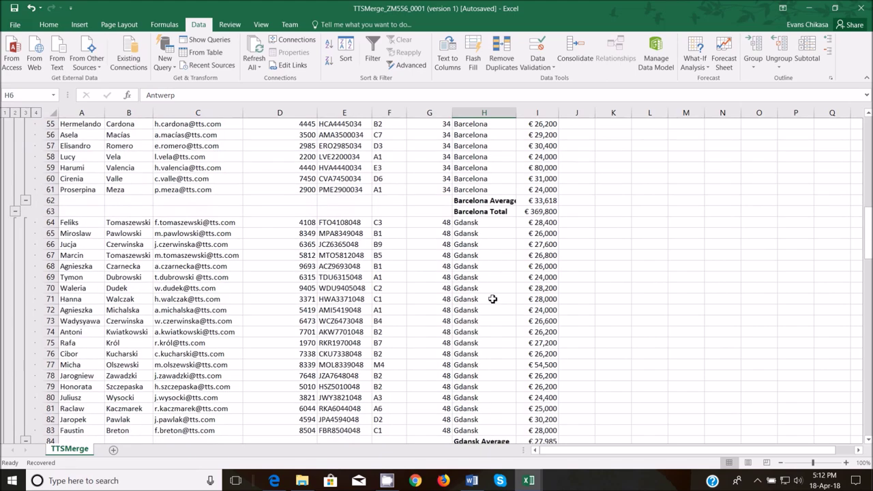
# - Highlight the 'Members of staff on the E pay scale' paragraph in light blue
pyautogui.click(274, 480)
pyautogui.moveTo(242, 124); pyautogui.dragTo(286, 134)
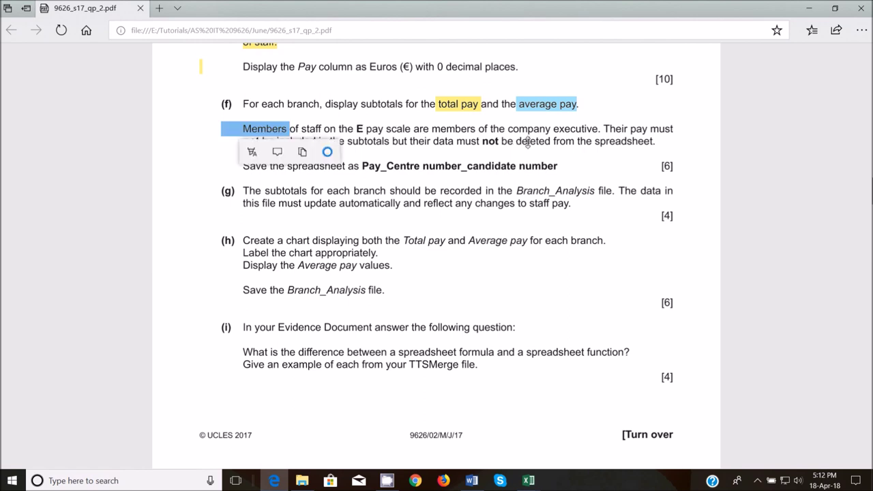
pyautogui.moveTo(602, 128); pyautogui.dragTo(623, 150)
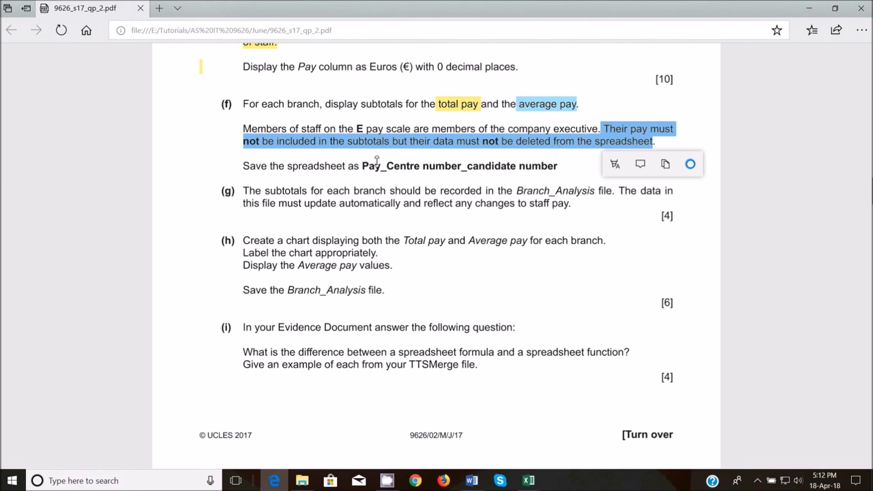
pyautogui.moveTo(244, 127); pyautogui.dragTo(626, 141)
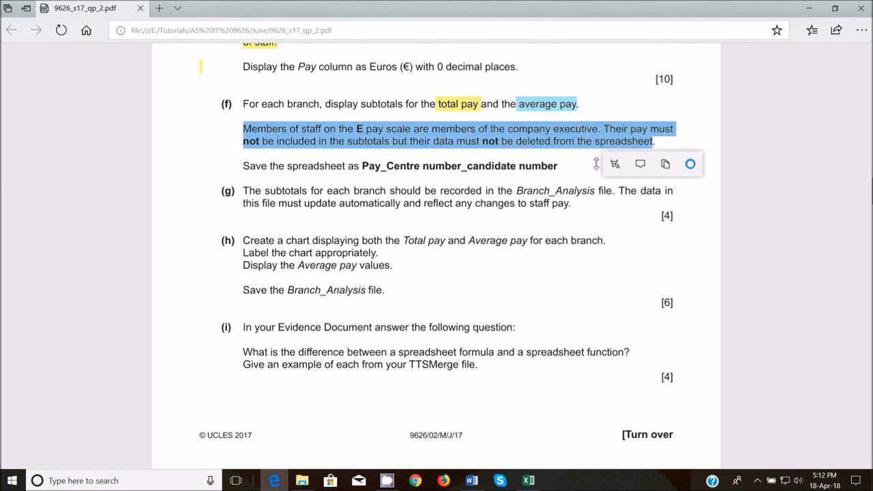
pyautogui.click(614, 164)
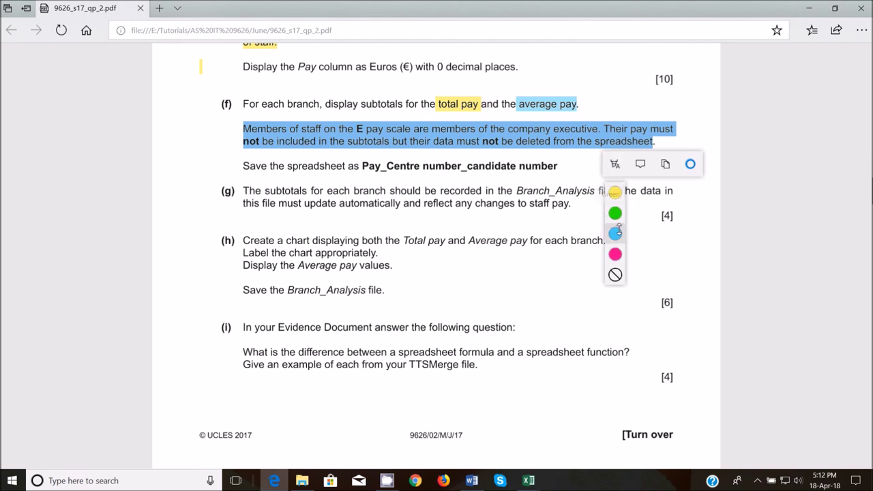
pyautogui.click(615, 233)
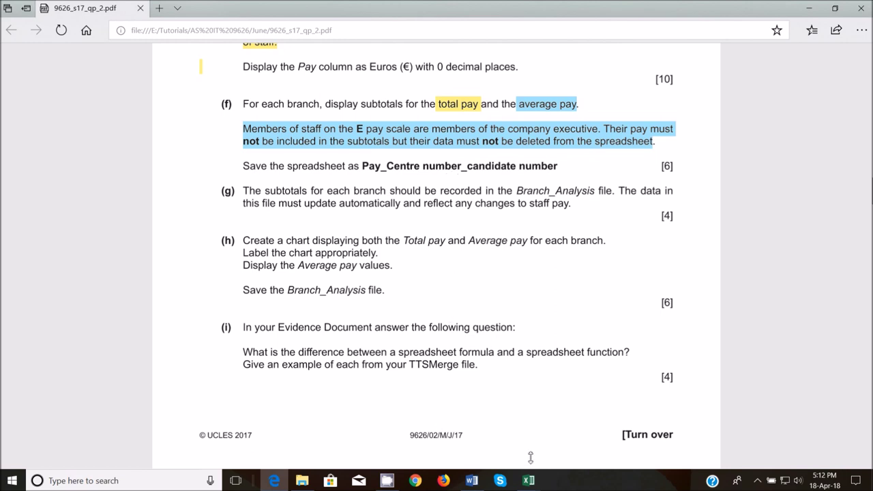
pyautogui.moveTo(528, 480)
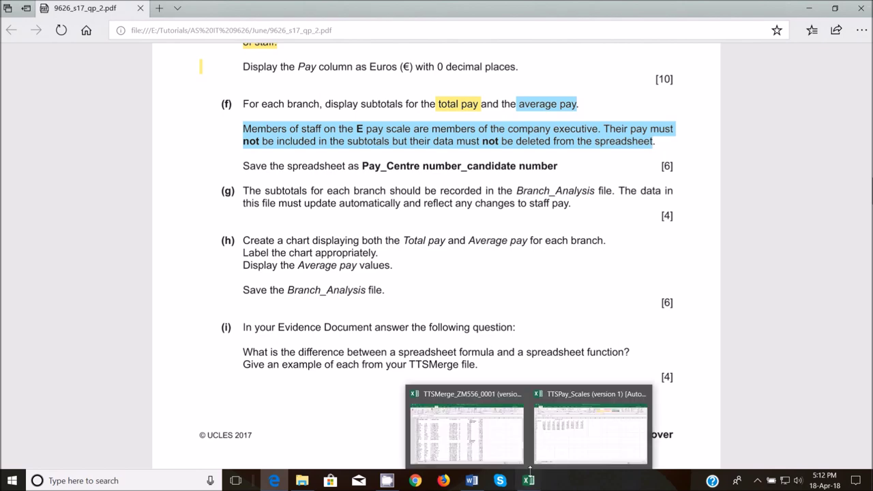
pyautogui.click(508, 435)
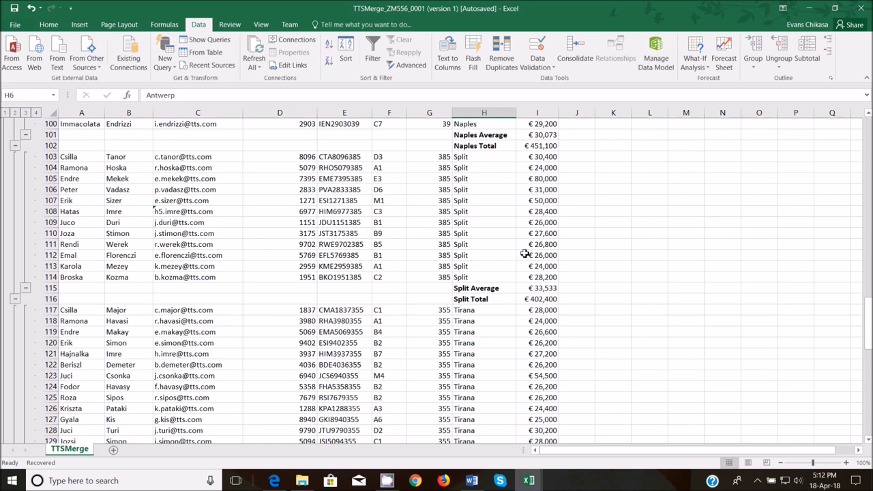
pyautogui.scroll(-10, 525, 255)
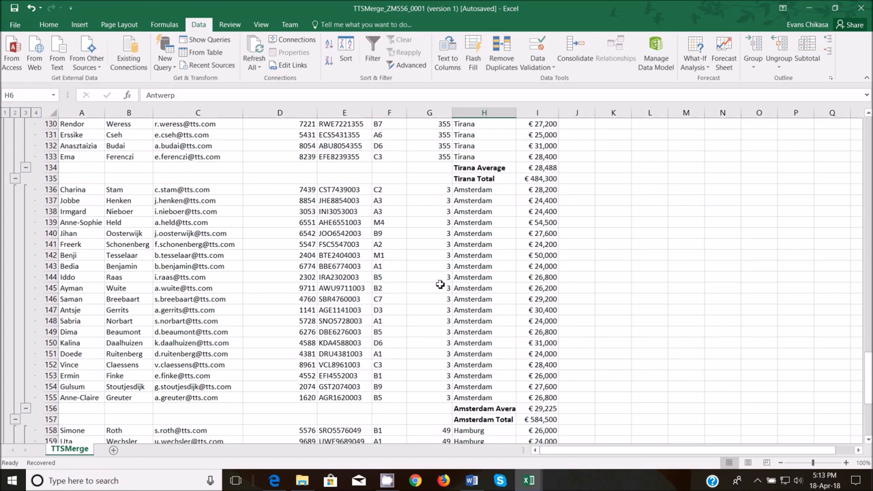
pyautogui.scroll(-8, 414, 332)
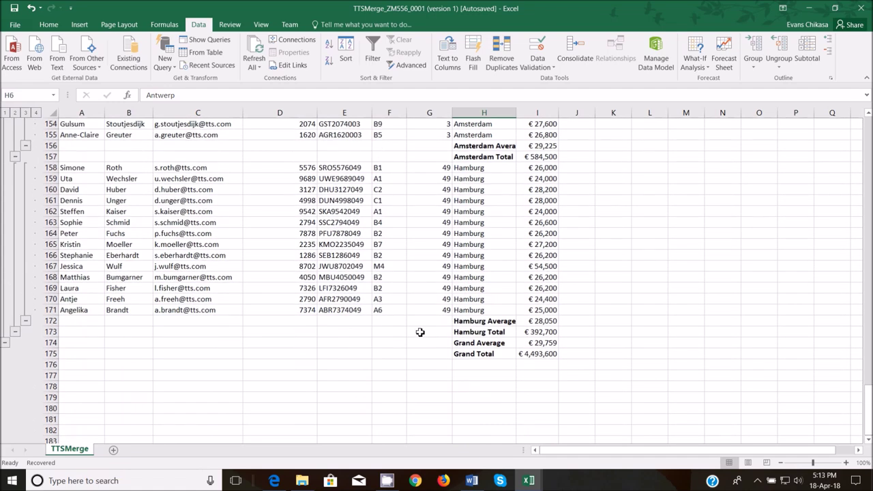
pyautogui.scroll(9, 419, 328)
pyautogui.scroll(8, 409, 232)
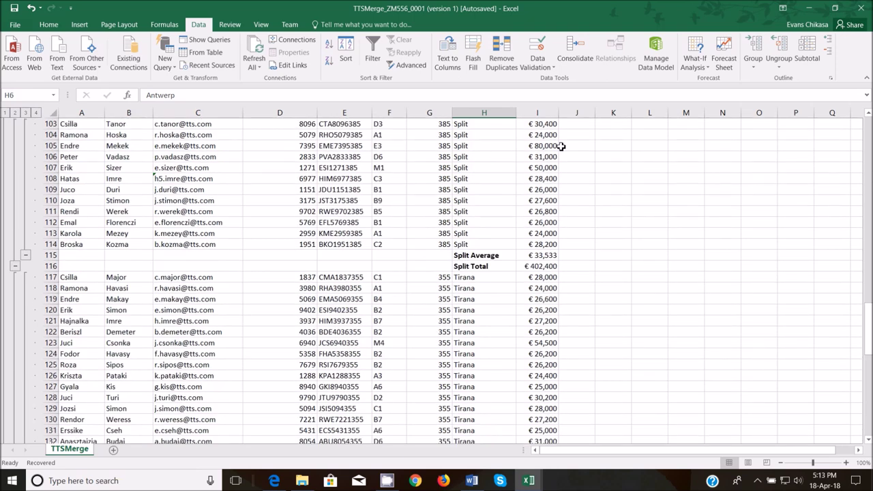
pyautogui.scroll(4, 491, 175)
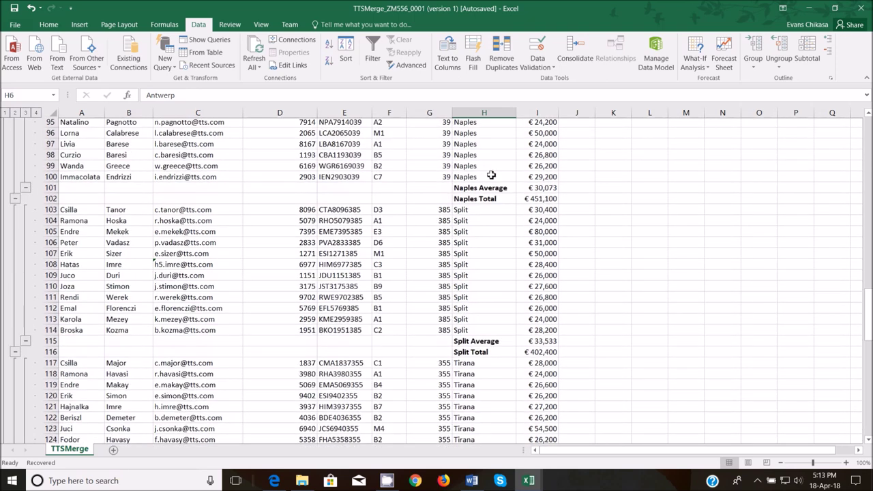
pyautogui.scroll(3, 391, 207)
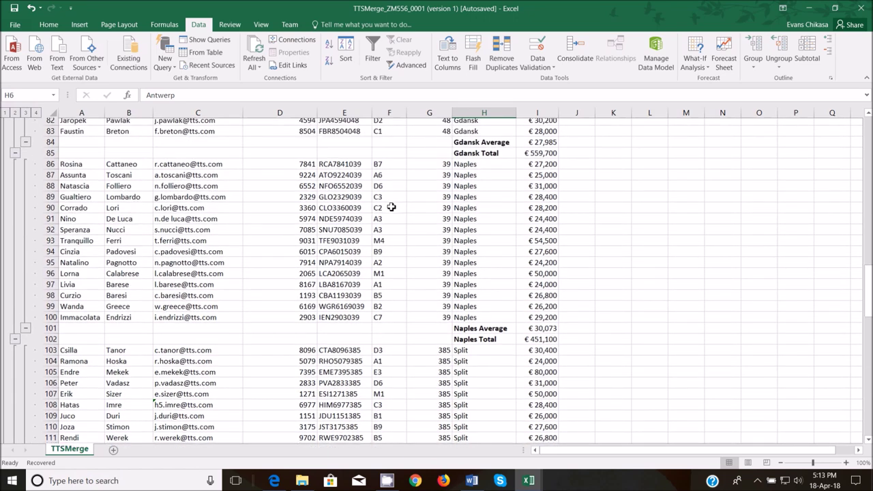
pyautogui.scroll(4, 392, 211)
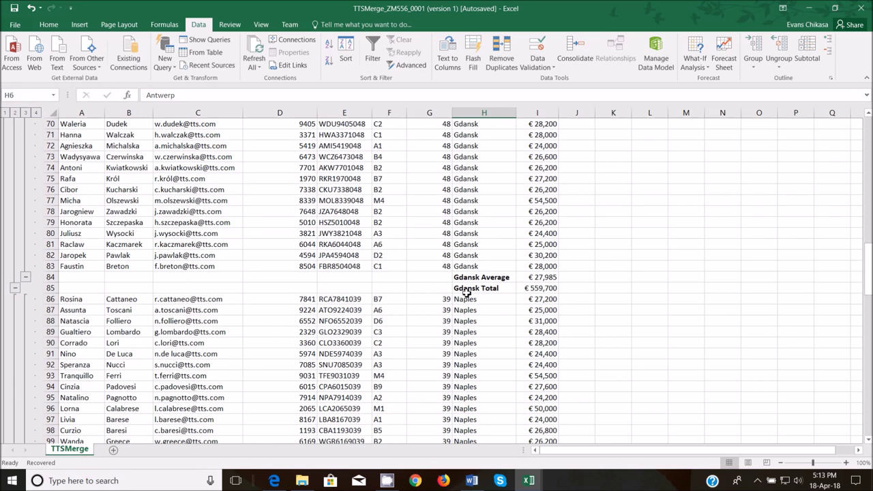
pyautogui.scroll(-4, 466, 292)
pyautogui.scroll(-4, 470, 278)
pyautogui.scroll(11, 473, 276)
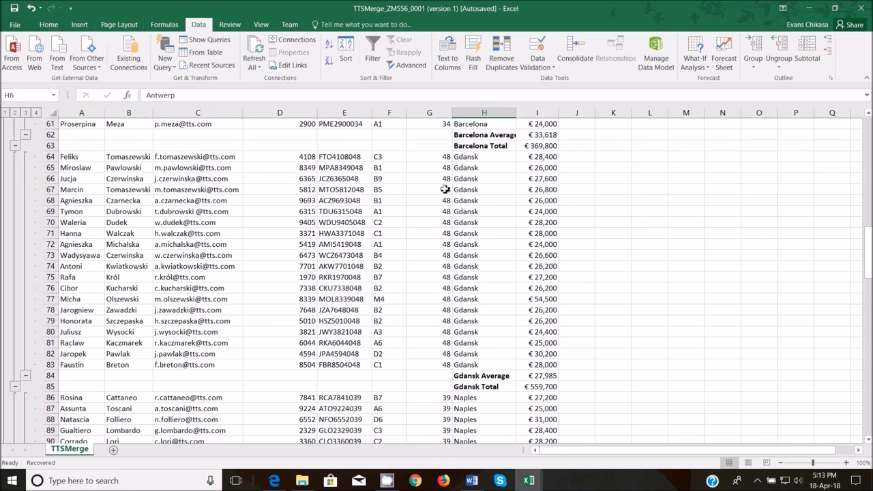
pyautogui.scroll(16, 381, 198)
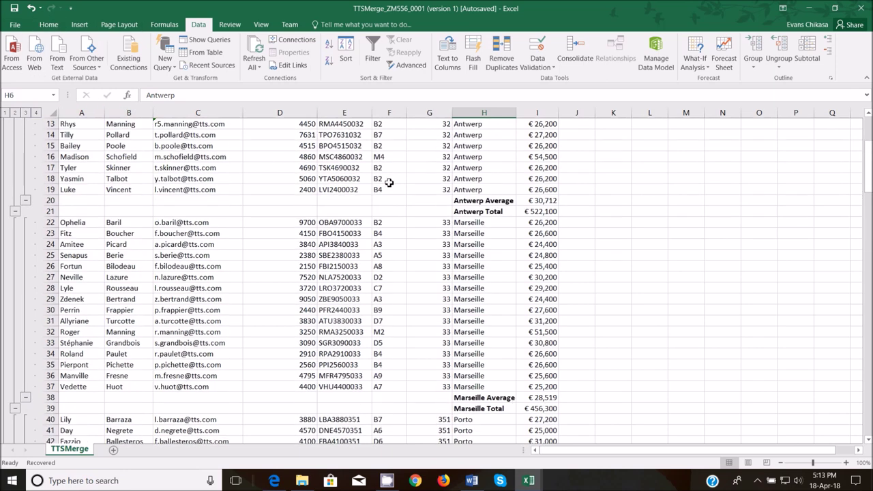
pyautogui.scroll(4, 389, 182)
pyautogui.click(476, 162)
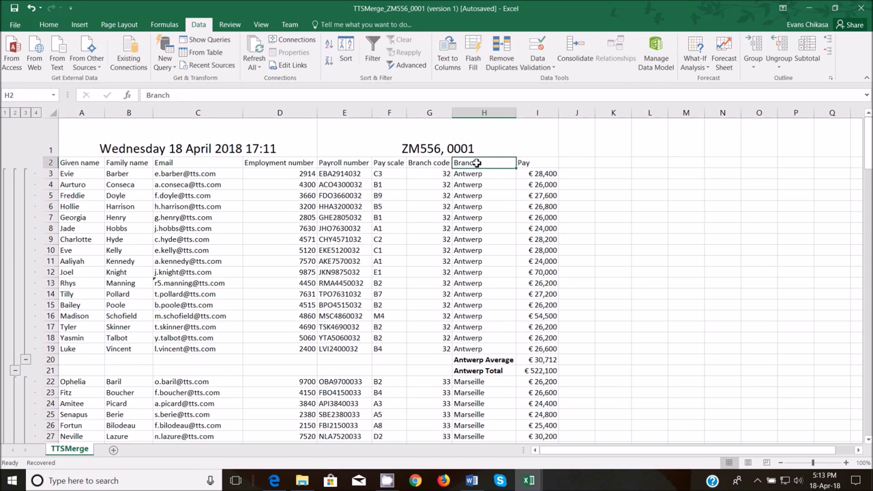
# - Filter the Pay scale column with Does Not Contain 'E', leaving 169 of 172 records
pyautogui.click(49, 24)
pyautogui.click(808, 60)
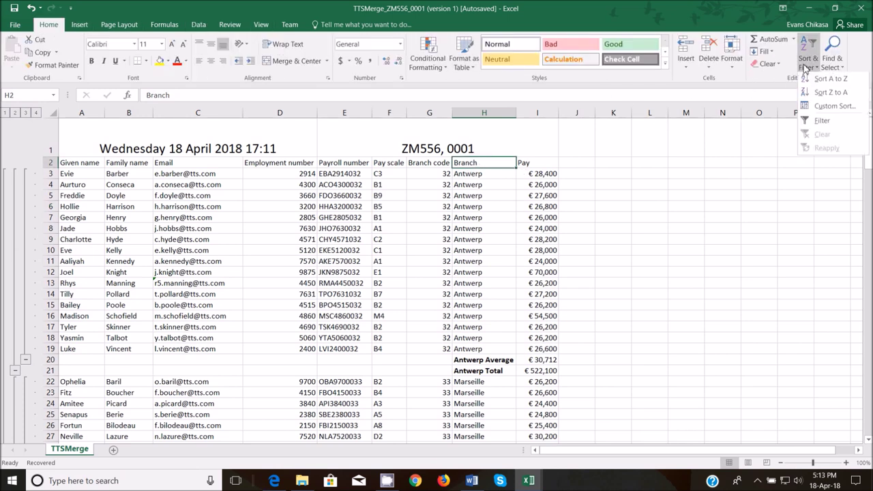
pyautogui.click(821, 122)
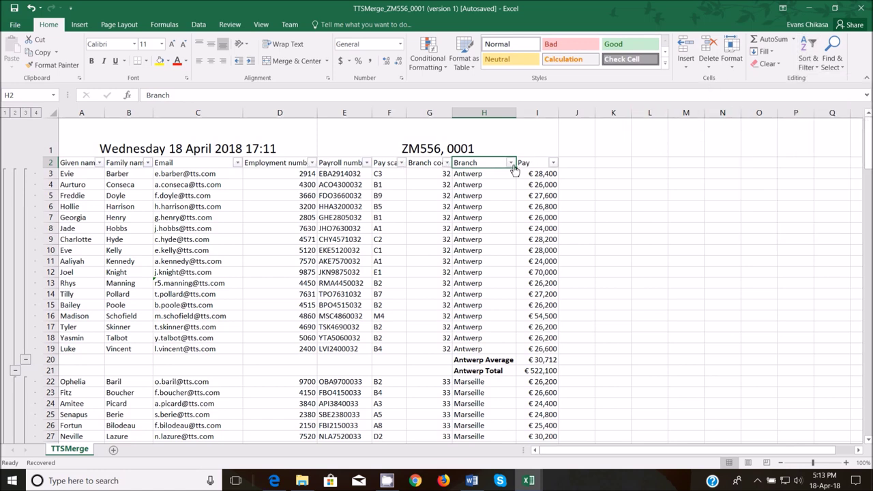
pyautogui.click(401, 162)
pyautogui.moveTo(329, 246)
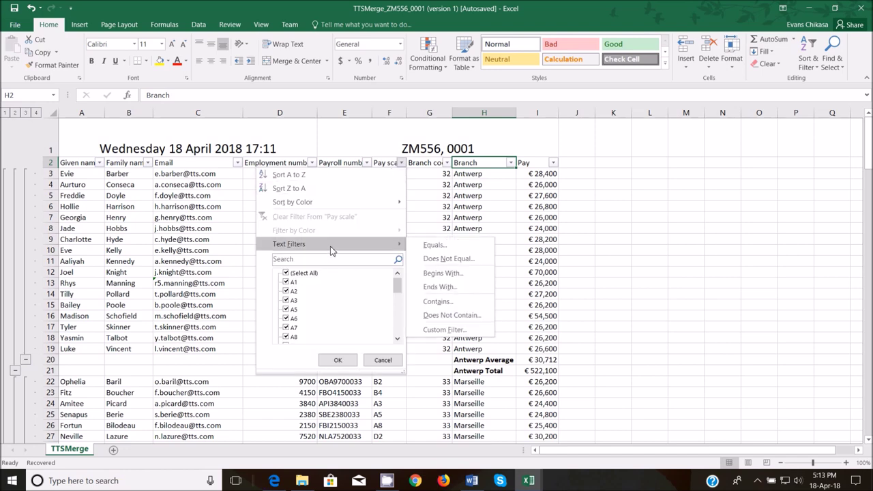
pyautogui.click(453, 315)
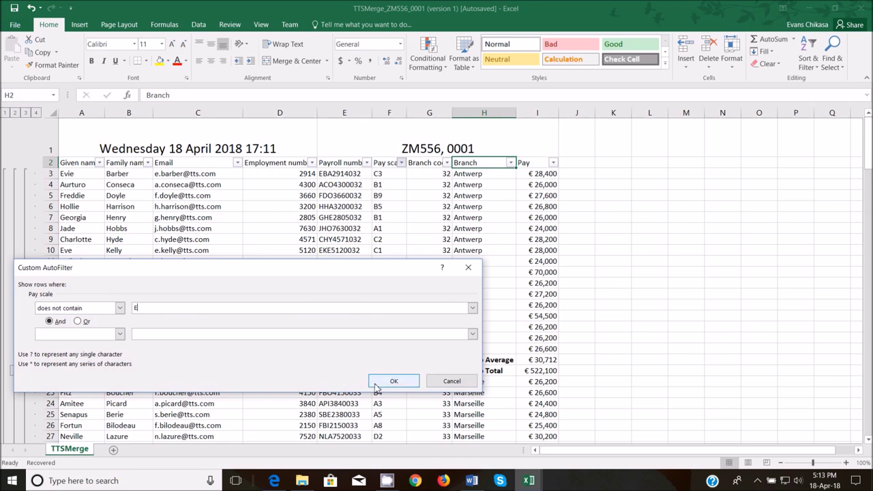
pyautogui.click(376, 385)
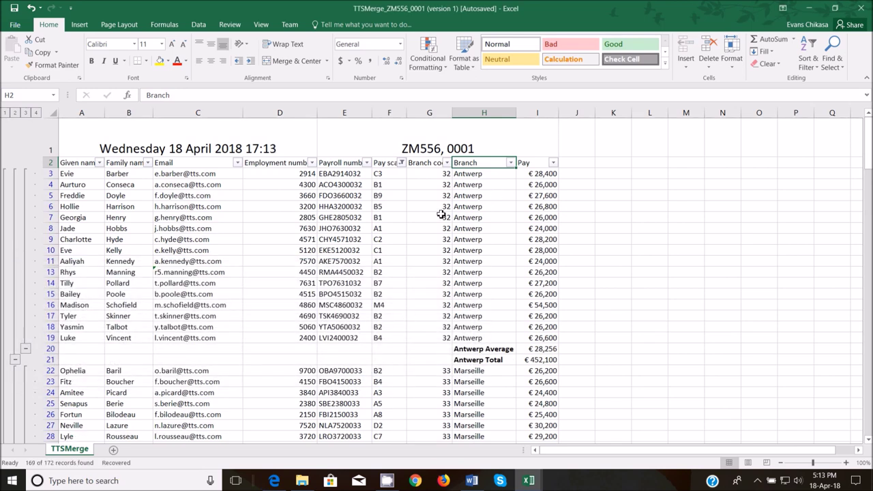
pyautogui.scroll(-4, 400, 211)
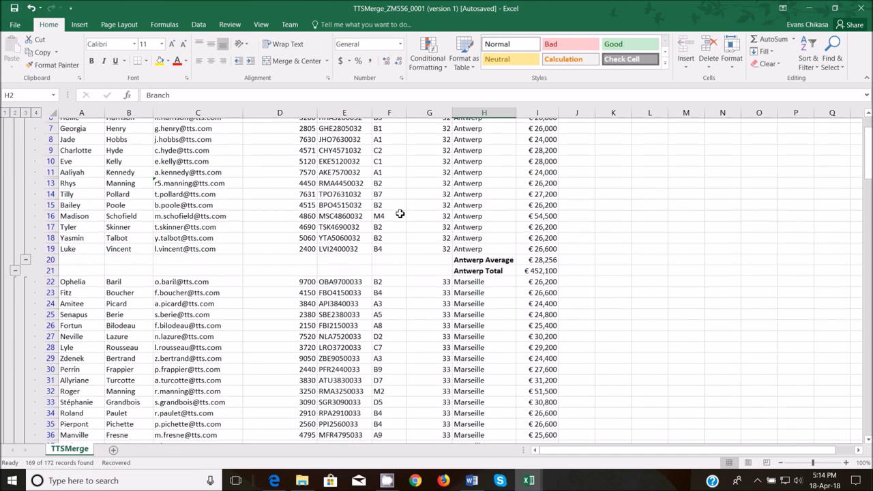
pyautogui.scroll(-15, 399, 225)
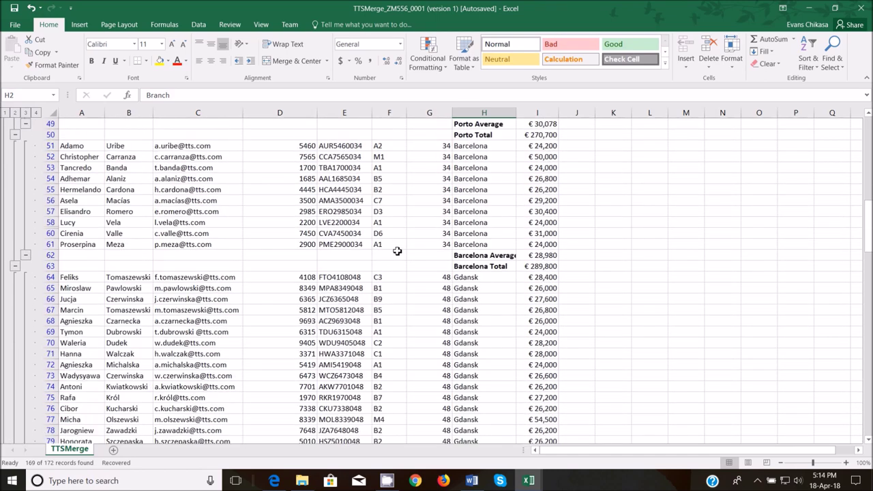
pyautogui.scroll(-8, 396, 266)
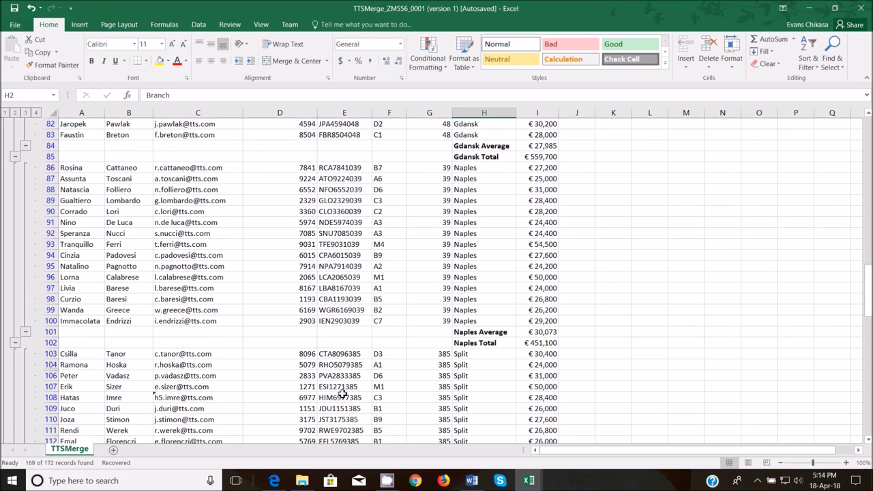
# - Read the 'Save the spreadsheet as' instruction in the question paper
pyautogui.moveTo(288, 483)
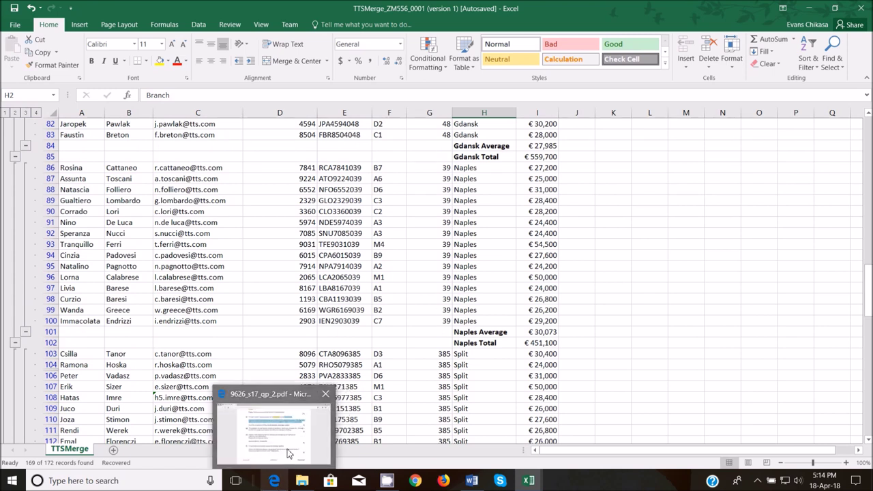
pyautogui.click(290, 452)
pyautogui.moveTo(242, 169); pyautogui.dragTo(399, 181)
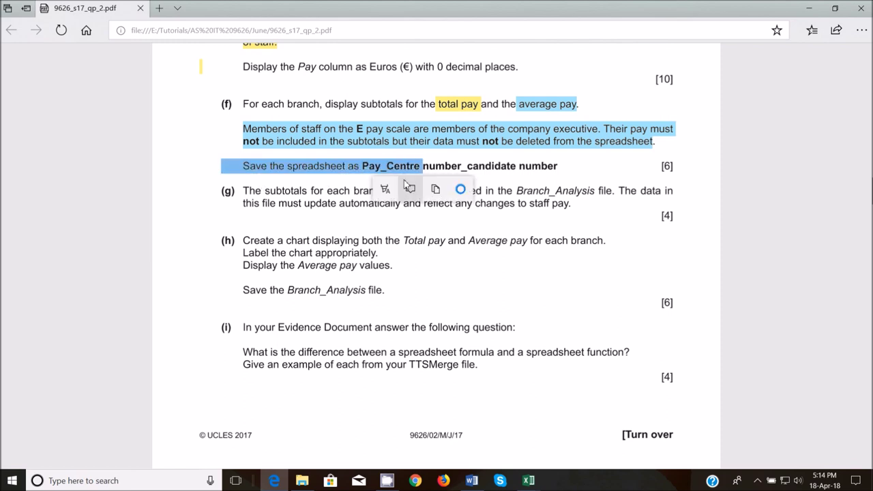
pyautogui.click(375, 225)
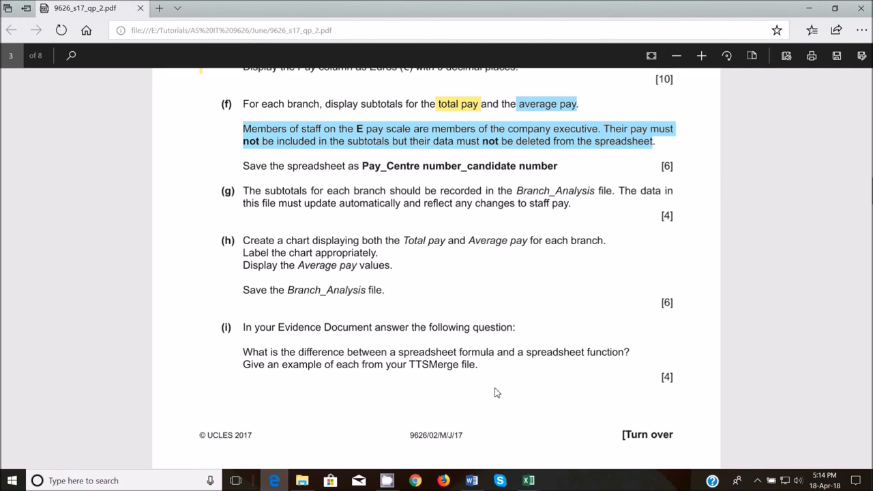
# - Start Save As for the TTSMerge workbook in the Worked Files folder
pyautogui.moveTo(529, 480)
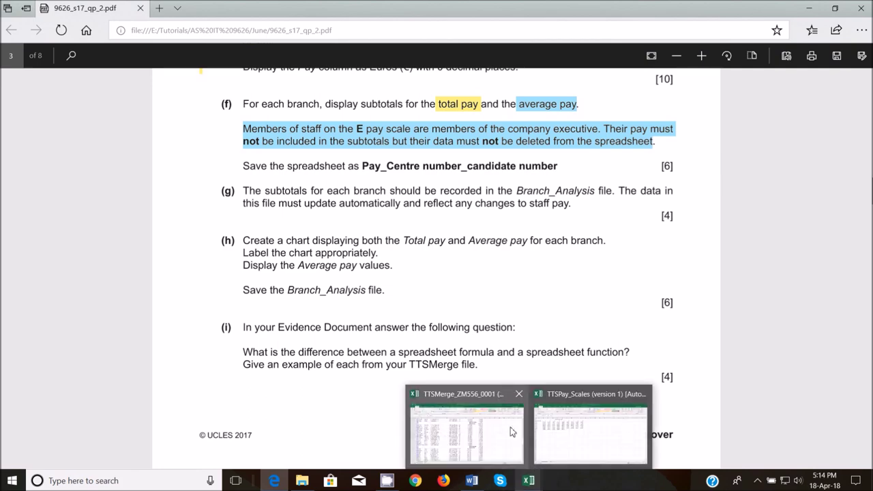
pyautogui.click(508, 427)
pyautogui.click(16, 27)
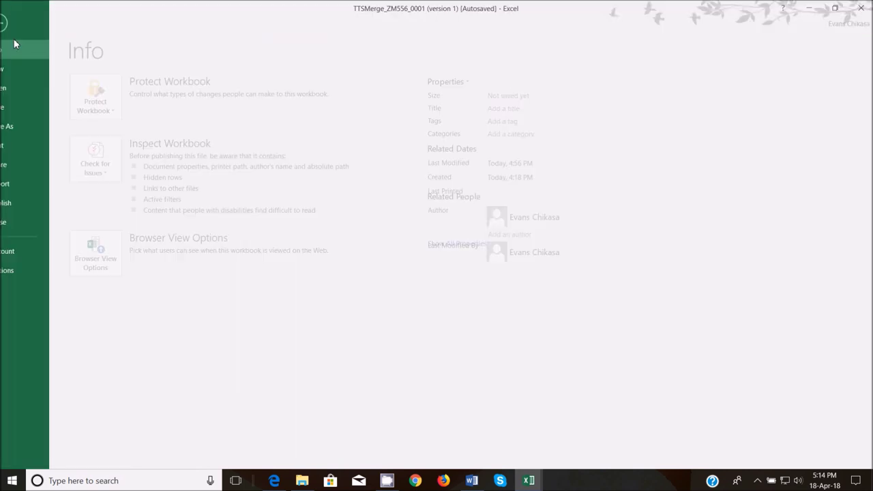
pyautogui.click(43, 126)
pyautogui.click(318, 144)
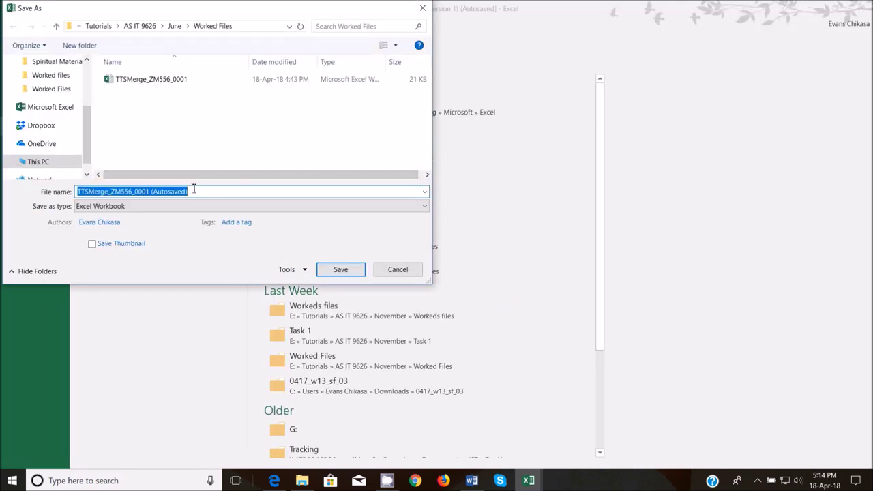
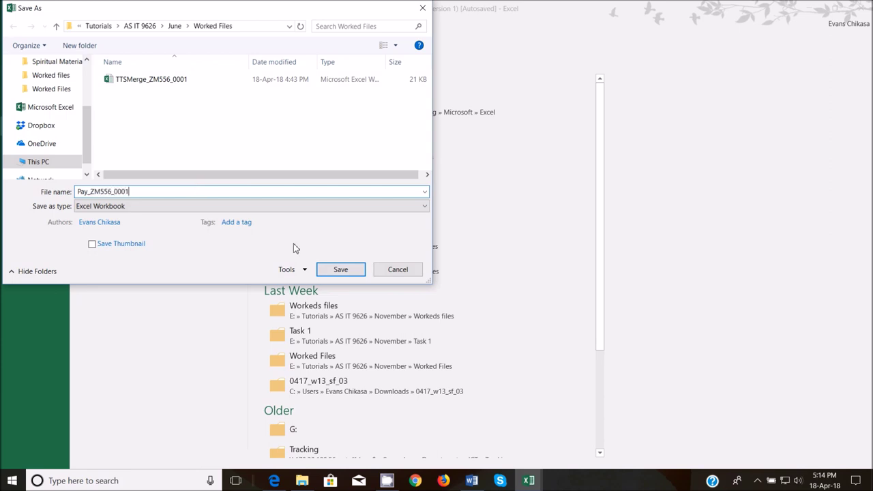
# - Save the workbook in Worked Files as the Pay_ file name with centre and candidate numbers
pyautogui.click(341, 278)
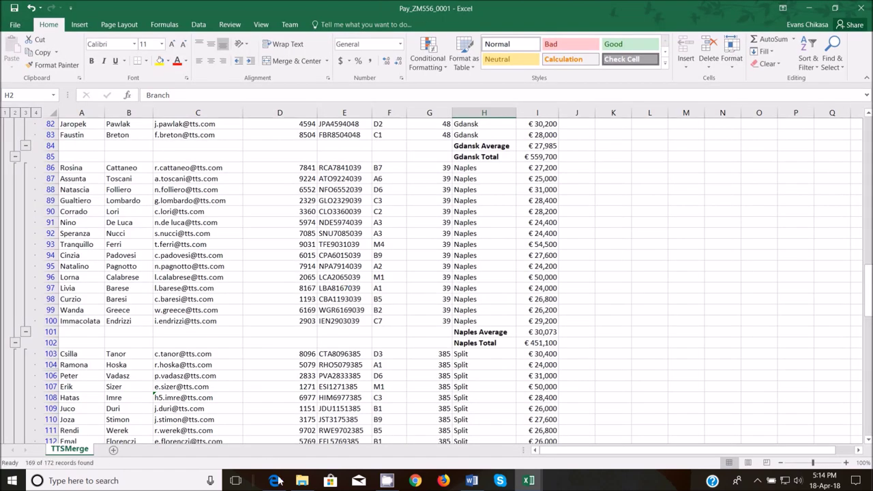
pyautogui.click(275, 481)
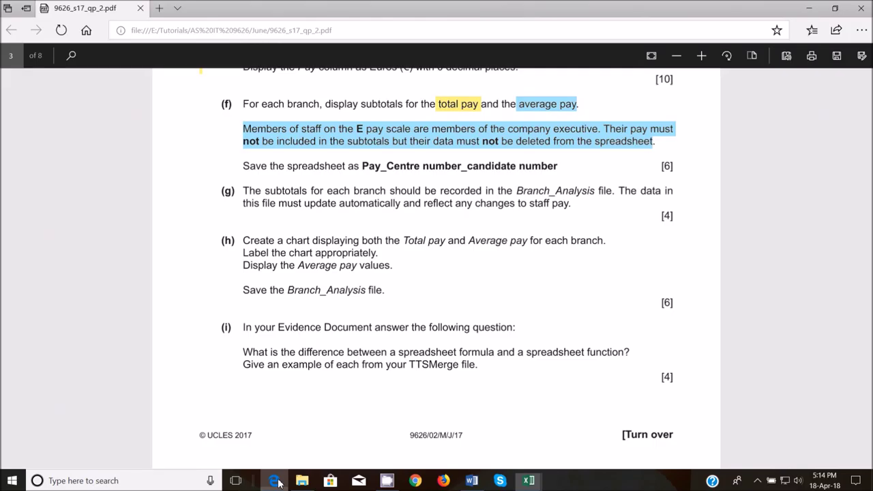
# - Highlight the part (f) subtotal task text, including its marks, in pink
pyautogui.scroll(2, 255, 176)
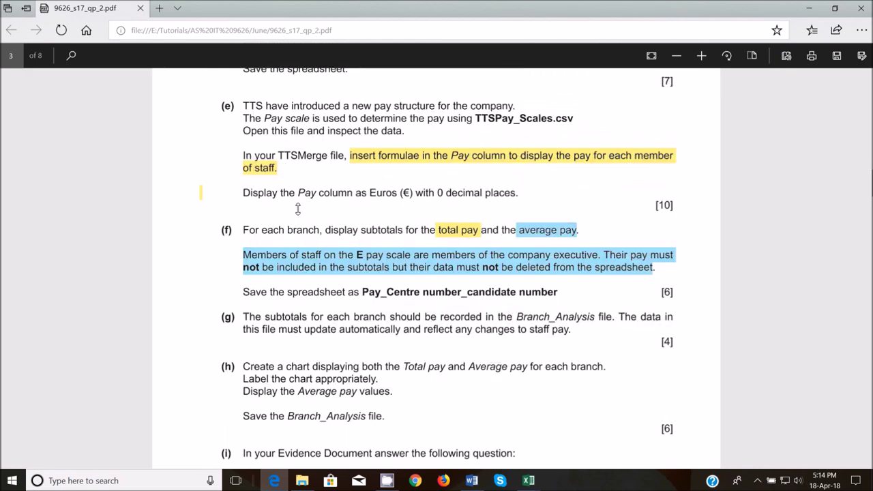
pyautogui.scroll(-1, 273, 181)
pyautogui.moveTo(255, 176); pyautogui.dragTo(542, 234)
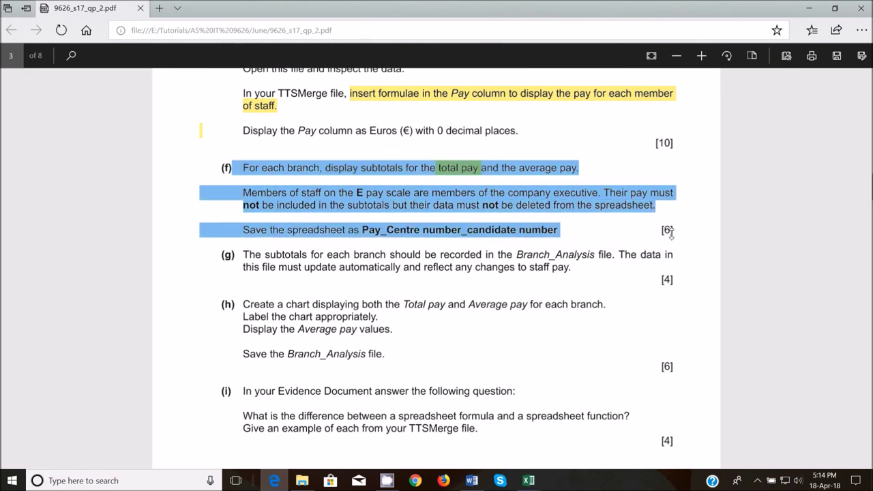
pyautogui.moveTo(670, 231); pyautogui.dragTo(672, 235)
pyautogui.click(164, 277)
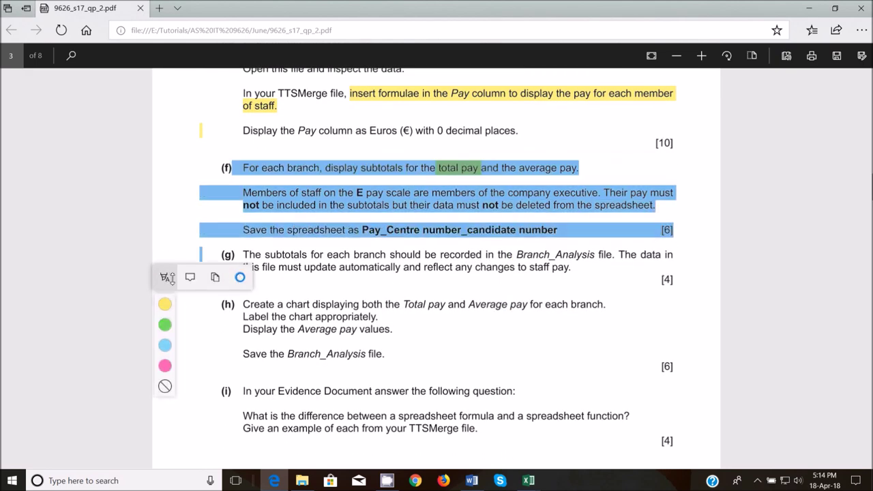
pyautogui.click(165, 368)
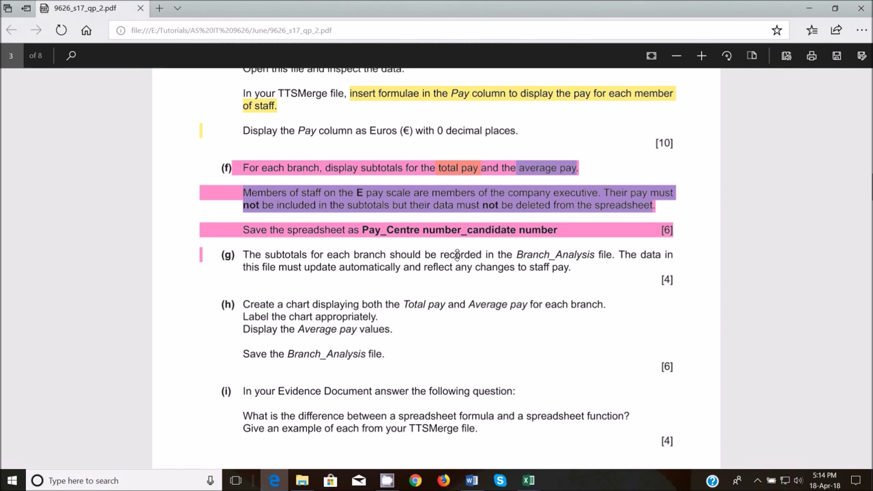
# - Highlight 'Branch_Analysis file' in yellow and 'update automatically' in green
pyautogui.moveTo(516, 256); pyautogui.dragTo(612, 257)
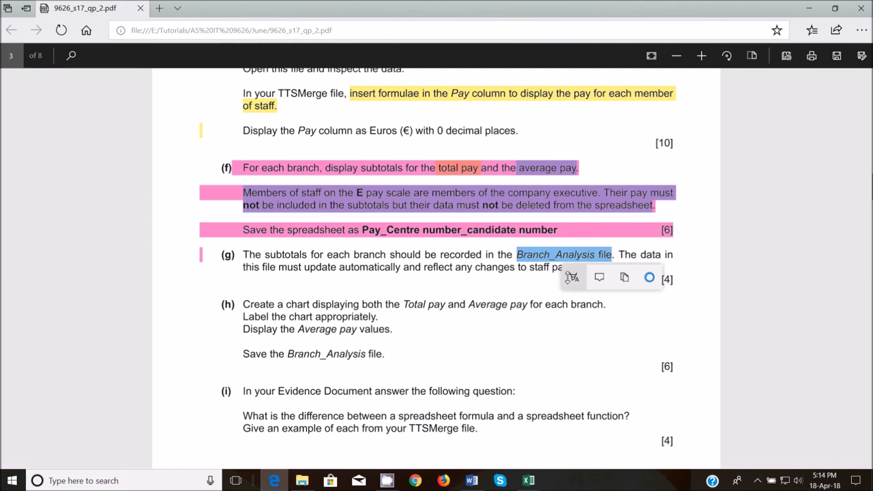
pyautogui.click(571, 278)
pyautogui.click(573, 304)
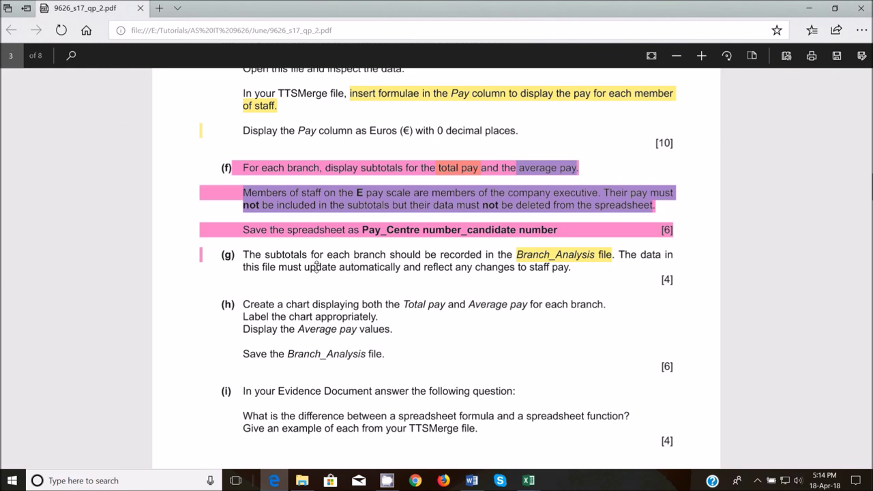
pyautogui.moveTo(305, 267); pyautogui.dragTo(402, 267)
pyautogui.click(365, 290)
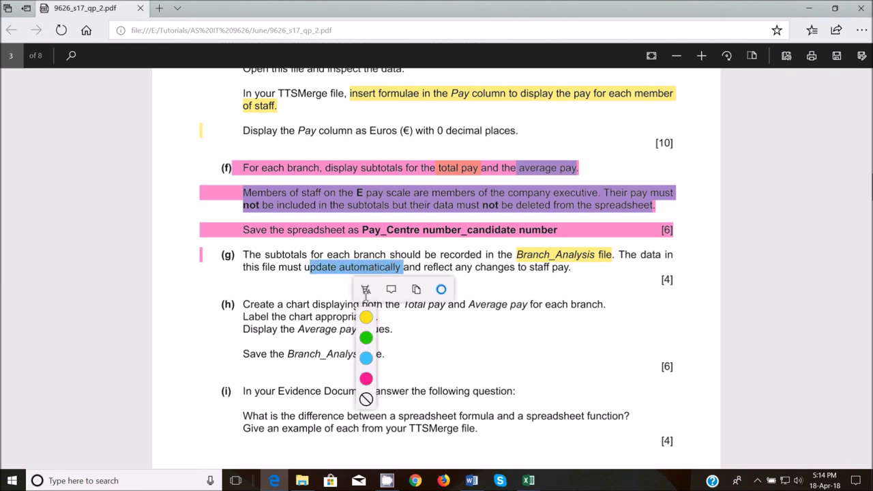
pyautogui.click(366, 337)
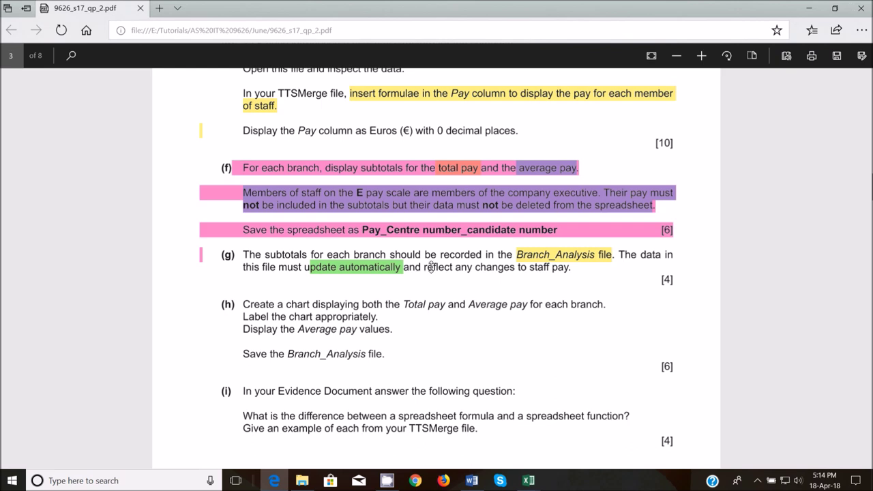
# - Highlight 'reflect any changes to staff pay' in yellow and bring up the Worked Files folder
pyautogui.moveTo(424, 267); pyautogui.dragTo(569, 267)
pyautogui.click(530, 289)
pyautogui.click(531, 318)
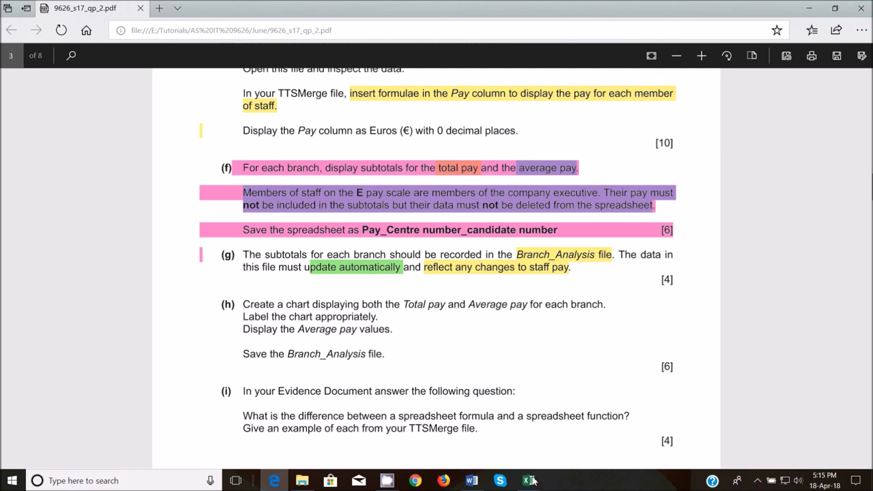
pyautogui.moveTo(530, 480)
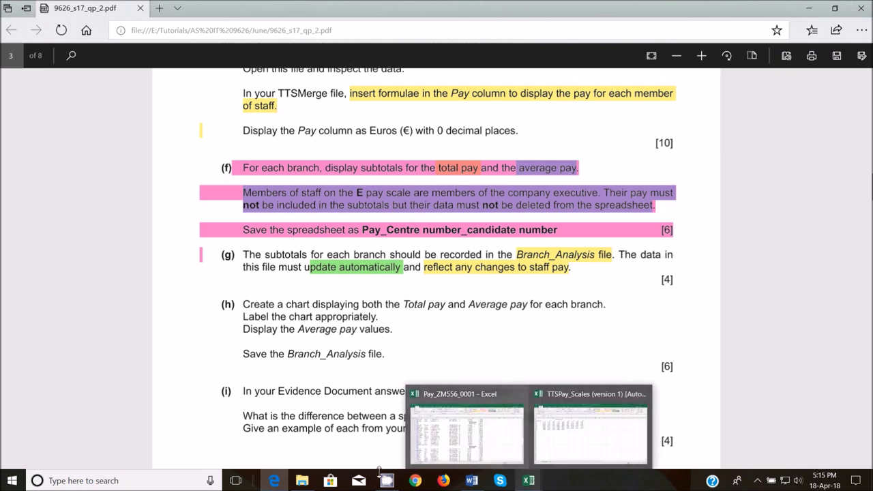
pyautogui.click(307, 409)
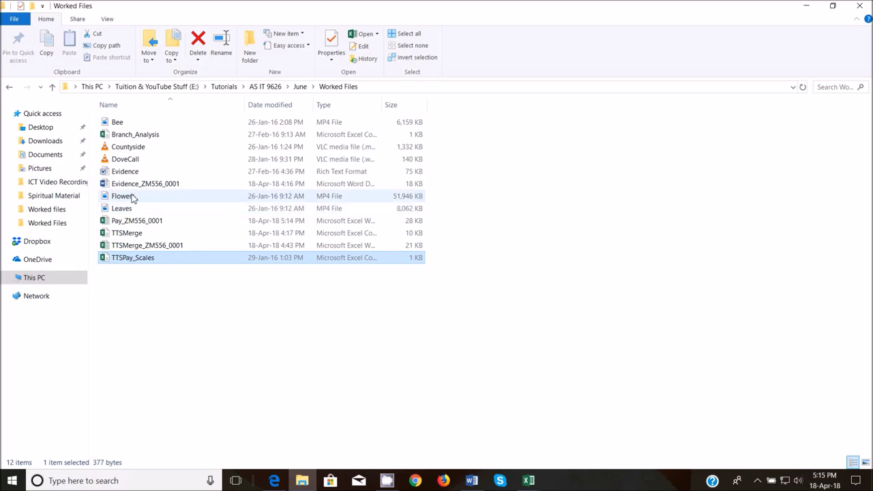
# - Open the Branch_Analysis workbook from Worked Files and select the whole worksheet
pyautogui.doubleClick(150, 135)
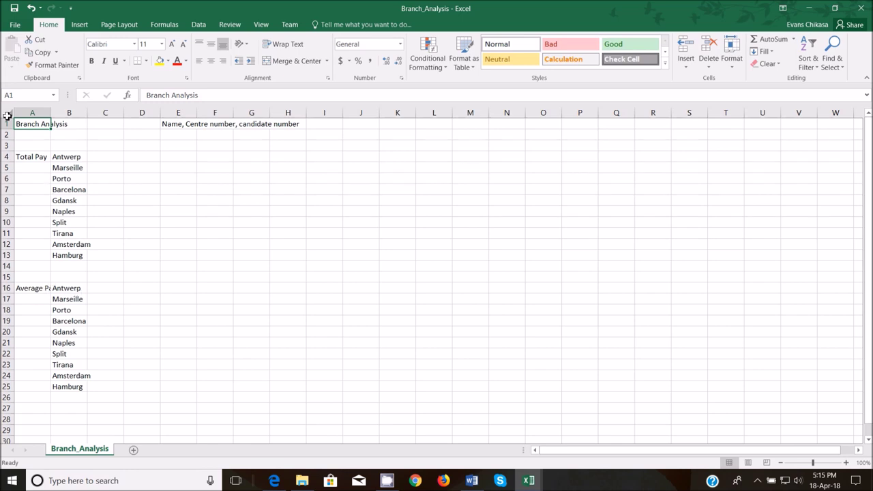
pyautogui.click(7, 113)
pyautogui.doubleClick(51, 113)
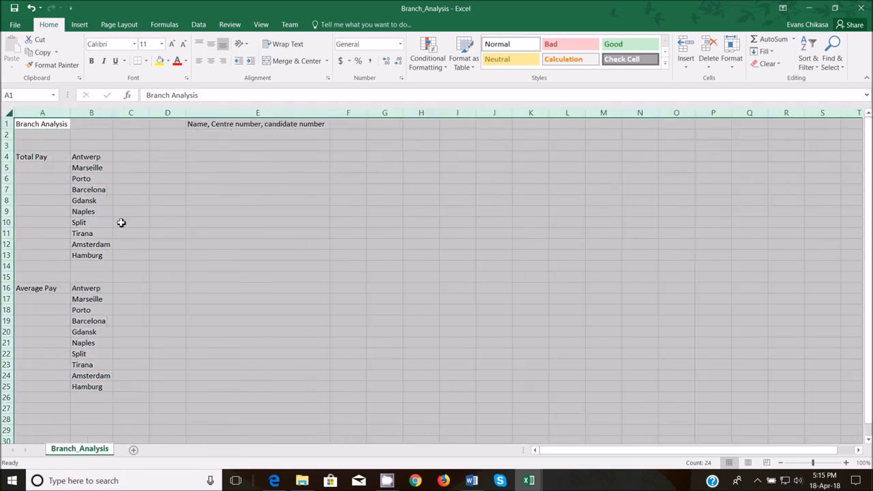
pyautogui.click(268, 128)
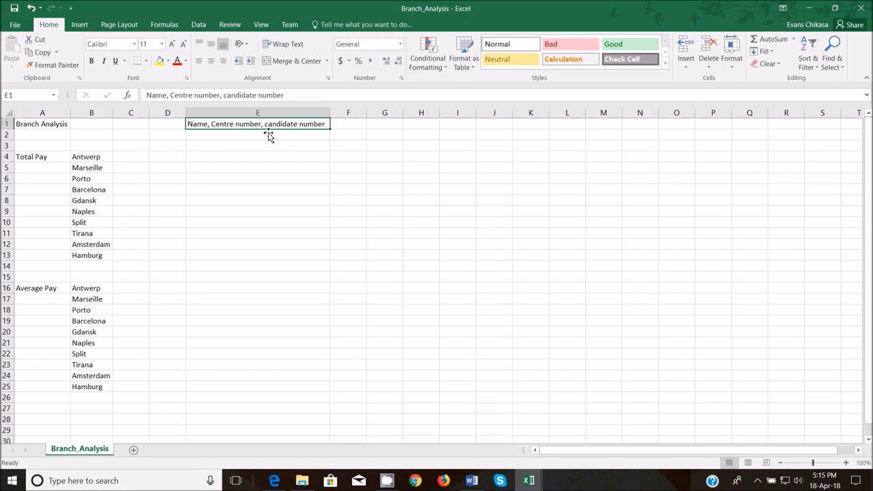
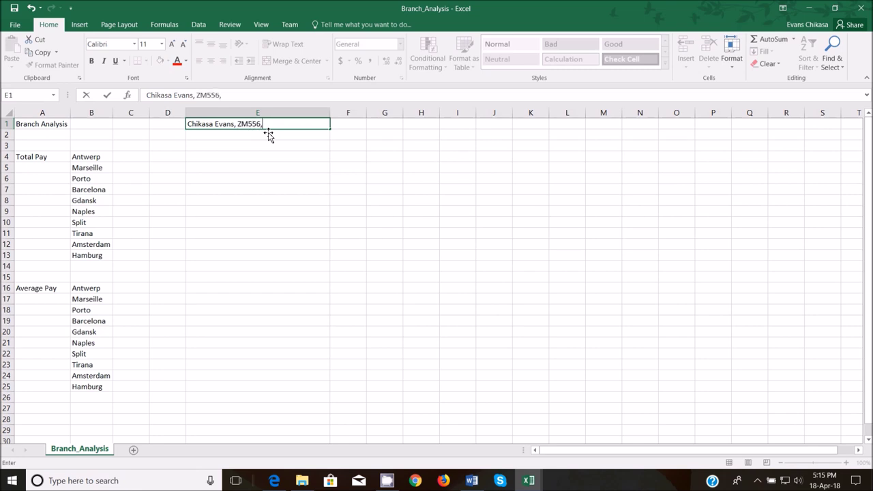
pyautogui.click(262, 209)
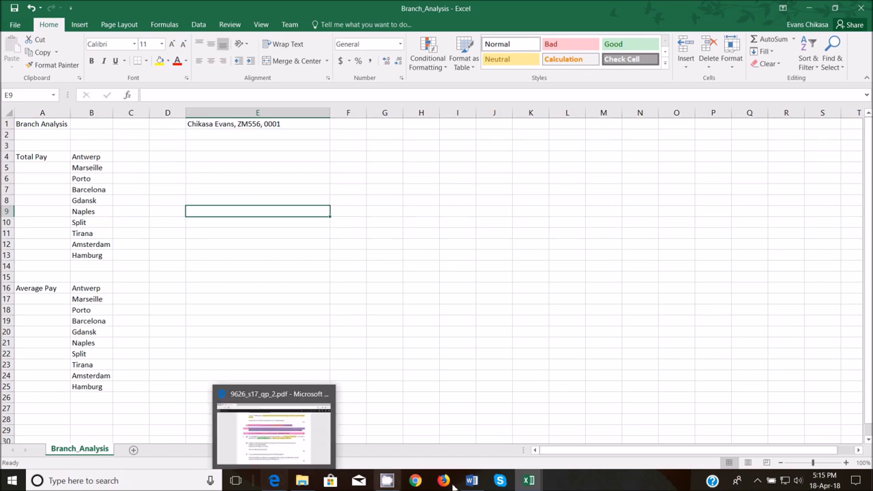
pyautogui.moveTo(522, 483)
pyautogui.click(417, 431)
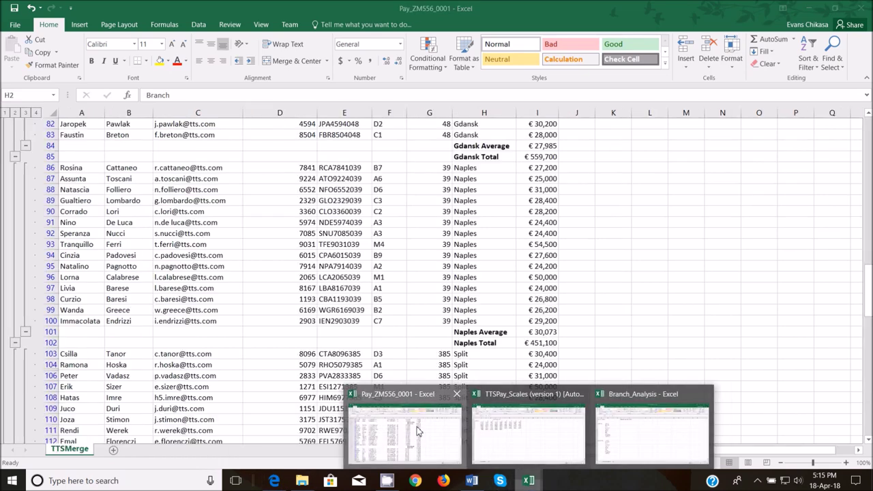
pyautogui.scroll(19, 373, 297)
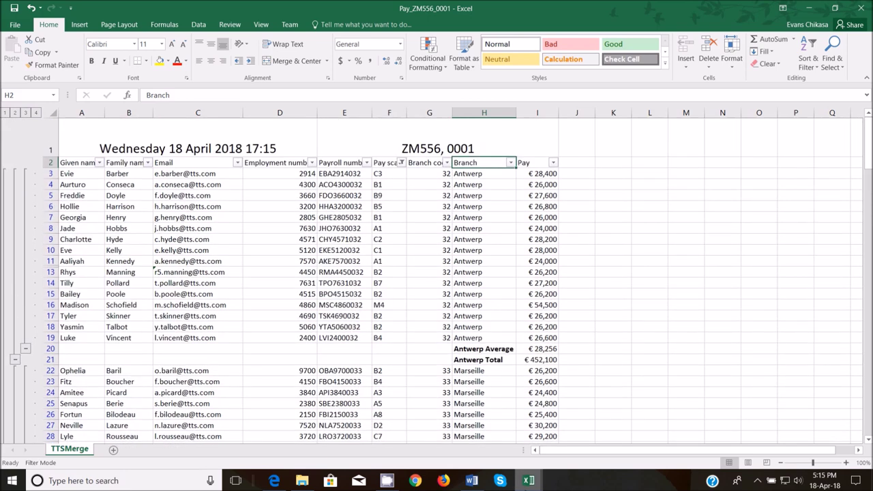
pyautogui.moveTo(528, 480)
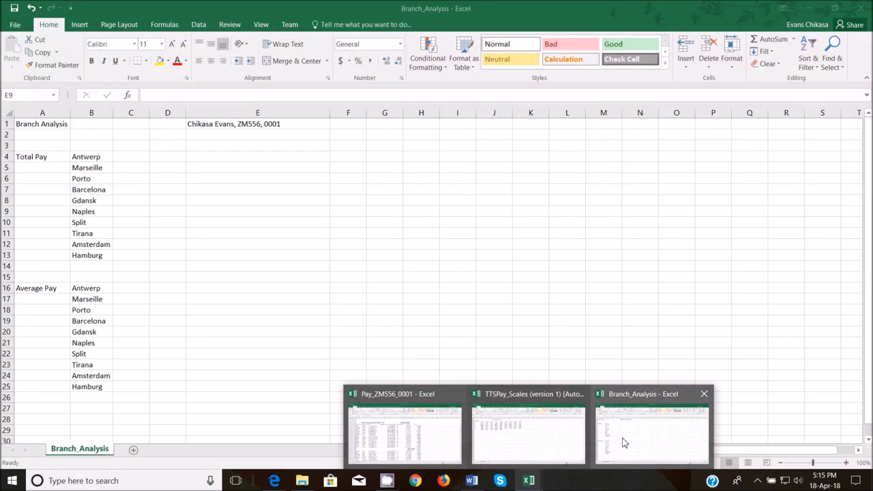
pyautogui.click(621, 442)
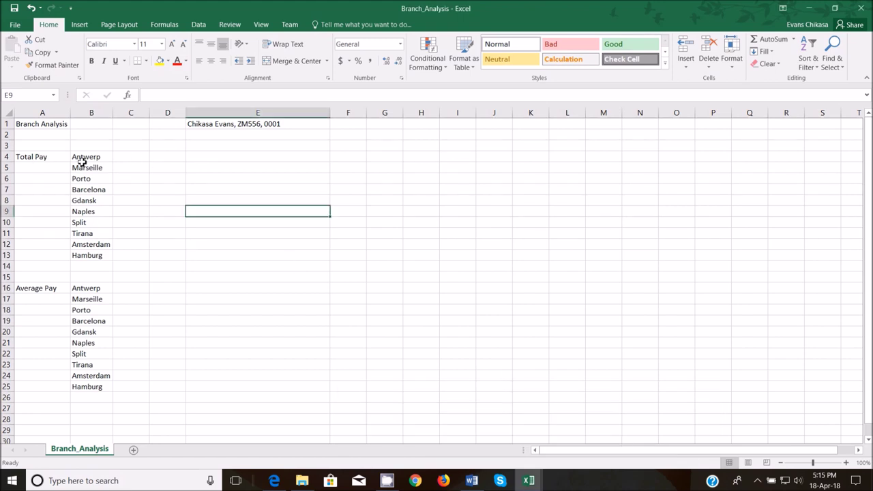
pyautogui.click(130, 158)
pyautogui.click(126, 170)
pyautogui.click(125, 185)
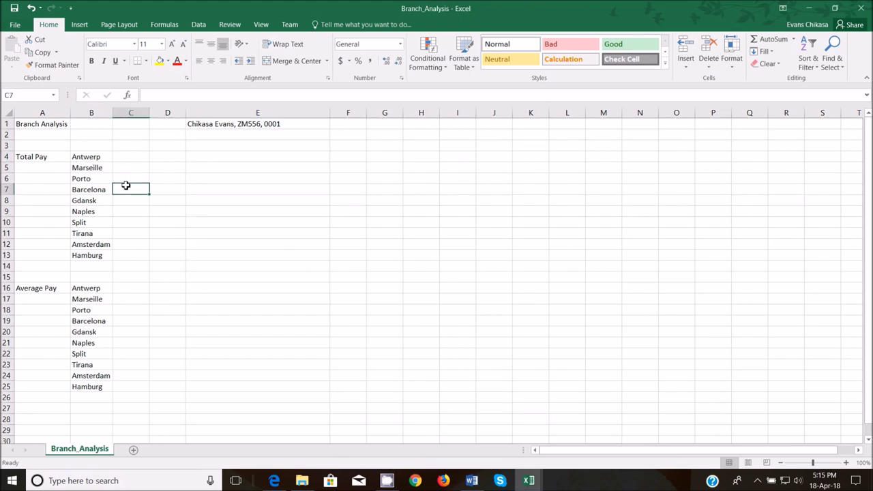
pyautogui.click(133, 157)
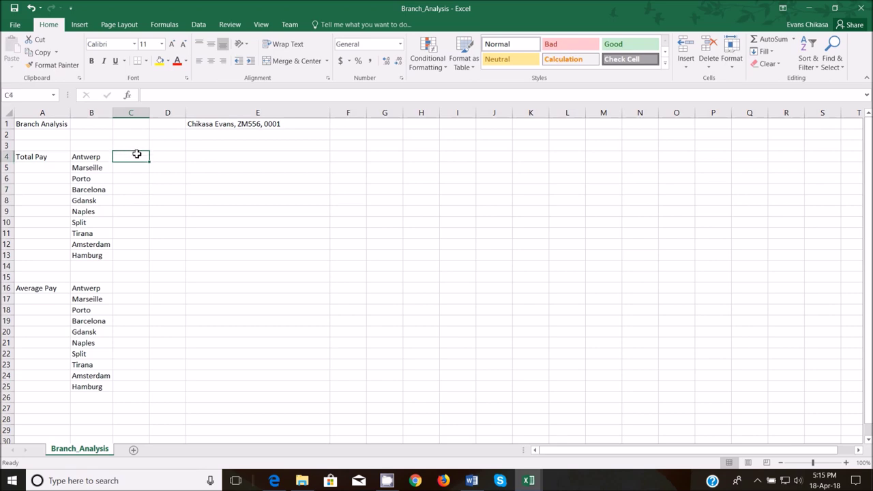
pyautogui.write('=')
pyautogui.moveTo(522, 481)
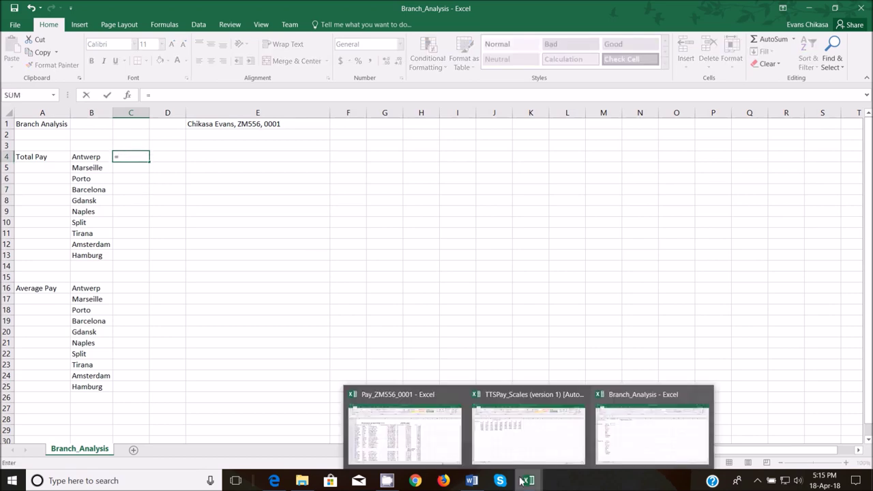
pyautogui.click(432, 434)
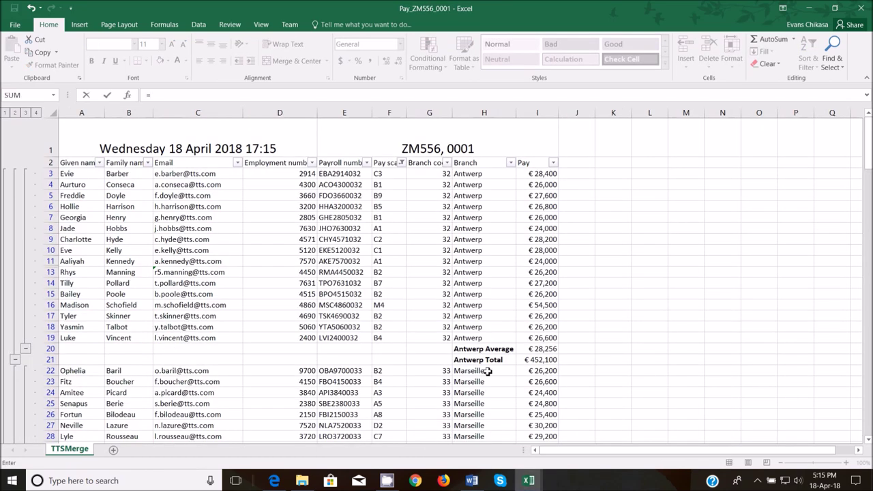
pyautogui.click(553, 359)
pyautogui.press('Return')
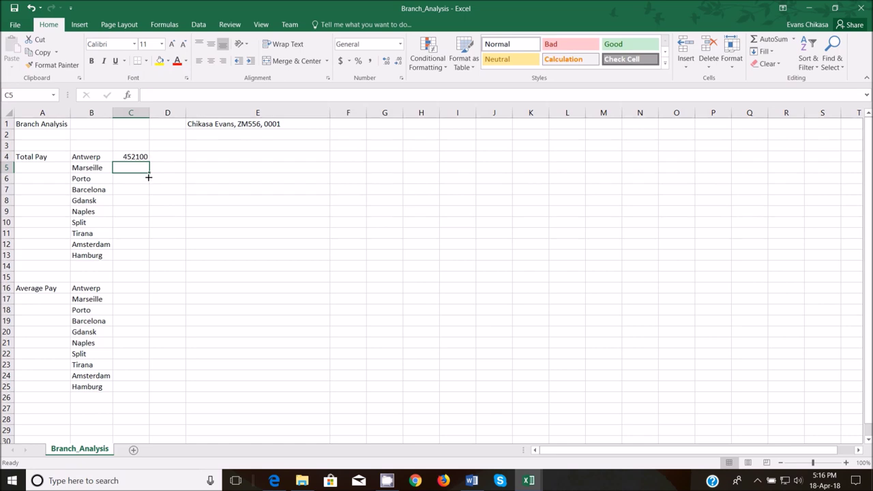
pyautogui.write('=')
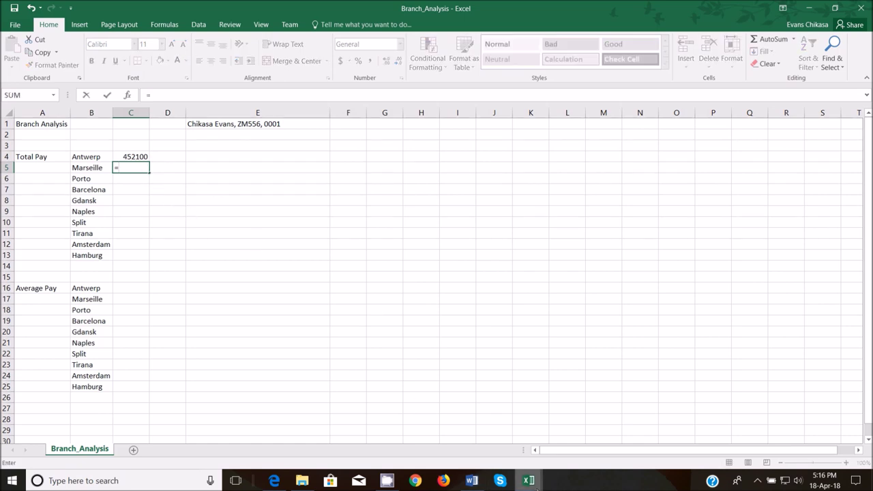
pyautogui.moveTo(529, 480)
pyautogui.click(405, 427)
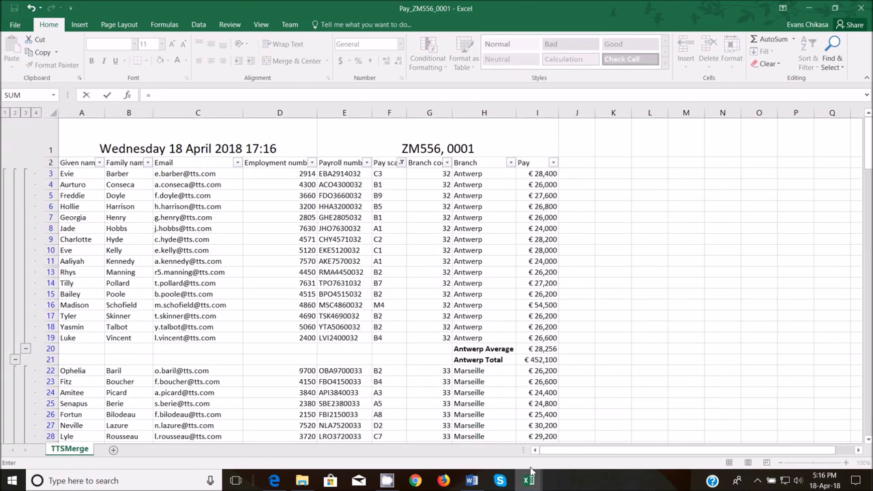
pyautogui.scroll(-1, 531, 349)
pyautogui.scroll(-6, 531, 349)
pyautogui.click(541, 312)
pyautogui.press('Return')
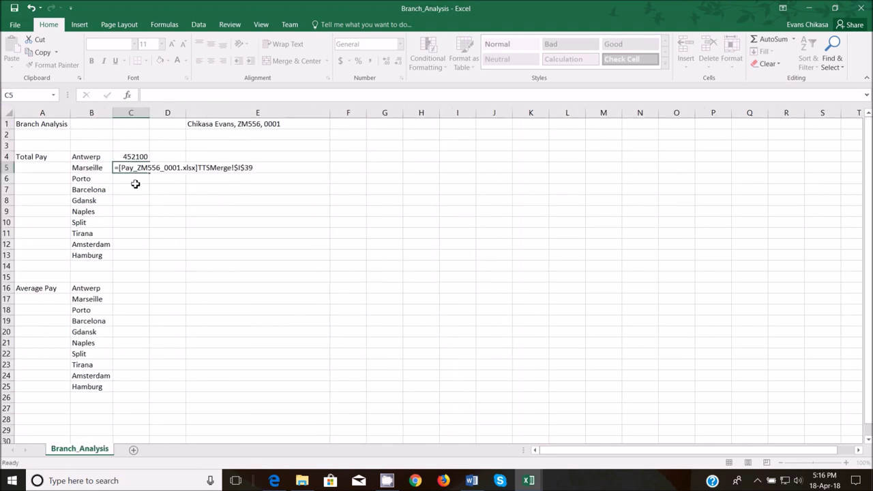
pyautogui.write('=')
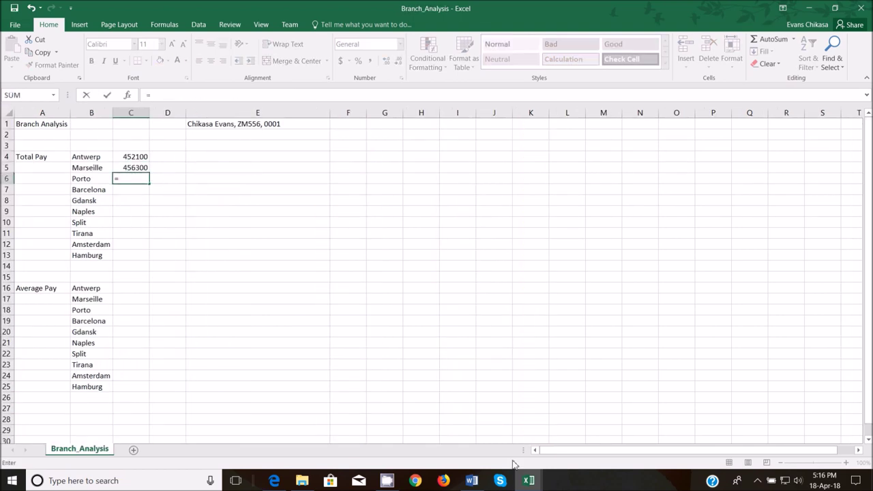
pyautogui.moveTo(528, 479)
pyautogui.click(416, 426)
pyautogui.scroll(-4, 538, 313)
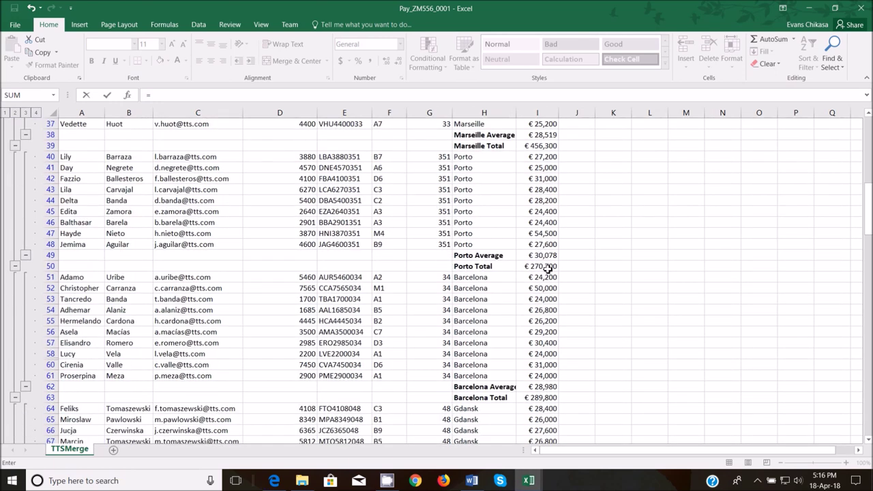
pyautogui.click(548, 270)
pyautogui.press('Return')
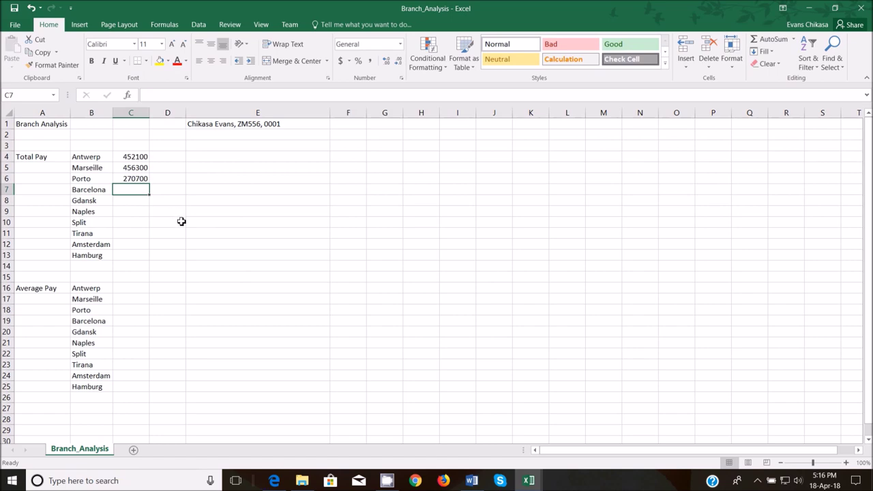
pyautogui.write('=')
pyautogui.moveTo(531, 482)
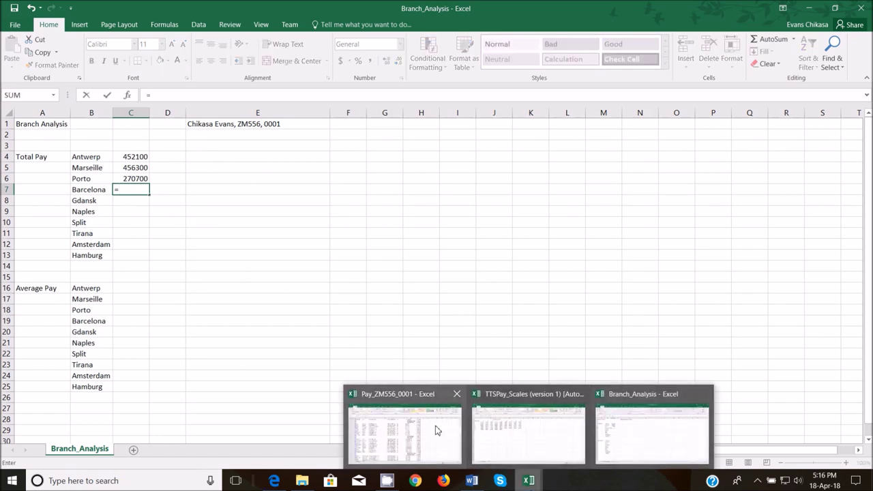
pyautogui.click(416, 428)
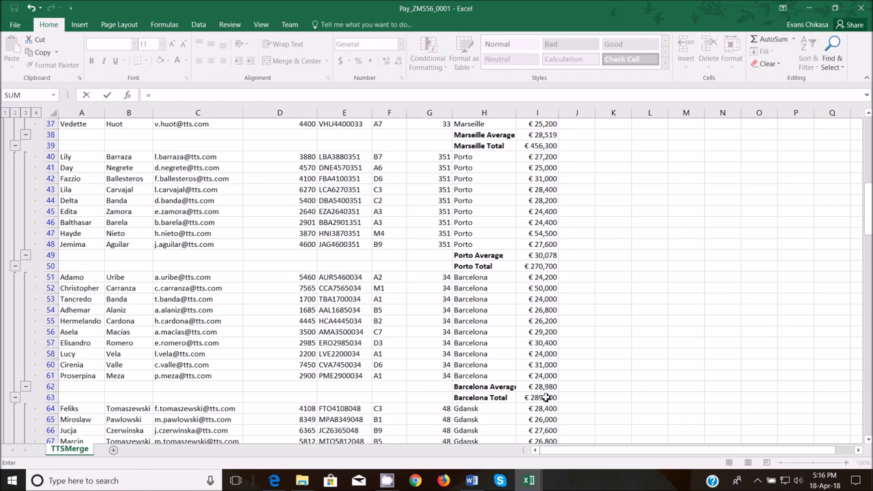
pyautogui.click(546, 399)
pyautogui.press('Return')
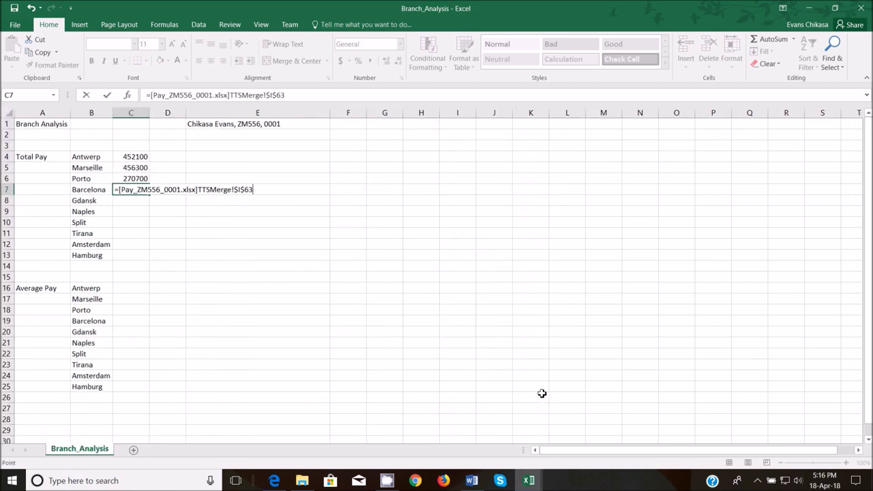
pyautogui.write('=')
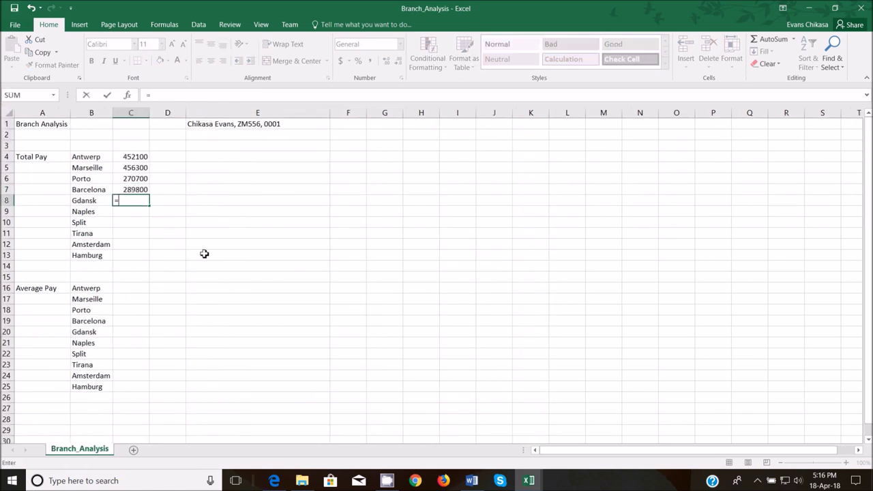
pyautogui.moveTo(528, 480)
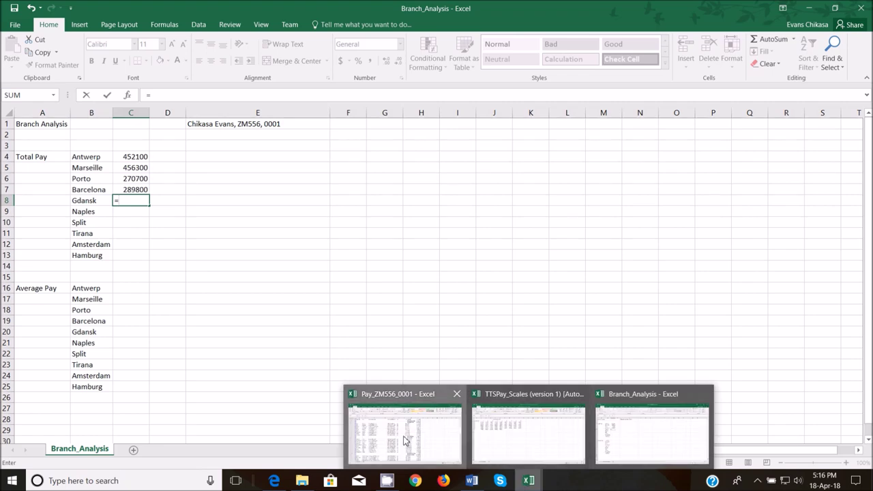
pyautogui.click(407, 439)
pyautogui.scroll(-10, 556, 403)
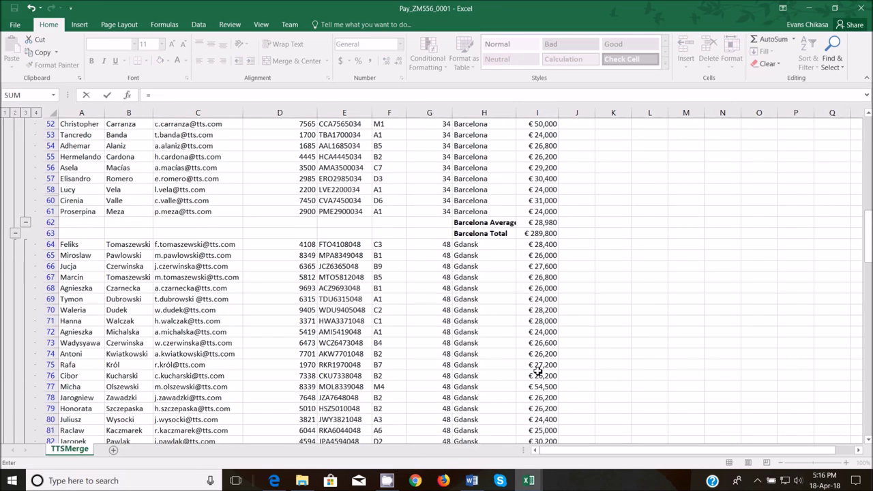
pyautogui.click(539, 322)
pyautogui.press('Return')
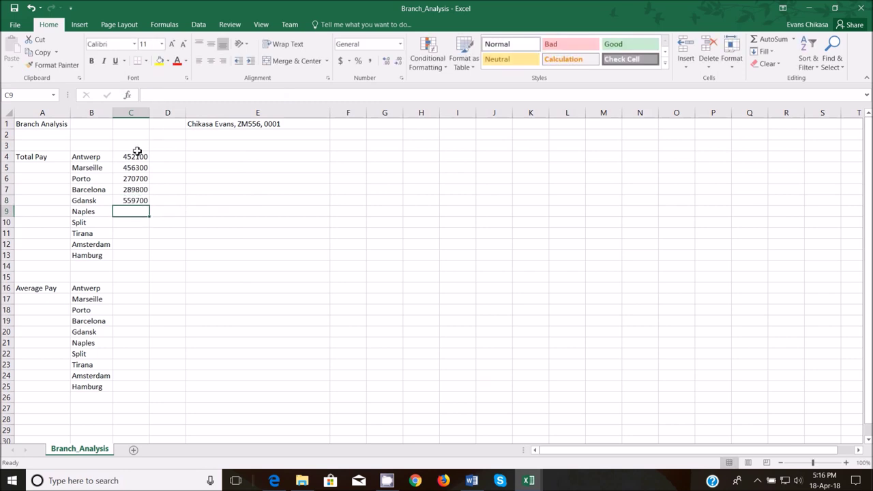
pyautogui.write('=')
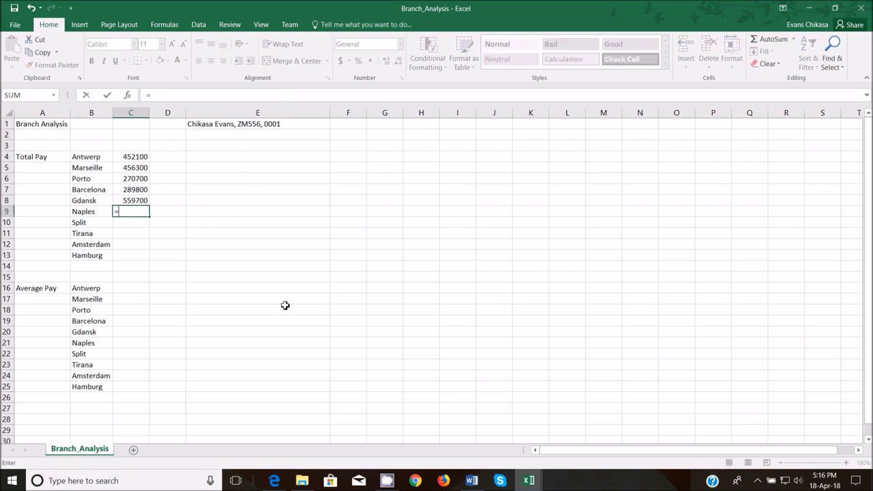
pyautogui.moveTo(528, 480)
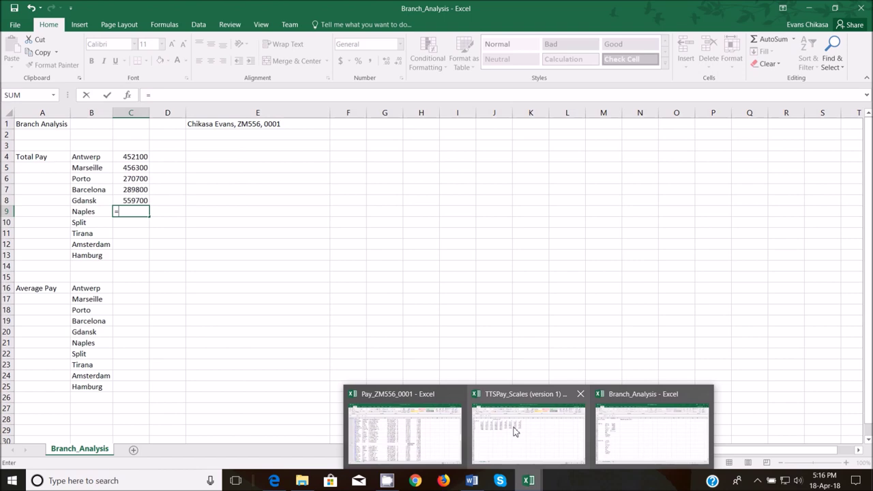
pyautogui.click(401, 428)
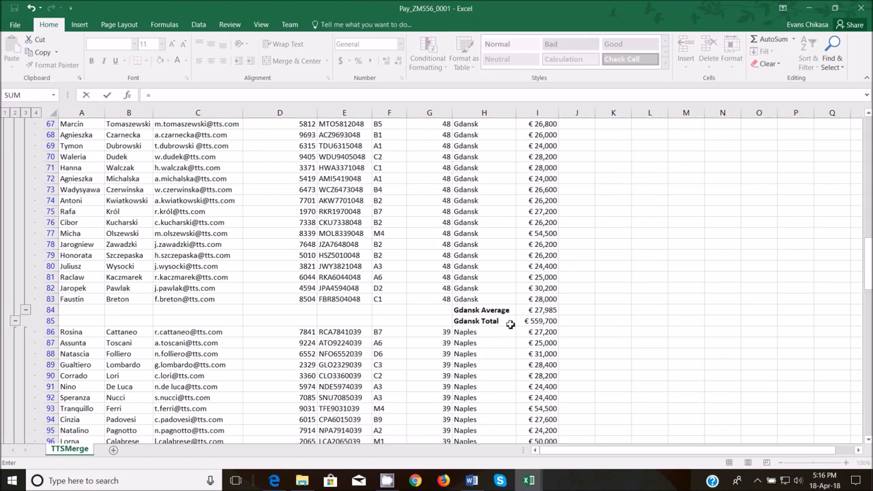
pyautogui.moveTo(529, 480)
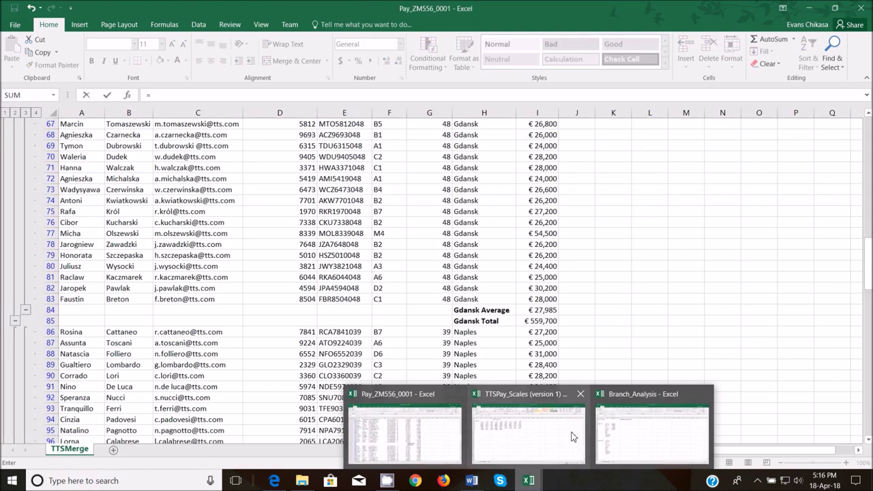
pyautogui.moveTo(617, 433)
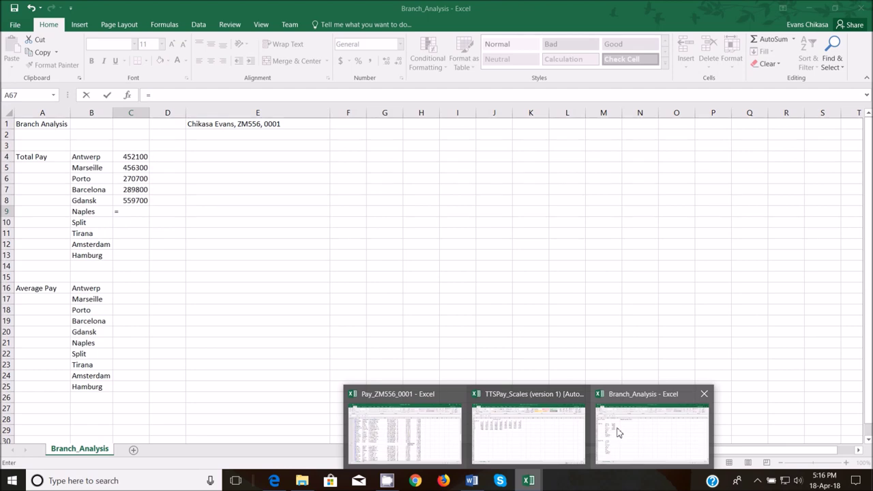
pyautogui.scroll(-7, 556, 364)
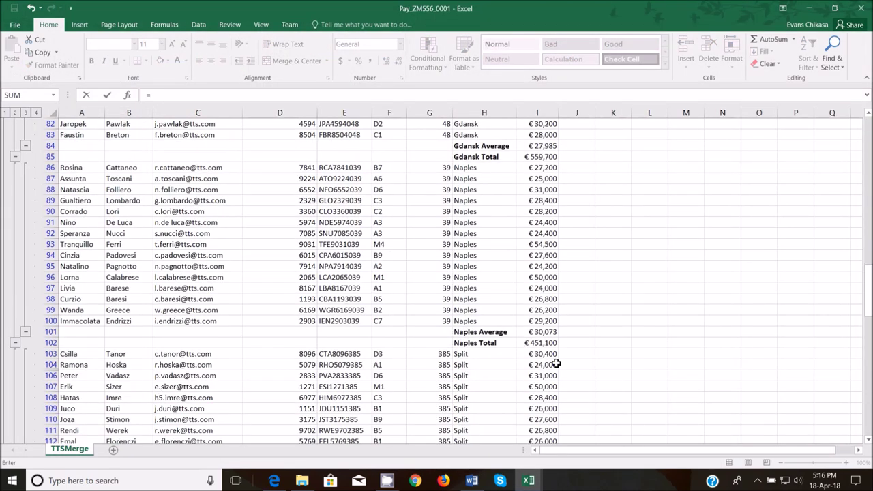
pyautogui.click(550, 343)
pyautogui.press('Return')
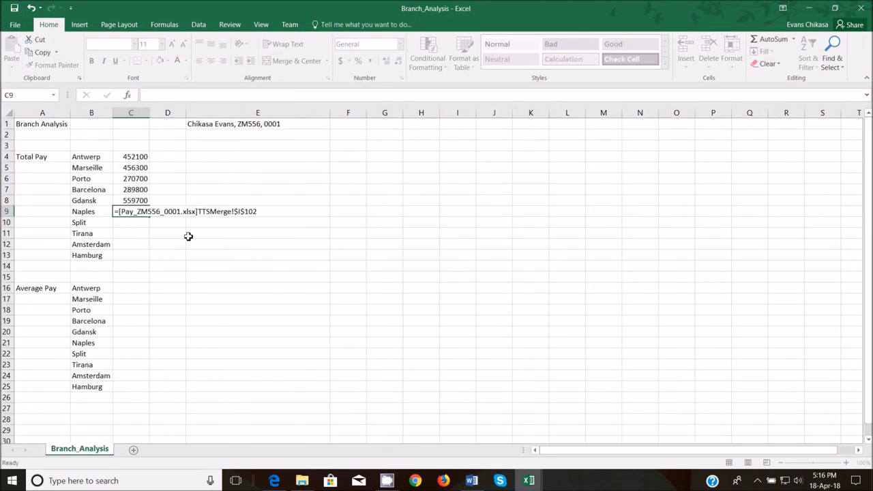
pyautogui.write('=')
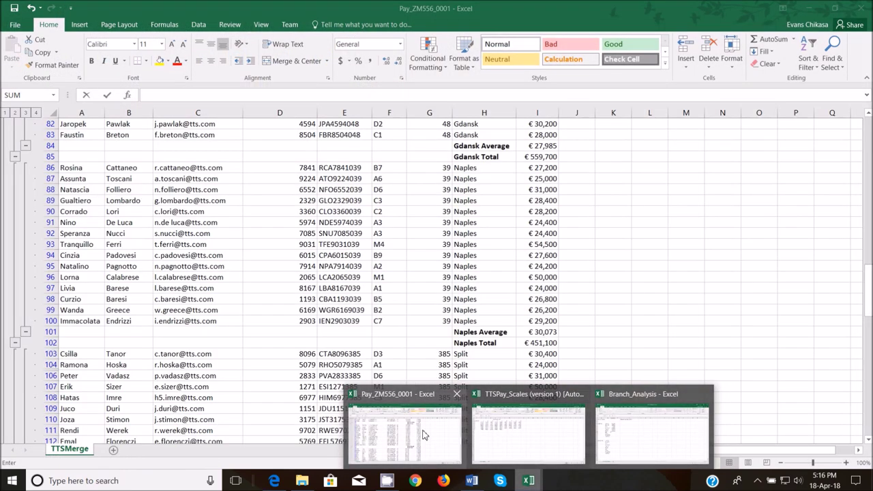
pyautogui.click(423, 437)
pyautogui.scroll(-1, 494, 337)
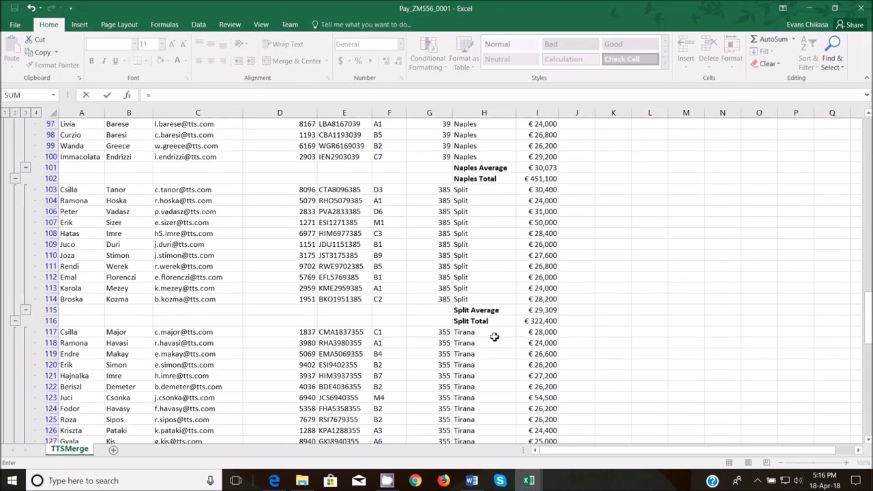
pyautogui.click(546, 321)
pyautogui.press('Return')
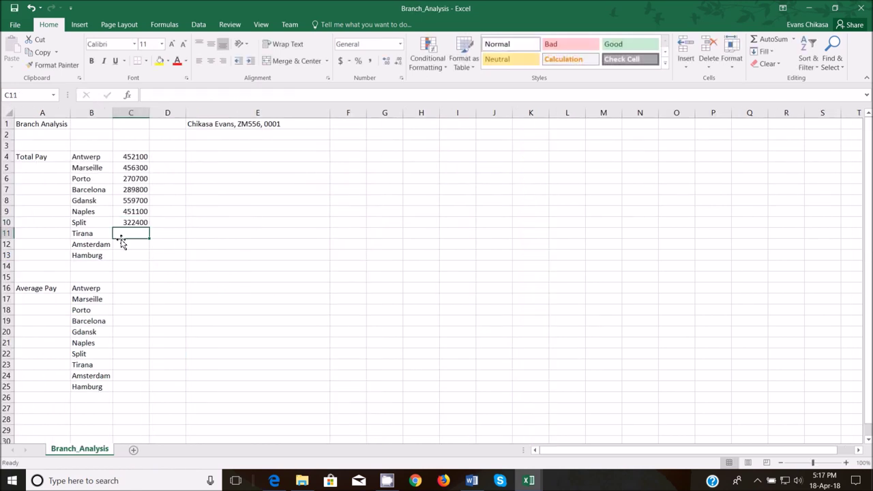
pyautogui.write('=')
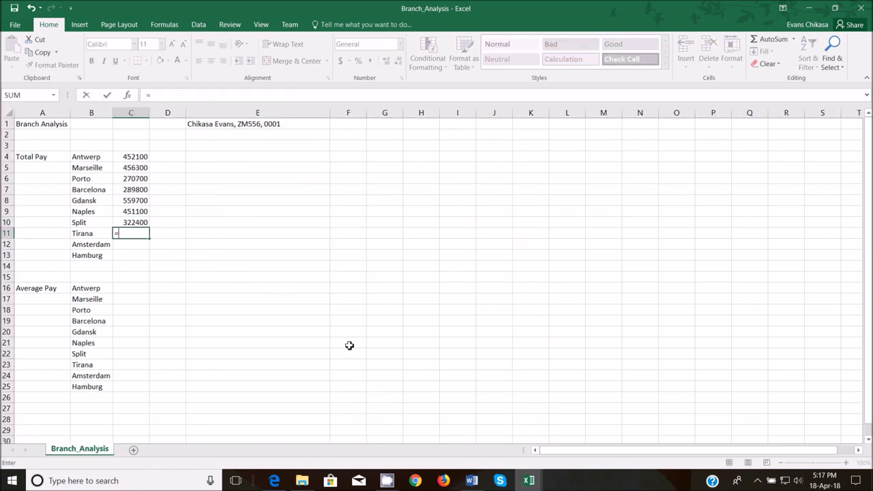
pyautogui.moveTo(529, 480)
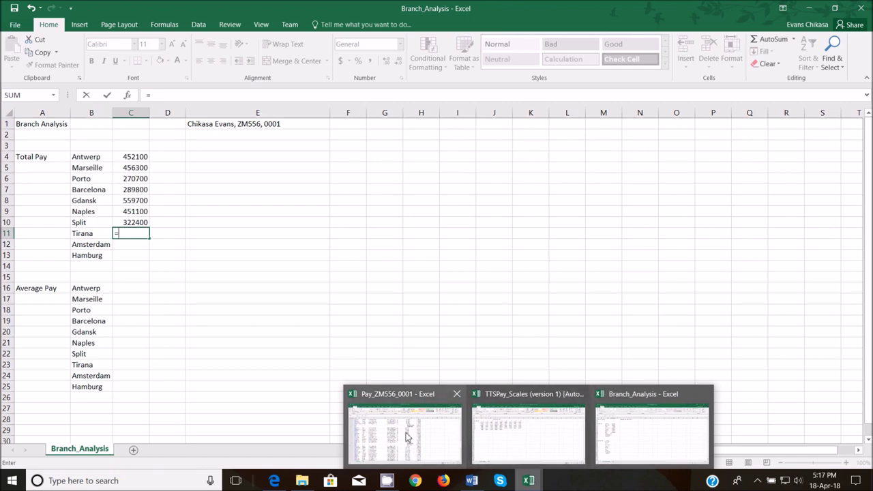
pyautogui.click(423, 436)
pyautogui.click(542, 377)
pyautogui.press('Return')
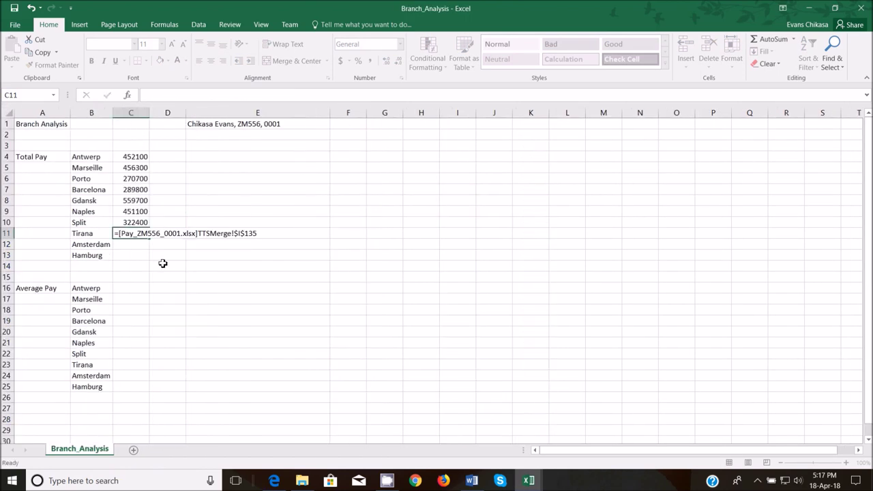
pyautogui.write('=')
pyautogui.moveTo(530, 474)
pyautogui.click(405, 440)
pyautogui.scroll(-10, 520, 329)
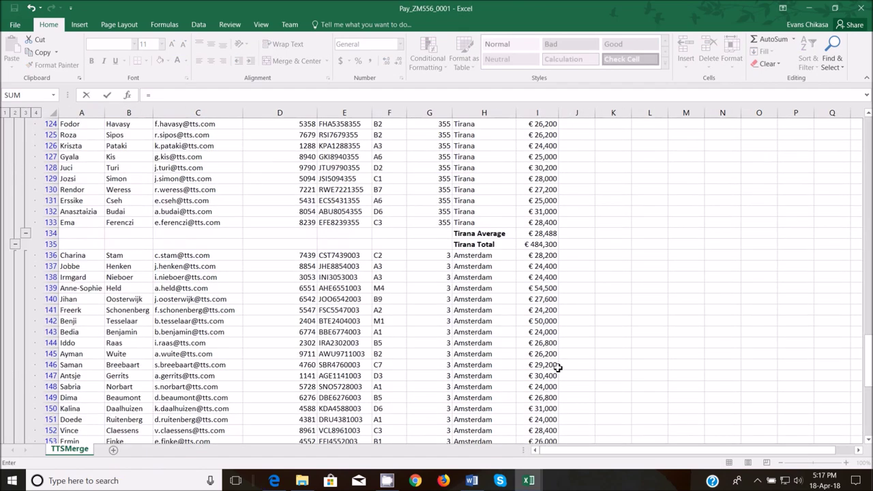
pyautogui.click(538, 288)
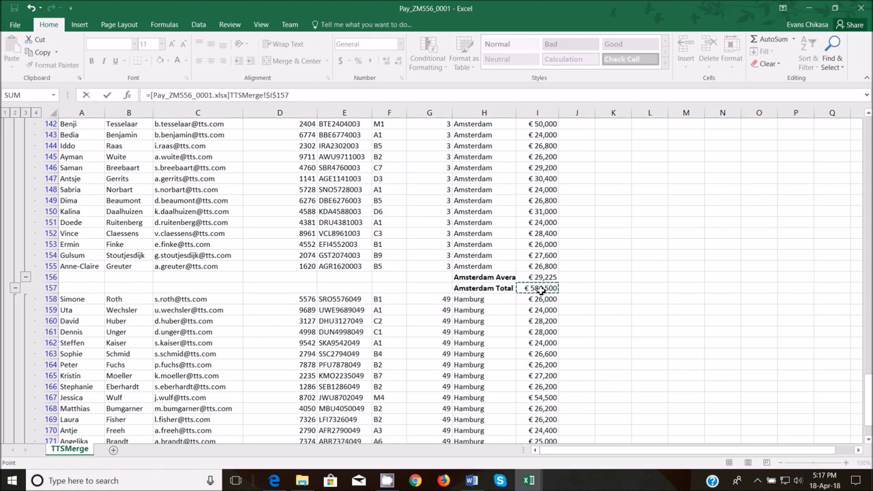
pyautogui.press('Return')
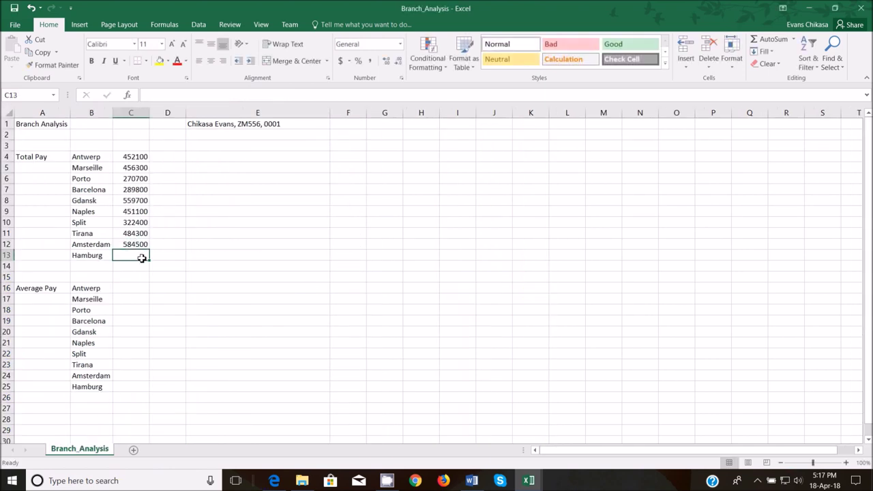
pyautogui.write('=')
pyautogui.moveTo(528, 480)
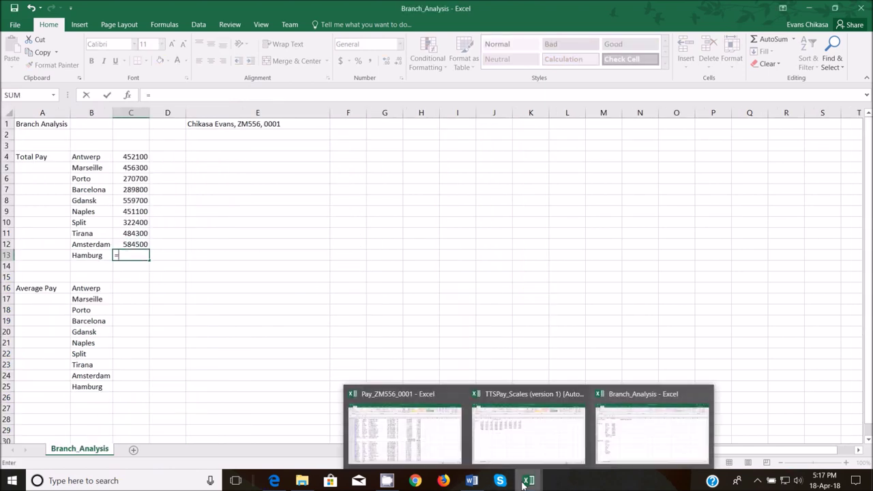
pyautogui.moveTo(422, 445)
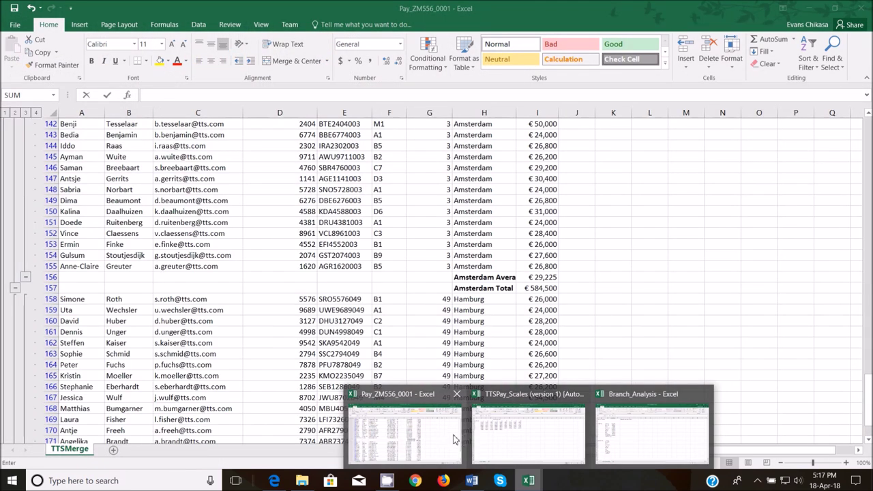
pyautogui.click(424, 440)
pyautogui.scroll(-6, 484, 340)
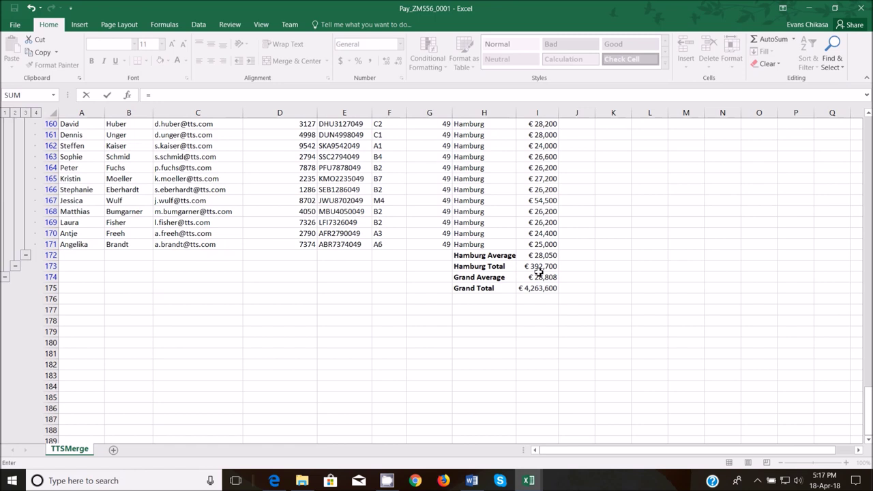
pyautogui.click(538, 267)
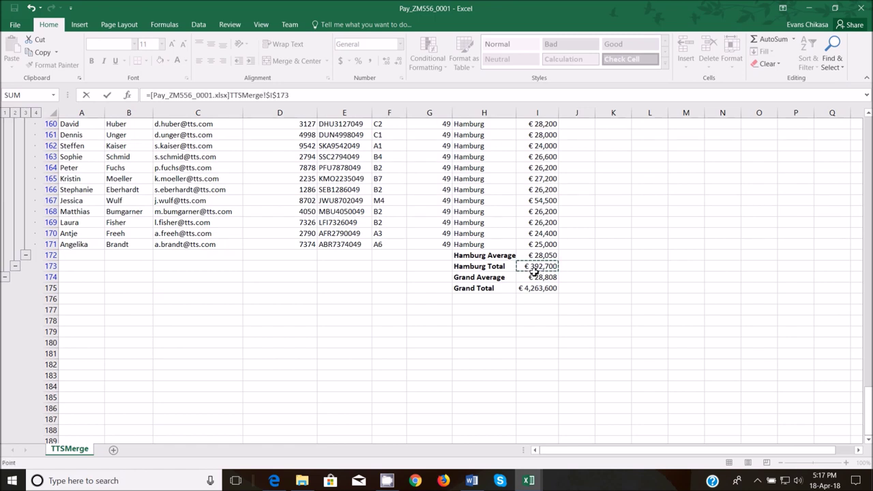
pyautogui.press('Return')
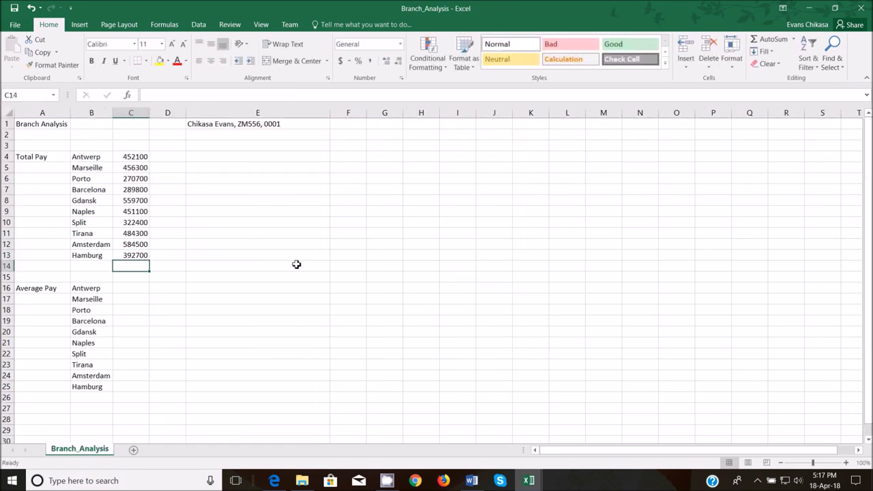
pyautogui.click(138, 286)
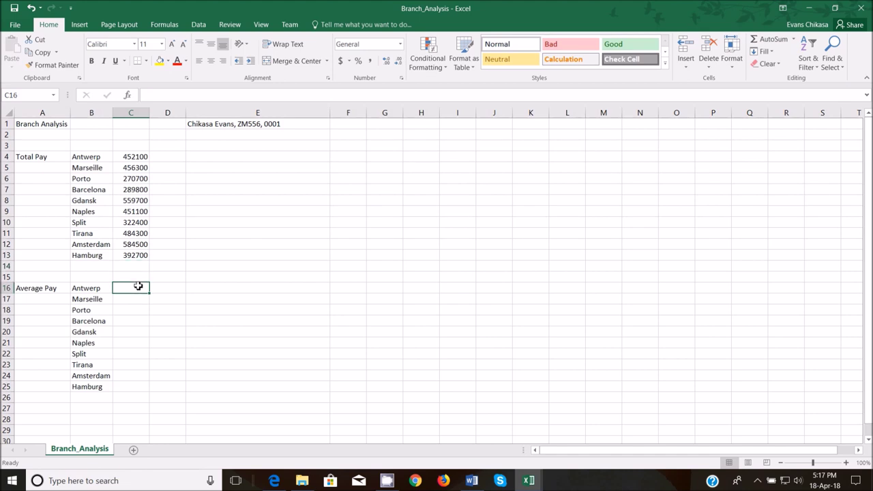
pyautogui.write('=')
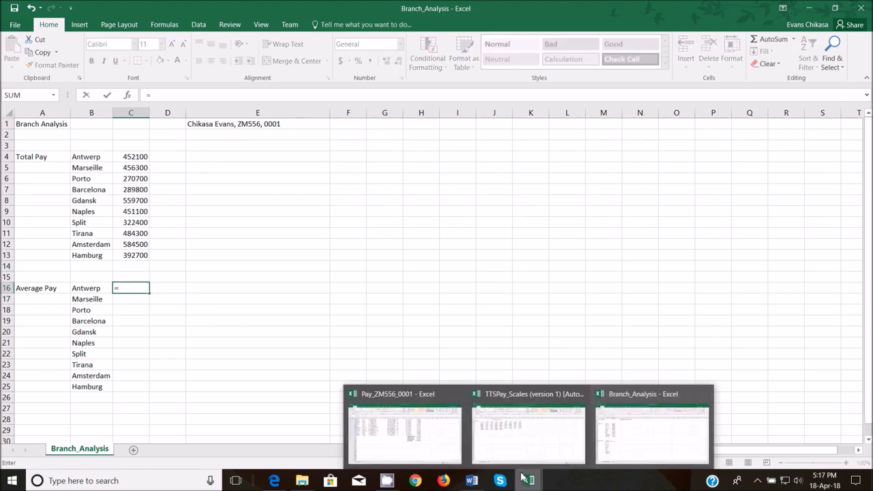
pyautogui.moveTo(425, 439)
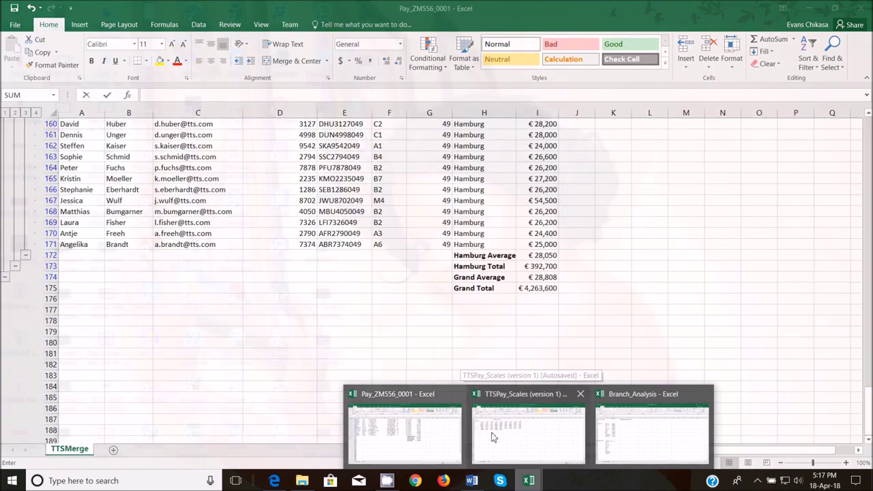
pyautogui.click(411, 431)
pyautogui.scroll(17, 515, 279)
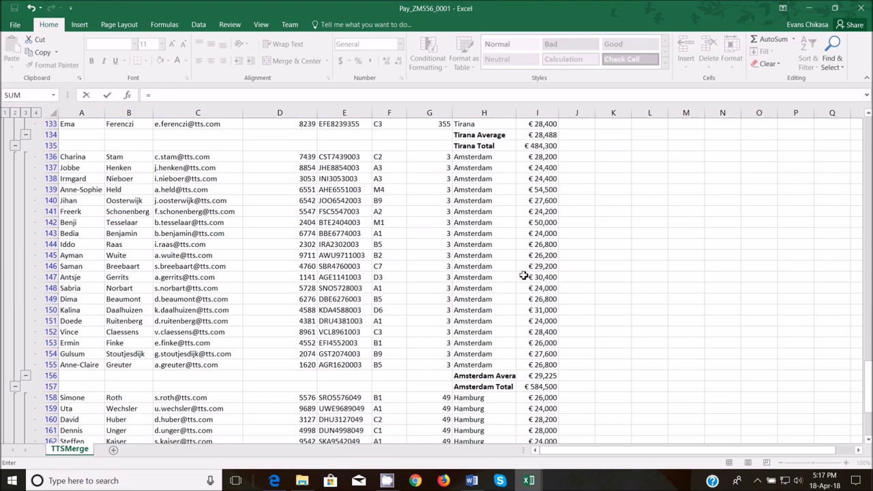
pyautogui.scroll(15, 515, 287)
pyautogui.moveTo(868, 253); pyautogui.dragTo(856, 114)
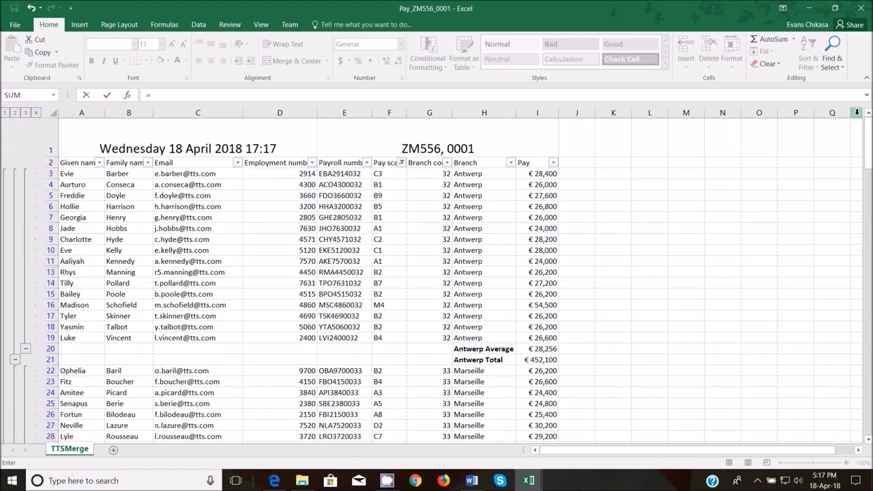
pyautogui.click(518, 349)
pyautogui.hotkey('alt', 'Tab')
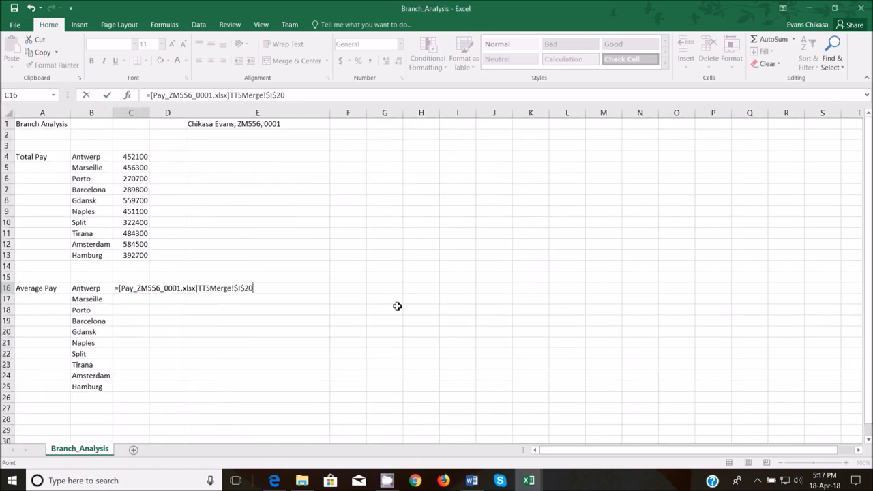
pyautogui.press('Return')
pyautogui.write('=')
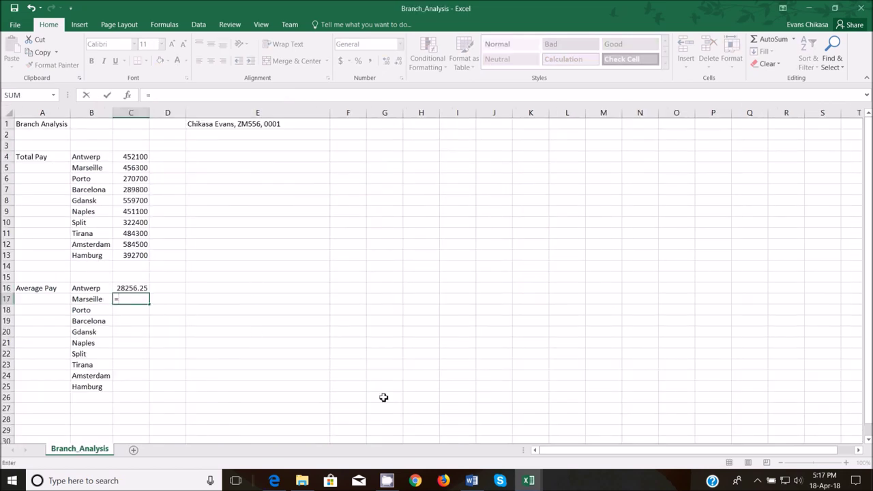
pyautogui.moveTo(528, 480)
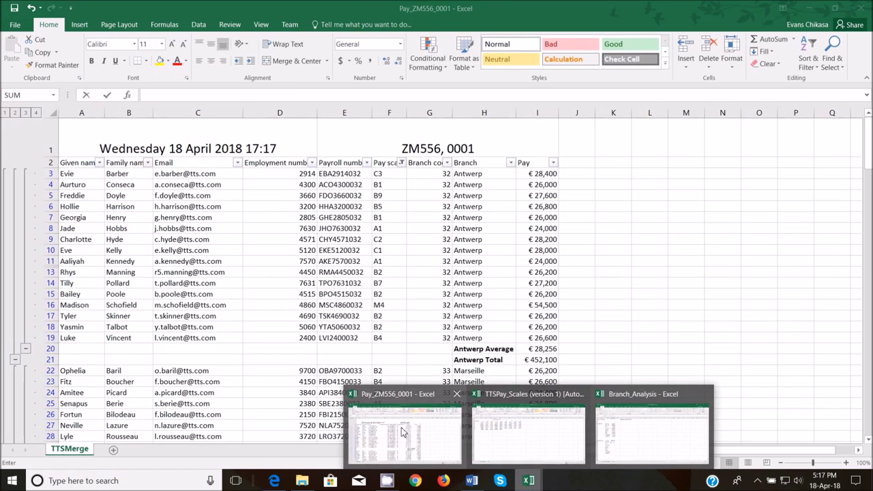
pyautogui.click(402, 431)
pyautogui.scroll(-7, 504, 321)
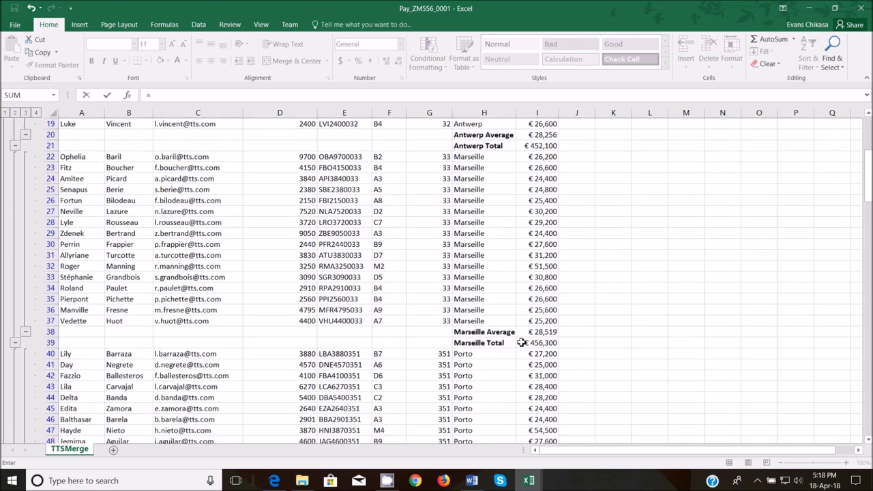
pyautogui.click(532, 345)
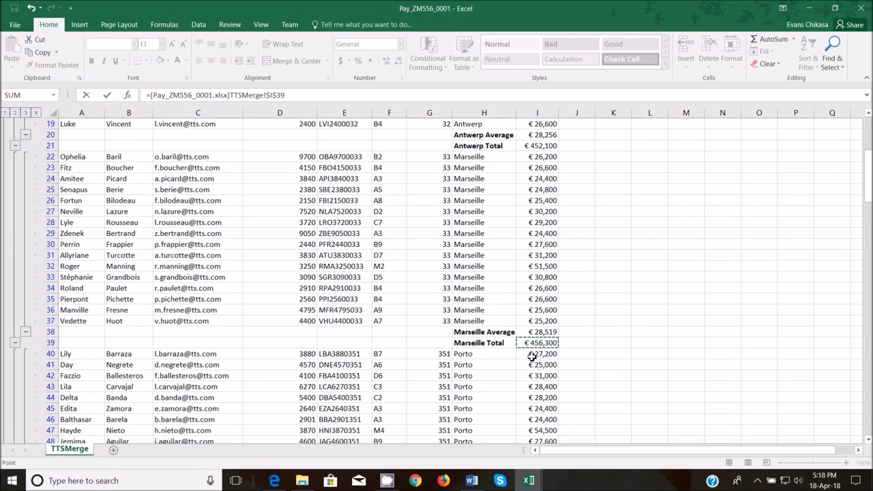
pyautogui.press('Return')
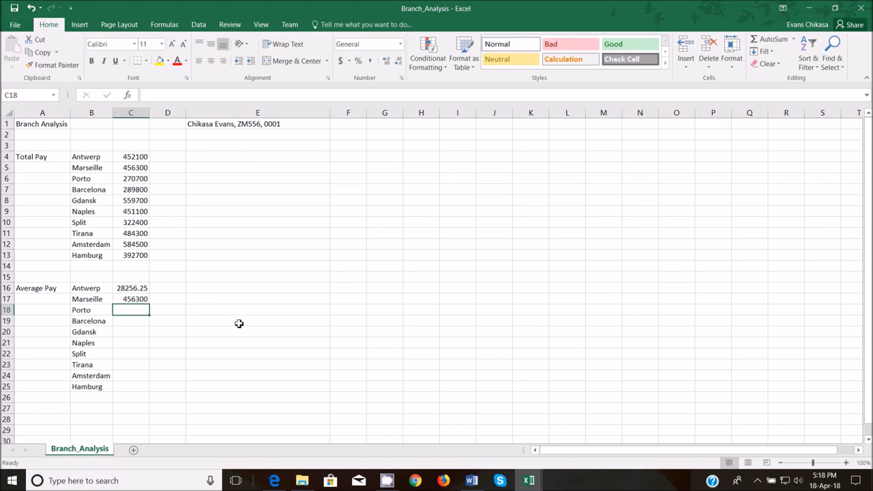
pyautogui.write('=')
pyautogui.moveTo(529, 477)
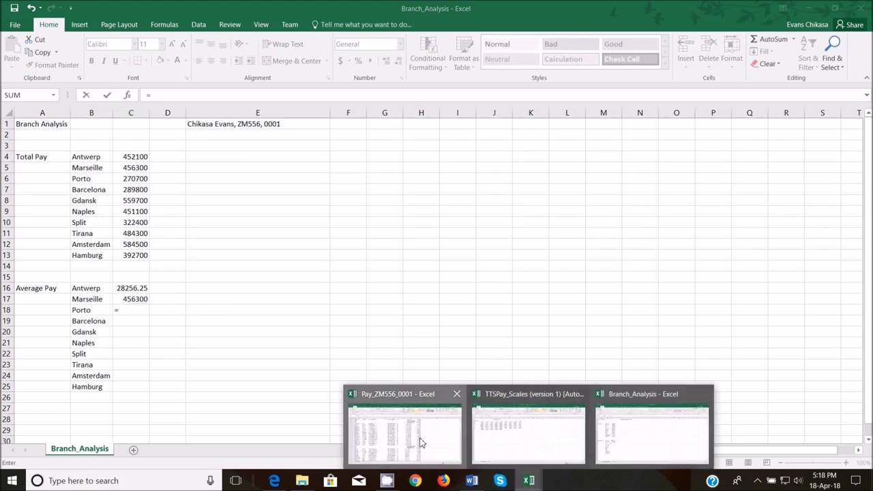
pyautogui.click(420, 443)
pyautogui.scroll(-3, 529, 327)
pyautogui.click(537, 321)
pyautogui.press('Return')
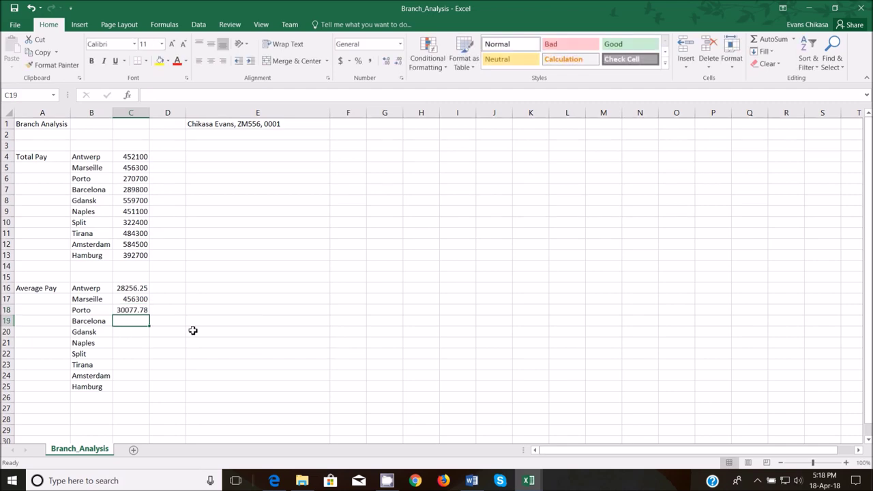
pyautogui.write('=')
pyautogui.moveTo(528, 480)
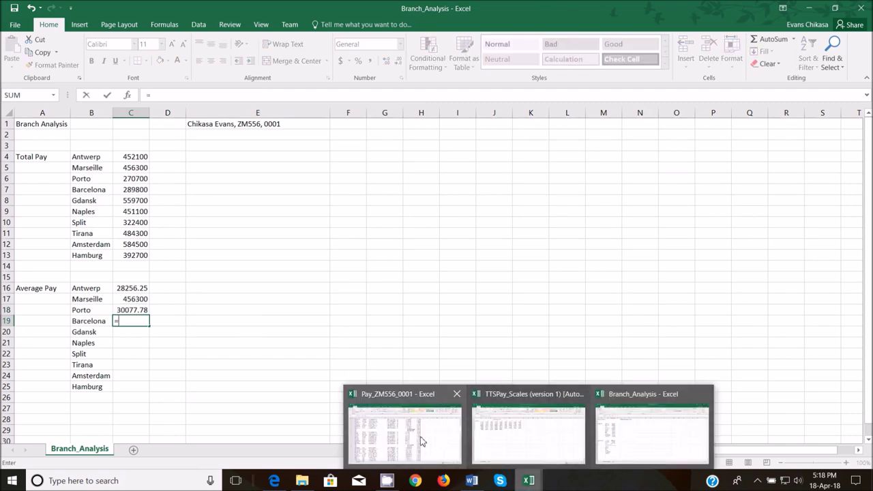
pyautogui.click(418, 434)
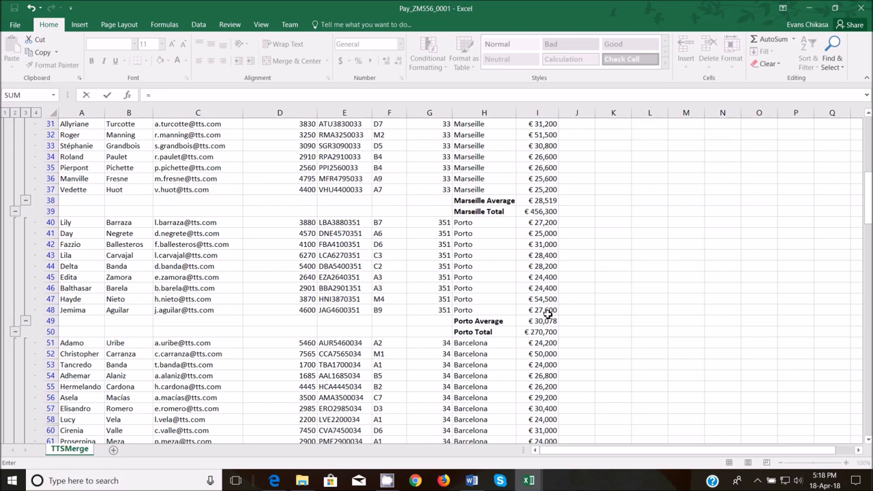
pyautogui.moveTo(529, 480)
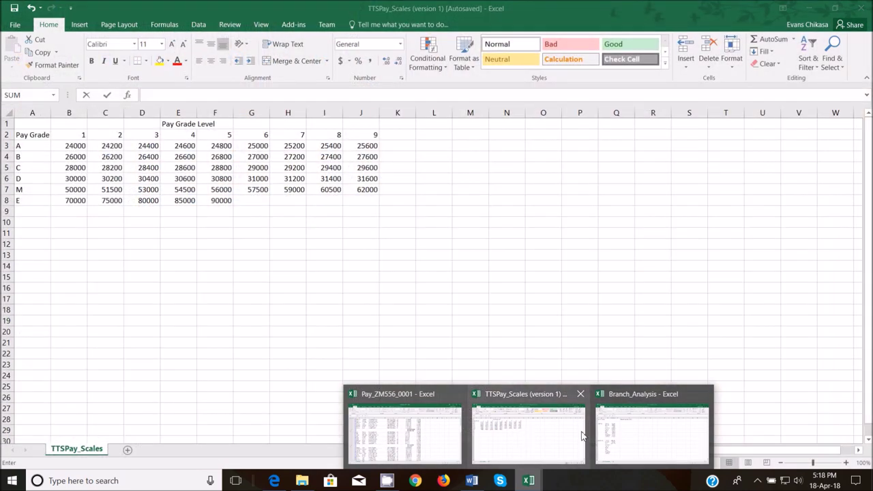
pyautogui.moveTo(686, 433)
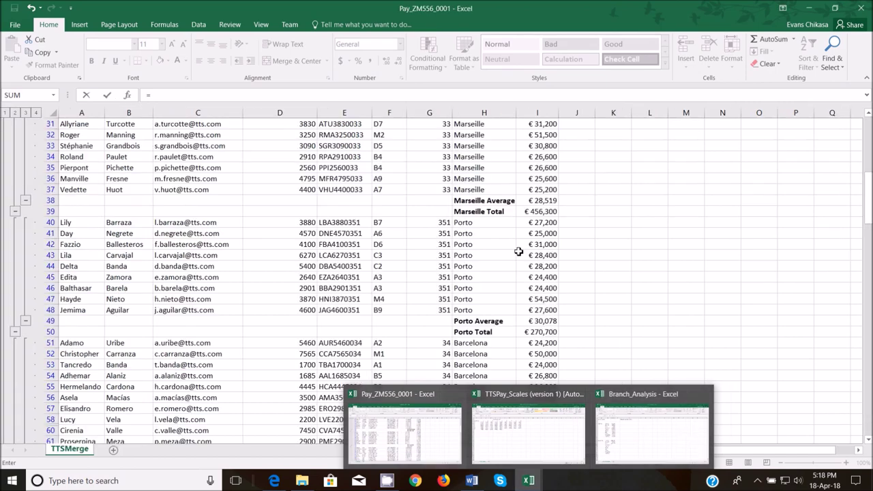
pyautogui.click(549, 320)
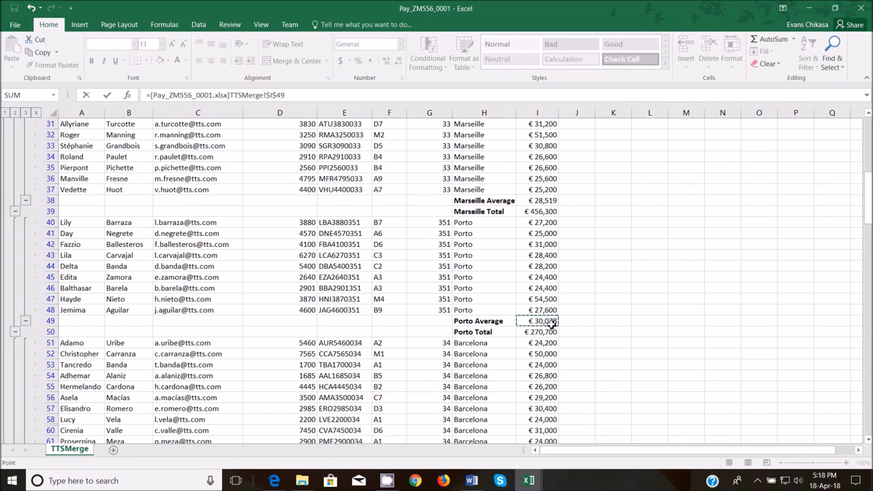
pyautogui.press('Return')
pyautogui.write('=')
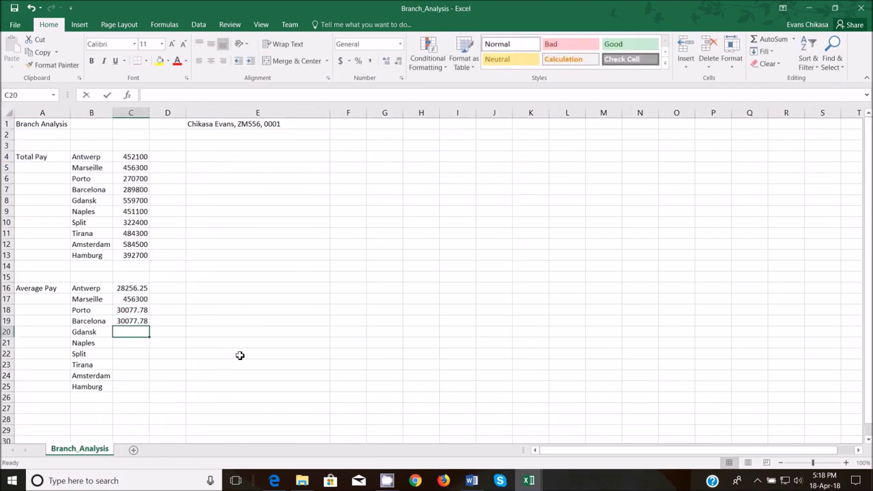
pyautogui.moveTo(534, 481)
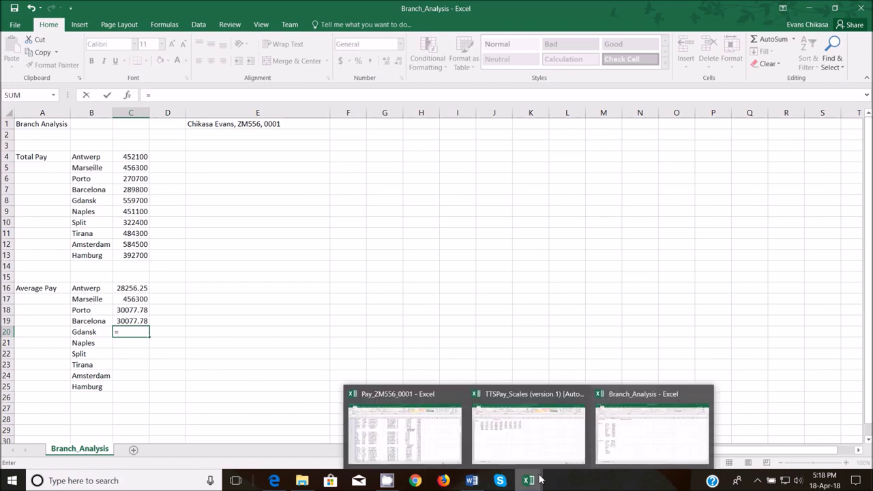
pyautogui.moveTo(421, 444)
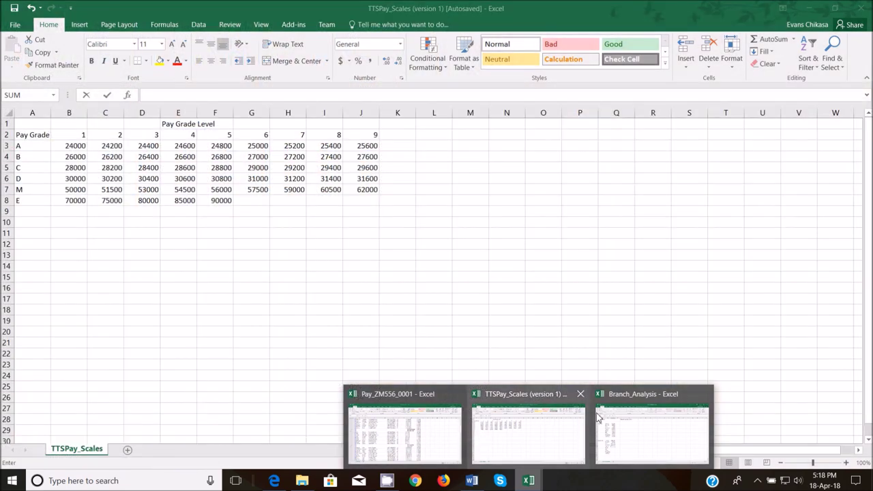
pyautogui.moveTo(616, 426)
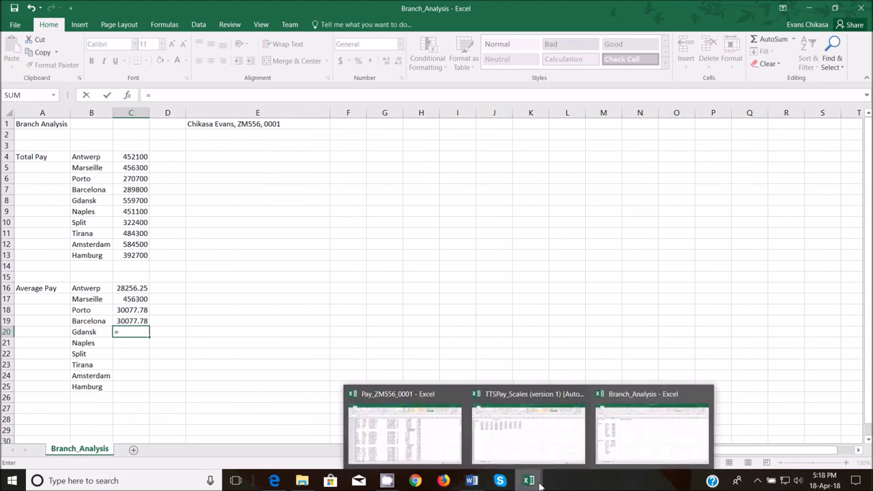
pyautogui.click(436, 451)
pyautogui.scroll(-5, 537, 385)
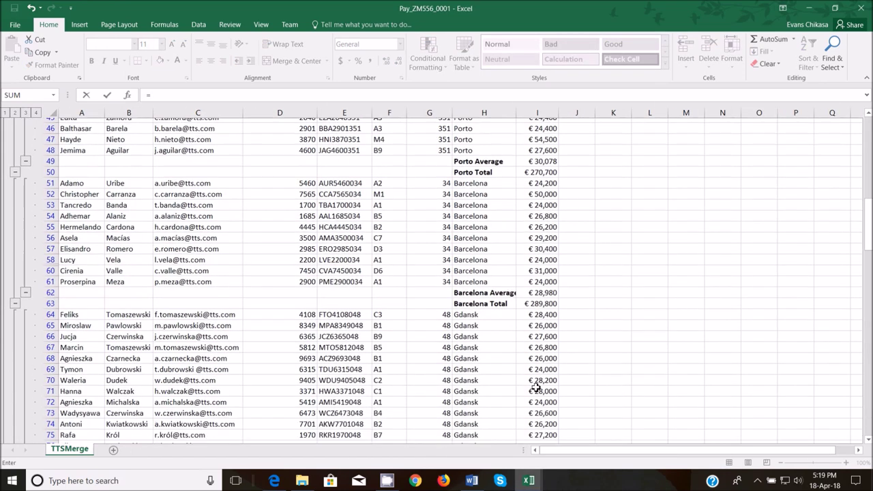
pyautogui.click(538, 288)
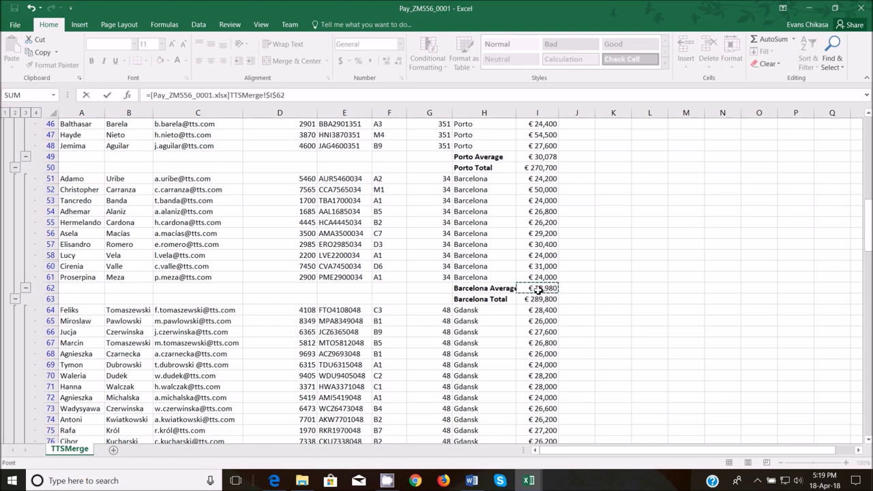
pyautogui.scroll(-5, 546, 310)
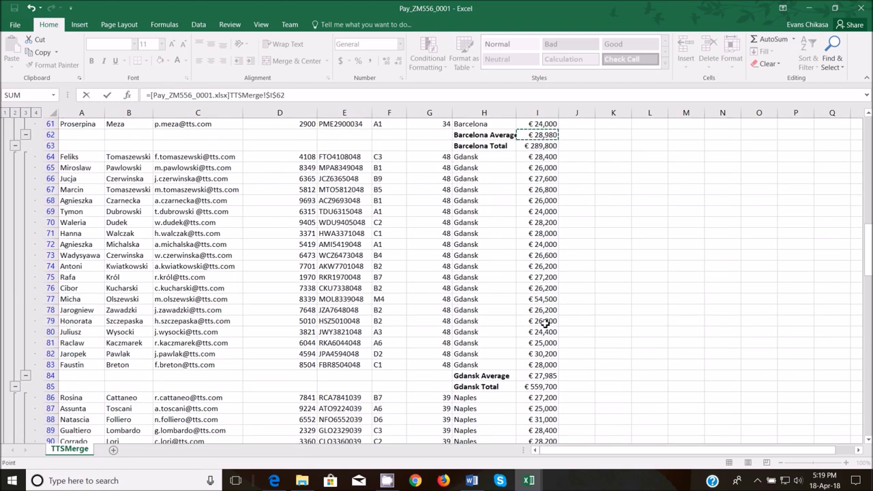
pyautogui.click(540, 377)
pyautogui.press('Return')
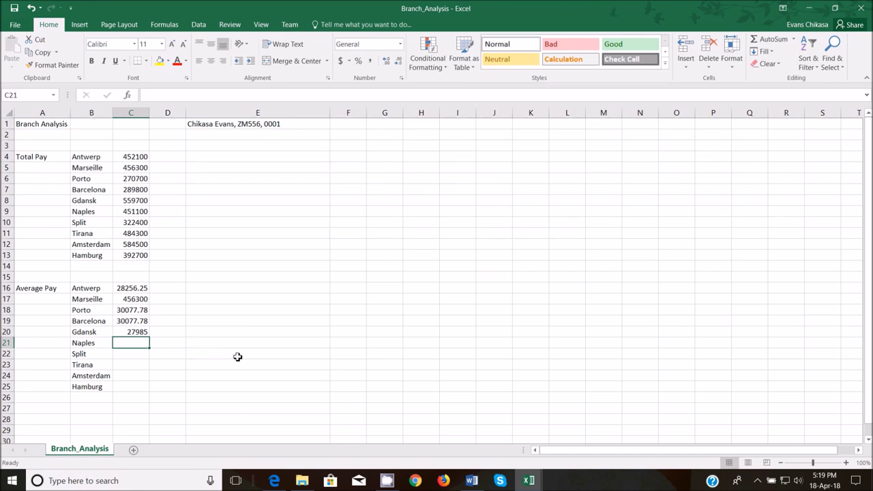
# - Link Naples's Average Pay in C21 (30073.33) and begin the Split entry
pyautogui.write('=')
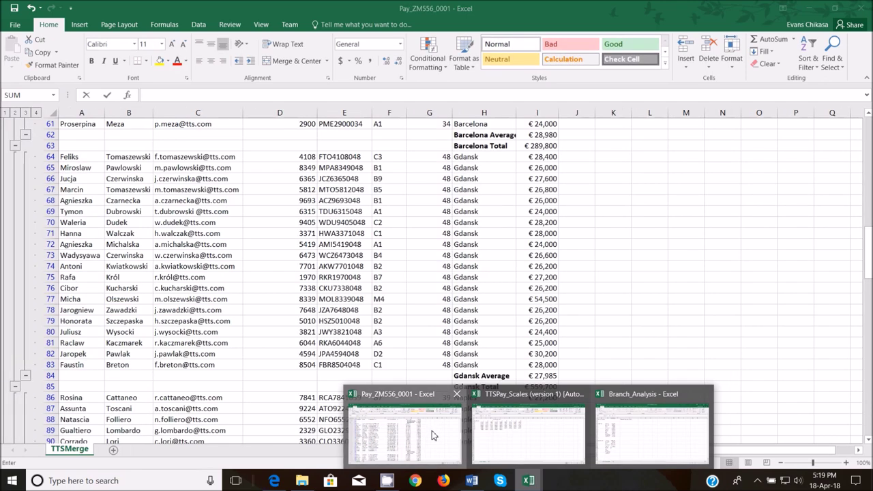
pyautogui.click(434, 435)
pyautogui.scroll(-6, 508, 362)
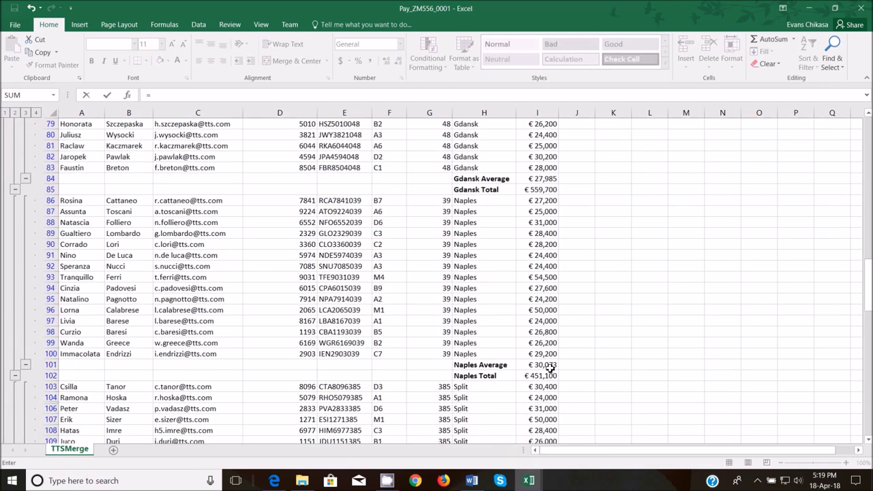
pyautogui.click(550, 365)
pyautogui.press('Return')
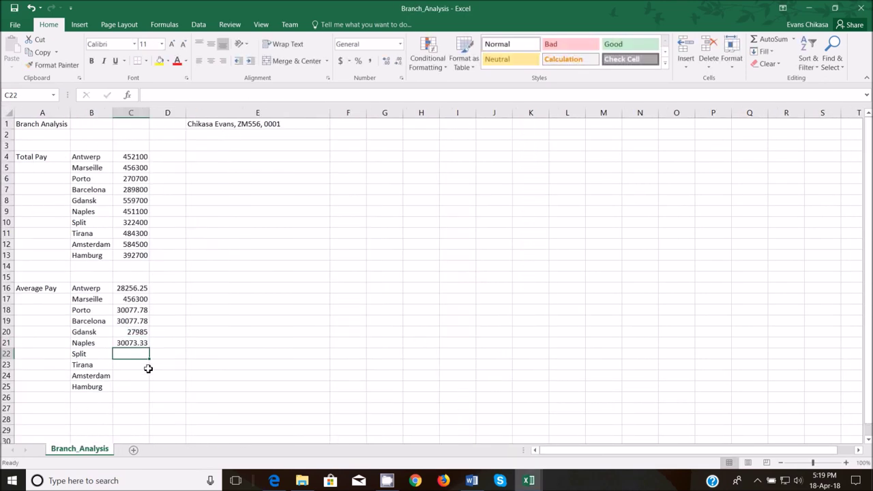
pyautogui.write('=')
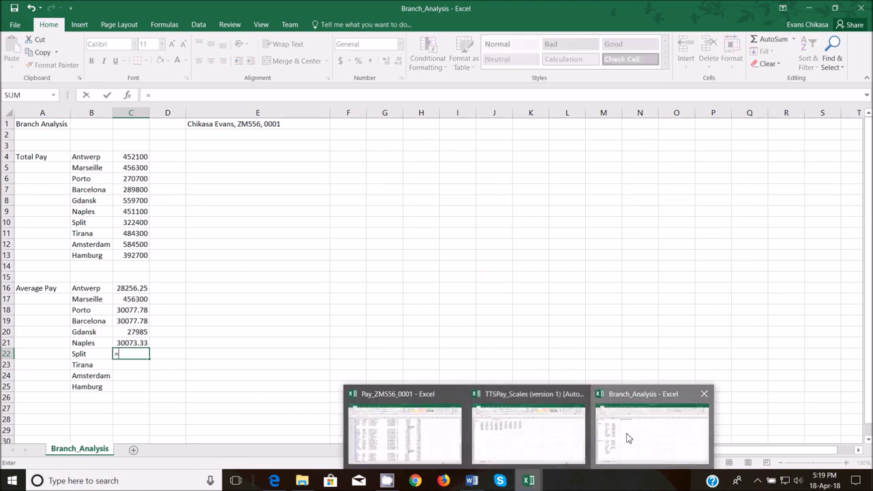
# - Link the Split and Tirana Average Pay cells to their Average values in the Pay workbook
pyautogui.click(626, 437)
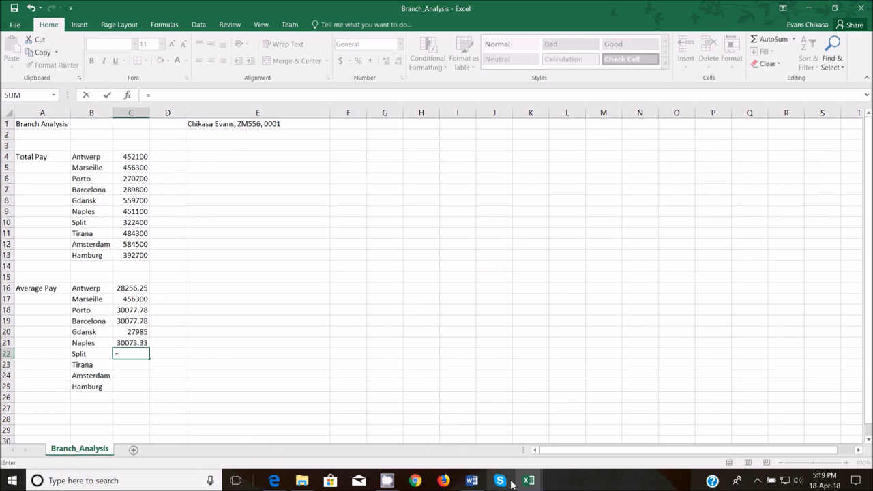
pyautogui.moveTo(529, 481)
pyautogui.click(425, 438)
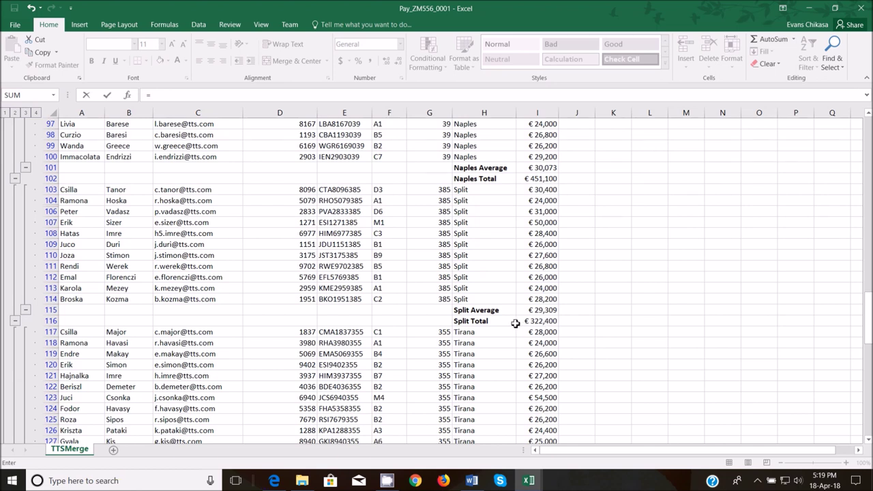
pyautogui.click(539, 311)
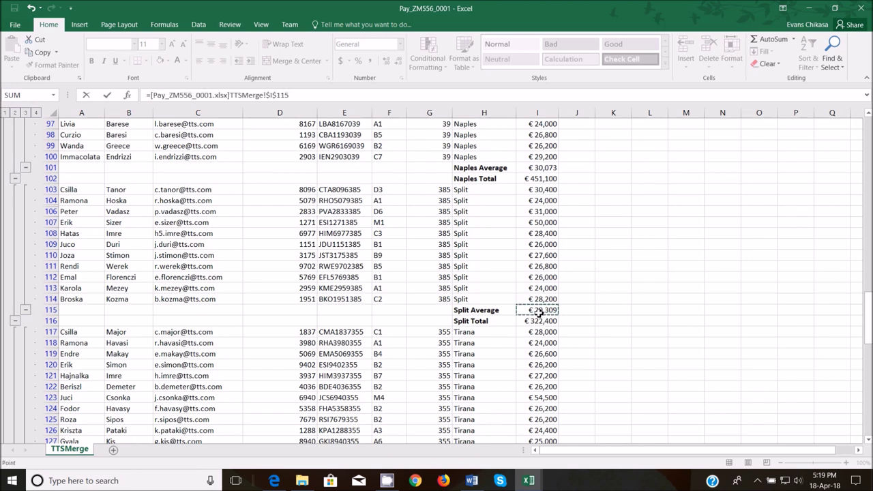
pyautogui.press('Return')
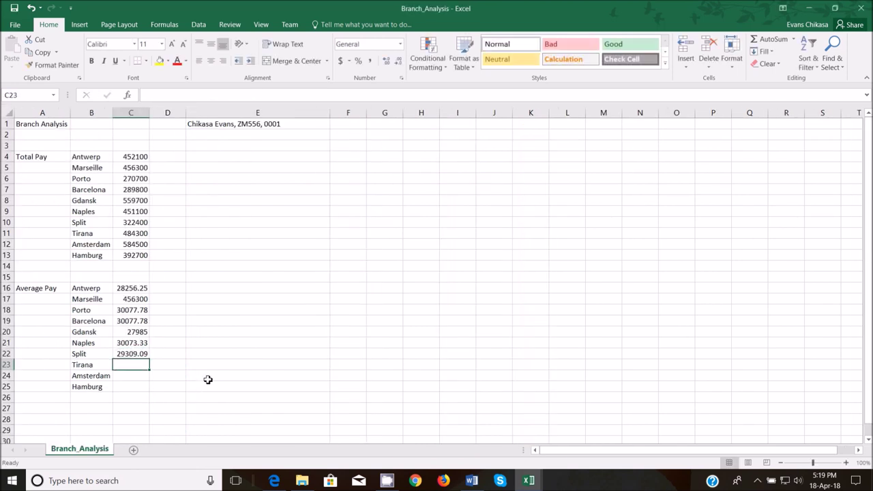
pyautogui.write('=')
pyautogui.moveTo(528, 482)
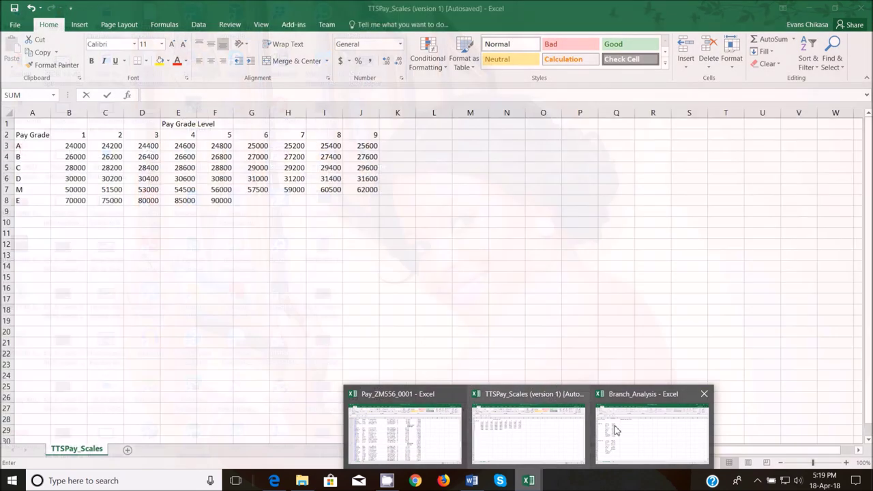
pyautogui.click(436, 440)
pyautogui.scroll(-6, 497, 364)
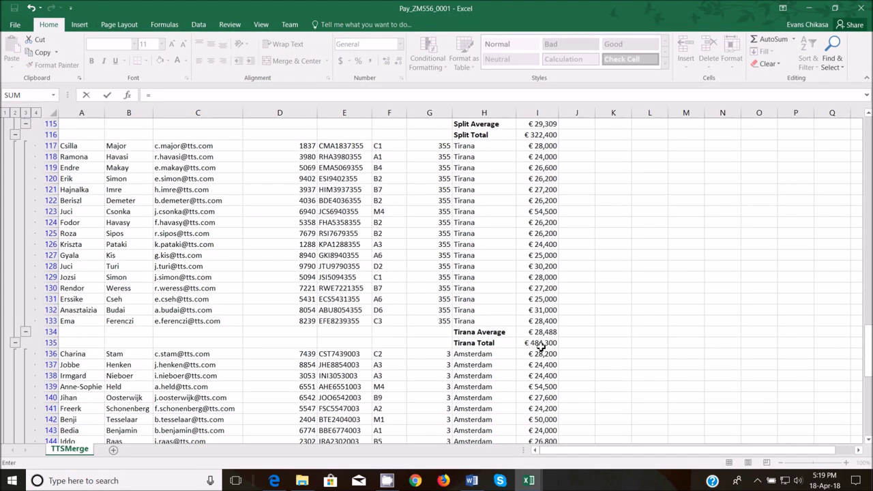
pyautogui.click(545, 337)
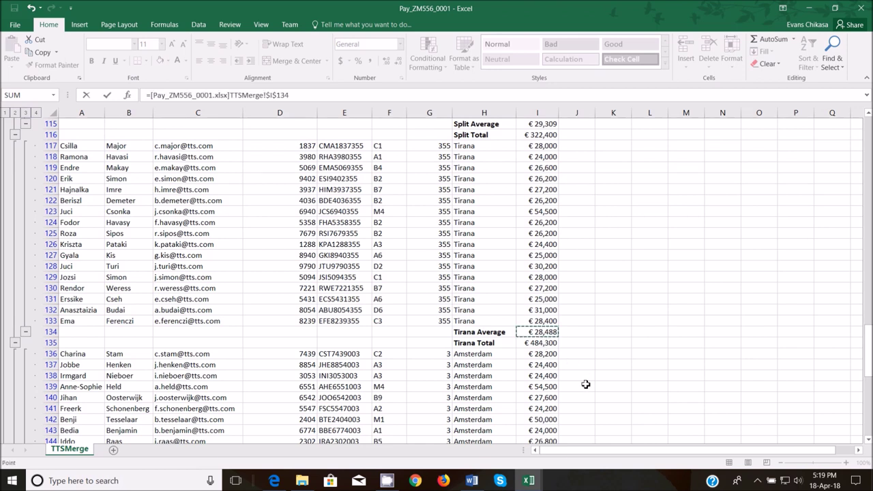
pyautogui.press('Return')
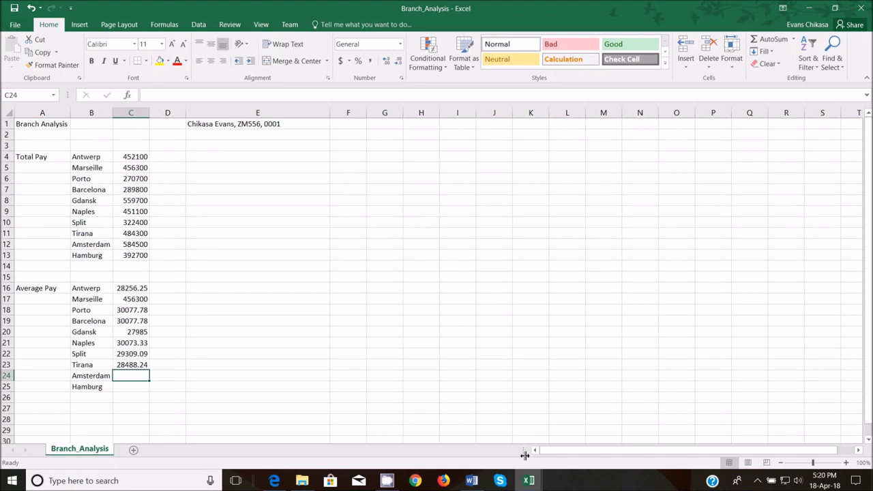
# - Link Amsterdam's and Hamburg's Average Pay to the Pay workbook, with Hamburg in C25 showing 28050
pyautogui.write('=')
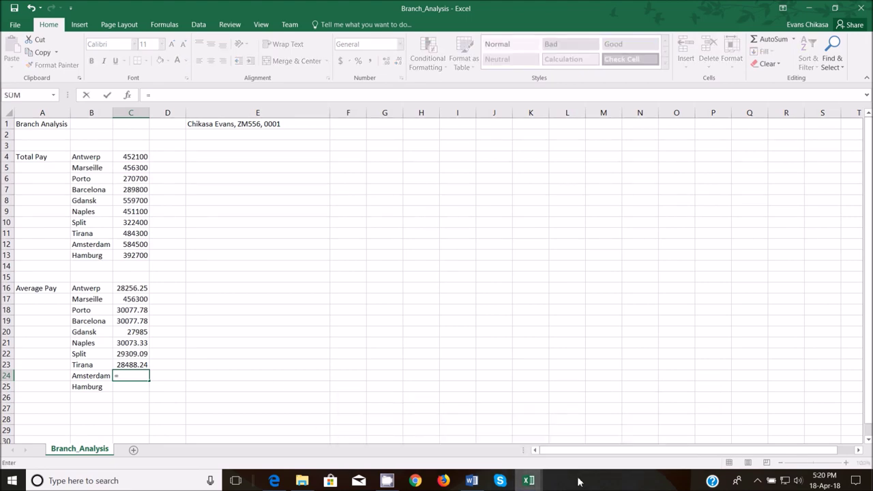
pyautogui.click(413, 436)
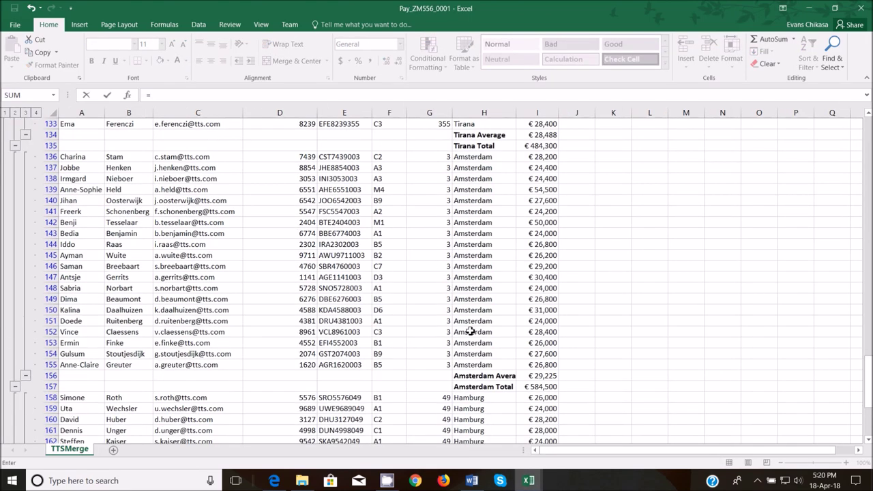
pyautogui.click(536, 375)
pyautogui.press('Return')
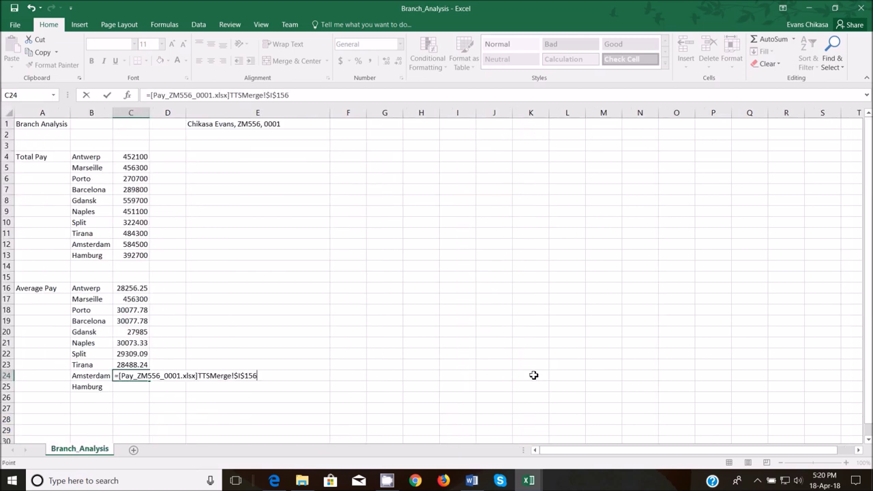
pyautogui.write('=')
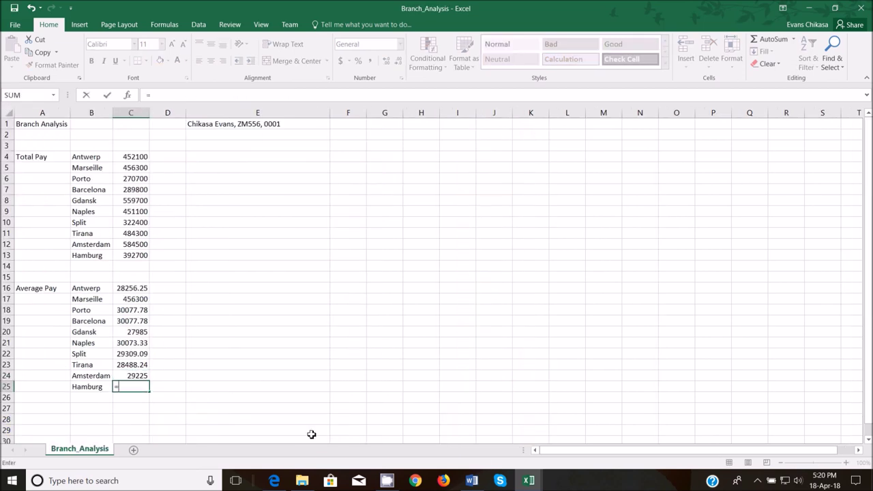
pyautogui.moveTo(528, 481)
pyautogui.moveTo(450, 441)
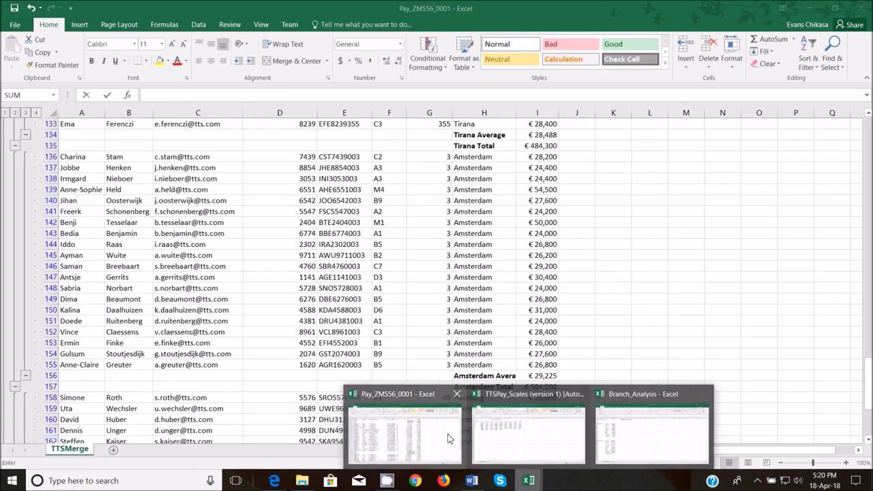
pyautogui.click(411, 437)
pyautogui.scroll(-6, 531, 382)
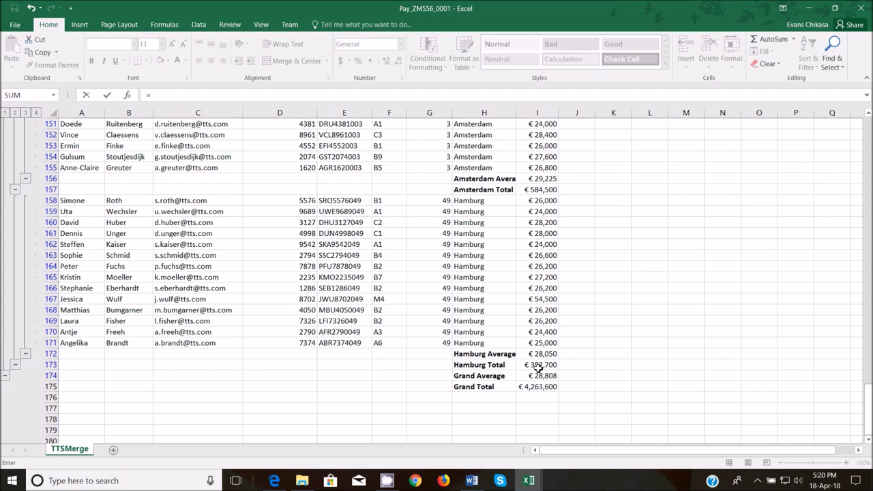
pyautogui.click(537, 354)
pyautogui.hotkey('ctrl', 'Tab')
pyautogui.press('Return')
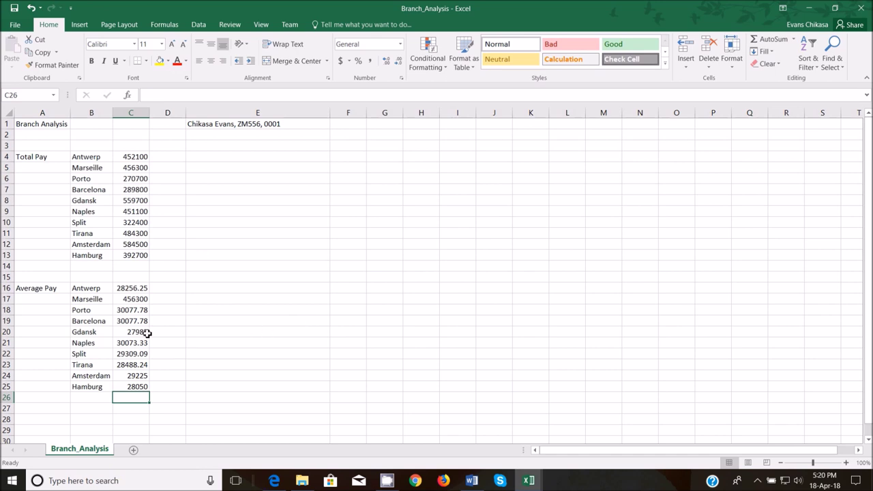
# - Format C4:C13 and C16:C25 as Euro (€ 123) currency with 0 decimal places
pyautogui.moveTo(141, 157); pyautogui.dragTo(145, 255)
pyautogui.moveTo(137, 288); pyautogui.dragTo(145, 386)
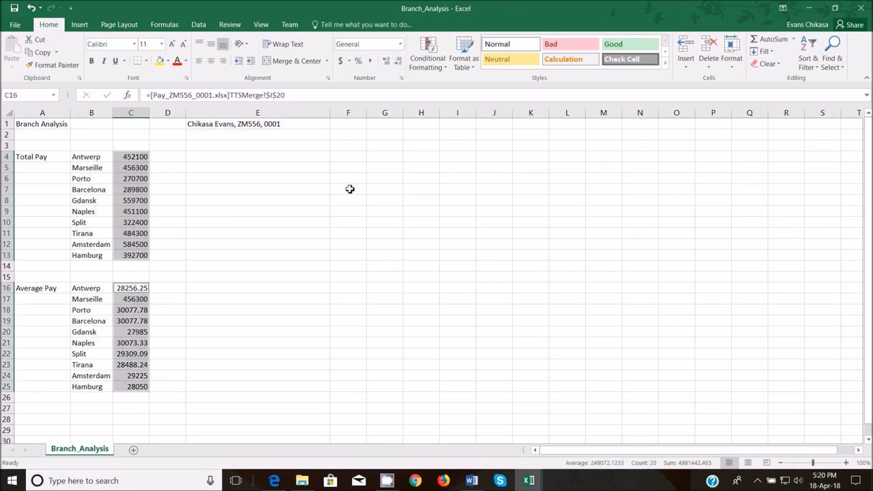
pyautogui.moveTo(273, 480)
pyautogui.click(400, 44)
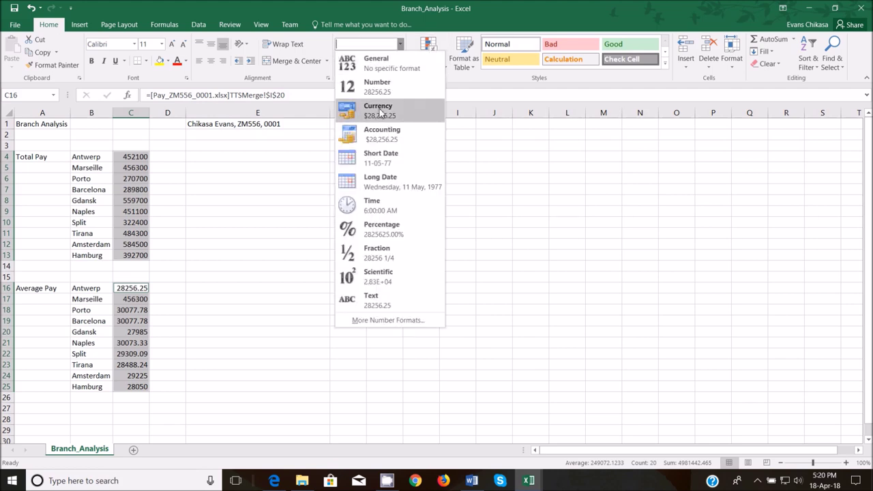
pyautogui.click(399, 327)
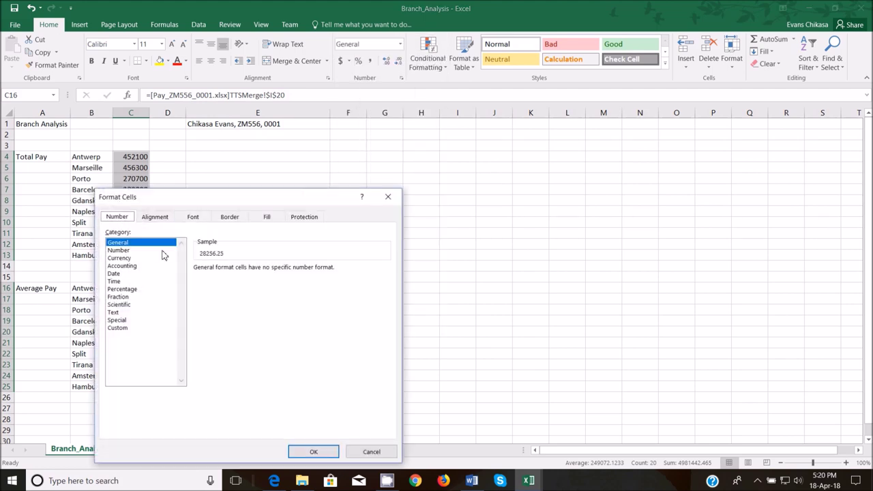
pyautogui.click(162, 257)
pyautogui.click(273, 272)
pyautogui.click(274, 272)
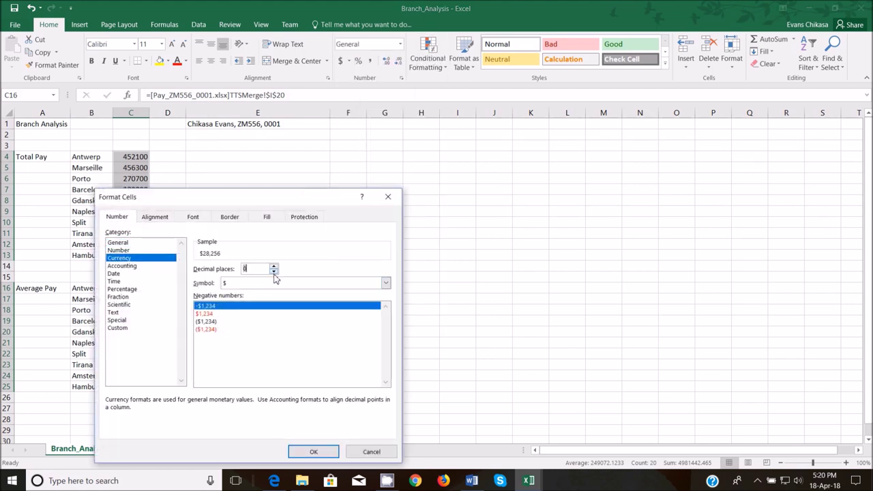
pyautogui.click(385, 282)
pyautogui.scroll(-15, 293, 328)
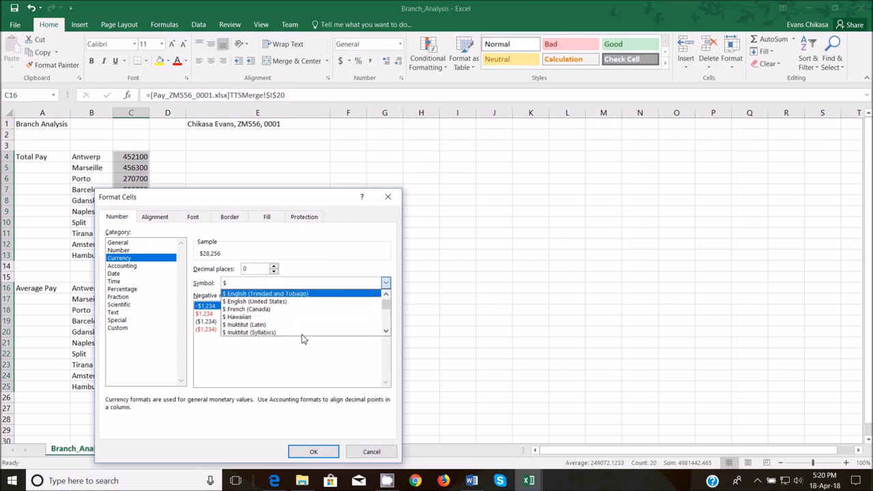
pyautogui.scroll(-10, 293, 326)
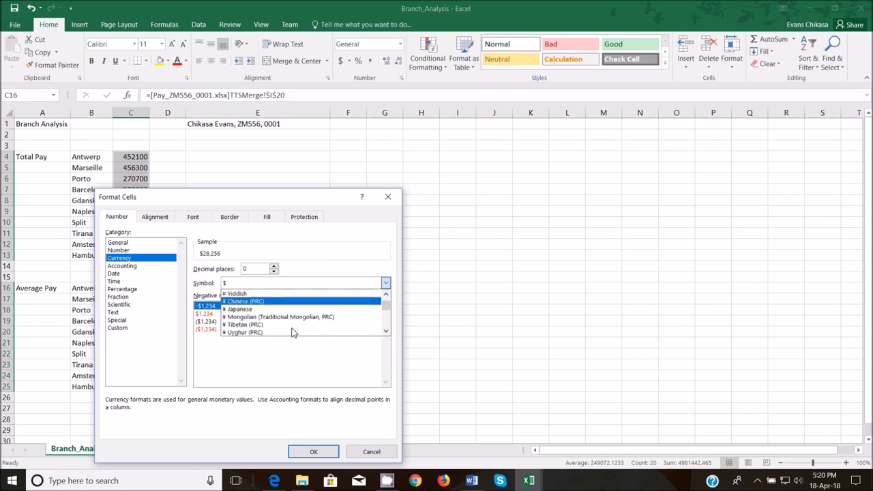
pyautogui.scroll(-8, 294, 326)
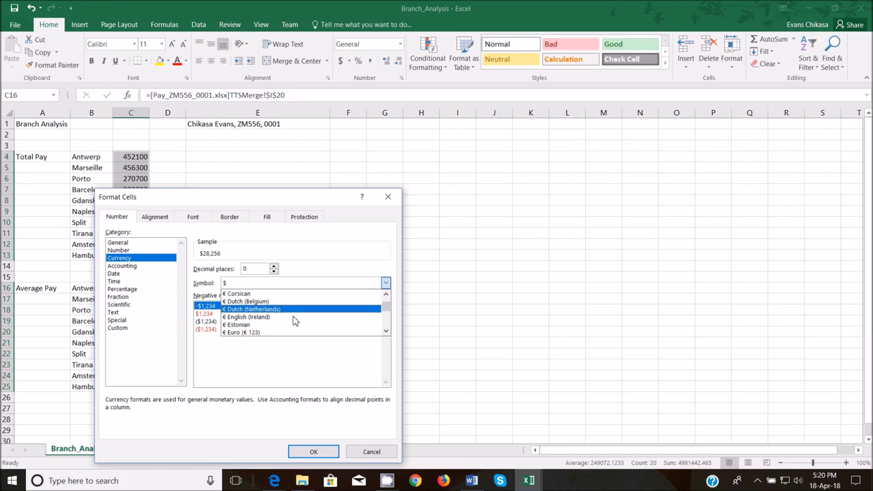
pyautogui.scroll(-10, 293, 314)
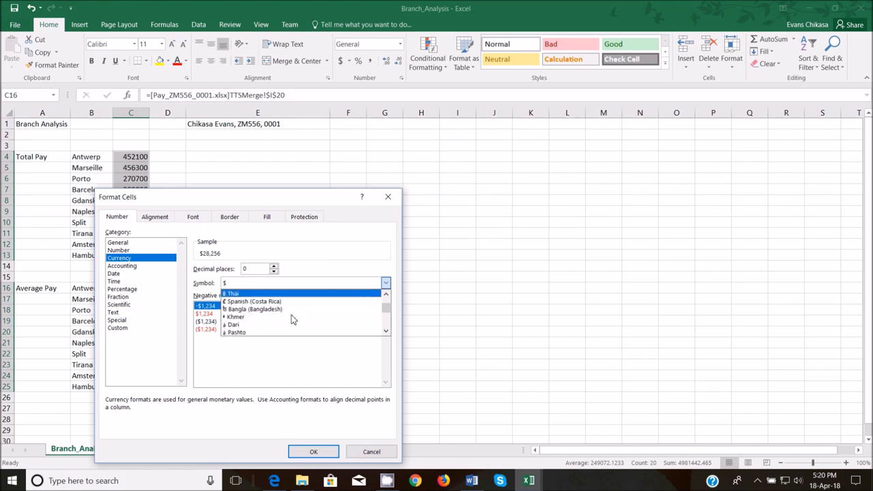
pyautogui.scroll(10, 292, 318)
pyautogui.scroll(5, 292, 317)
pyautogui.scroll(3, 292, 310)
pyautogui.click(292, 308)
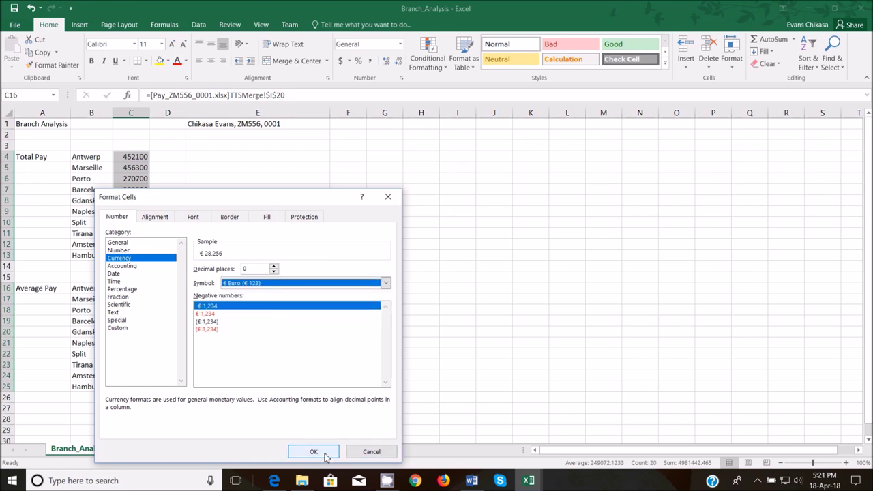
pyautogui.click(313, 451)
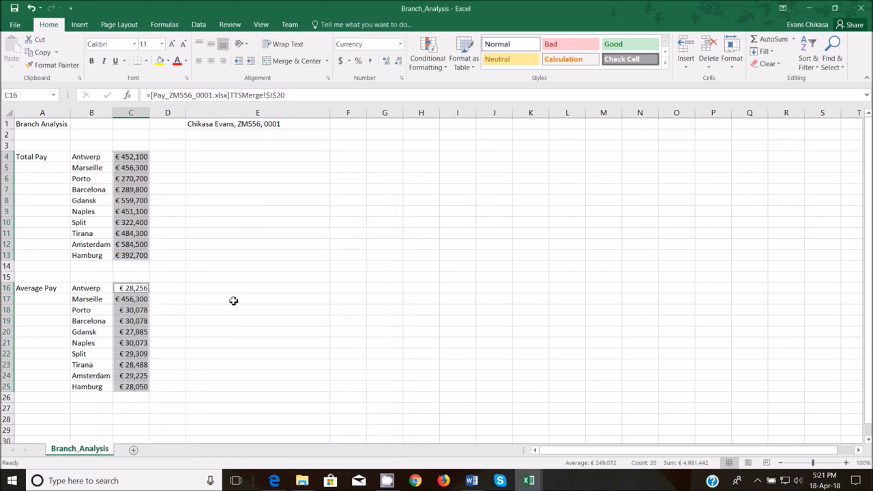
pyautogui.click(225, 309)
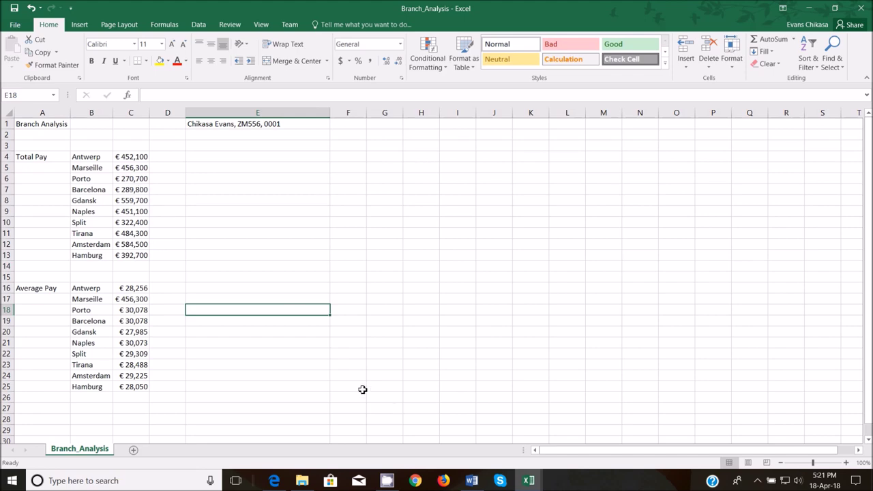
pyautogui.click(266, 467)
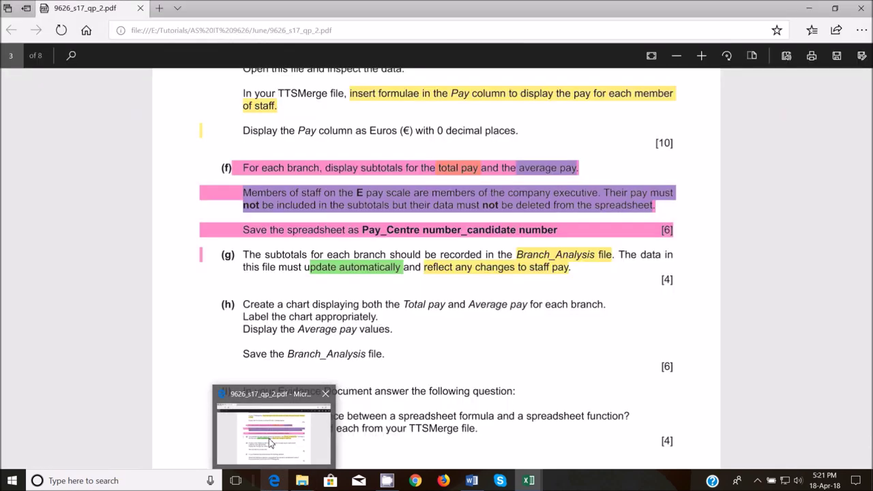
# - In question (h), highlight Total pay yellow, Average pay green and 'Display the Average pay values' light blue
pyautogui.scroll(-3, 339, 286)
pyautogui.scroll(3, 288, 216)
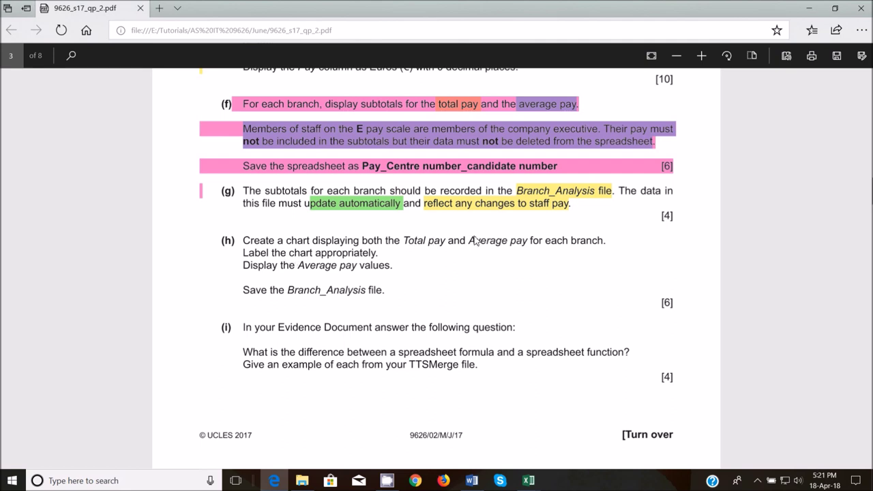
pyautogui.moveTo(244, 247); pyautogui.dragTo(545, 243)
pyautogui.click(411, 245)
pyautogui.moveTo(404, 241); pyautogui.dragTo(448, 243)
pyautogui.click(410, 264)
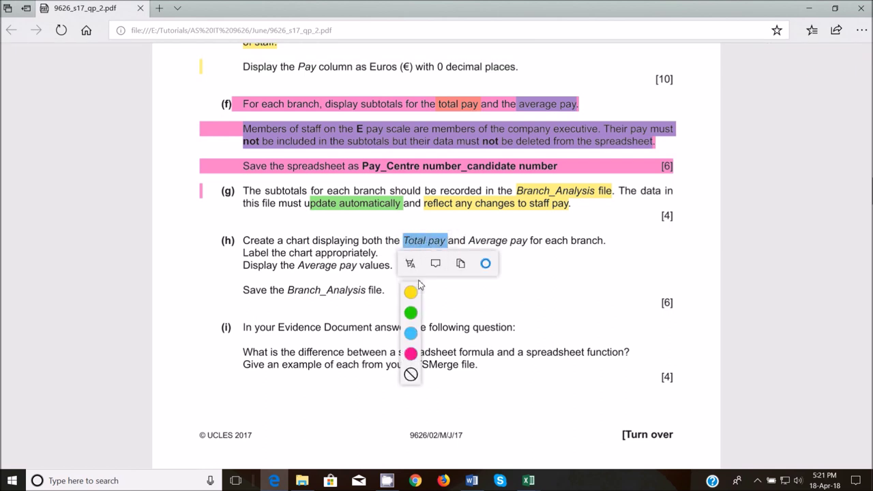
pyautogui.click(409, 289)
pyautogui.moveTo(470, 243); pyautogui.dragTo(529, 242)
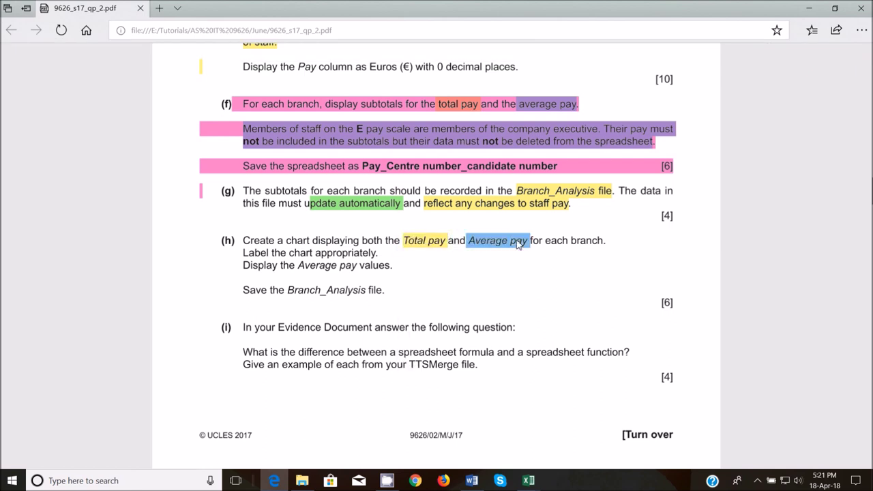
pyautogui.click(491, 264)
pyautogui.click(495, 312)
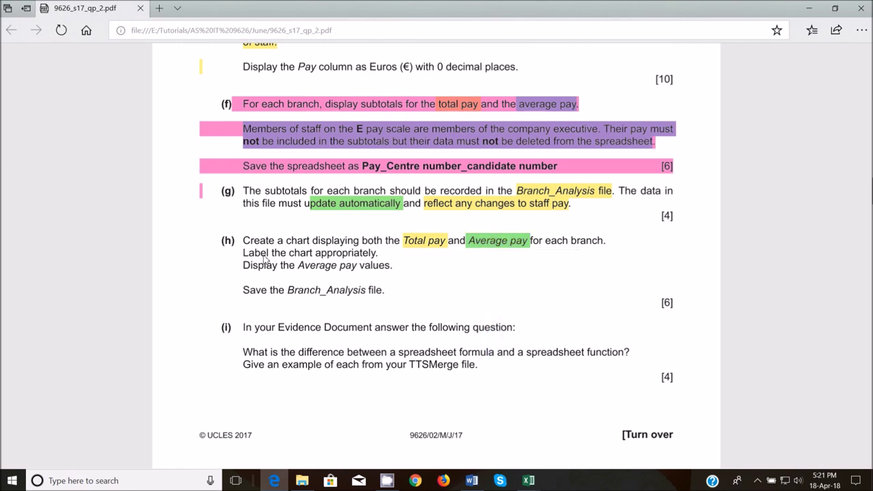
pyautogui.moveTo(245, 268); pyautogui.dragTo(386, 267)
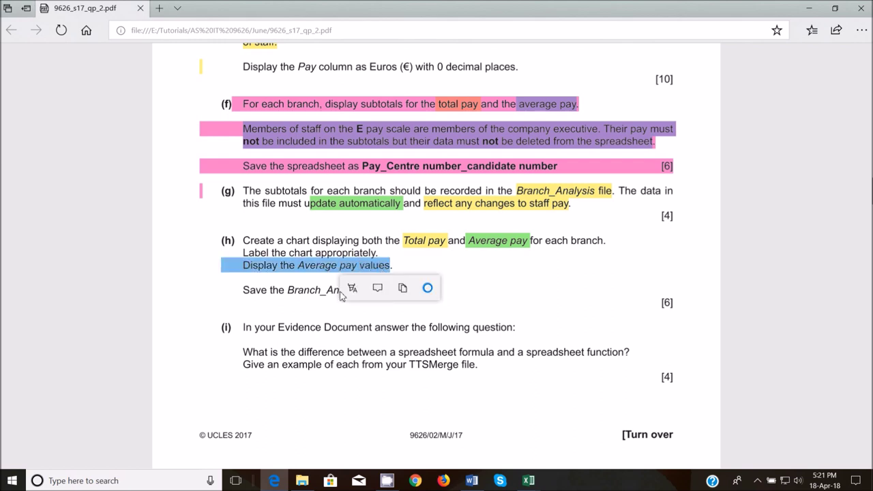
pyautogui.click(351, 288)
pyautogui.click(354, 358)
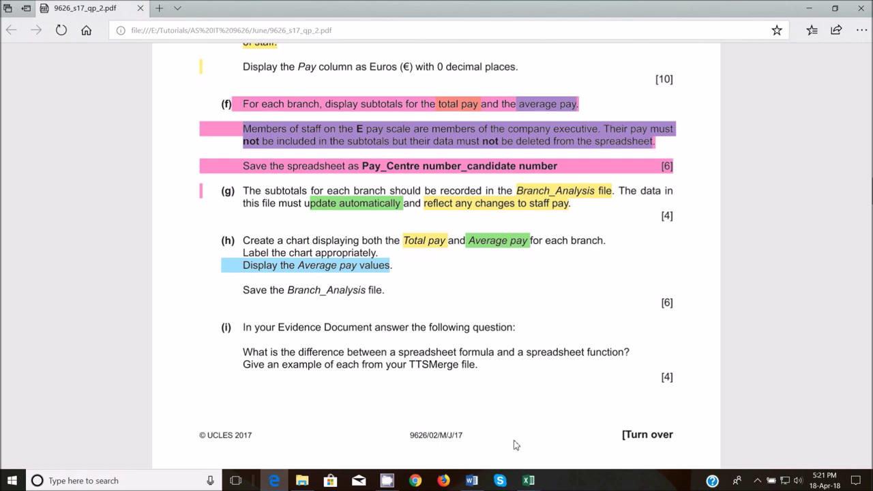
pyautogui.moveTo(528, 480)
pyautogui.click(617, 426)
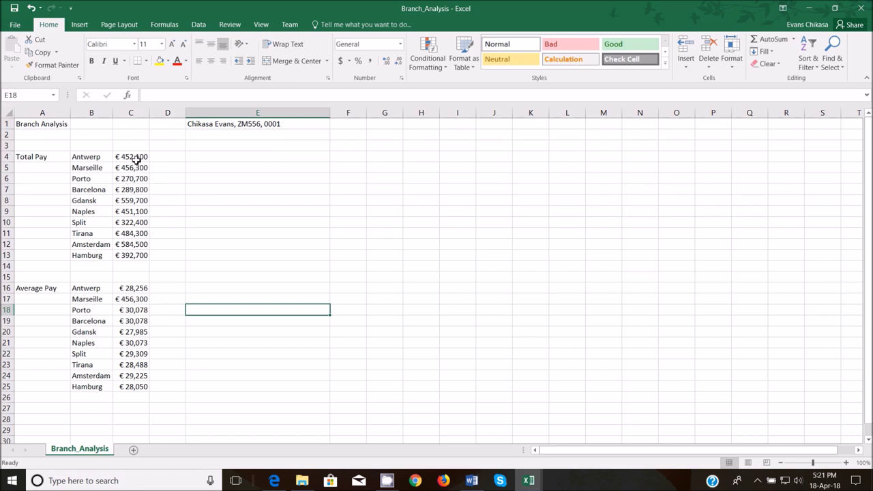
pyautogui.moveTo(137, 156); pyautogui.dragTo(139, 200)
pyautogui.moveTo(145, 244); pyautogui.dragTo(143, 255)
pyautogui.moveTo(137, 287); pyautogui.dragTo(146, 386)
pyautogui.moveTo(87, 157); pyautogui.dragTo(83, 254)
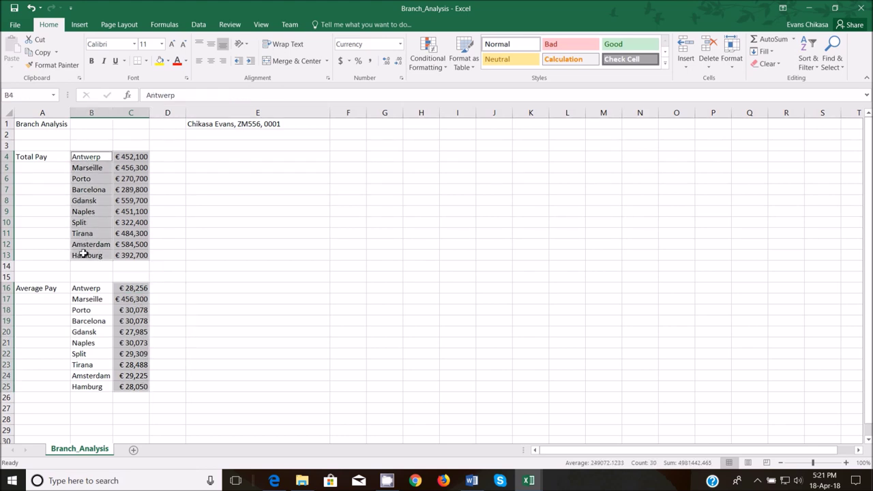
pyautogui.click(79, 25)
pyautogui.click(381, 44)
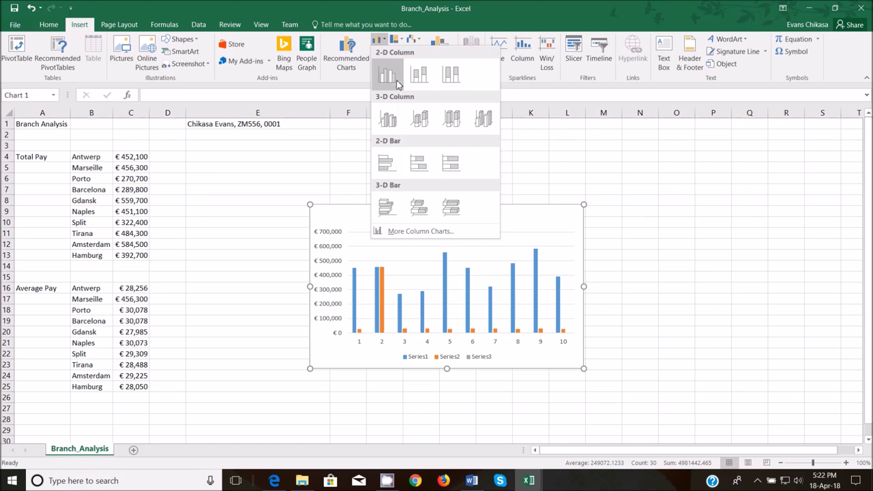
pyautogui.click(259, 217)
pyautogui.click(260, 265)
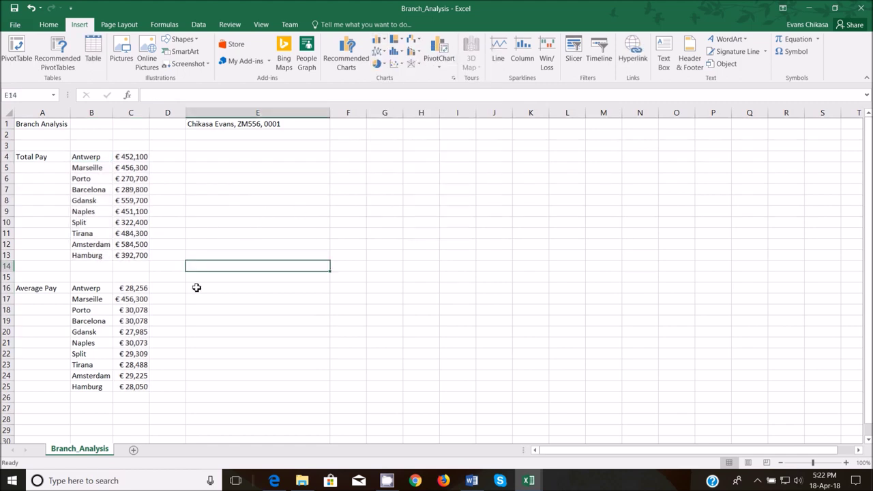
pyautogui.moveTo(139, 287); pyautogui.dragTo(140, 386)
# - Copy the Average Pay, Total Pay and branch name values into H4:H13, G4:G13 and F4:F13
pyautogui.hotkey('ctrl', 'c')
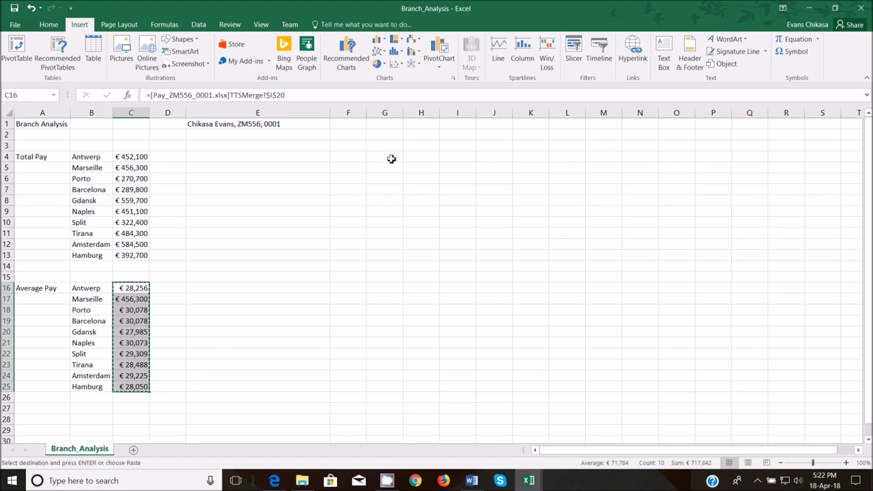
pyautogui.click(432, 158)
pyautogui.hotkey('ctrl', 'v')
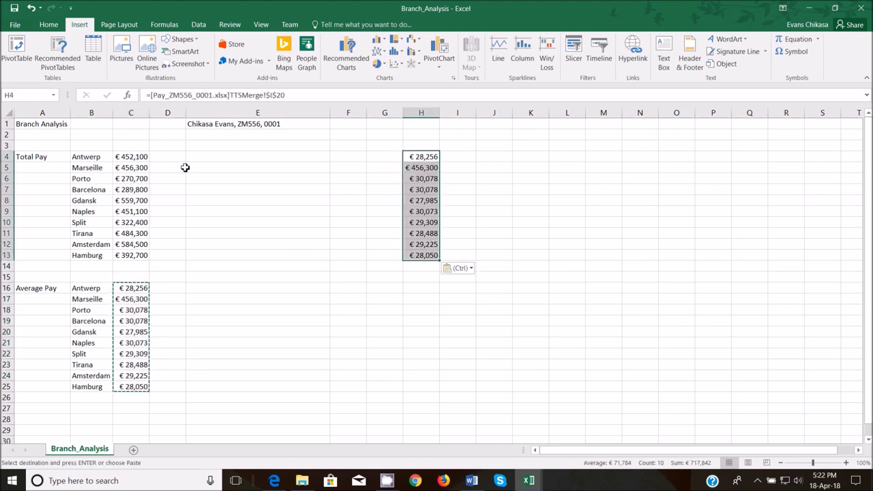
pyautogui.moveTo(133, 156); pyautogui.dragTo(141, 255)
pyautogui.hotkey('ctrl', 'c')
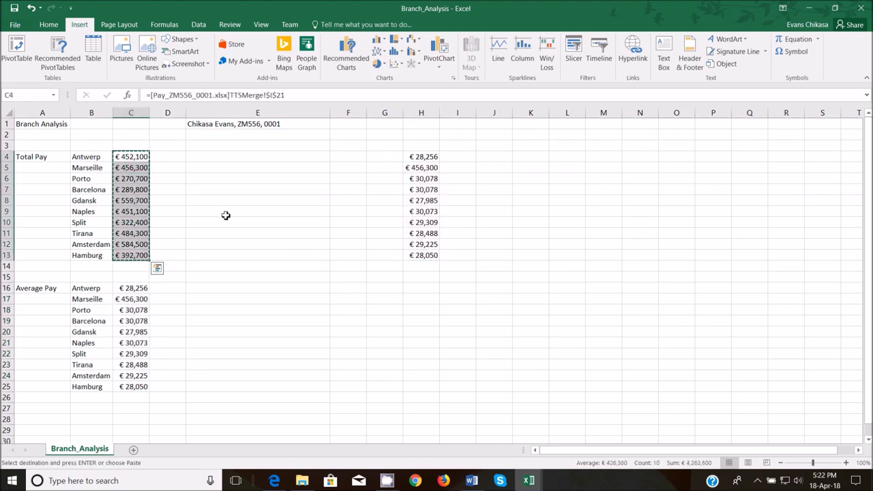
pyautogui.click(376, 158)
pyautogui.hotkey('ctrl', 'v')
pyautogui.moveTo(88, 156); pyautogui.dragTo(87, 253)
pyautogui.hotkey('ctrl', 'c')
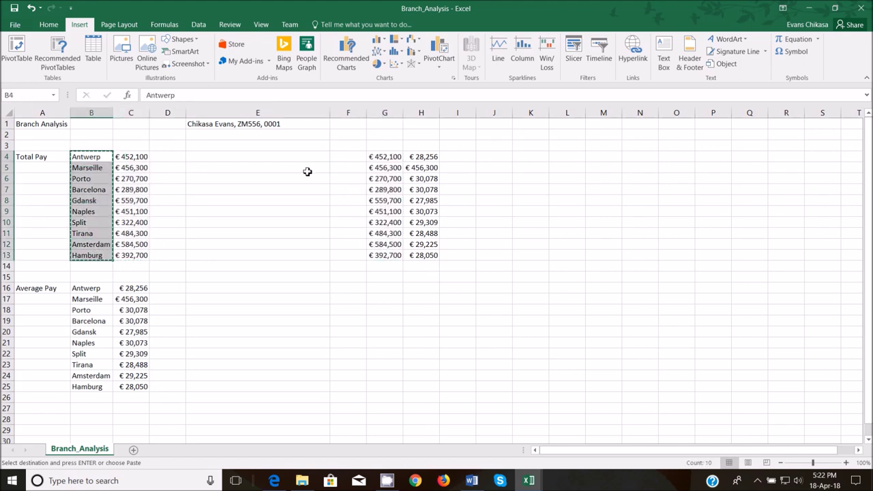
pyautogui.click(337, 160)
pyautogui.hotkey('ctrl', 'v')
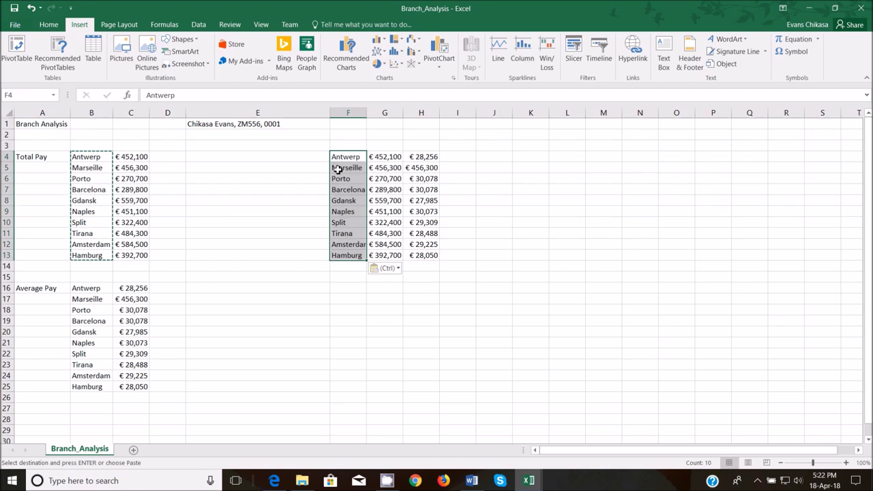
# - Enter the headings Branch Name, Total Pay and Average Pay in F3:H3, then select F3:H13
pyautogui.click(344, 144)
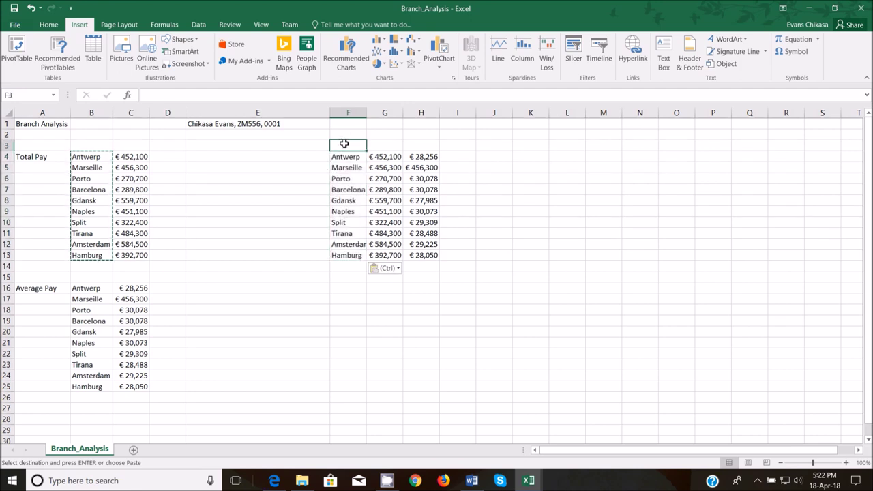
pyautogui.write('Branch Name')
pyautogui.press('Tab')
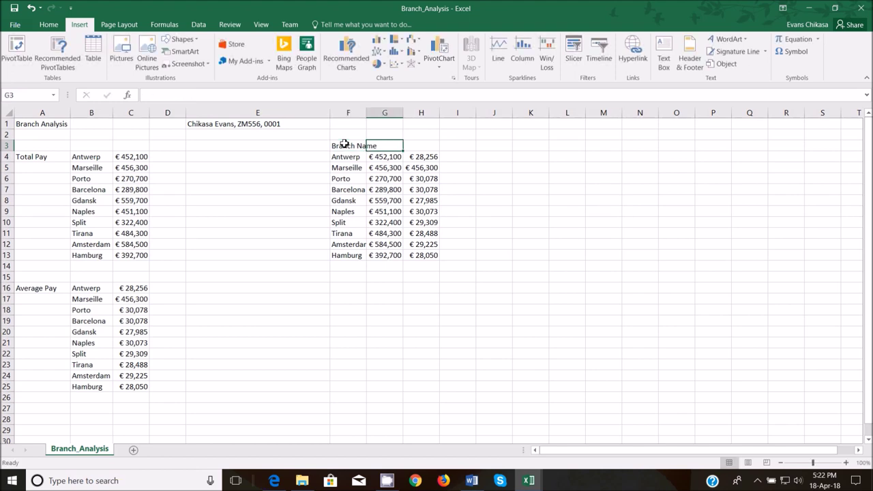
pyautogui.write('Total Pay')
pyautogui.press('Tab')
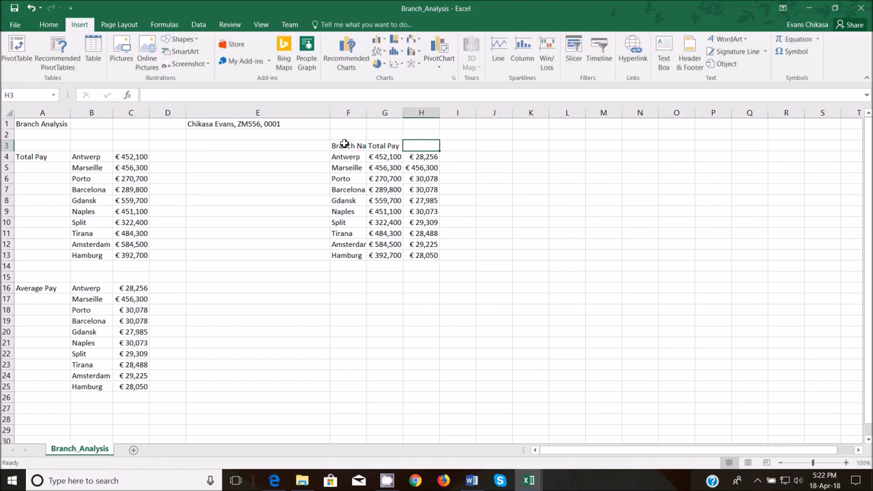
pyautogui.write('Average Pay')
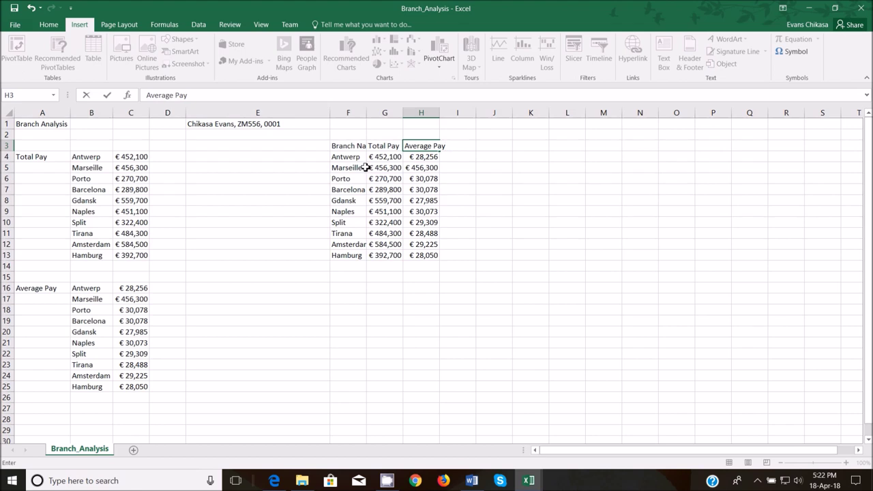
pyautogui.click(368, 113)
pyautogui.moveTo(346, 148); pyautogui.dragTo(430, 253)
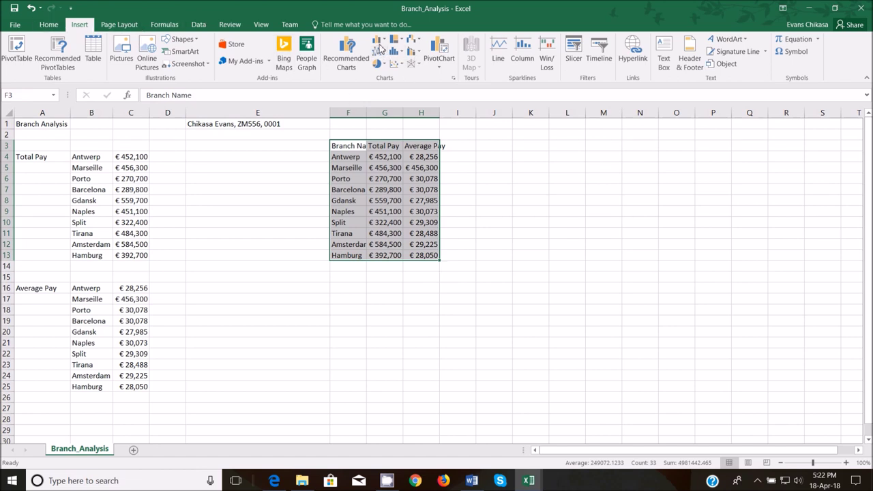
# - Insert a 2-D Clustered Column chart from the F3:H13 branch pay table
pyautogui.click(380, 64)
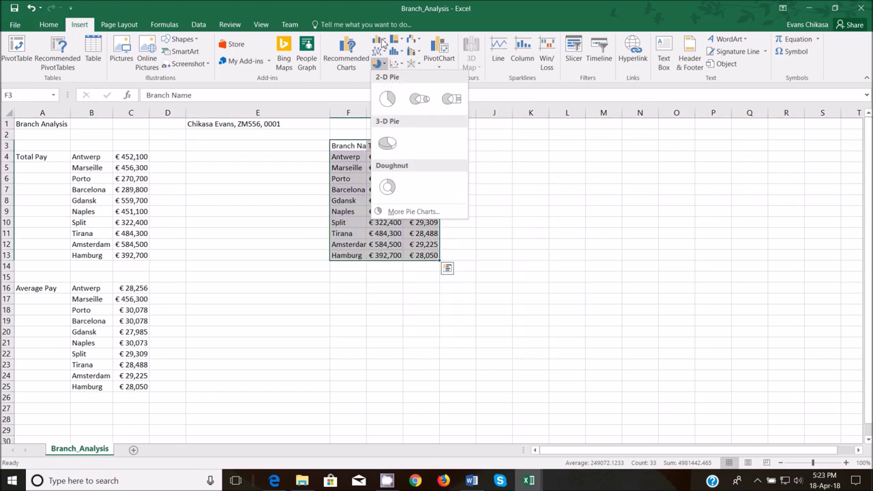
pyautogui.click(381, 41)
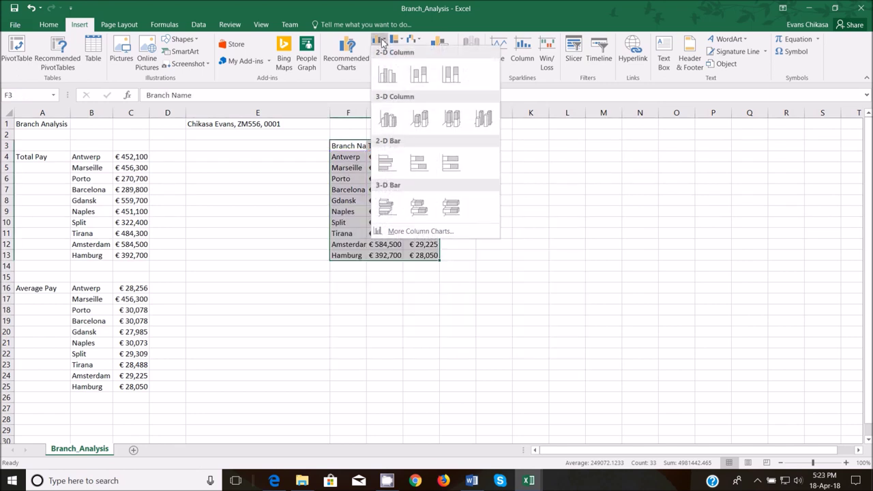
pyautogui.click(382, 75)
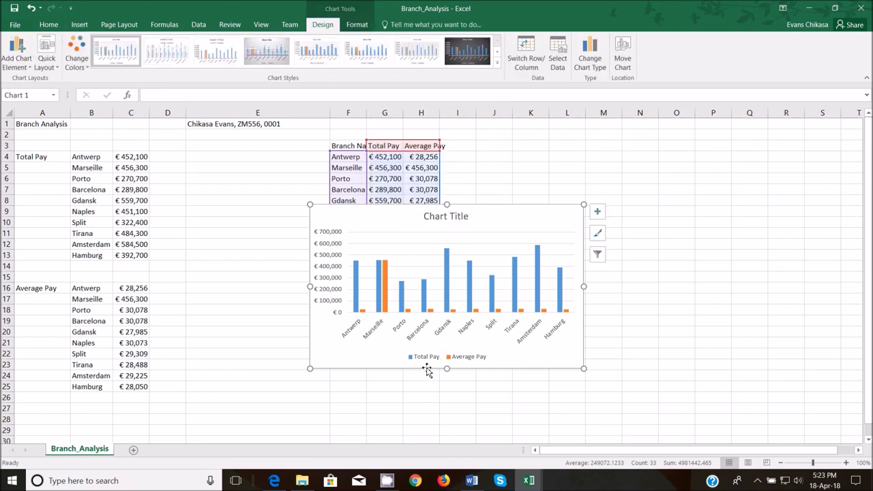
# - Replace the Chart Title placeholder with 'Non-Excecutive branch pay', checking the wording in the question PDF
pyautogui.doubleClick(455, 217)
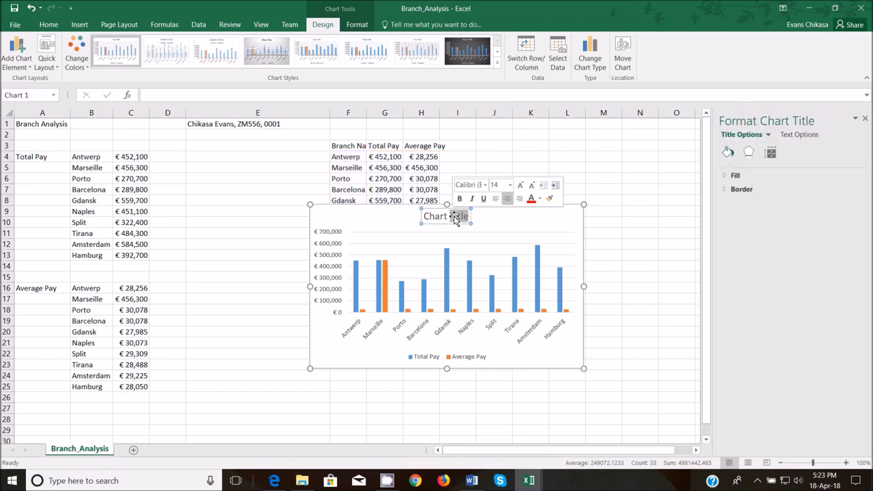
pyautogui.moveTo(455, 216); pyautogui.dragTo(422, 217)
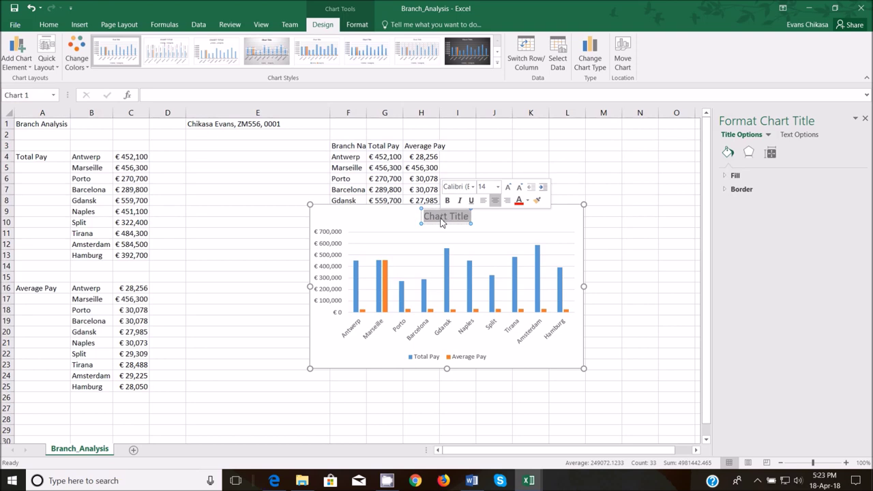
pyautogui.moveTo(276, 480)
pyautogui.click(276, 453)
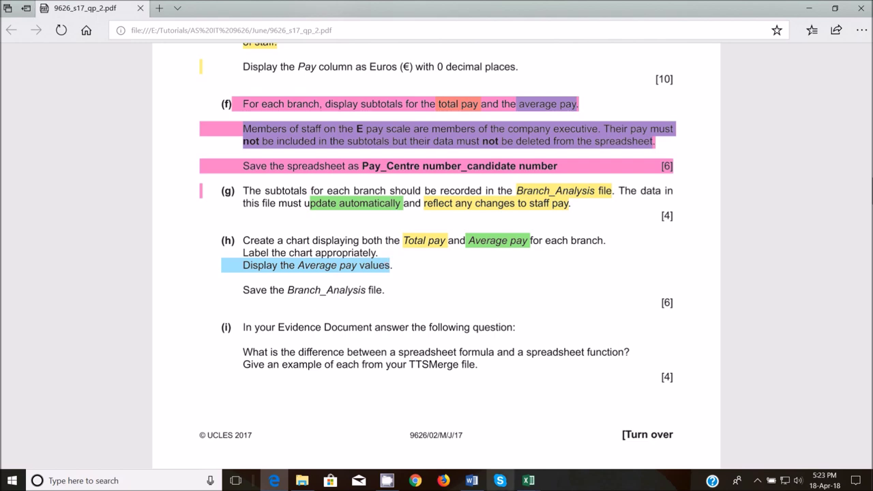
pyautogui.moveTo(528, 481)
pyautogui.click(631, 441)
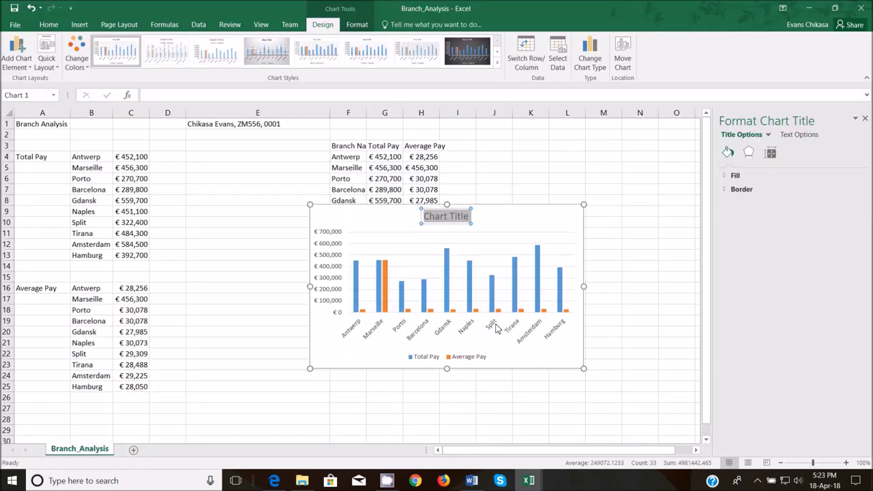
pyautogui.write('N')
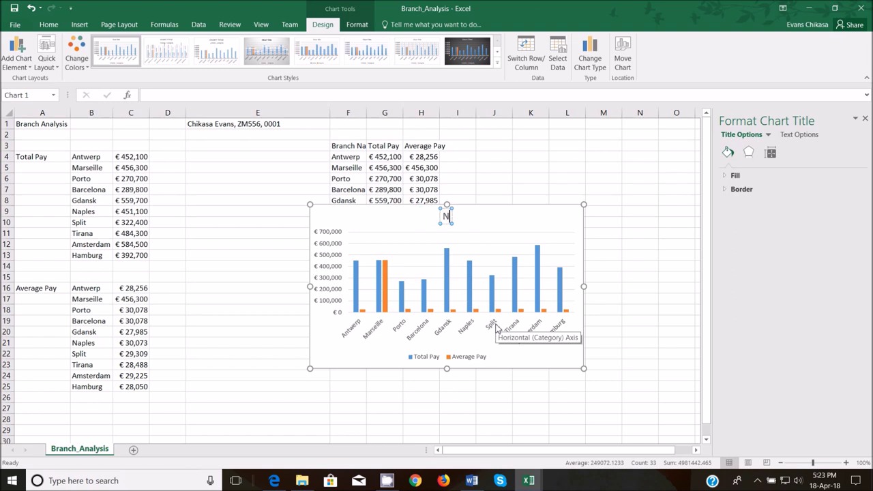
pyautogui.write('on-Exce')
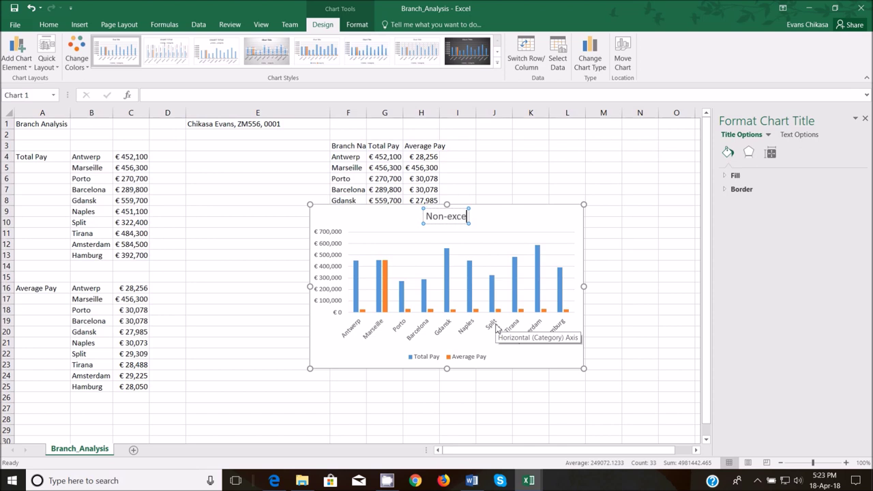
pyautogui.press('BackSpace')
pyautogui.press('BackSpace')
pyautogui.write('ecutive branch pay')
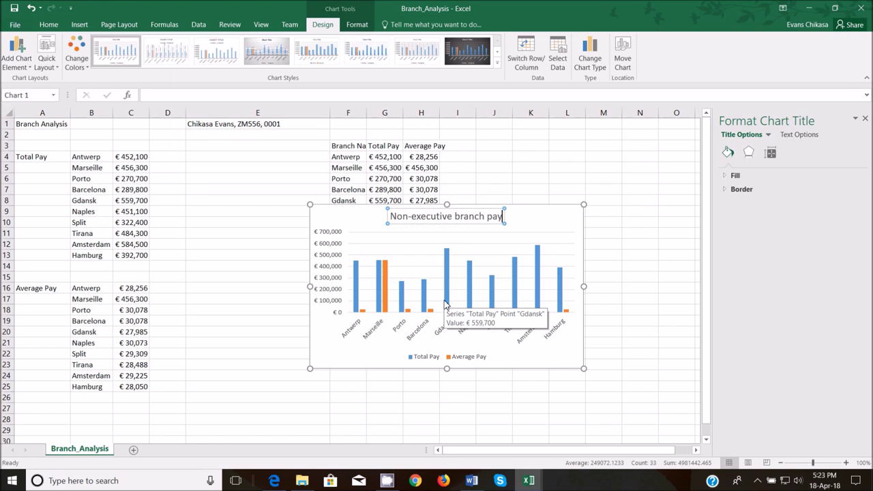
pyautogui.moveTo(280, 481)
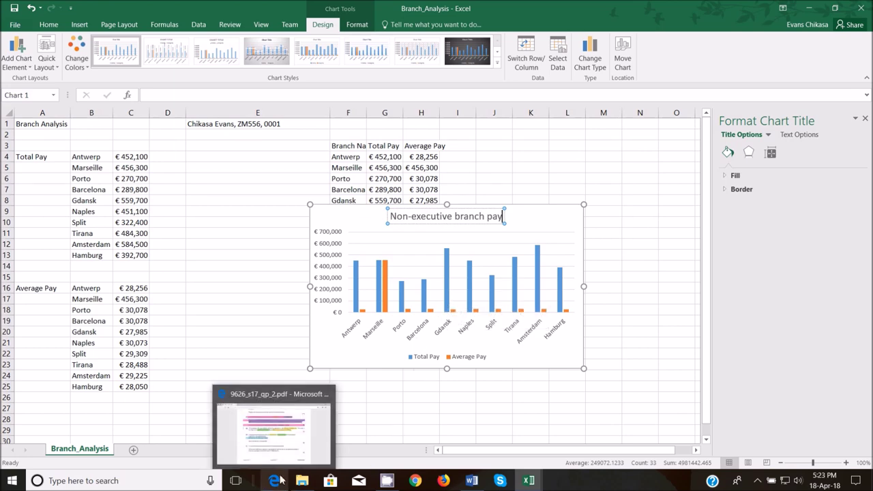
pyautogui.click(287, 452)
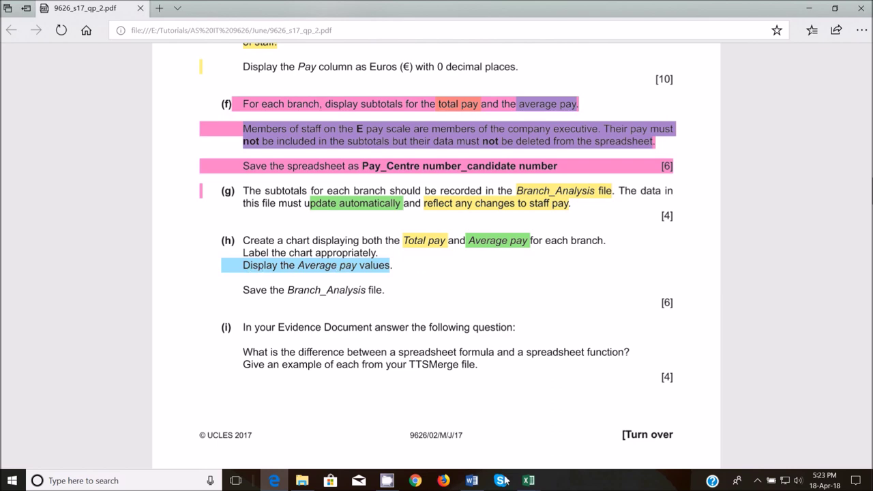
pyautogui.moveTo(528, 481)
pyautogui.click(641, 455)
# - Add chart data labels, then untick Value for the Total Pay series so only Average Pay is labelled
pyautogui.click(561, 311)
pyautogui.click(596, 213)
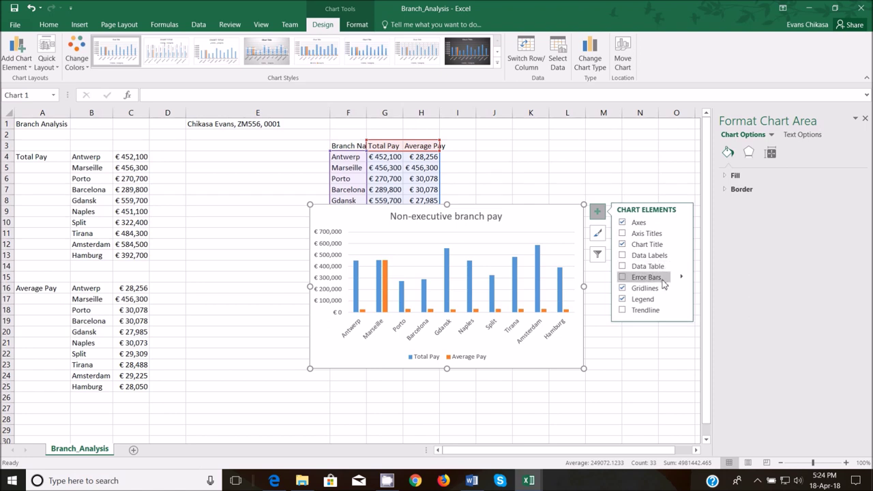
pyautogui.click(682, 256)
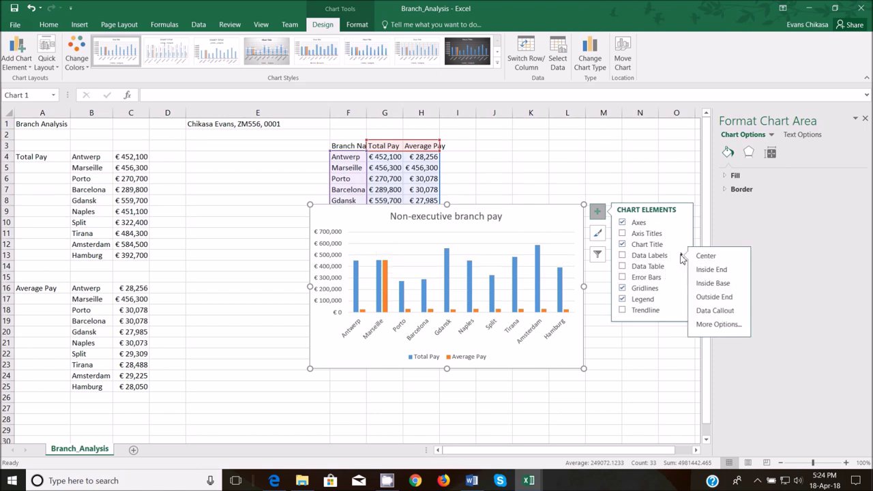
pyautogui.click(723, 324)
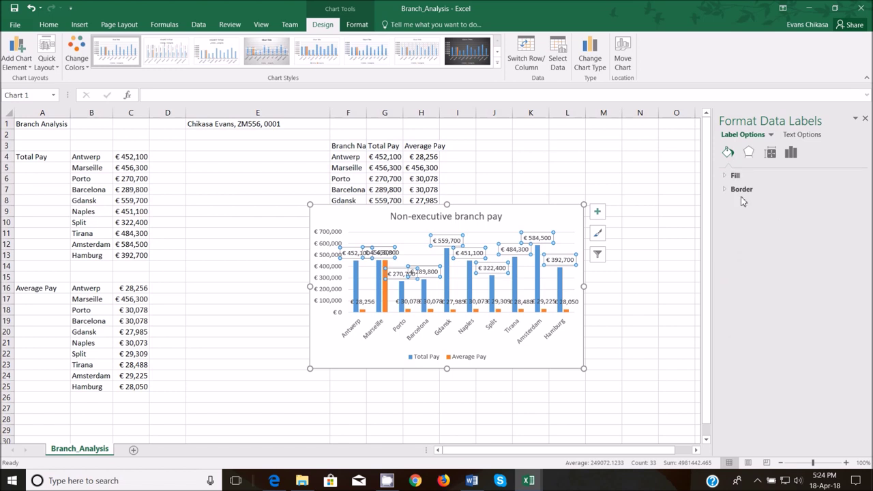
pyautogui.click(792, 153)
pyautogui.click(742, 179)
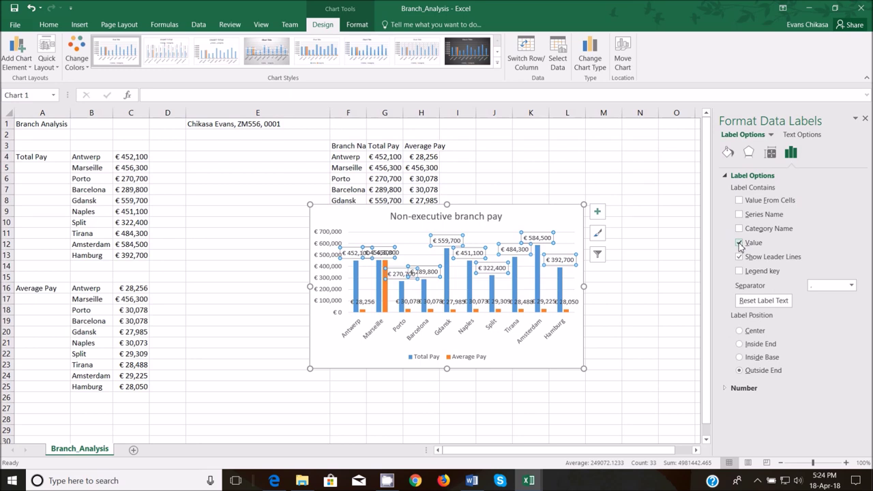
pyautogui.click(739, 242)
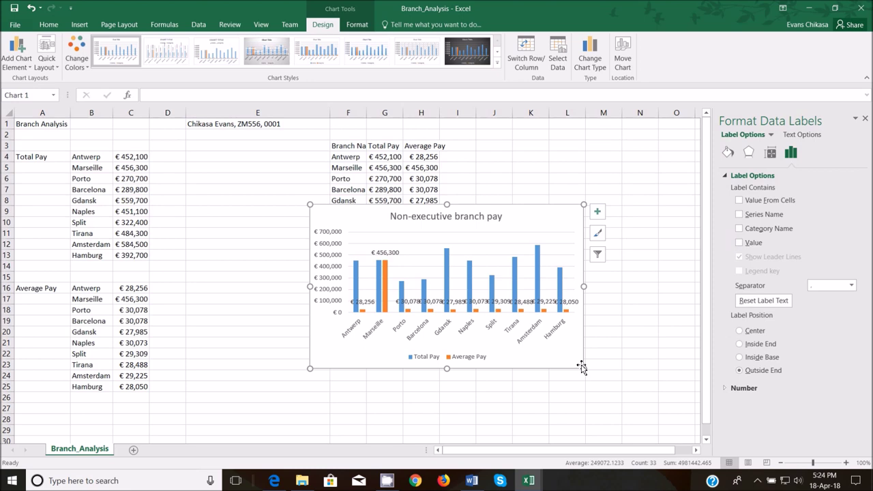
pyautogui.moveTo(583, 368); pyautogui.dragTo(656, 403)
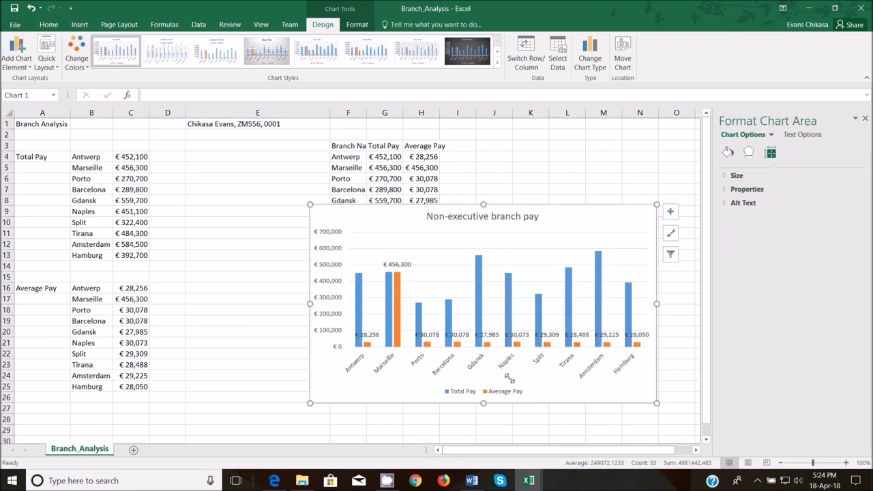
# - Stretch the chart further left and downward so it is taller and wider
pyautogui.moveTo(309, 403); pyautogui.dragTo(246, 409)
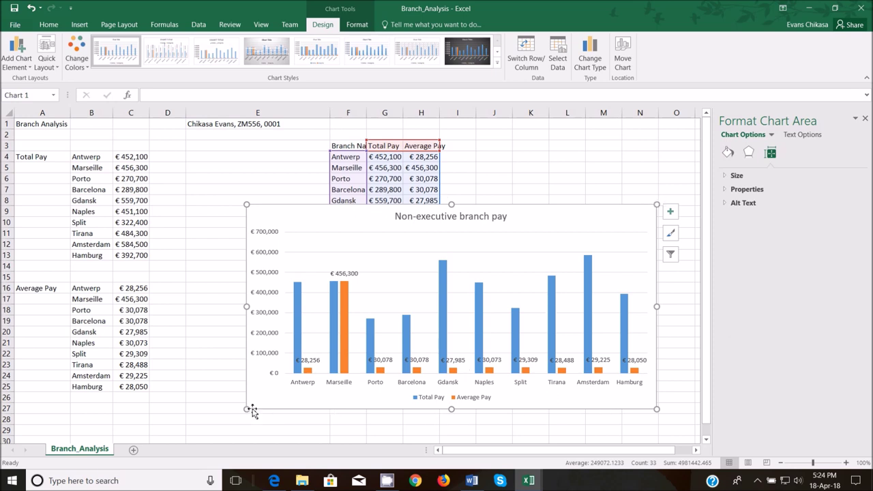
pyautogui.moveTo(248, 409); pyautogui.dragTo(243, 430)
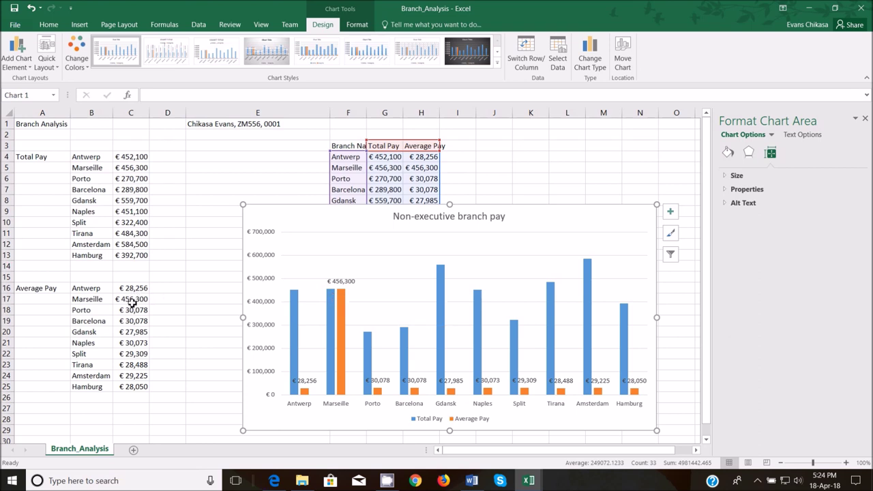
pyautogui.click(131, 301)
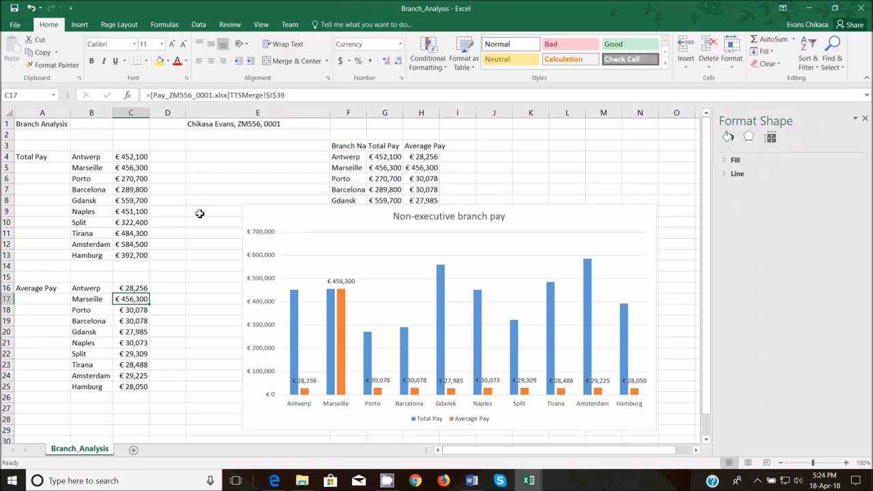
pyautogui.write('=')
pyautogui.moveTo(525, 481)
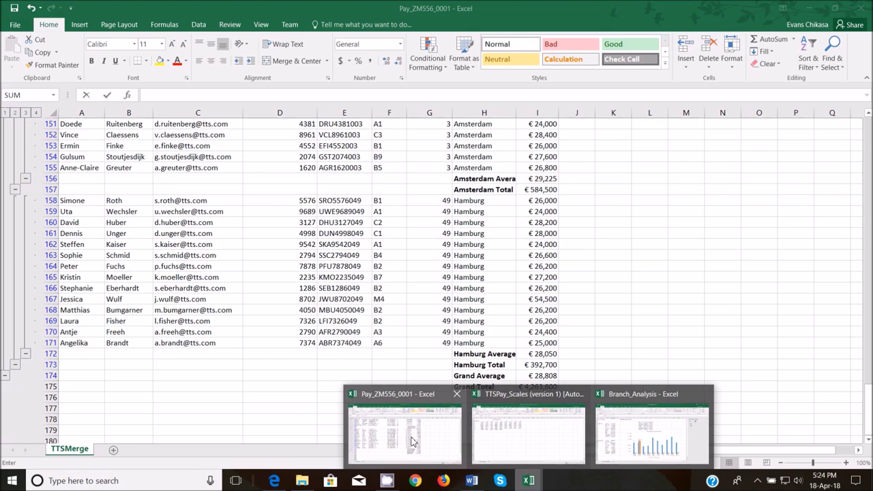
pyautogui.click(412, 442)
pyautogui.scroll(15, 484, 255)
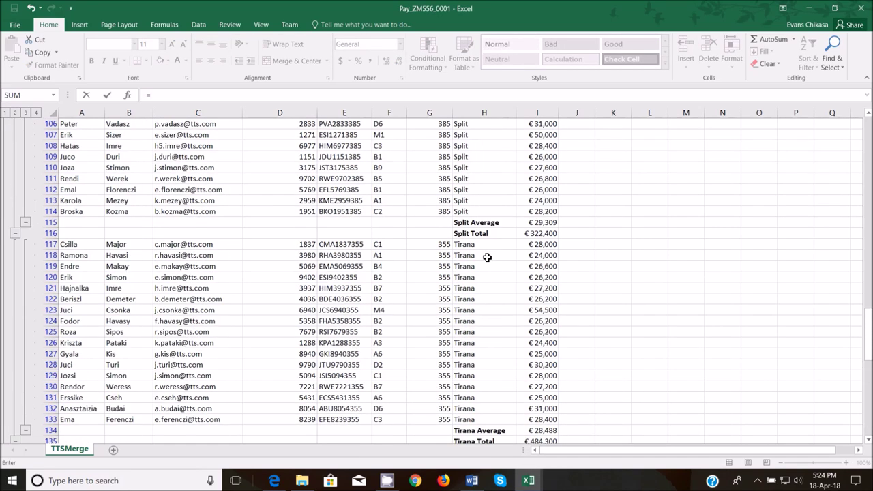
pyautogui.scroll(20, 486, 256)
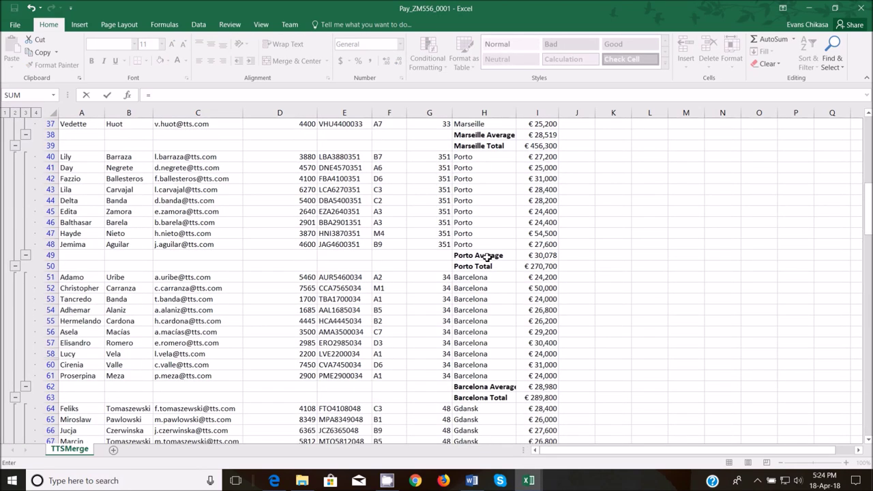
pyautogui.scroll(8, 487, 257)
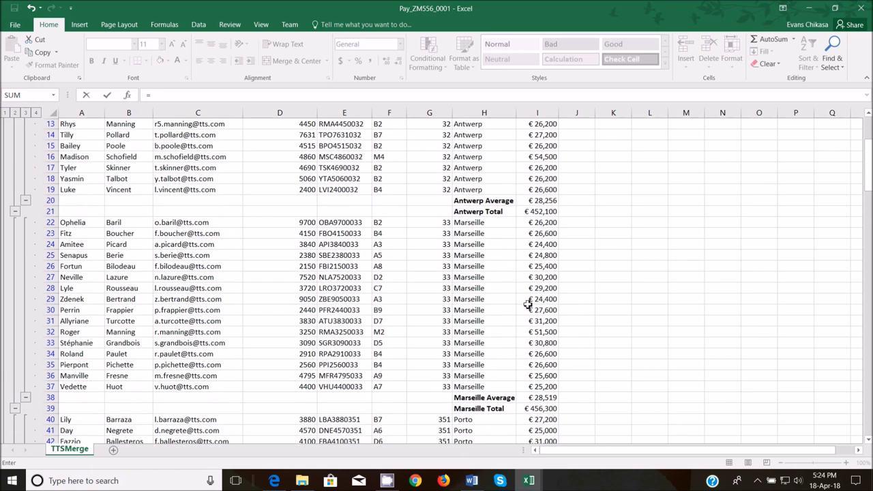
pyautogui.scroll(-1, 527, 304)
pyautogui.click(548, 365)
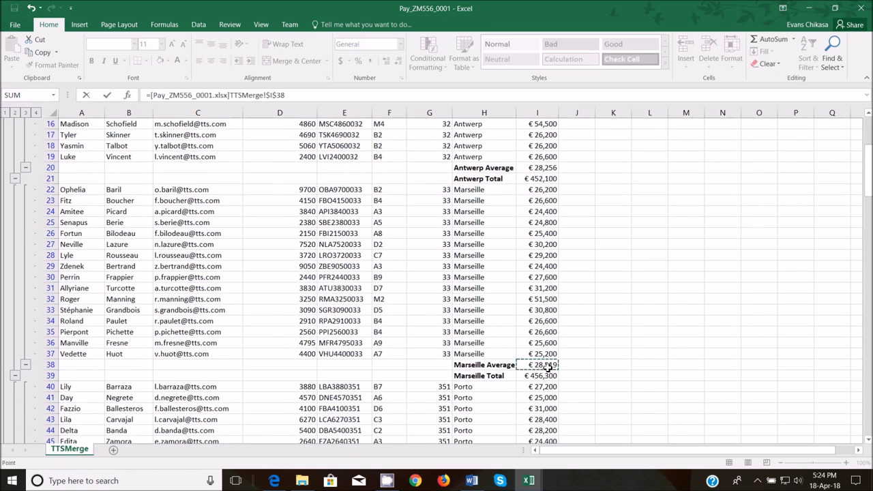
pyautogui.press('Return')
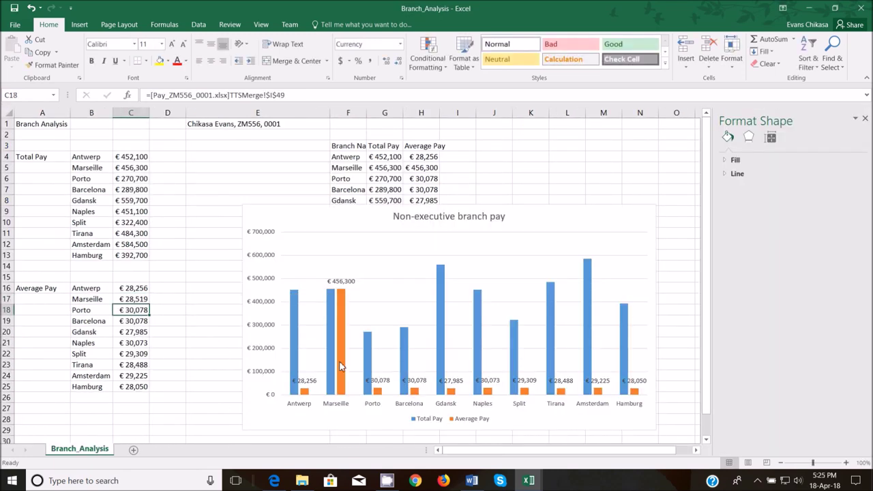
# - Copy the corrected Marseille average from C17 into H5
pyautogui.click(129, 299)
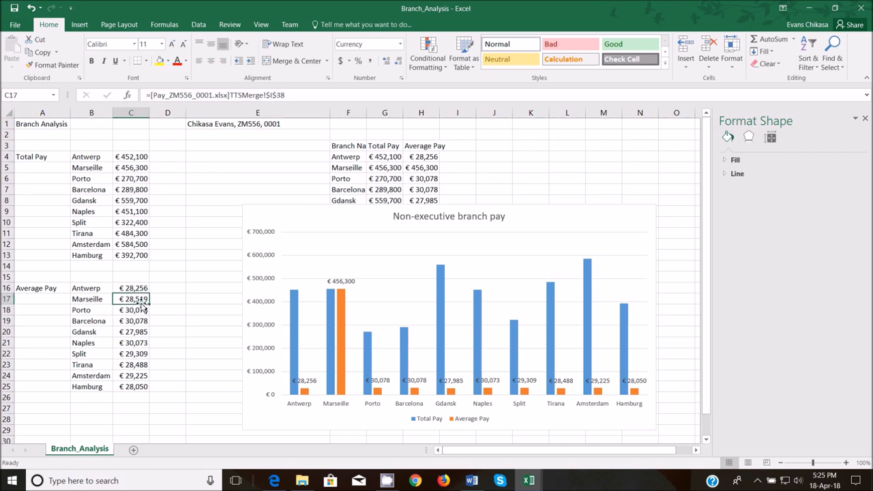
pyautogui.hotkey('ctrl', 'c')
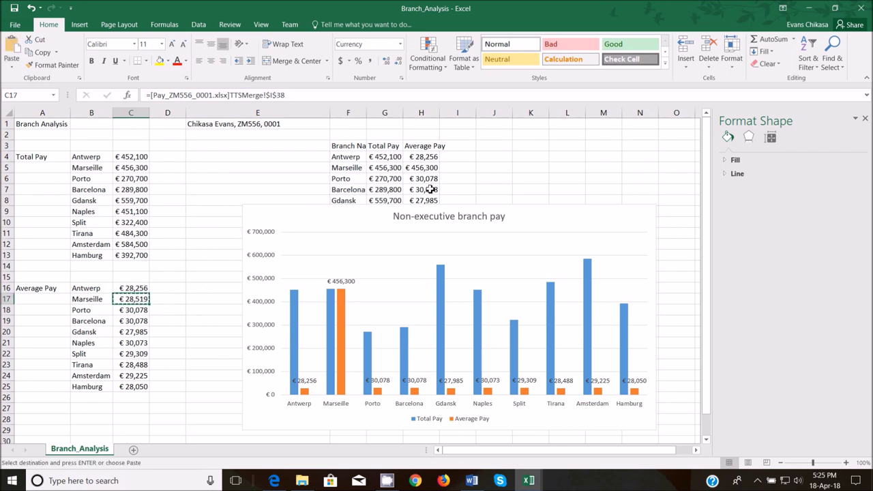
pyautogui.click(428, 166)
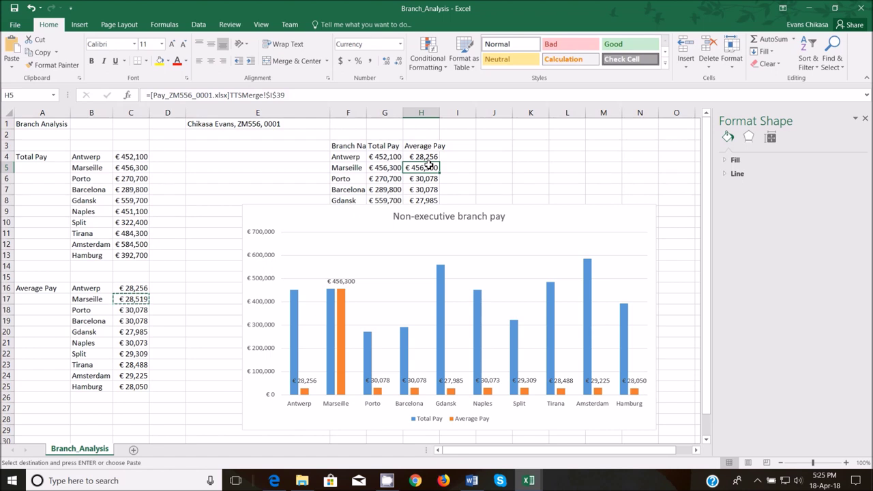
pyautogui.hotkey('ctrl', 'v')
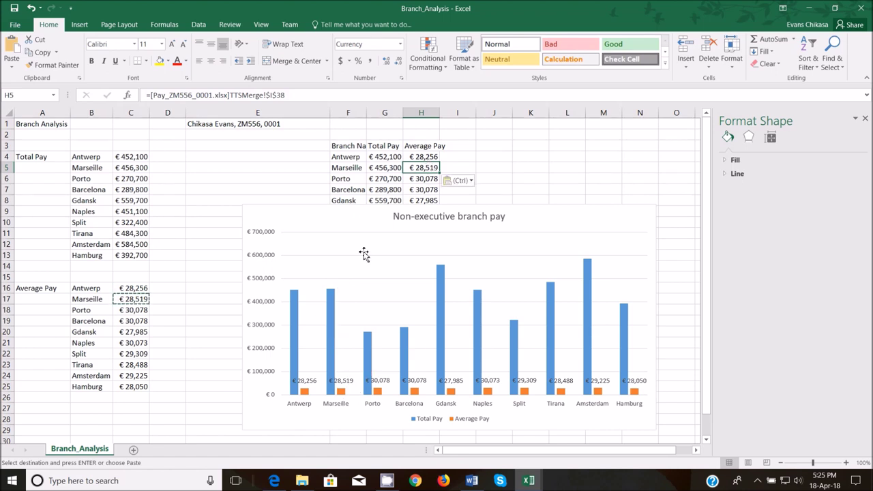
# - Nudge the chart slightly down and left and reselect it
pyautogui.moveTo(347, 222); pyautogui.dragTo(338, 242)
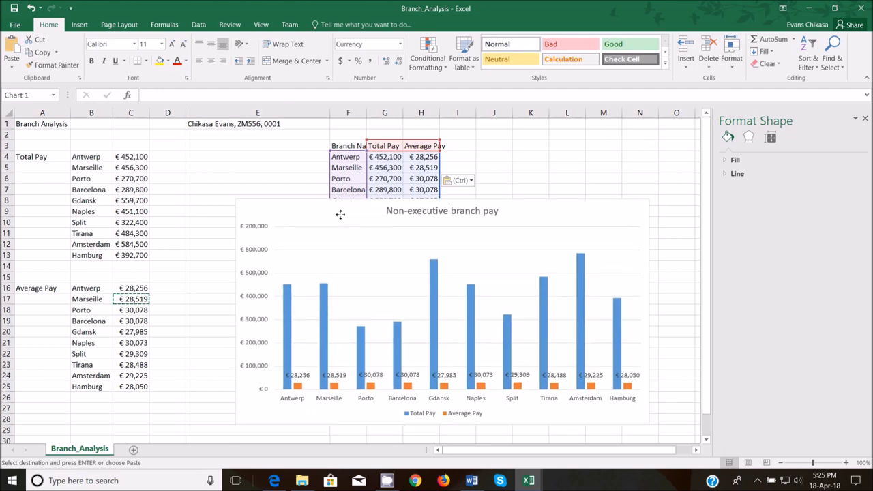
pyautogui.click(338, 221)
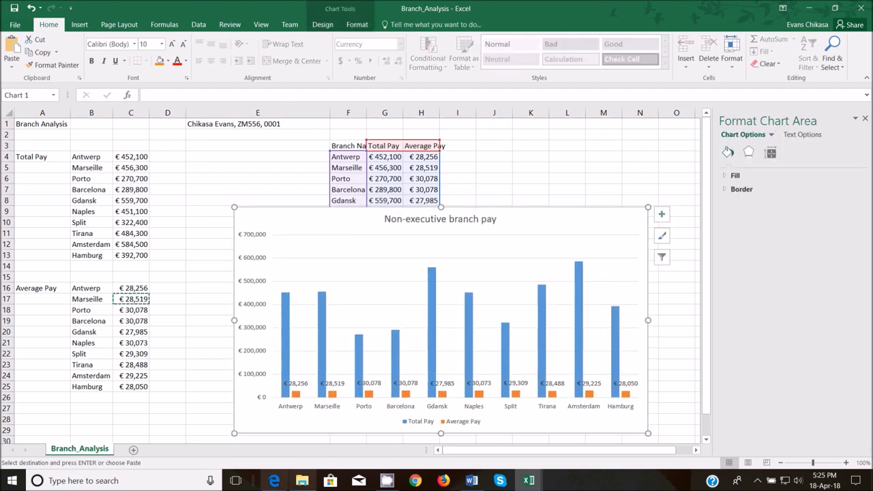
pyautogui.click(270, 434)
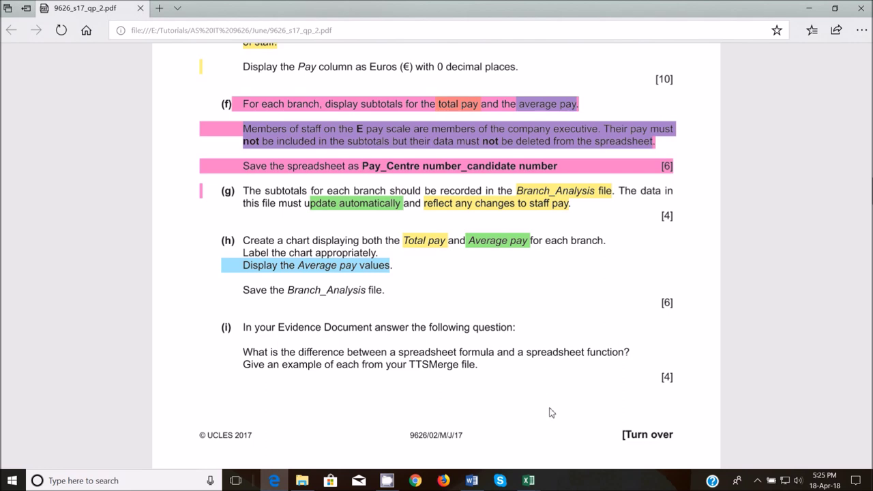
# - Read the chart requirements in the 9626 question paper, then bring back Branch_Analysis
pyautogui.moveTo(540, 482)
pyautogui.click(632, 430)
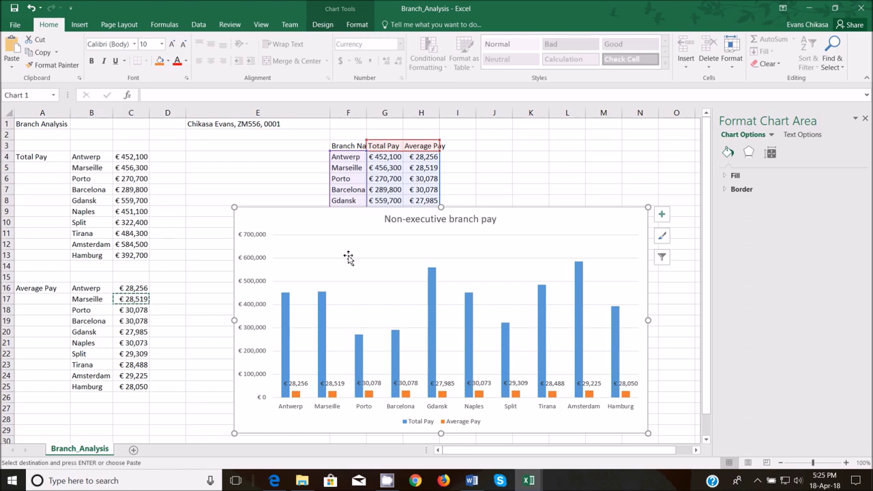
# - Add axis titles to the chart and name the vertical axis 'Total Pay'
pyautogui.click(661, 214)
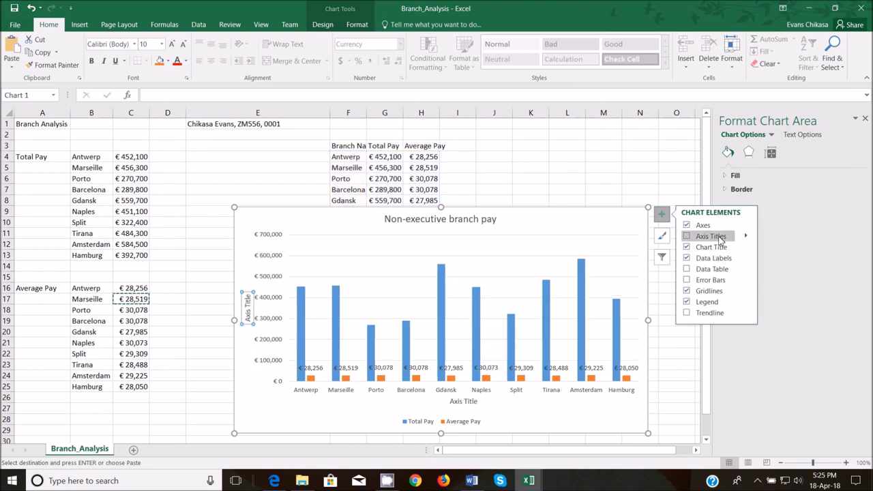
pyautogui.click(724, 236)
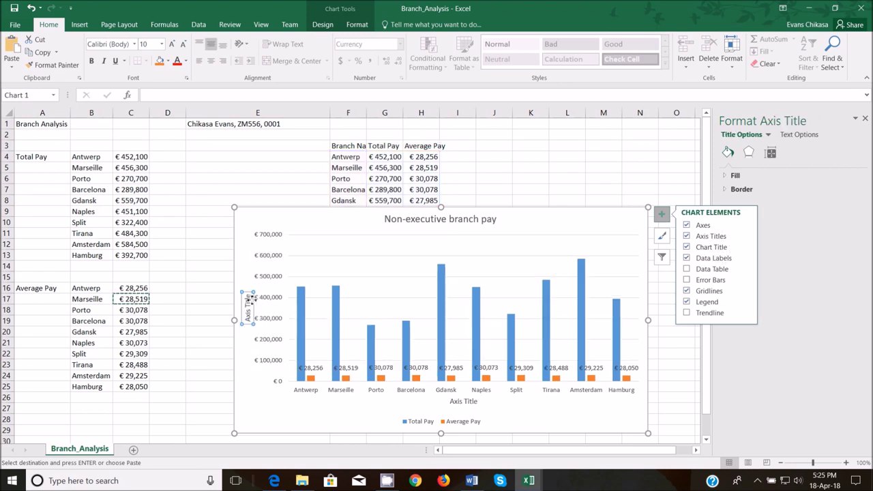
pyautogui.tripleClick(248, 300)
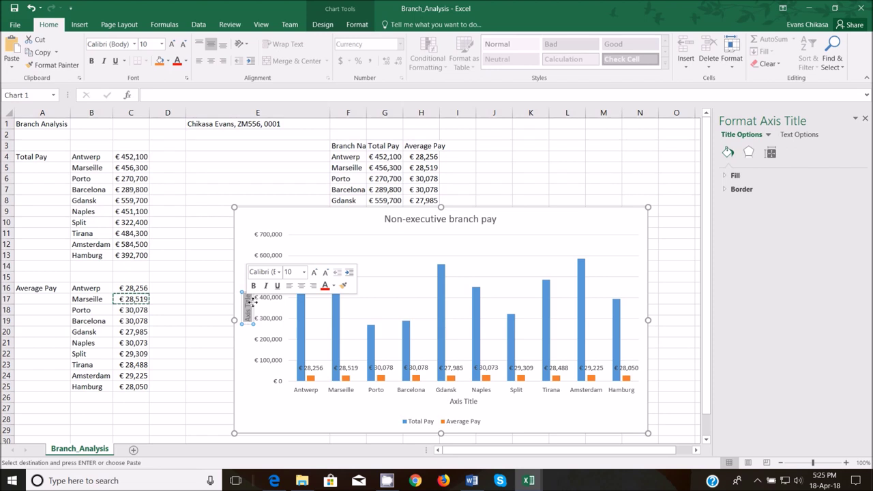
pyautogui.write('Total')
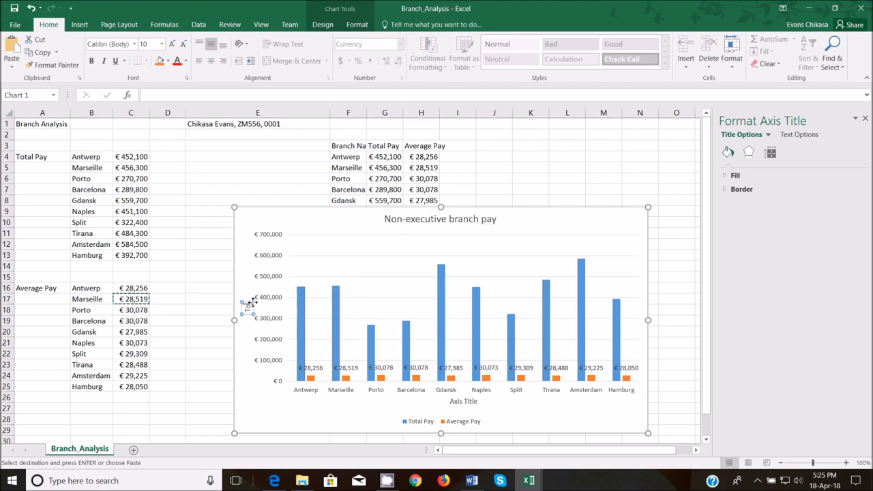
pyautogui.write(' Pay')
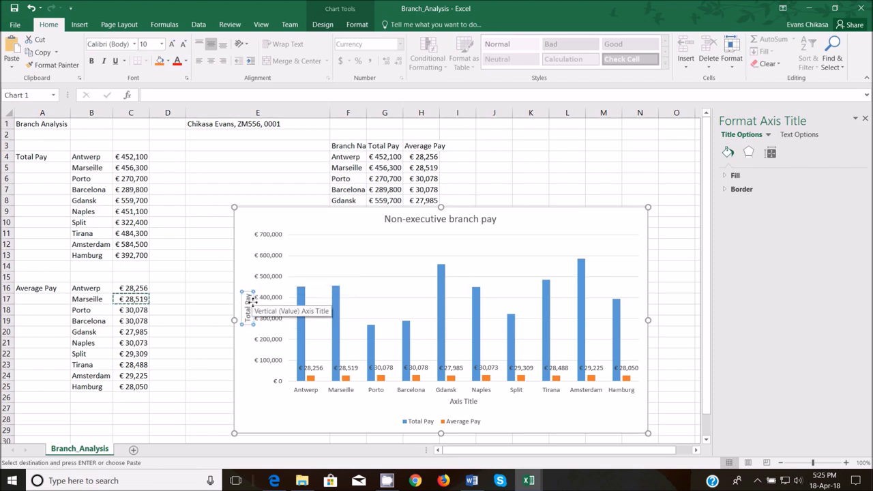
# - Title the horizontal axis 'Branch Name' and save the workbook
pyautogui.click(463, 403)
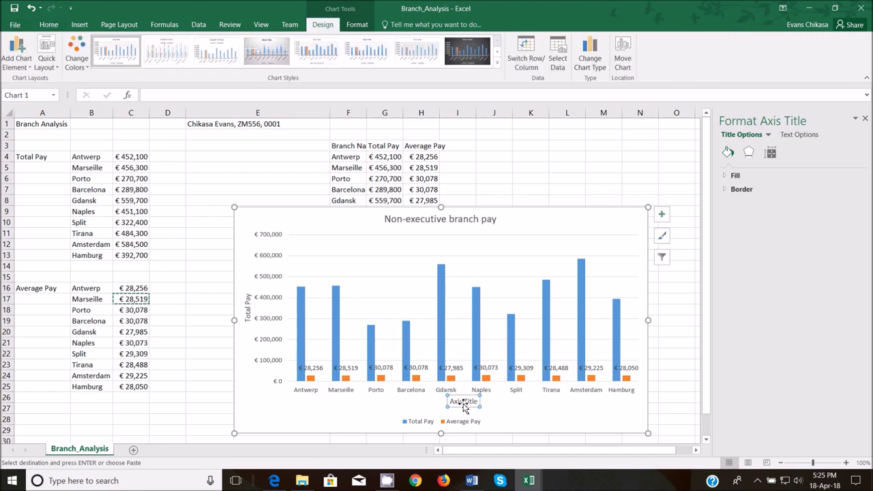
pyautogui.click(463, 403)
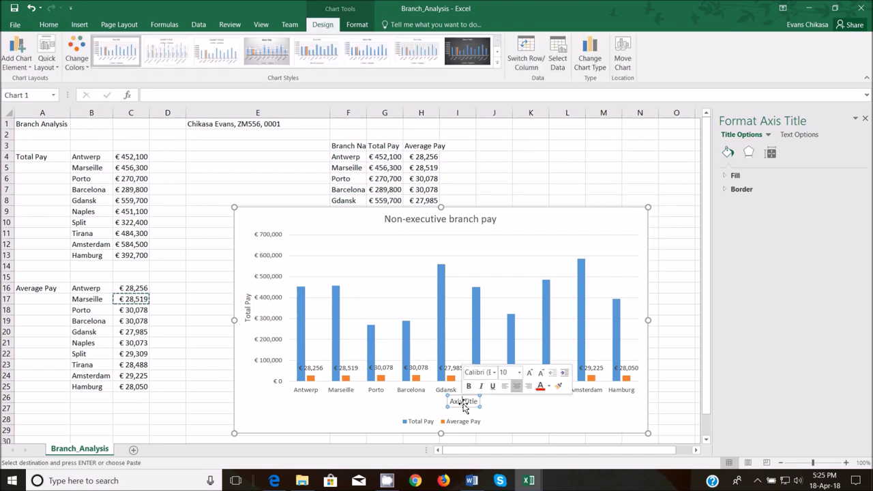
pyautogui.tripleClick(463, 403)
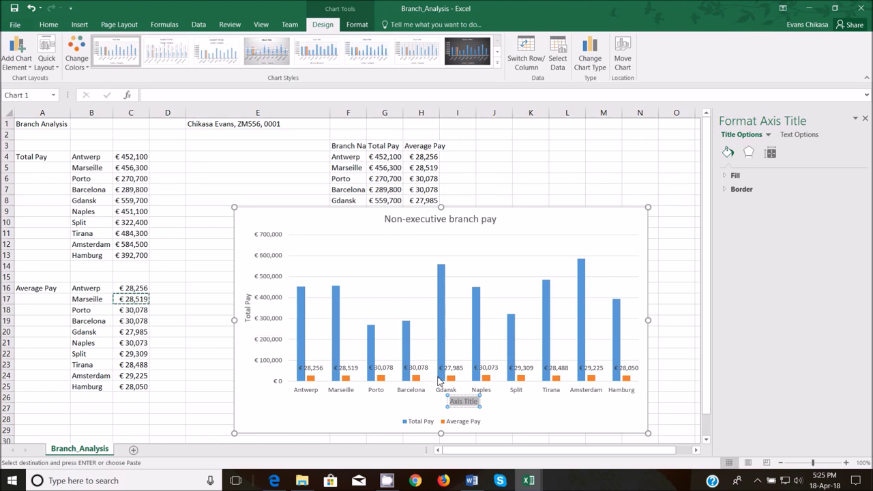
pyautogui.write('Branch Name')
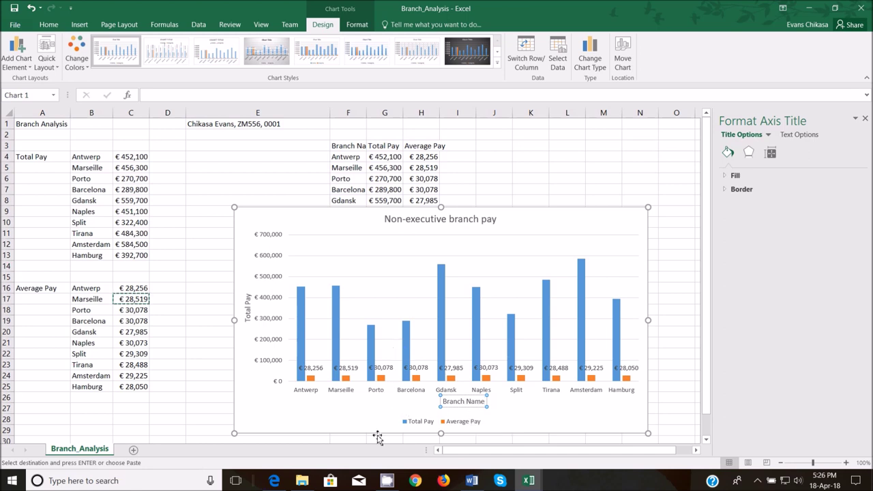
pyautogui.click(354, 424)
pyautogui.click(14, 8)
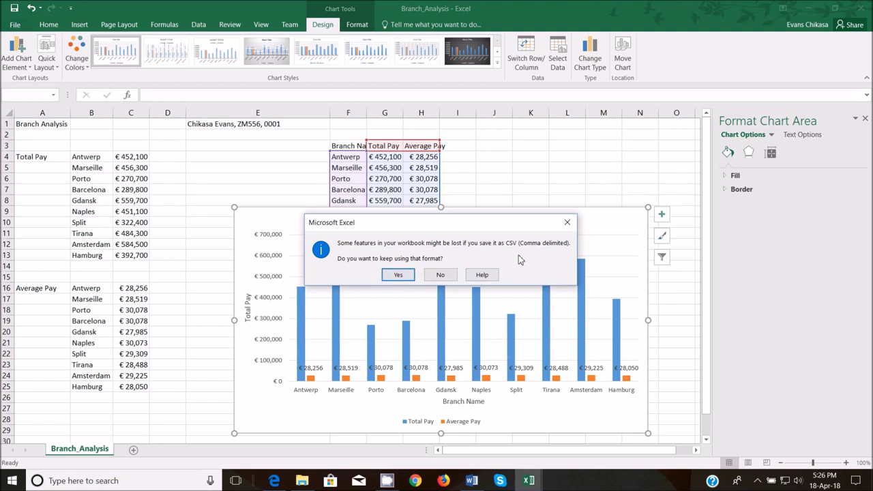
# - Save Branch_Analysis in the Worked Files folder as an Excel Workbook, not CSV
pyautogui.click(393, 275)
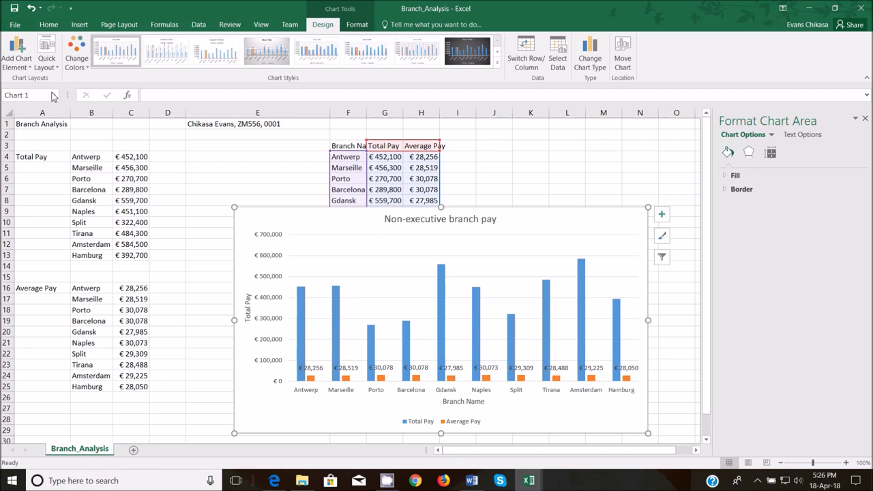
pyautogui.click(14, 25)
pyautogui.click(27, 127)
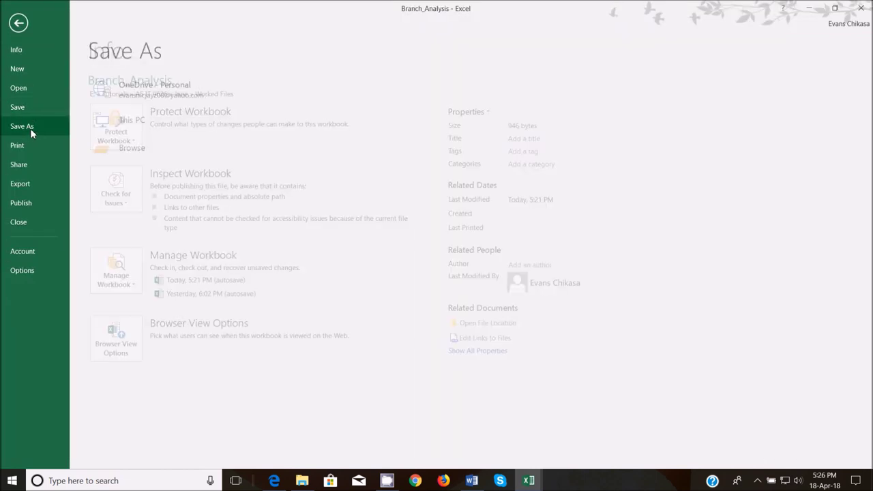
pyautogui.click(310, 107)
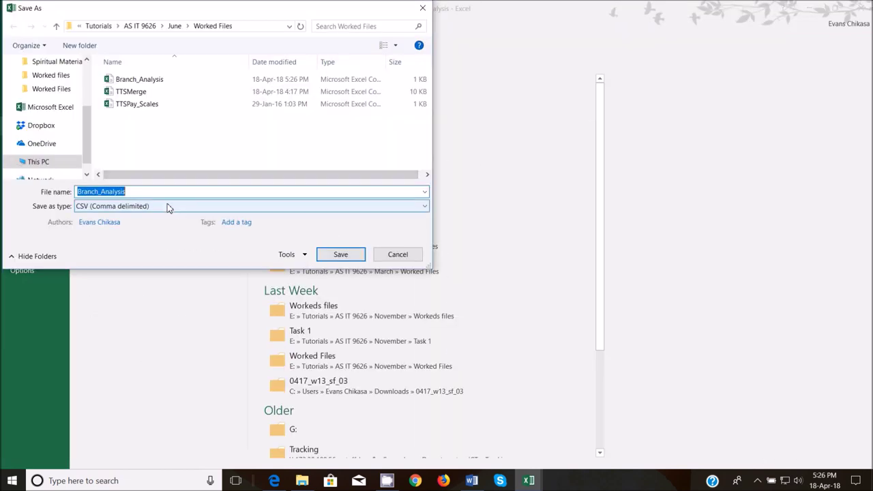
pyautogui.click(125, 208)
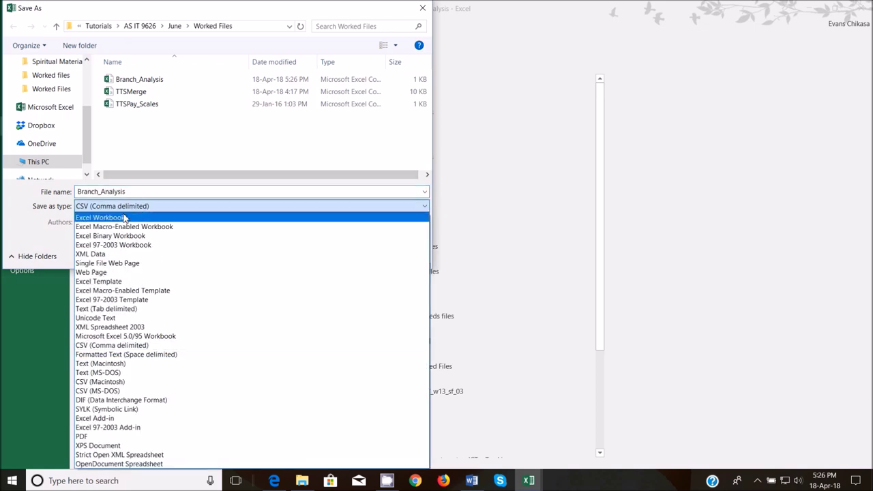
pyautogui.click(124, 217)
pyautogui.click(341, 272)
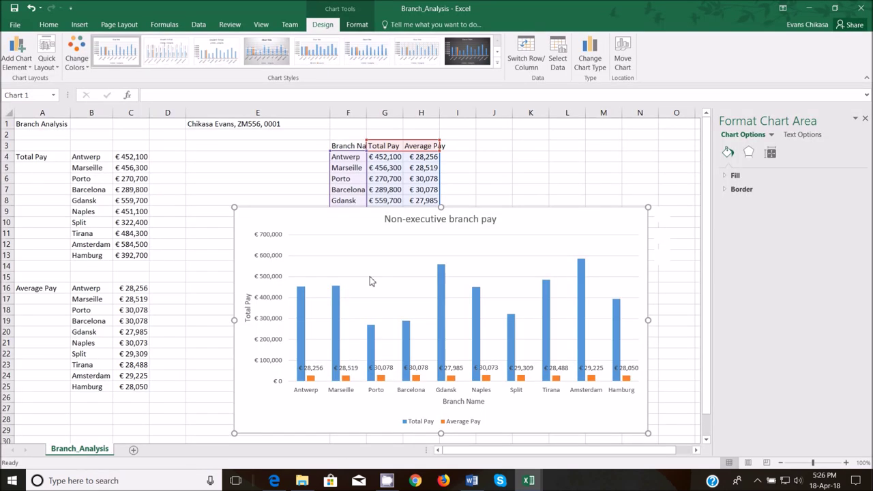
pyautogui.moveTo(284, 485)
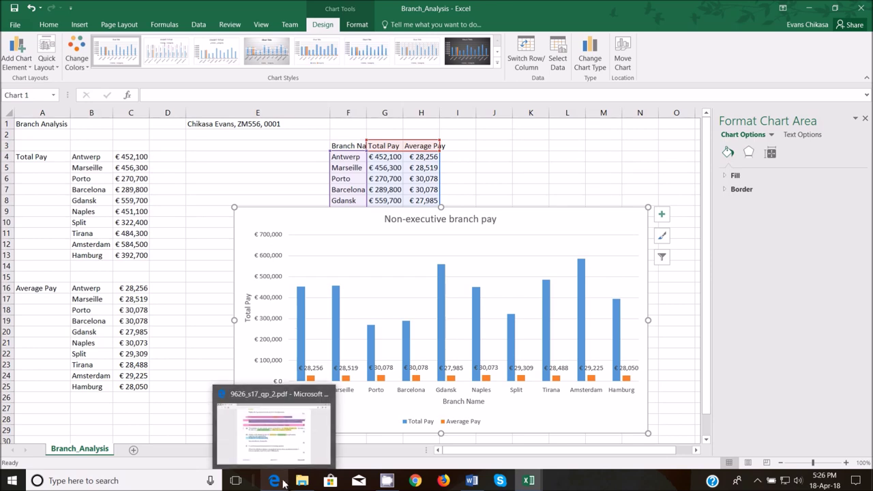
# - In task (i), highlight 'a spreadsheet formula' yellow and 'spreadsheet function?' blue
pyautogui.click(286, 445)
pyautogui.scroll(-3, 347, 289)
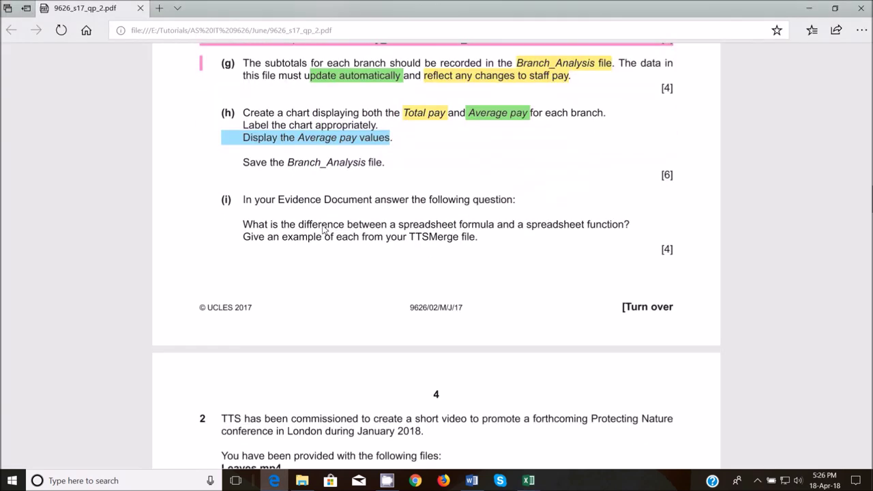
pyautogui.scroll(1, 324, 230)
pyautogui.scroll(-1, 328, 265)
pyautogui.moveTo(391, 227); pyautogui.dragTo(489, 230)
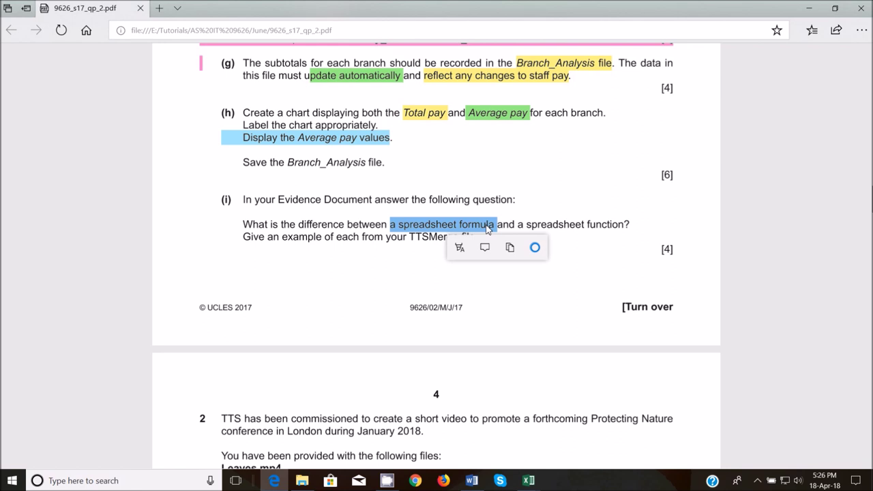
pyautogui.click(459, 247)
pyautogui.click(460, 277)
pyautogui.moveTo(527, 226); pyautogui.dragTo(634, 237)
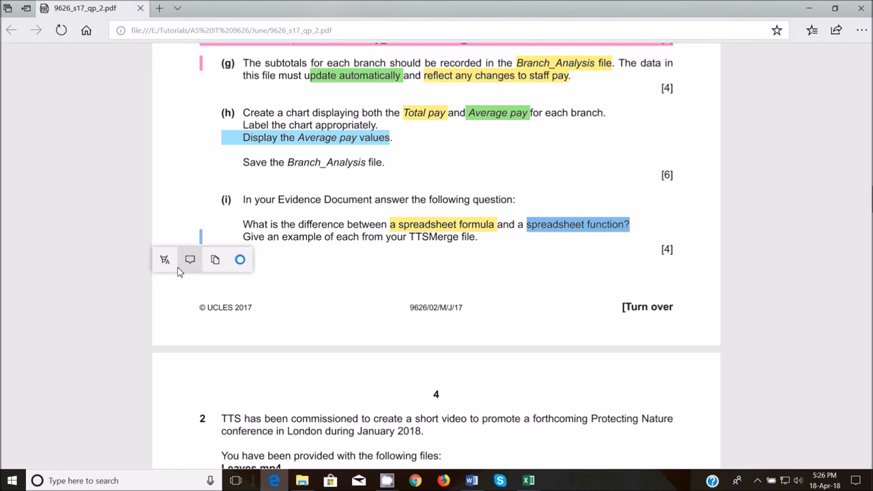
pyautogui.click(165, 260)
pyautogui.click(166, 329)
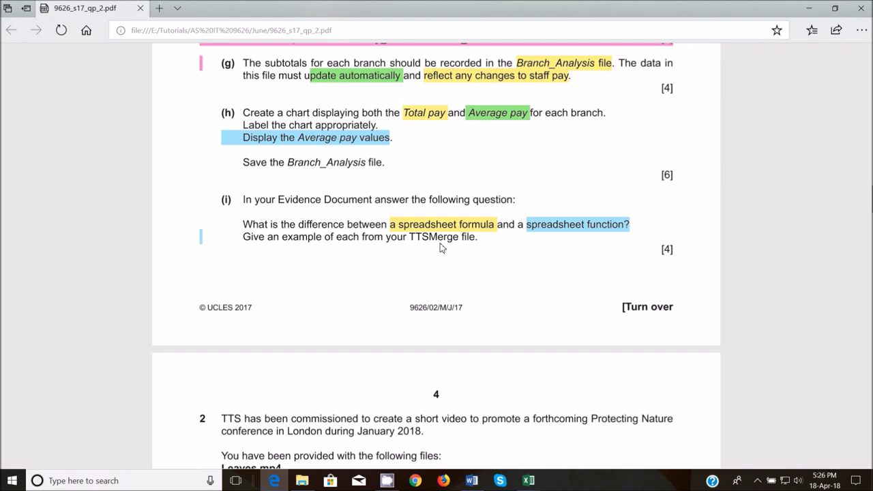
pyautogui.moveTo(529, 481)
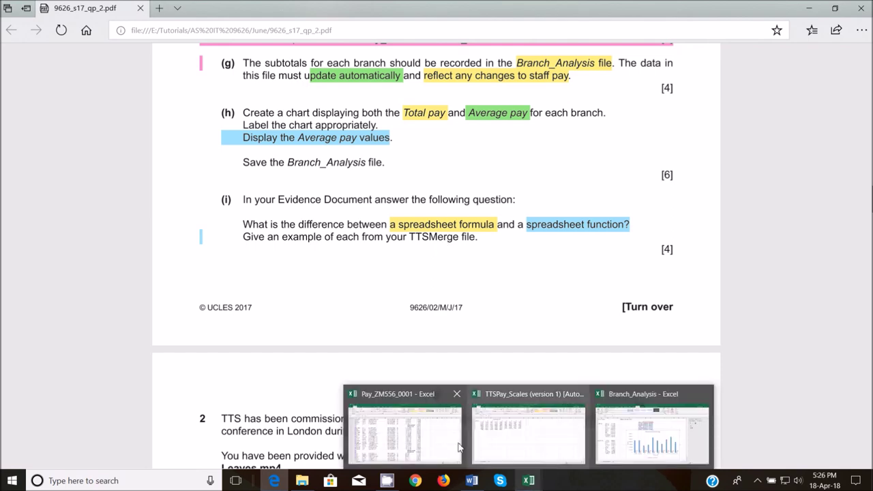
pyautogui.click(402, 422)
pyautogui.scroll(5, 212, 272)
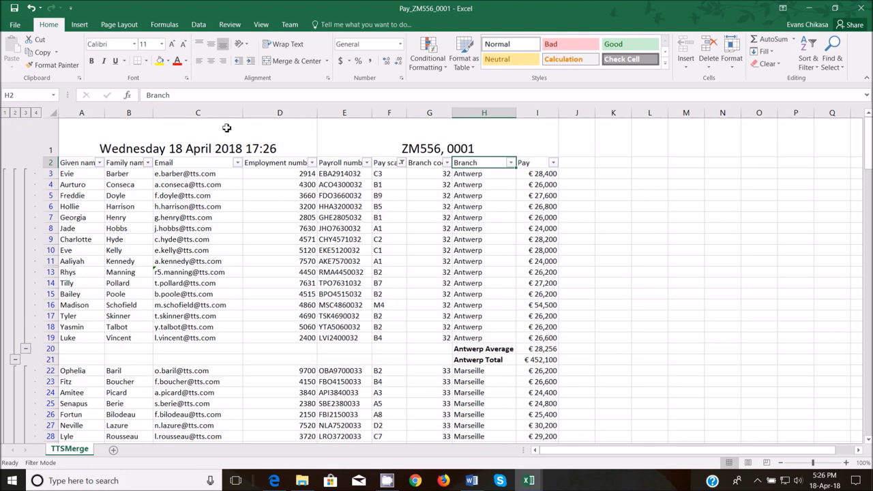
pyautogui.click(164, 25)
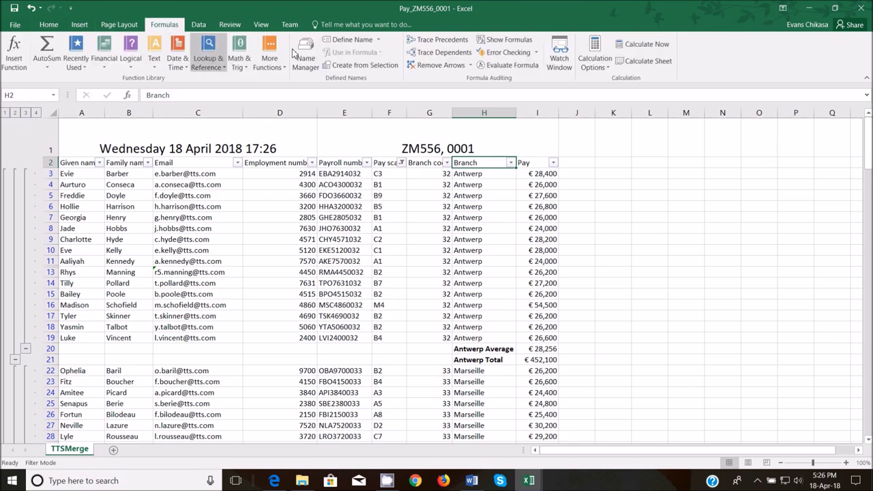
pyautogui.click(494, 42)
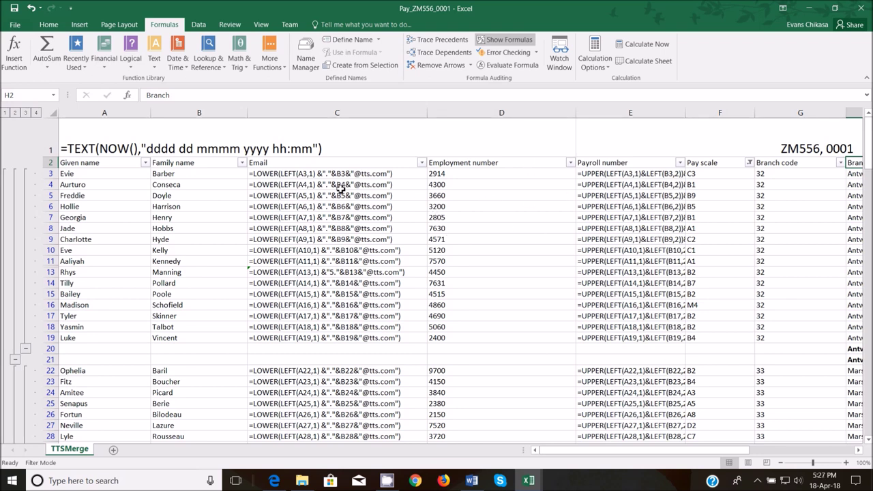
# - In Task 1i, write that a spreadsheet formula is user-typed and may contain one or more functions
pyautogui.moveTo(471, 480)
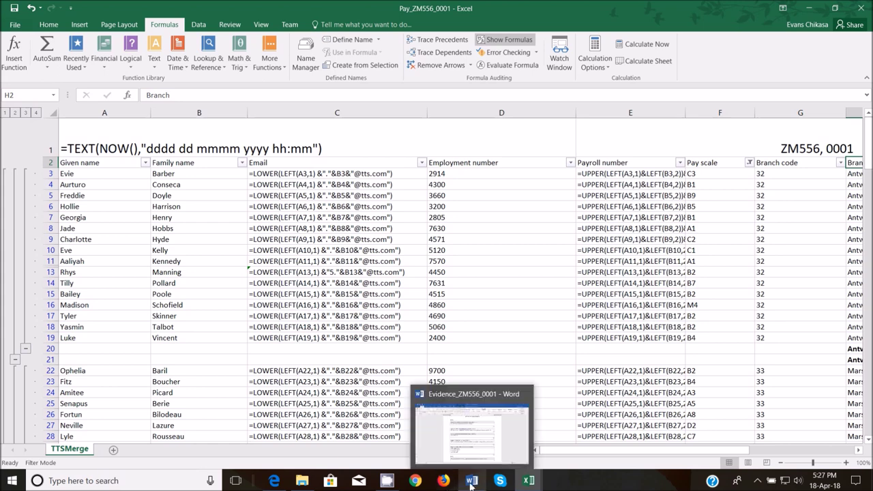
pyautogui.click(486, 438)
pyautogui.scroll(-8, 436, 283)
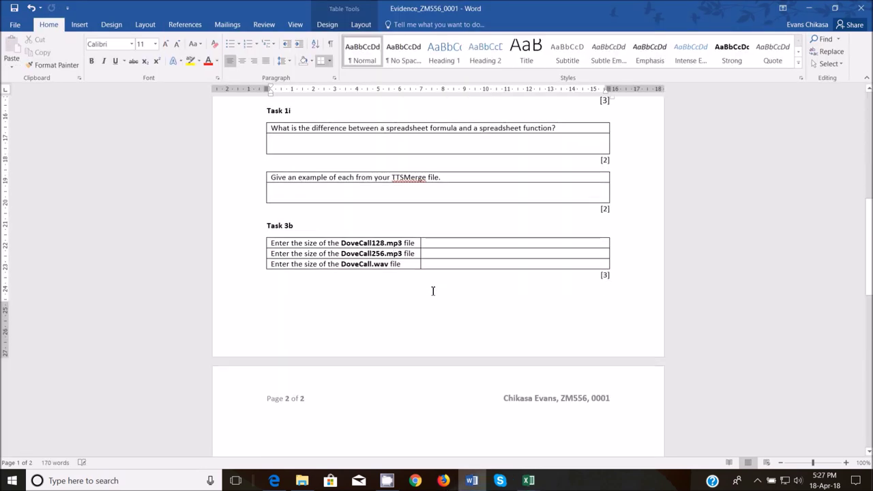
pyautogui.click(362, 141)
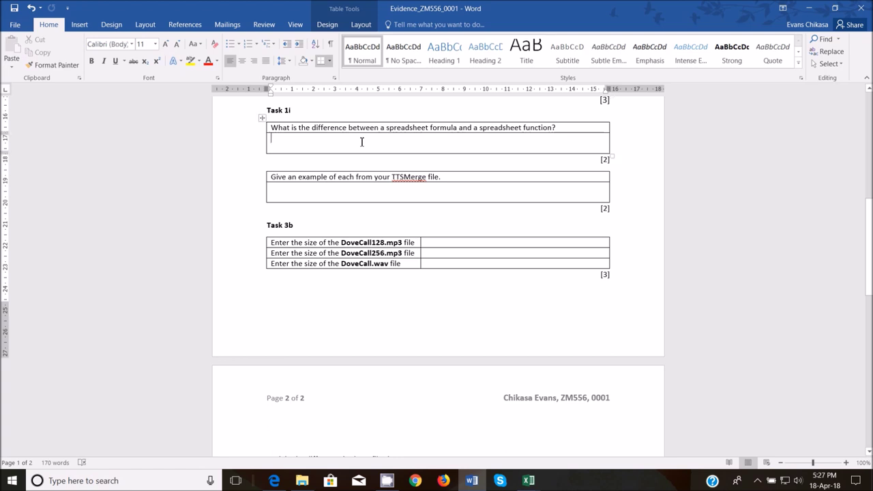
pyautogui.write('A spreadh')
pyautogui.press('BackSpace')
pyautogui.write('s')
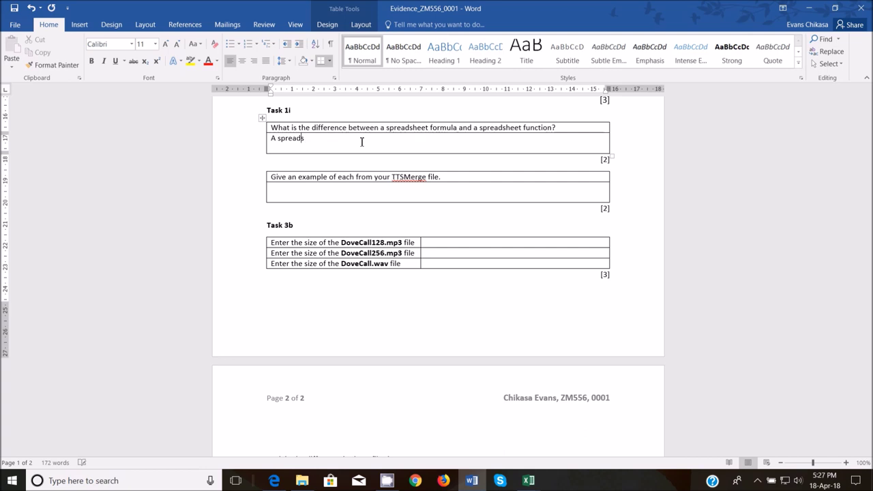
pyautogui.write('heet formula is one the a user types in')
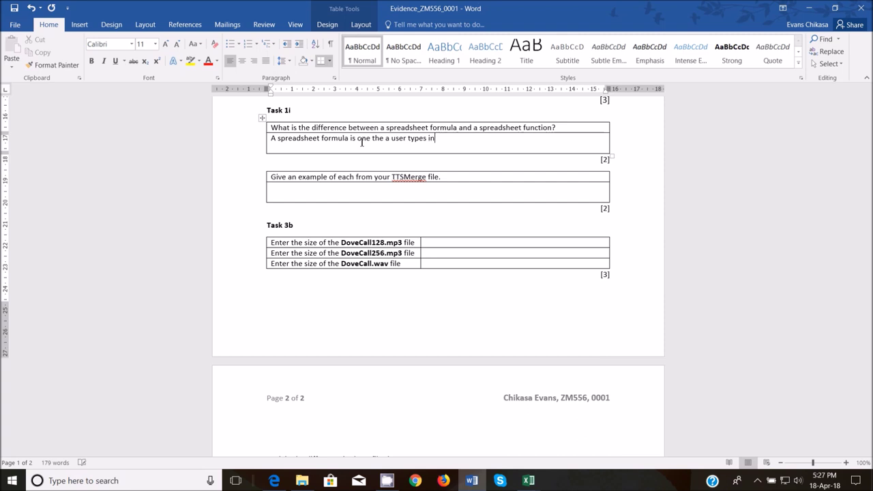
pyautogui.write('may contain one or more fu')
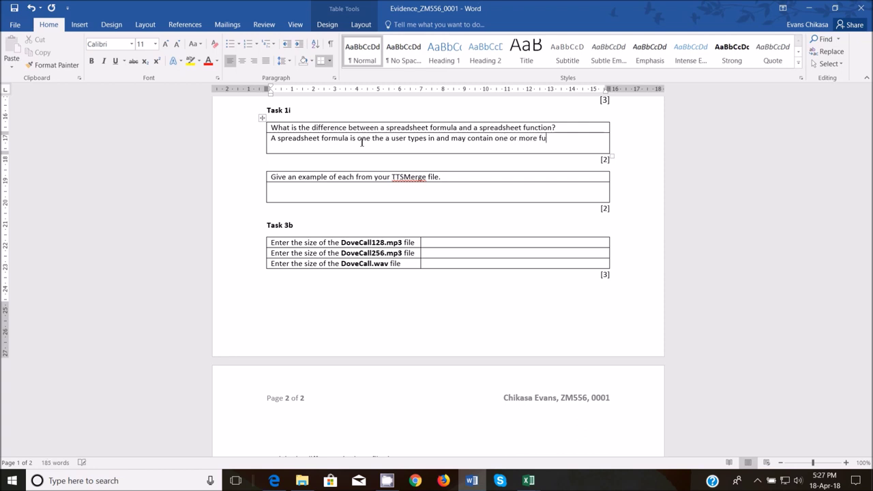
pyautogui.write('tions')
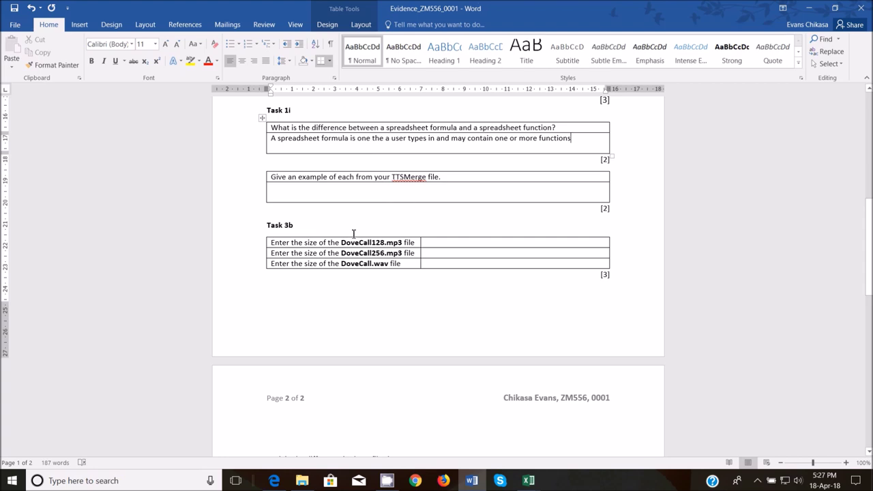
pyautogui.moveTo(529, 485)
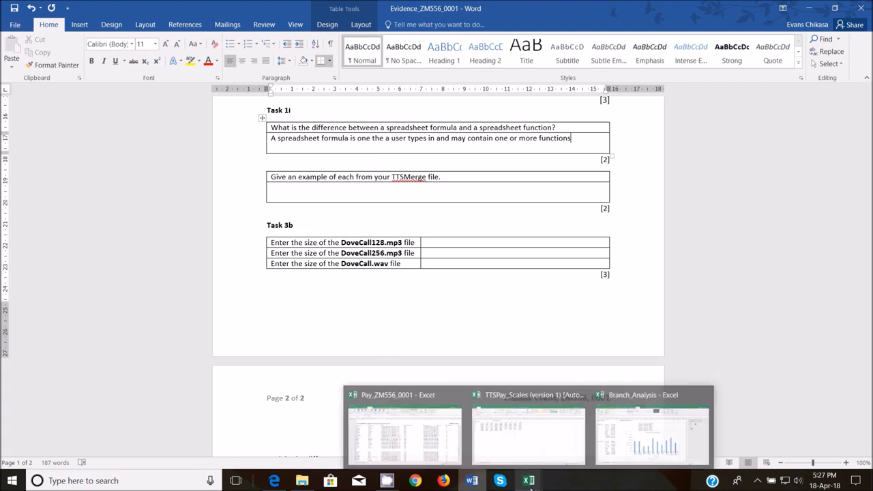
# - Copy the LOWER email formula text from cell C3 of TTSMerge
pyautogui.click(416, 436)
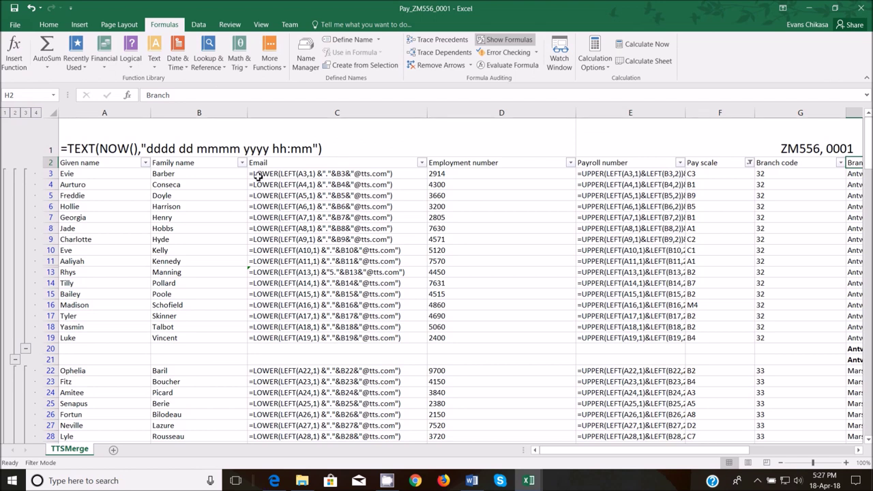
pyautogui.click(258, 176)
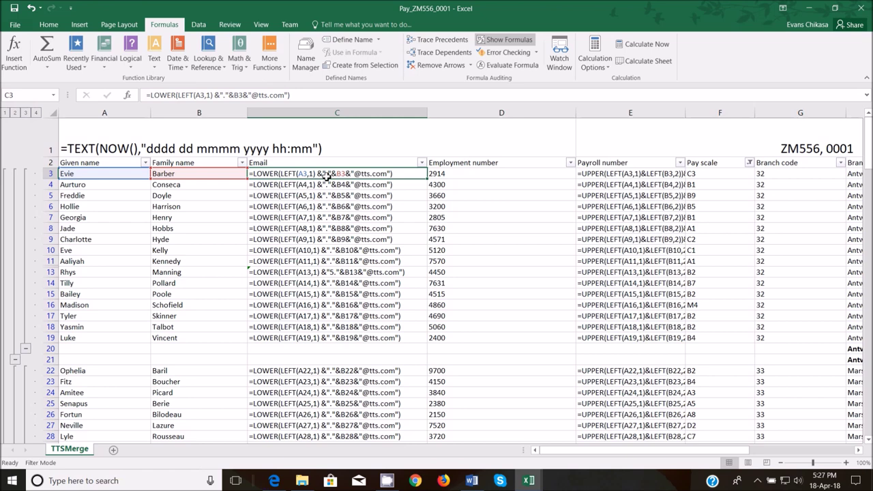
pyautogui.moveTo(319, 97); pyautogui.dragTo(133, 99)
pyautogui.hotkey('ctrl', 'c')
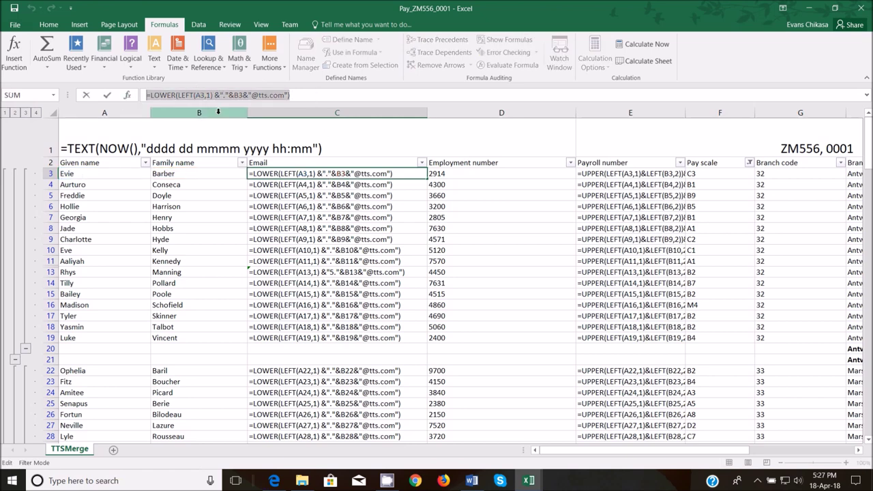
# - Return to the Evidence document's empty example answer cell
pyautogui.moveTo(522, 477)
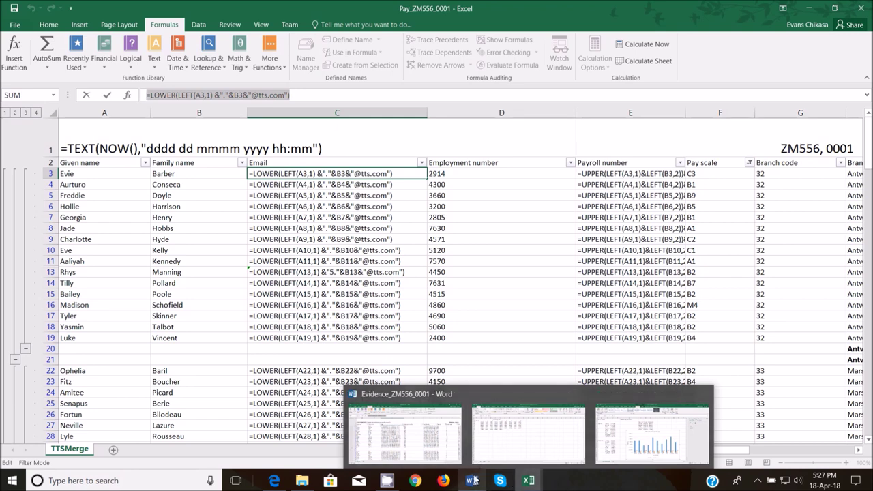
pyautogui.click(462, 440)
pyautogui.click(365, 186)
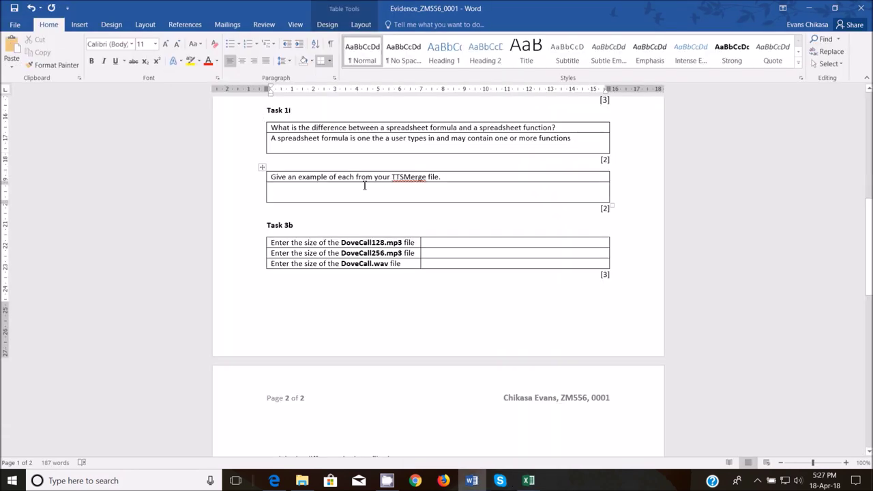
# - Paste the LOWER formula as the 'Spreadsheet Formula' example and define a function as a built-in operation
pyautogui.write('Spr')
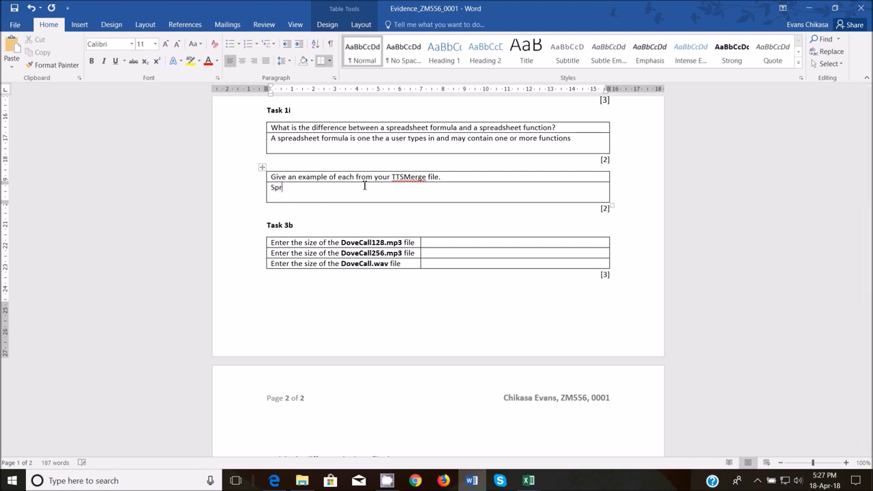
pyautogui.write('eadsheet Formula →')
pyautogui.hotkey('ctrl', 'v')
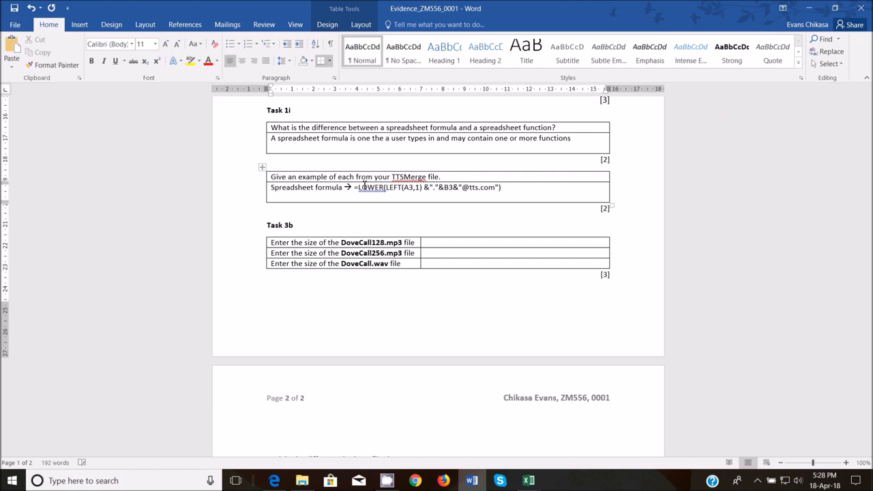
pyautogui.click(581, 145)
pyautogui.write('A func')
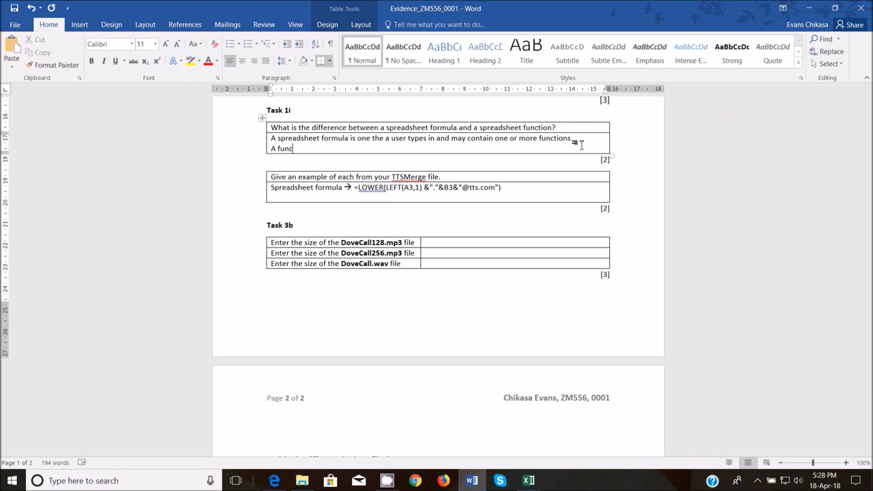
pyautogui.write('is')
pyautogui.write('o')
pyautogui.write('-in cperation which')
pyautogui.write(' may take in')
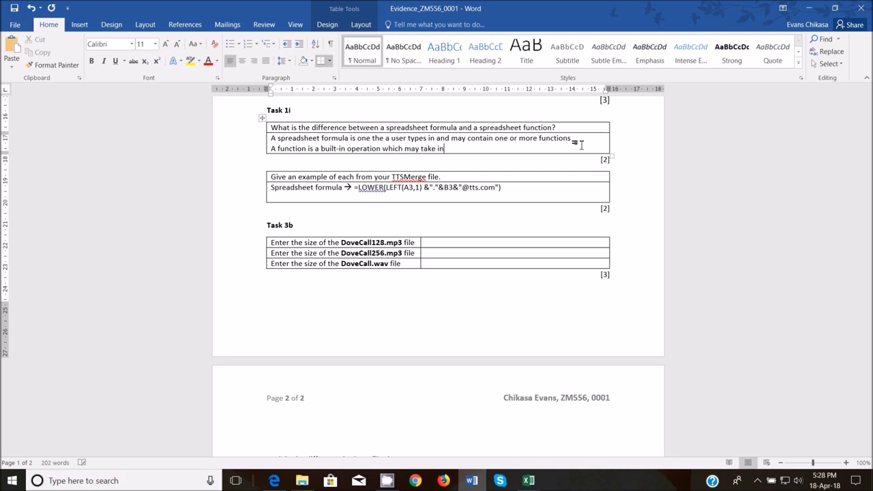
pyautogui.write(' one or more parameters or none')
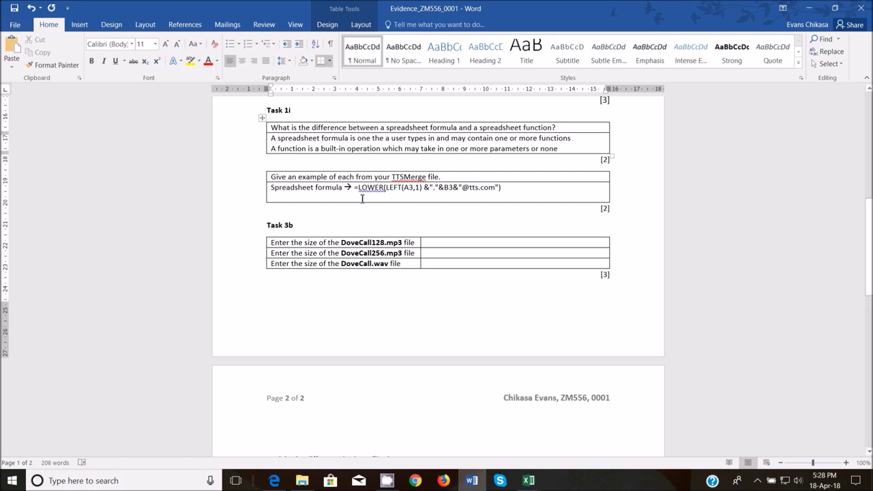
pyautogui.moveTo(359, 191); pyautogui.dragTo(383, 193)
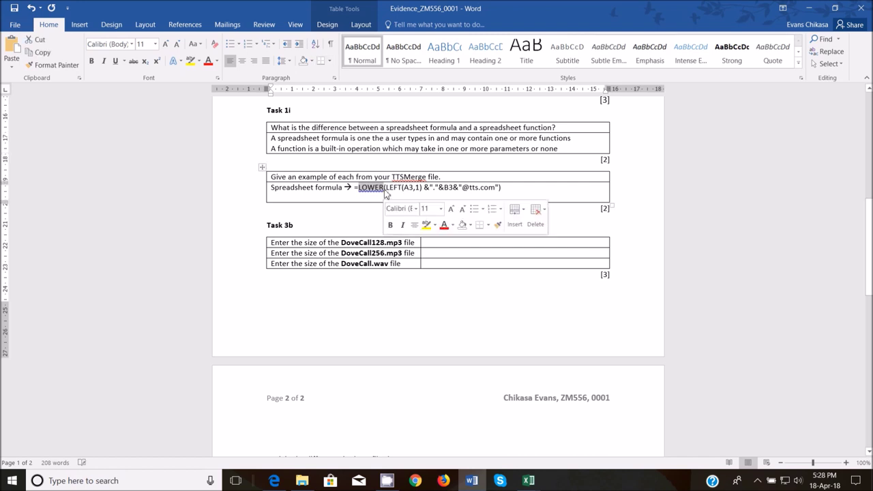
pyautogui.click(566, 149)
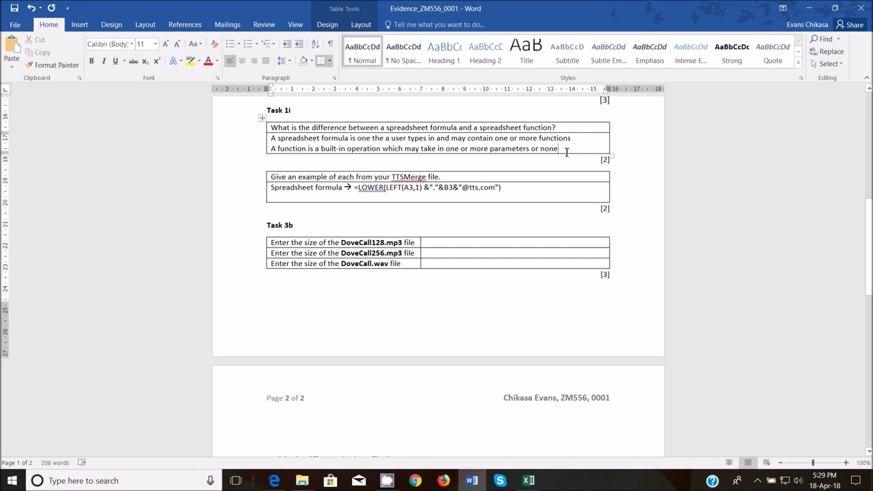
pyautogui.moveTo(482, 483)
pyautogui.moveTo(529, 481)
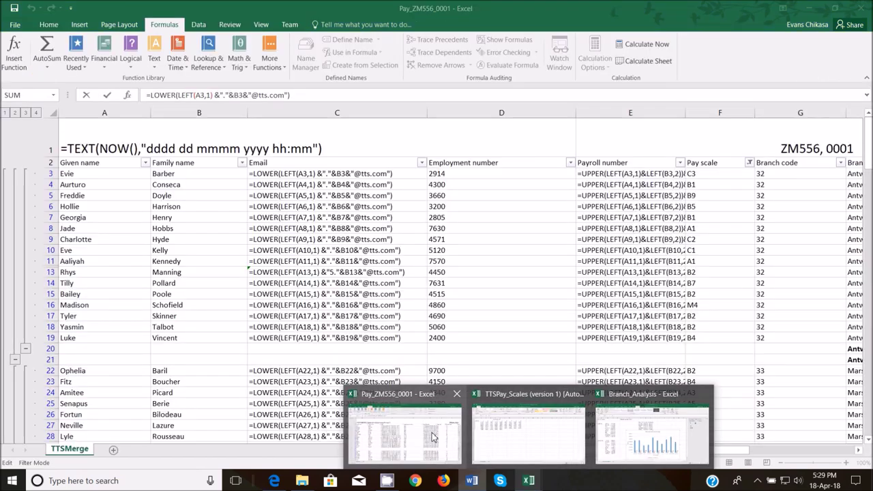
pyautogui.click(402, 431)
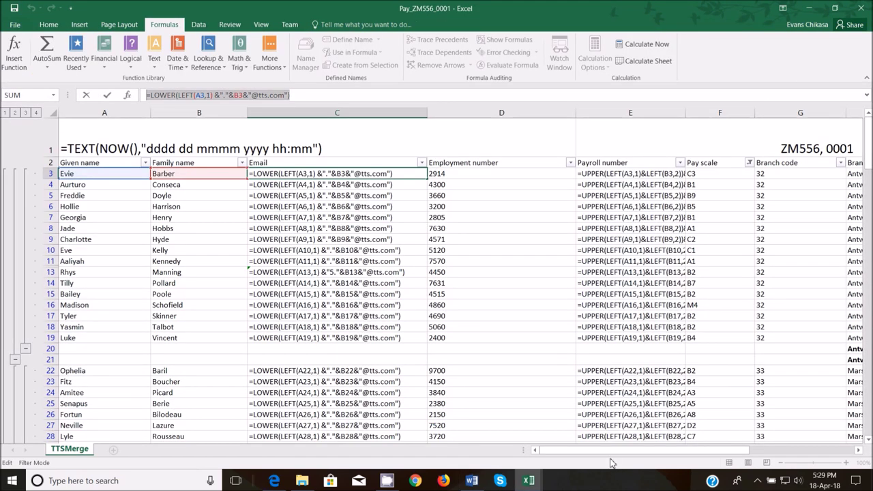
pyautogui.click(640, 453)
pyautogui.moveTo(640, 453); pyautogui.dragTo(748, 437)
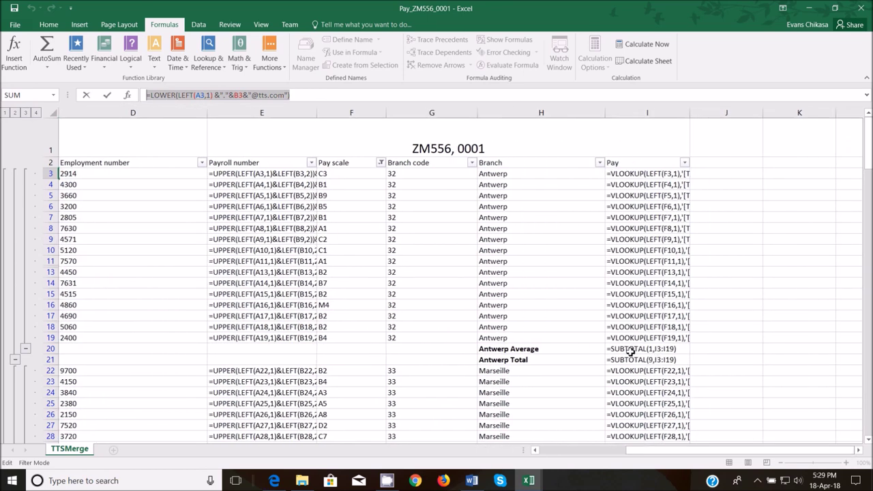
pyautogui.write('=')
pyautogui.click(672, 349)
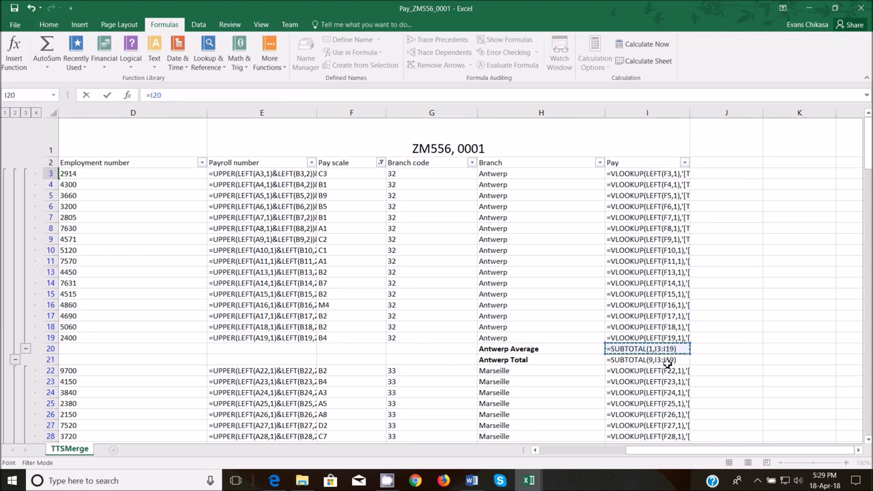
pyautogui.click(665, 360)
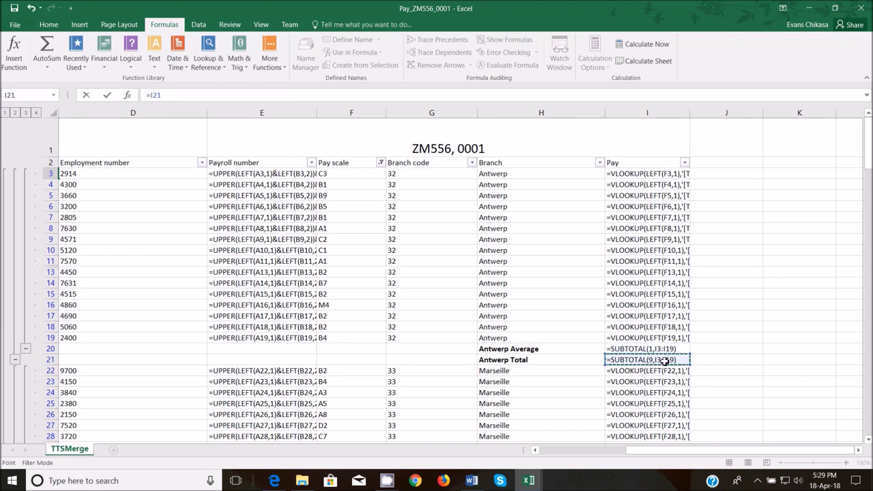
# - Add a new 'Function →' line after the formula example in the Evidence document
pyautogui.moveTo(471, 481)
pyautogui.click(473, 439)
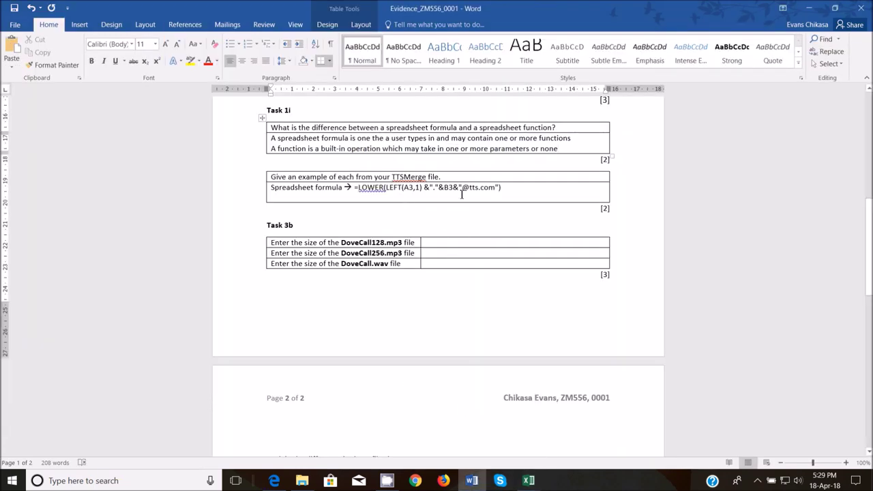
pyautogui.click(532, 185)
pyautogui.press('Return')
pyautogui.write('Function')
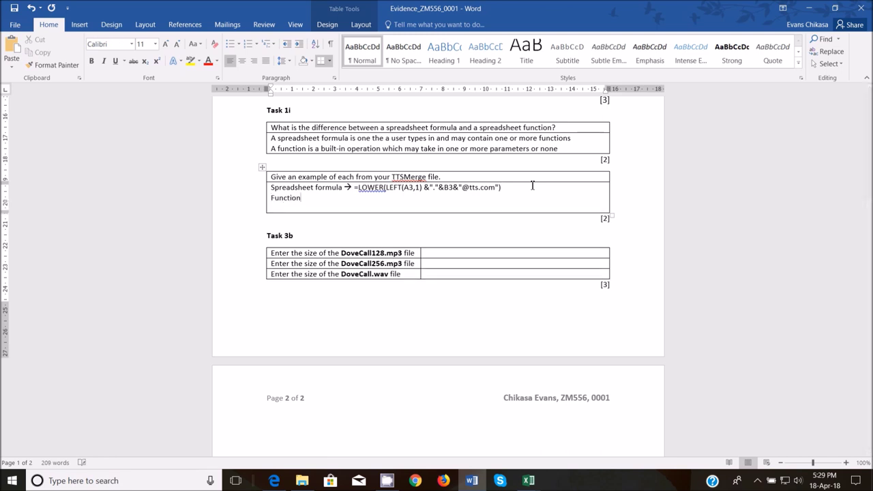
pyautogui.write(' →')
# - Build a demo formula adding I21 three times, then cancel it without changes
pyautogui.moveTo(530, 477)
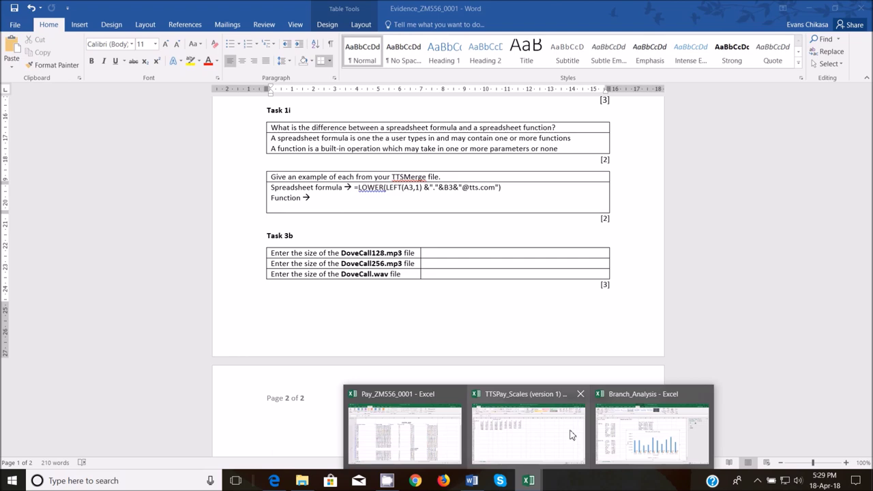
pyautogui.click(421, 435)
pyautogui.click(627, 359)
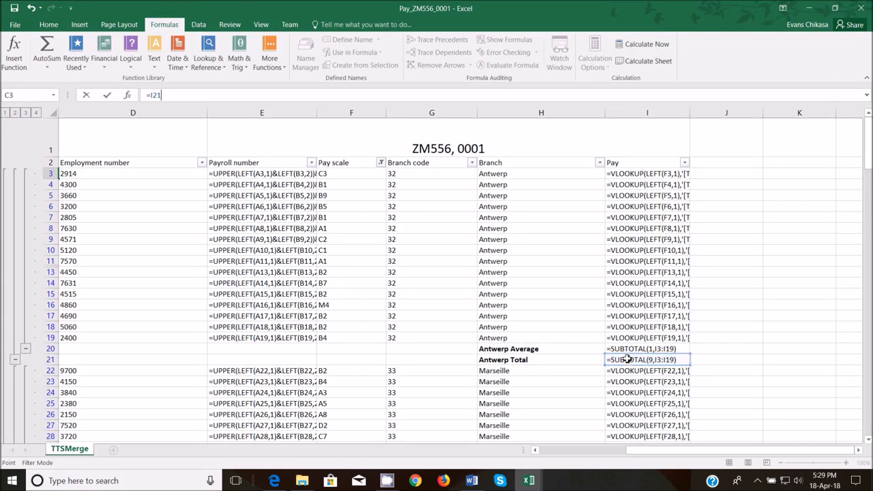
pyautogui.write('+')
pyautogui.click(632, 359)
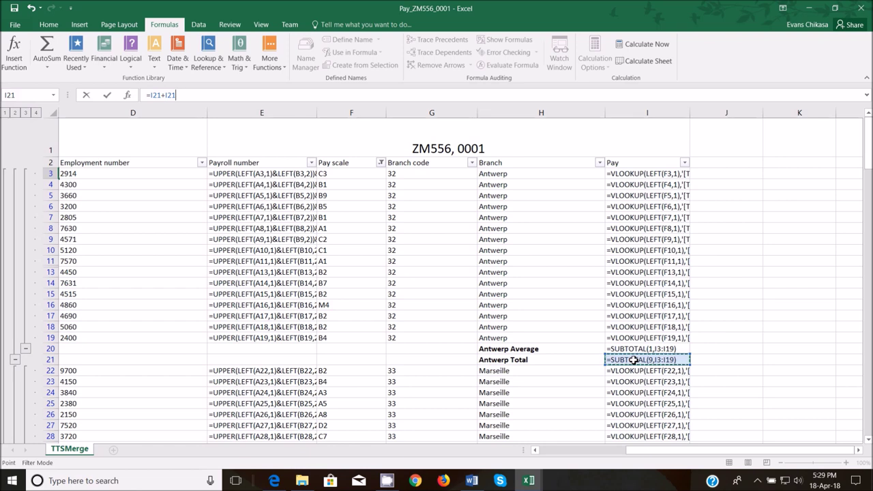
pyautogui.write('+')
pyautogui.click(634, 359)
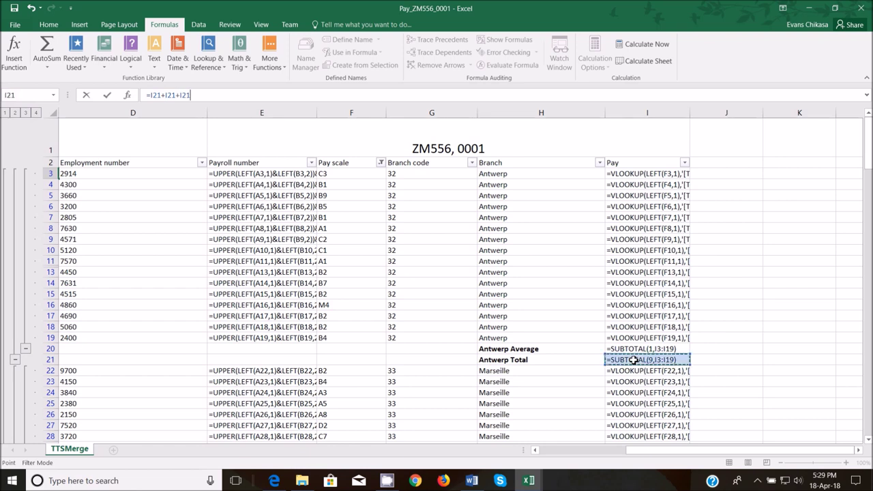
pyautogui.press('Escape')
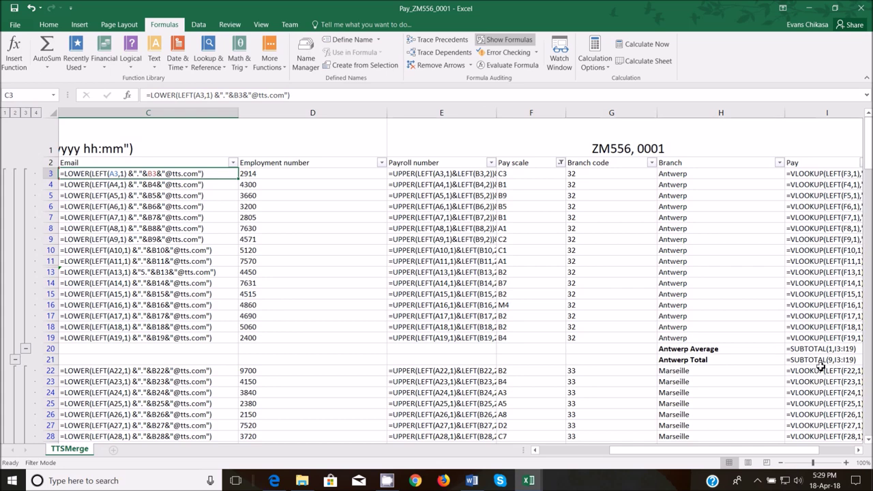
# - Copy the Antwerp Total formula =SUBTOTAL(9,I3:I19) from I21 and return to Word
pyautogui.click(818, 359)
pyautogui.hotkey('ctrl', 'c')
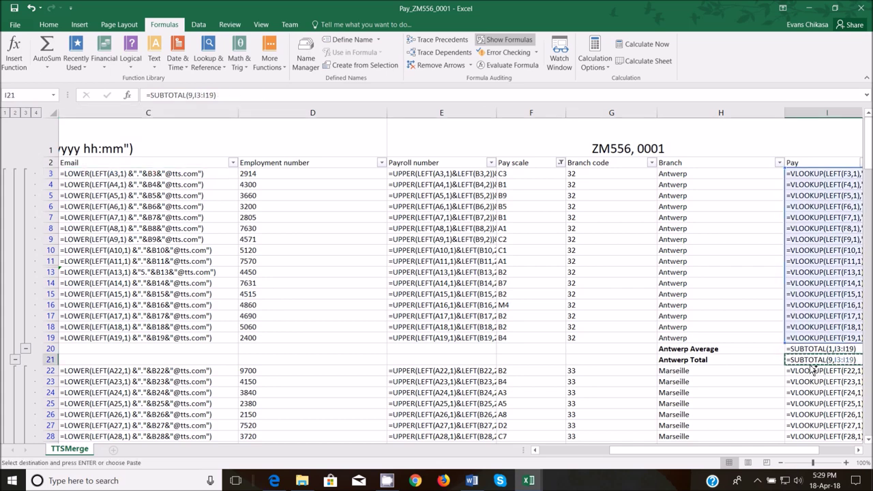
pyautogui.moveTo(478, 487)
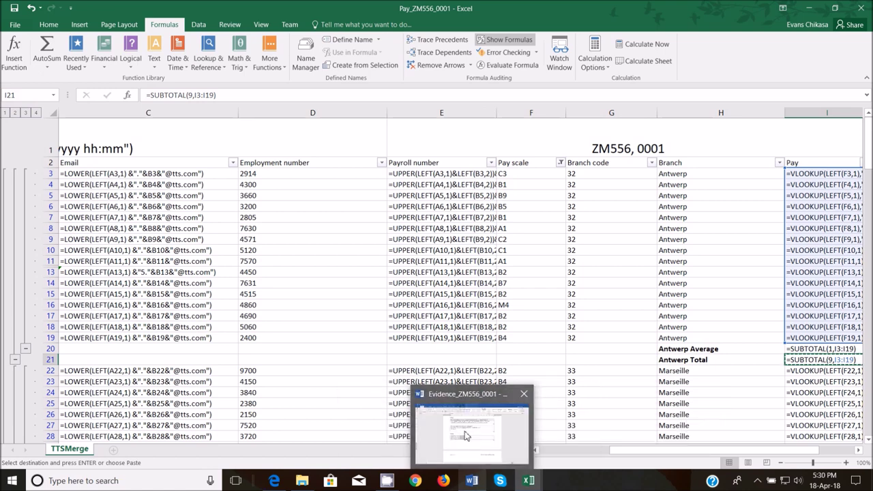
pyautogui.click(467, 433)
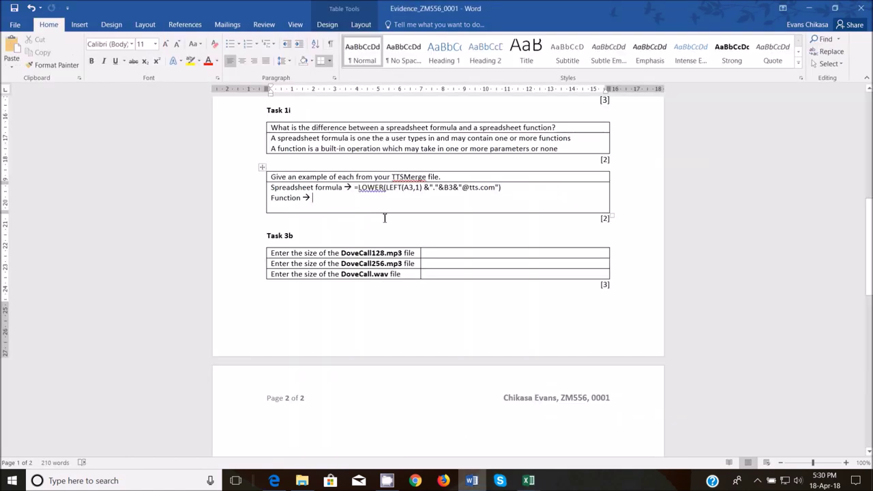
# - Paste =SUBTOTAL(9,I3:I19) onto the 'Function →' line as the function example
pyautogui.press('Return')
pyautogui.hotkey('ctrl', 'v')
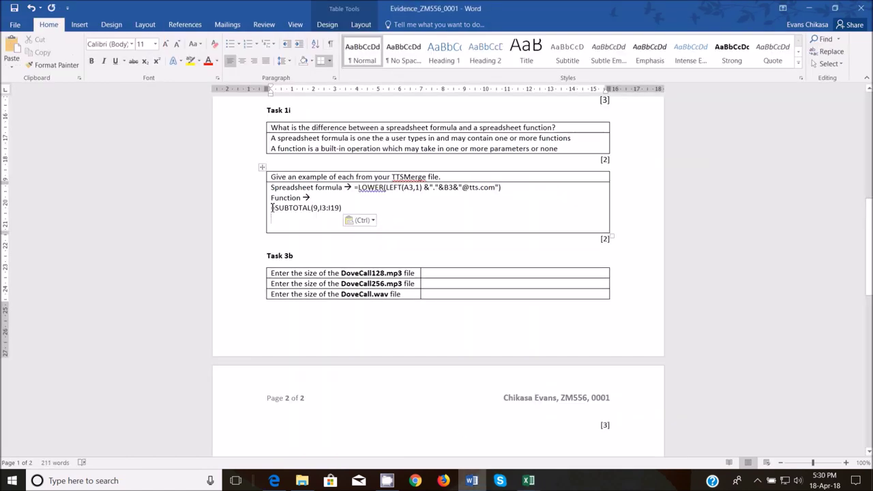
pyautogui.click(273, 209)
pyautogui.press('BackSpace')
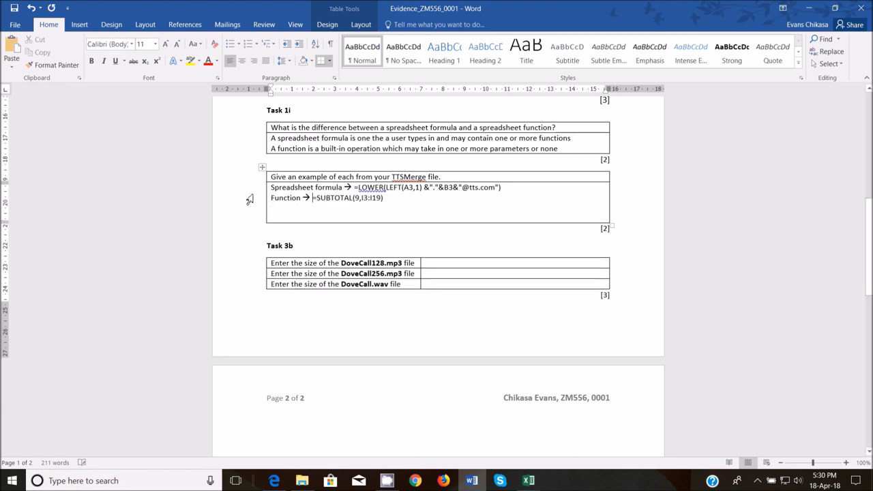
# - Bring the exam paper in Edge back on screen at question (i)
pyautogui.moveTo(262, 227)
pyautogui.click(273, 480)
pyautogui.scroll(-3, 364, 266)
pyautogui.scroll(4, 364, 272)
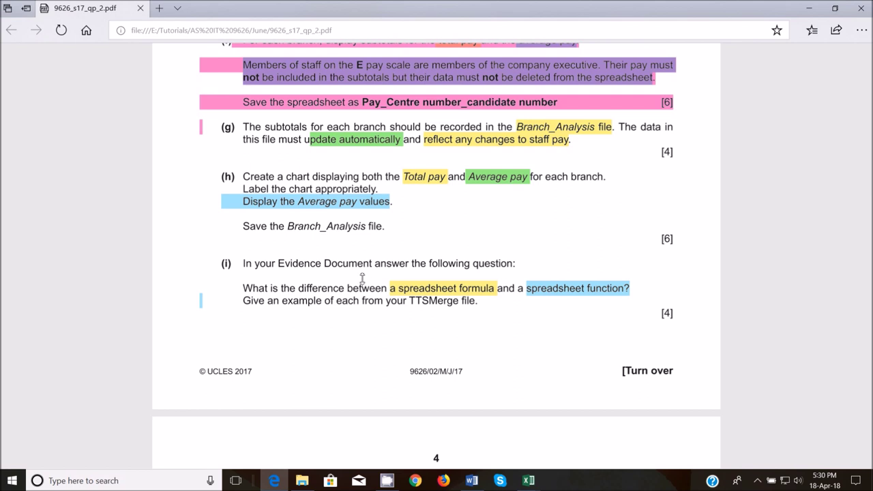
# - Scroll the exam paper down to question 2, the Protecting Nature video task on page 4
pyautogui.scroll(-4, 364, 279)
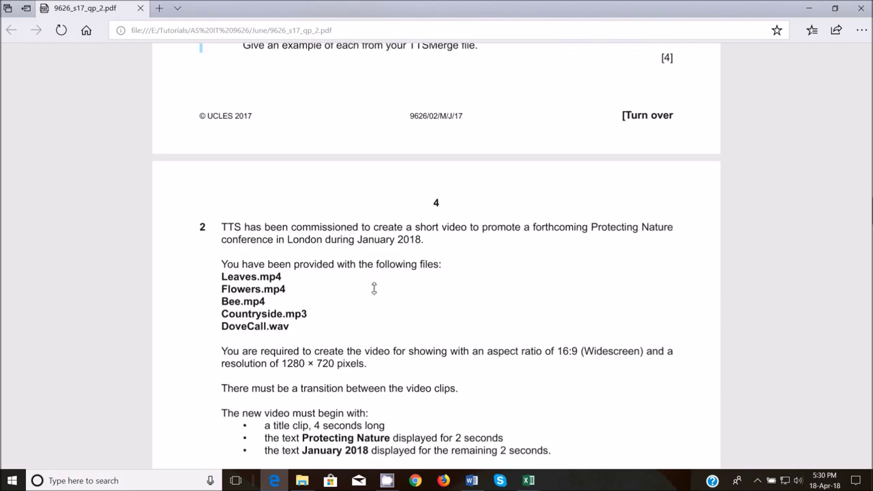